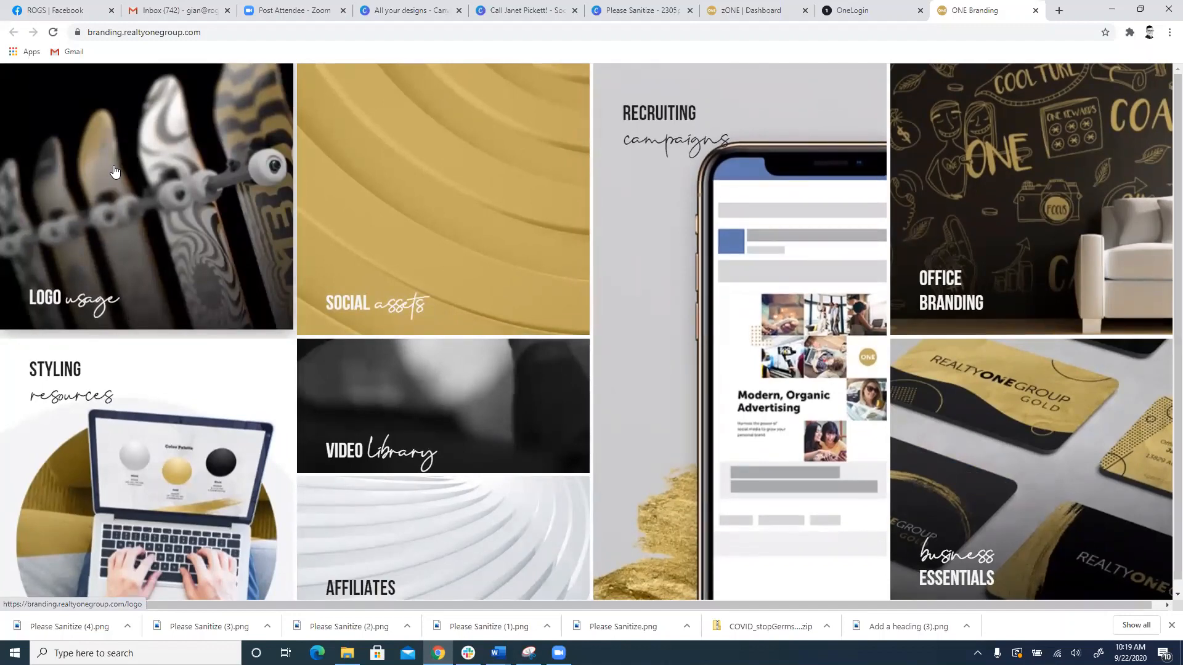
Step: Open the Logo usage page and review the logo's usage, negative space and minimum sizing guidelines
left_click(115, 171)
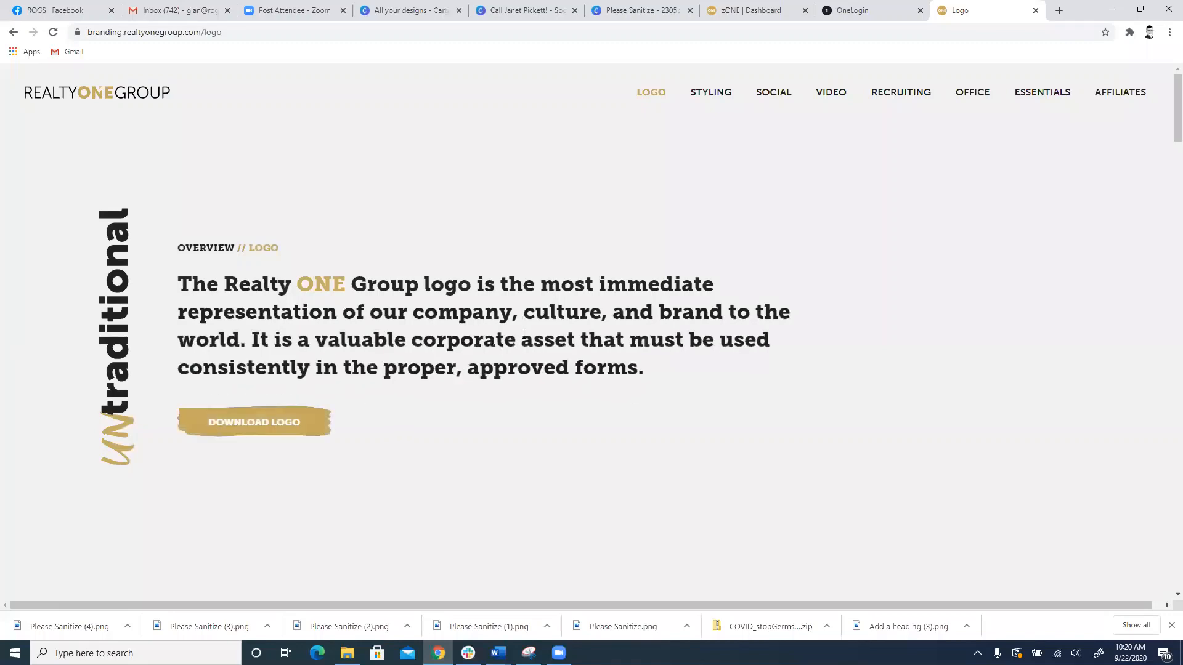
scroll(522, 337, "down", 10)
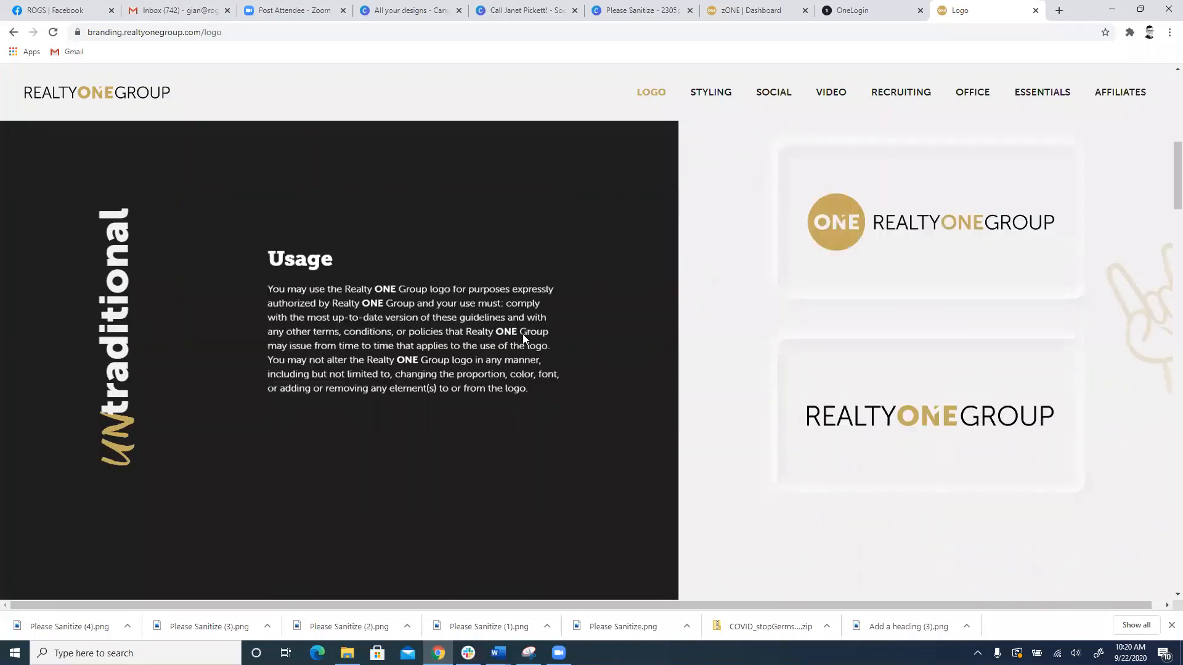
scroll(522, 339, "down", 5)
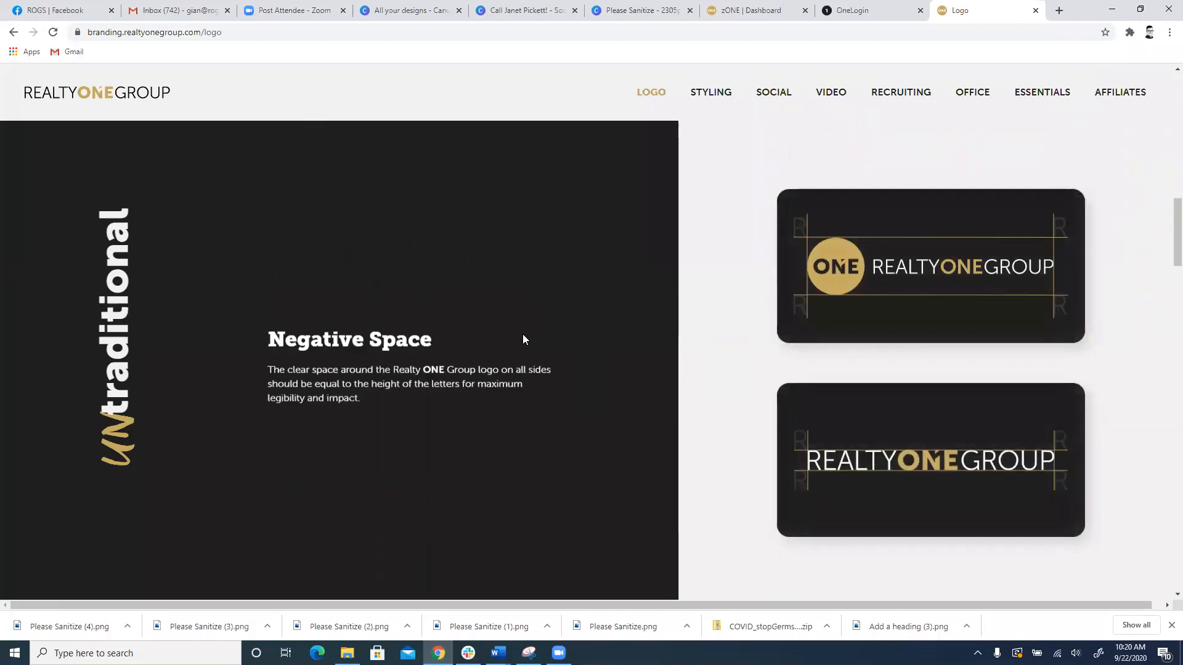
scroll(823, 327, "down", 1)
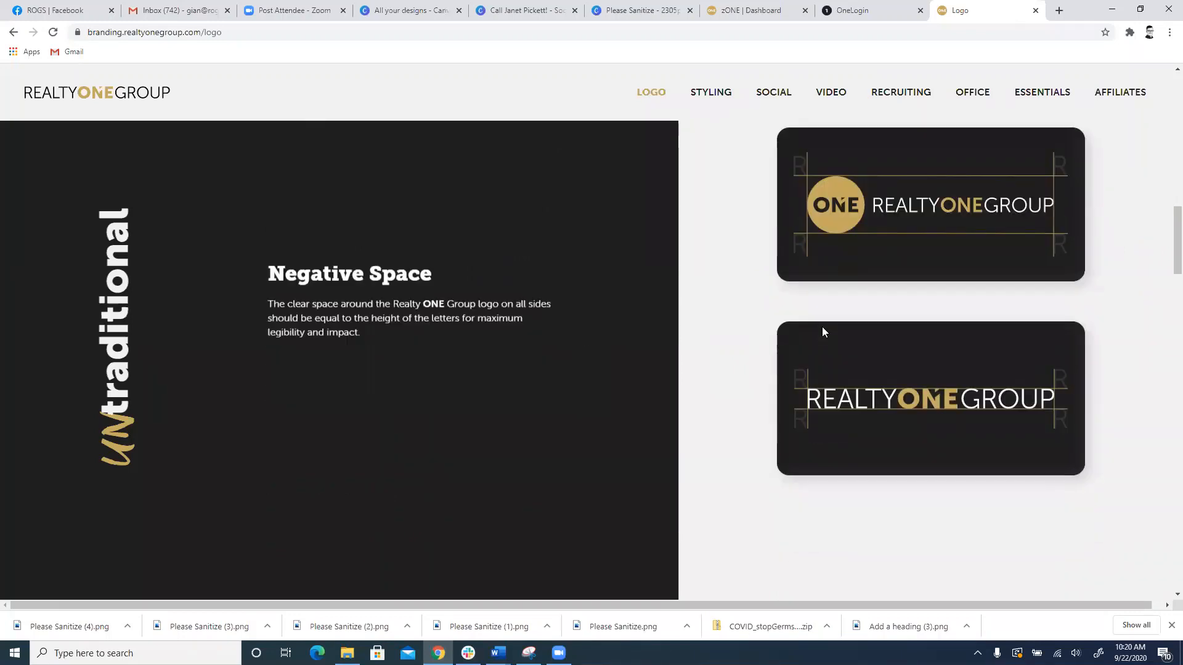
scroll(849, 229, "down", 1)
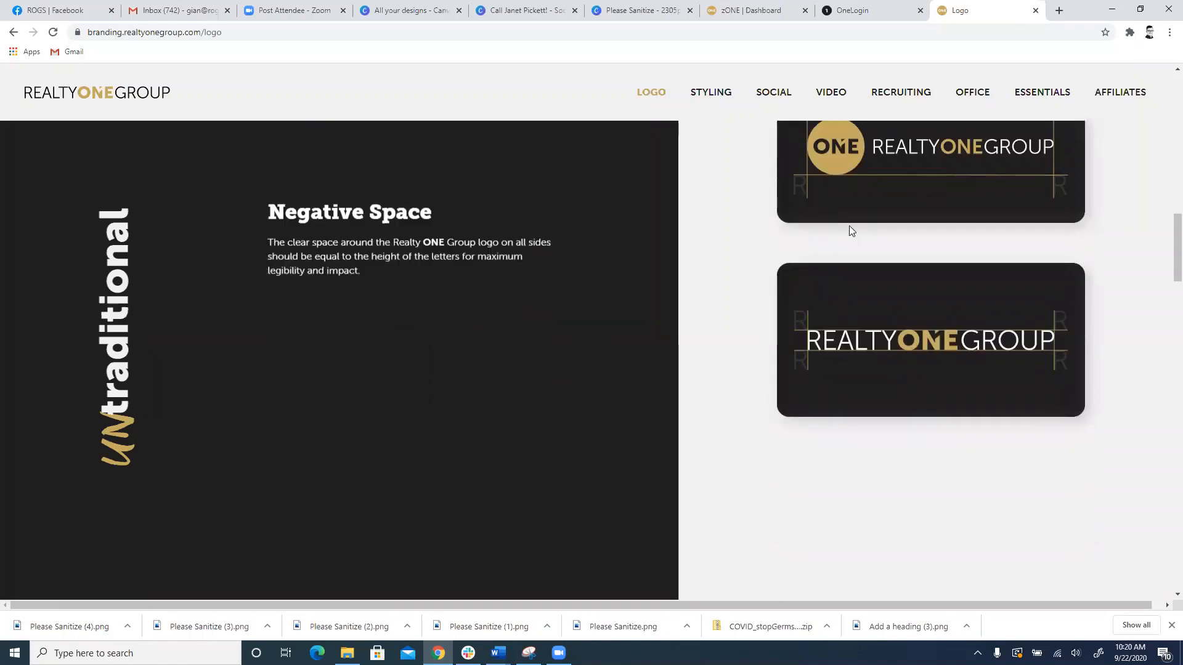
scroll(849, 230, "down", 3)
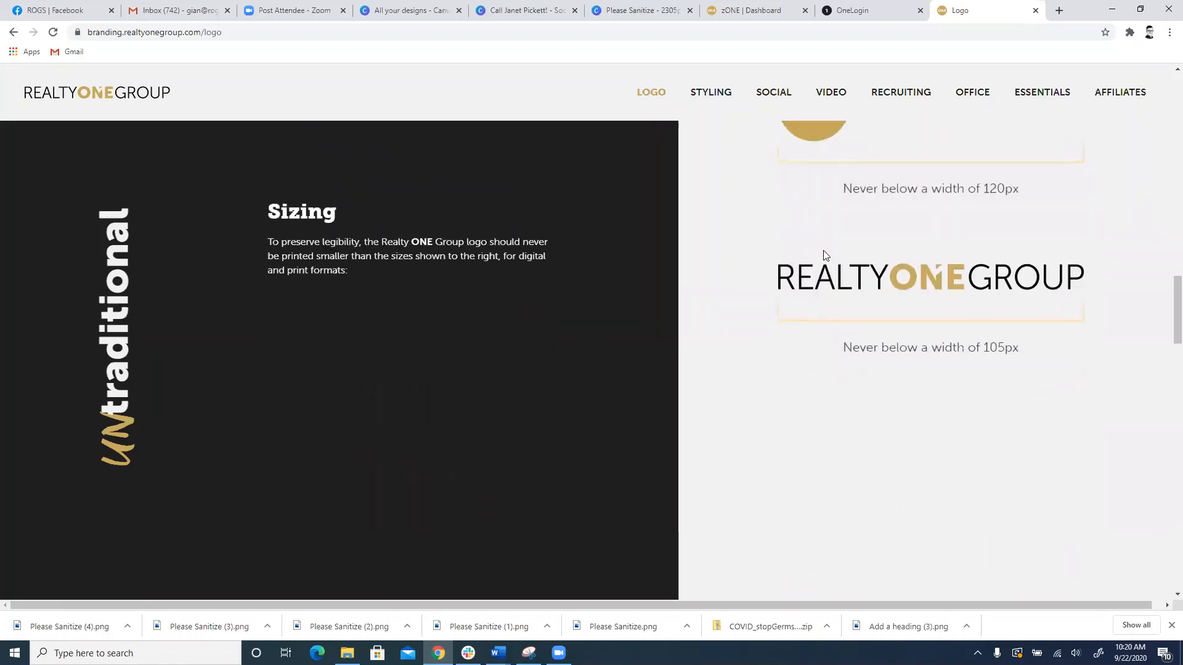
scroll(815, 256, "up", 2)
Step: Review the guidelines for the secondary icon, its minimum sizing and the alternate icon
scroll(807, 254, "down", 6)
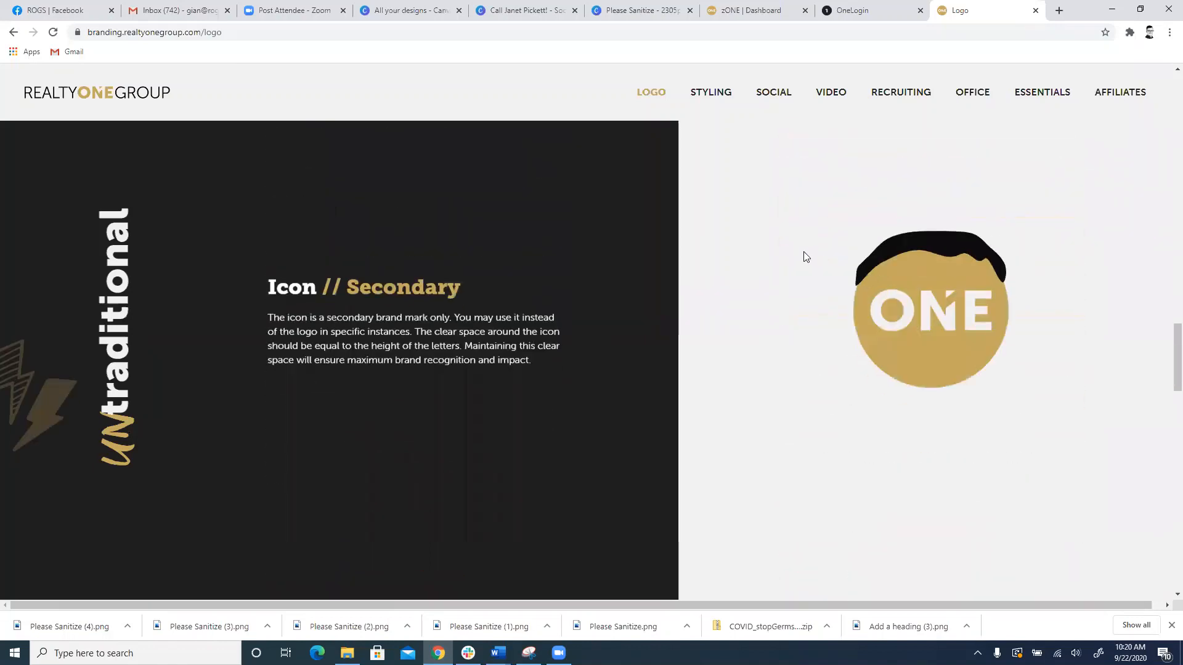
scroll(806, 256, "down", 5)
scroll(794, 543, "up", 6)
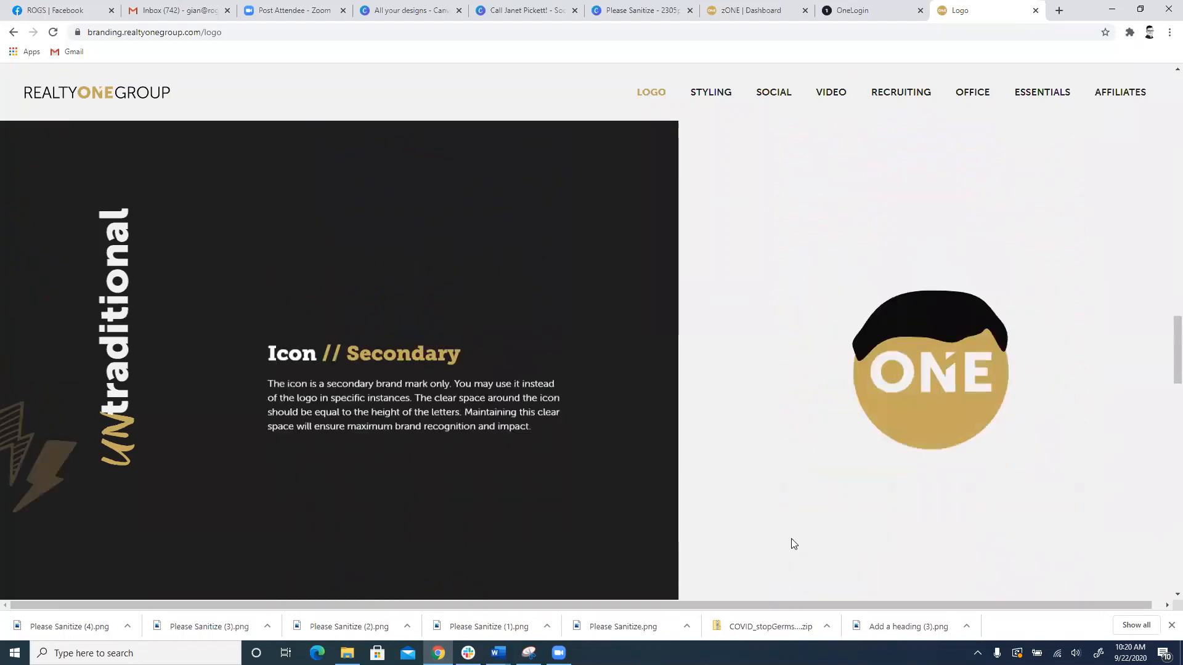
scroll(764, 426, "down", 3)
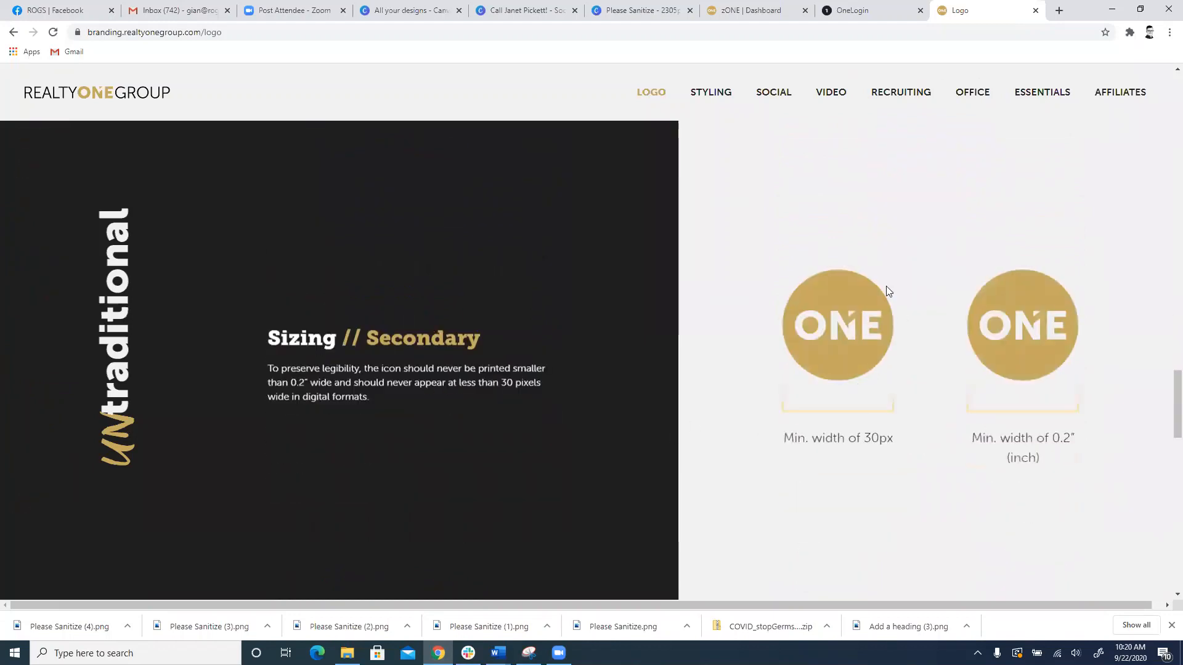
scroll(813, 366, "down", 8)
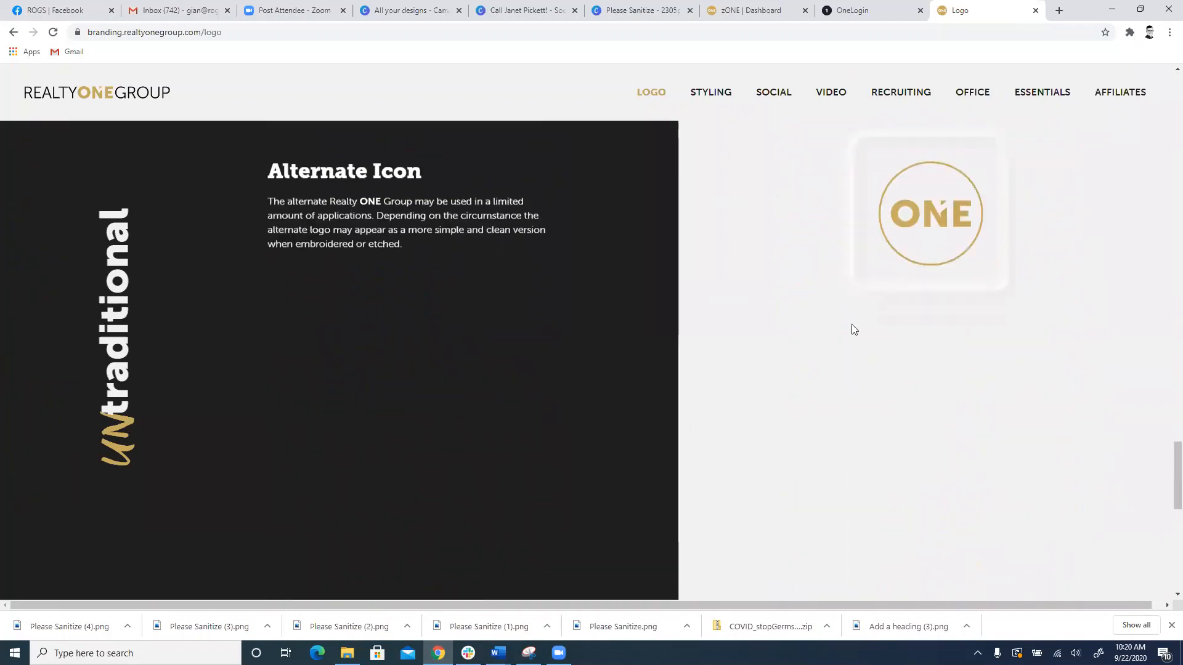
Step: Read the Improper Use section covering logo recoloring, distortion and off-brand background colors
scroll(844, 316, "down", 4)
scroll(801, 329, "up", 4)
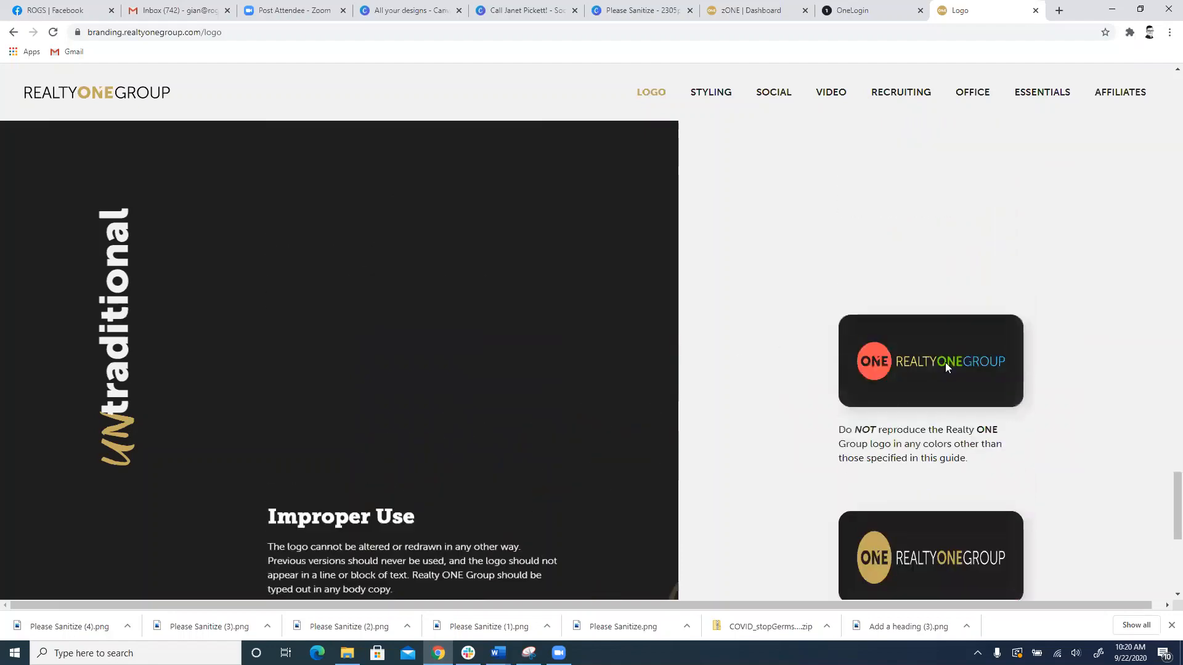
scroll(771, 399, "down", 1)
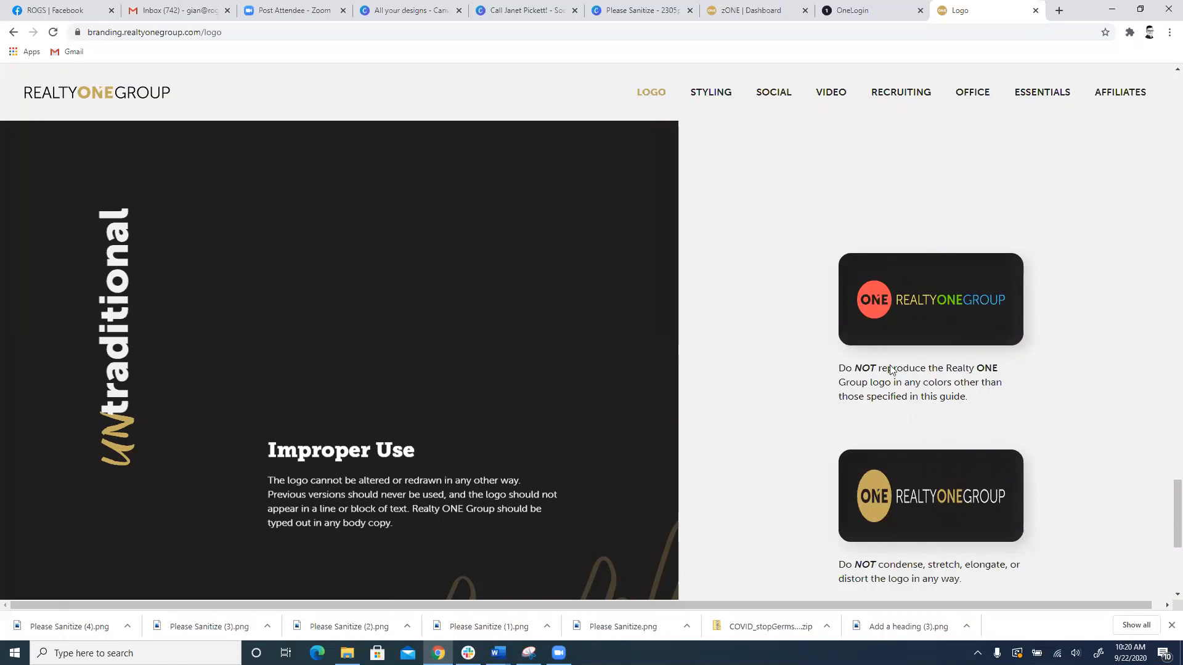
scroll(893, 251, "down", 1)
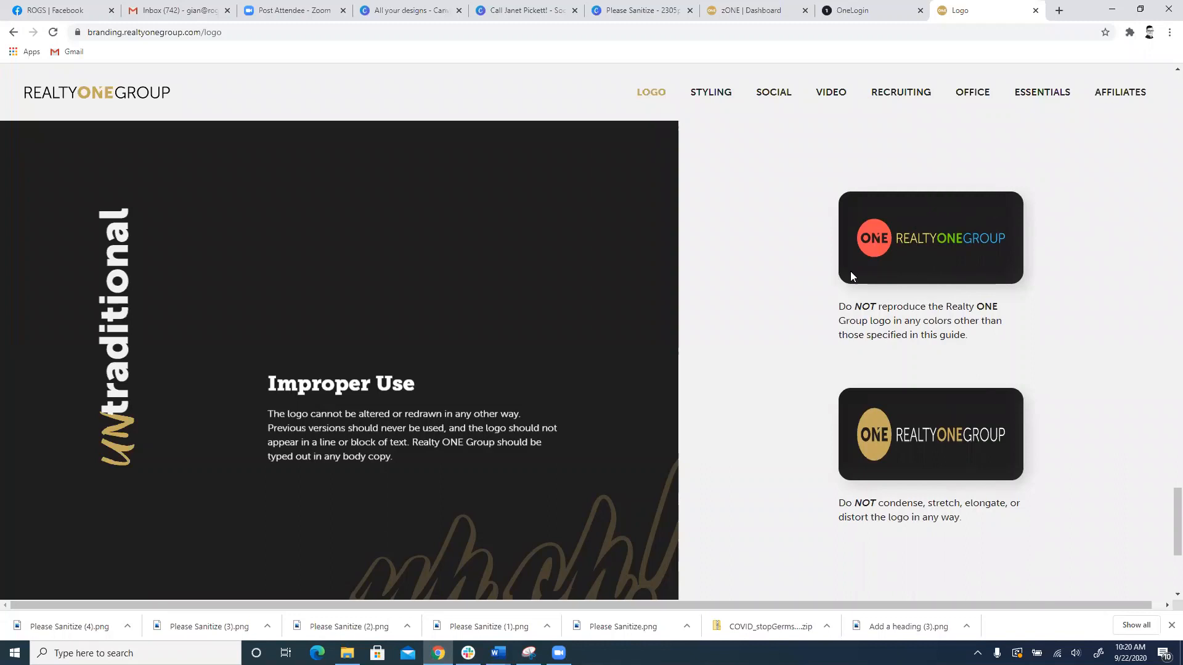
scroll(887, 271, "down", 2)
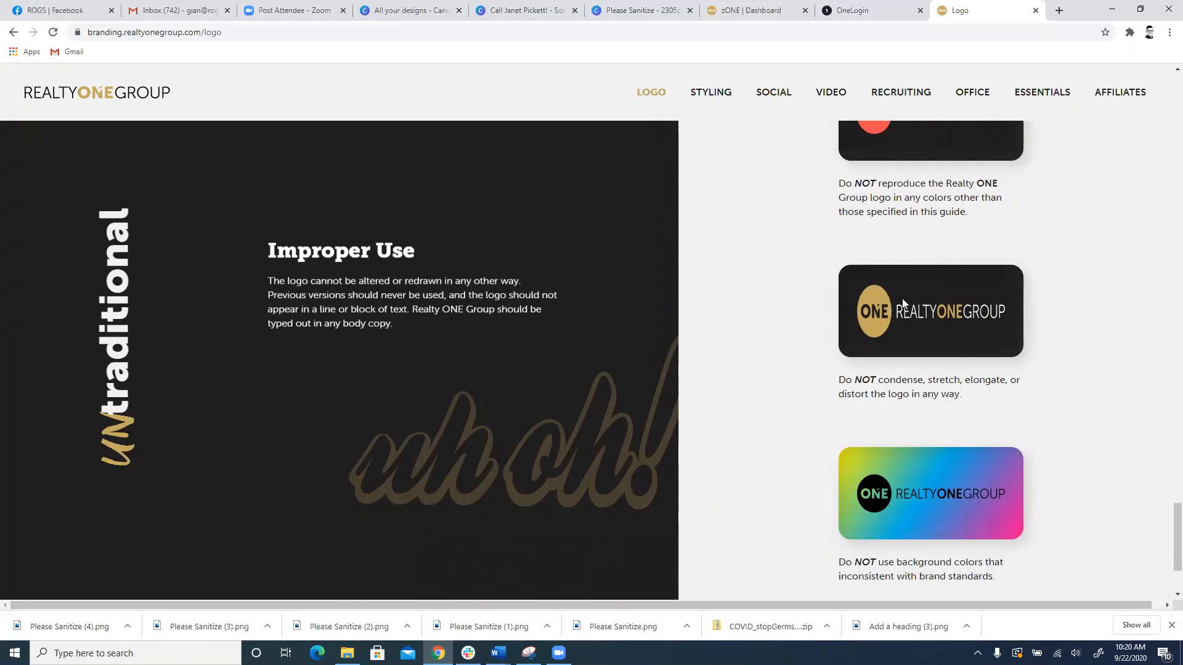
scroll(703, 431, "down", 3)
scroll(828, 278, "up", 5)
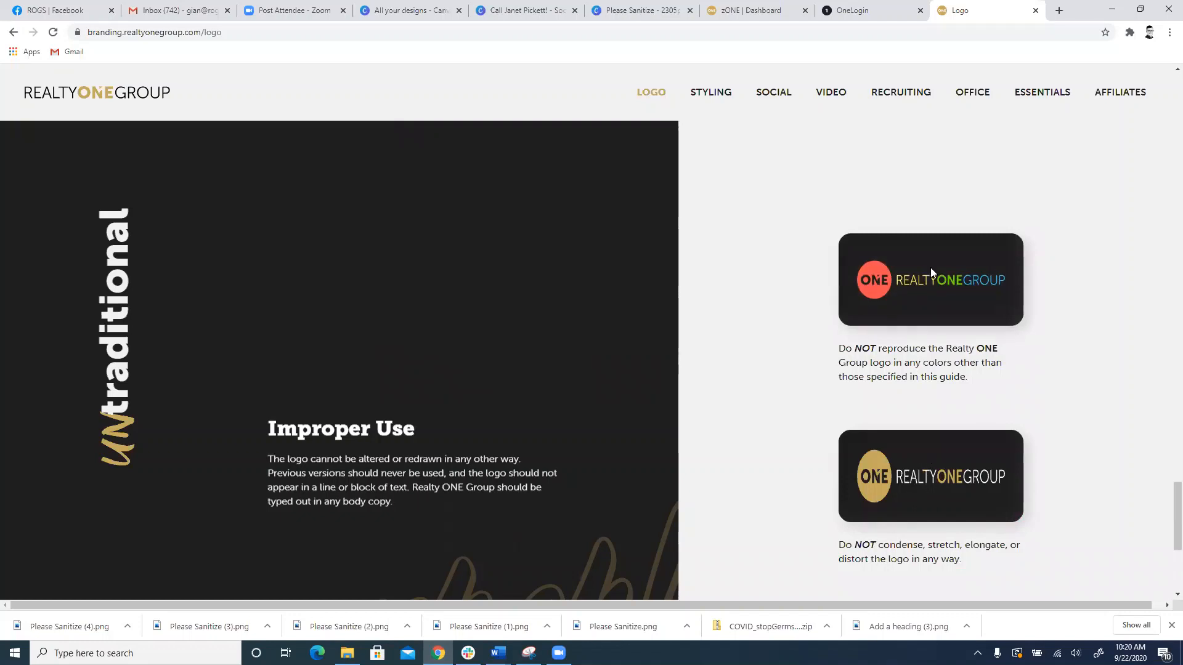
Step: Leave the logo guidelines and open the Styling page of the branding site
scroll(928, 268, "up", 5)
scroll(901, 350, "up", 12)
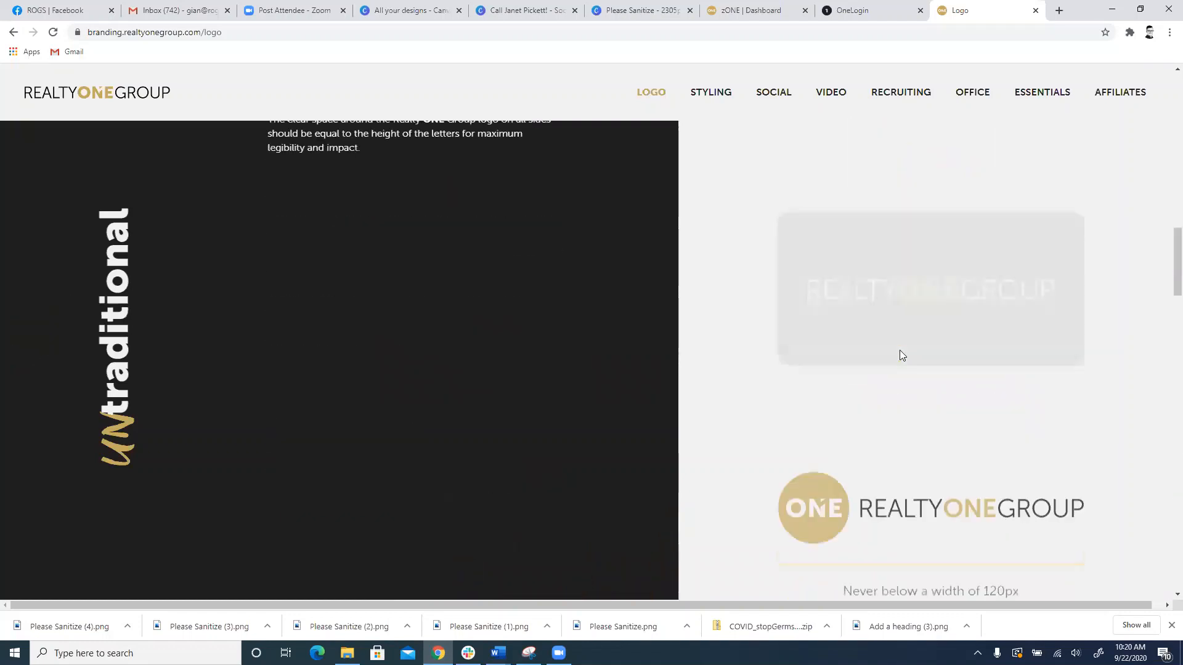
scroll(895, 402, "up", 1)
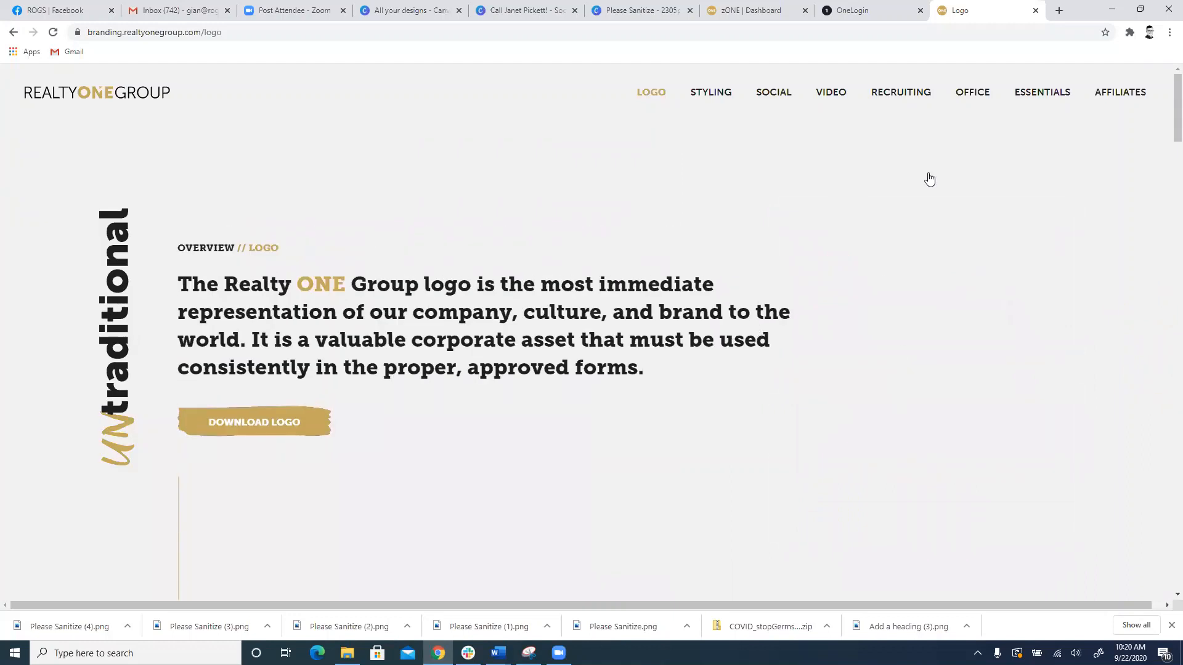
left_click(697, 92)
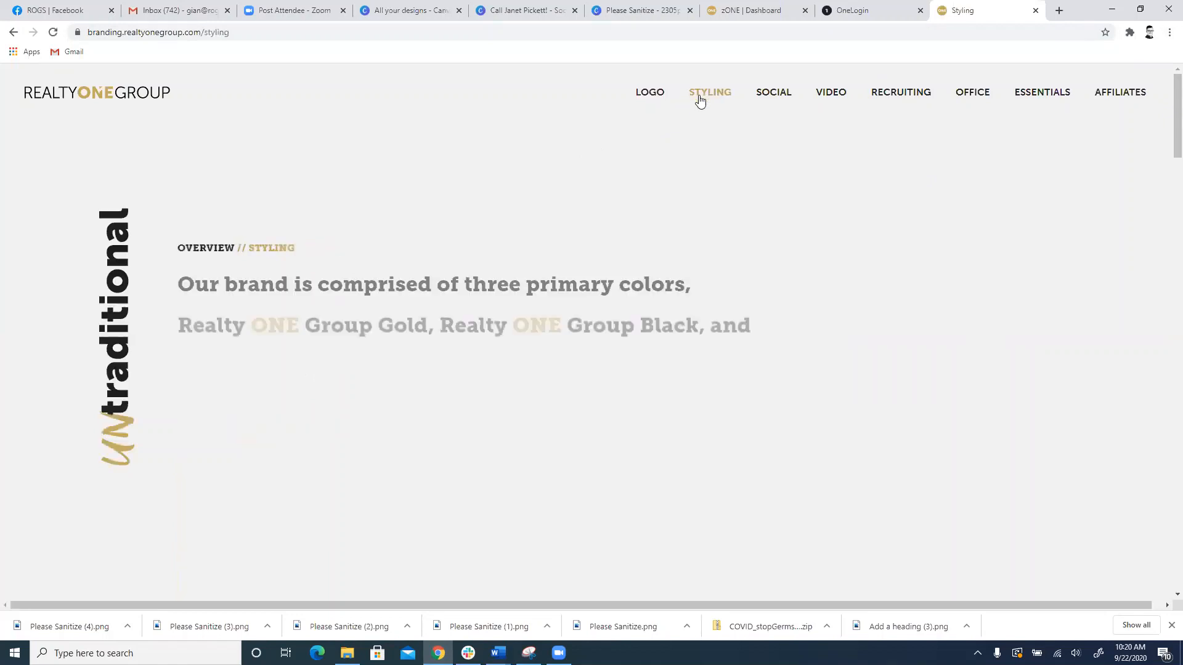
Step: Examine the color codes listed for brand White, Gold and Black in the color palette
scroll(709, 123, "down", 5)
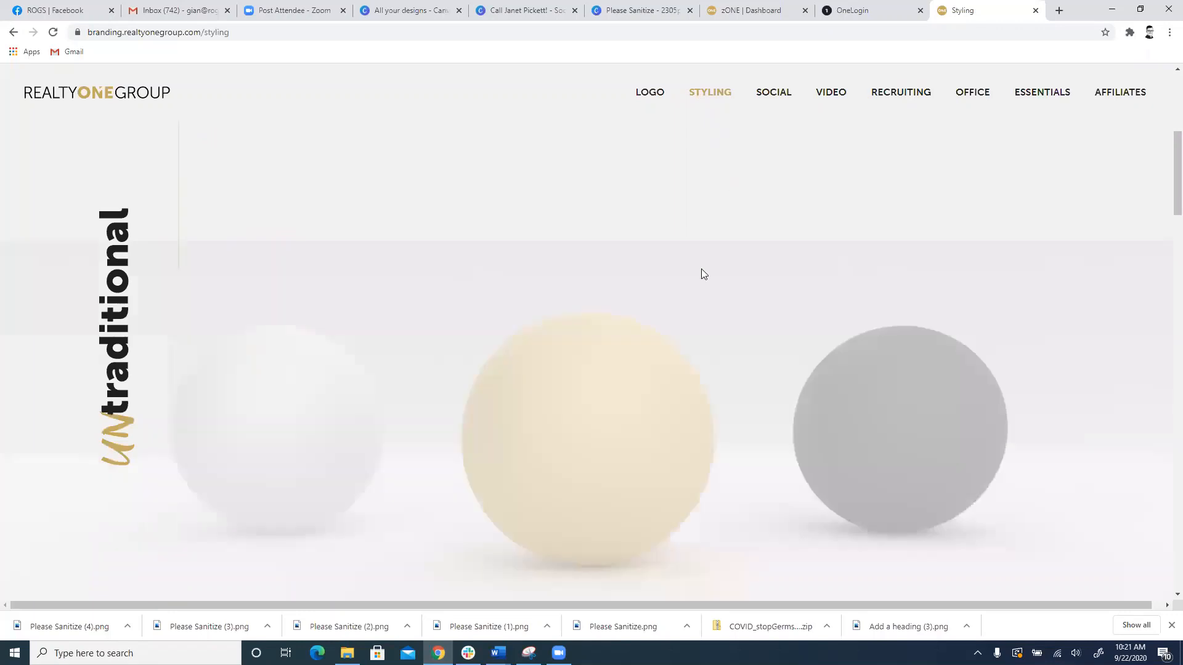
scroll(708, 275, "up", 2)
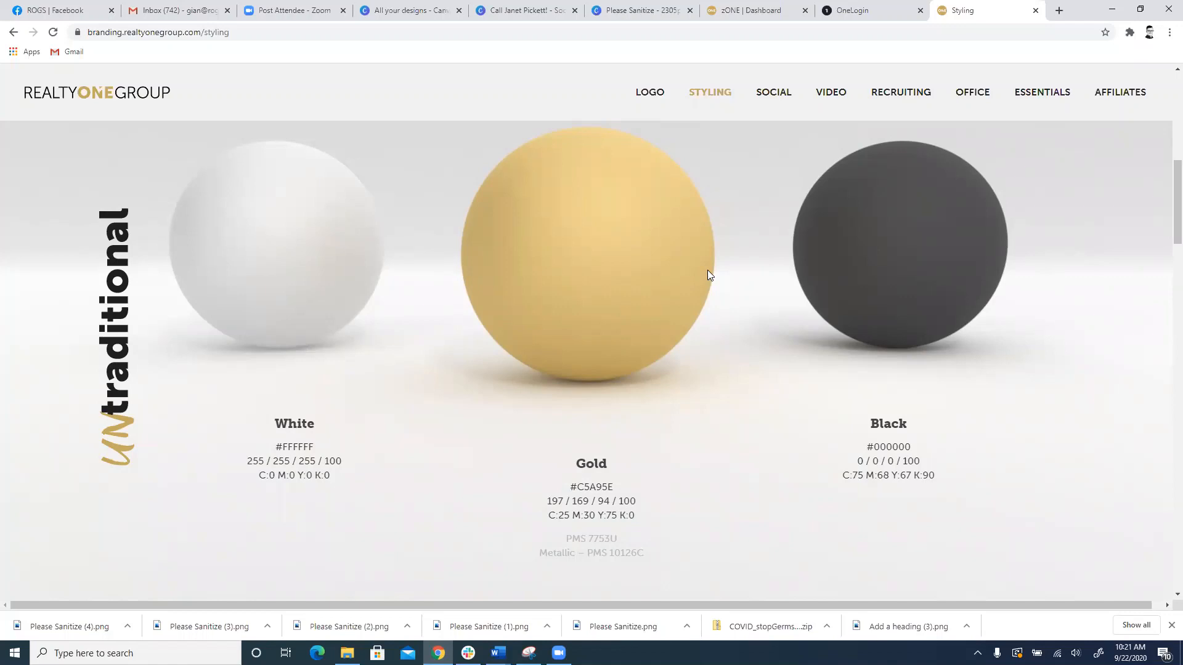
double_click(609, 489)
scroll(630, 424, "down", 2)
scroll(592, 338, "up", 3)
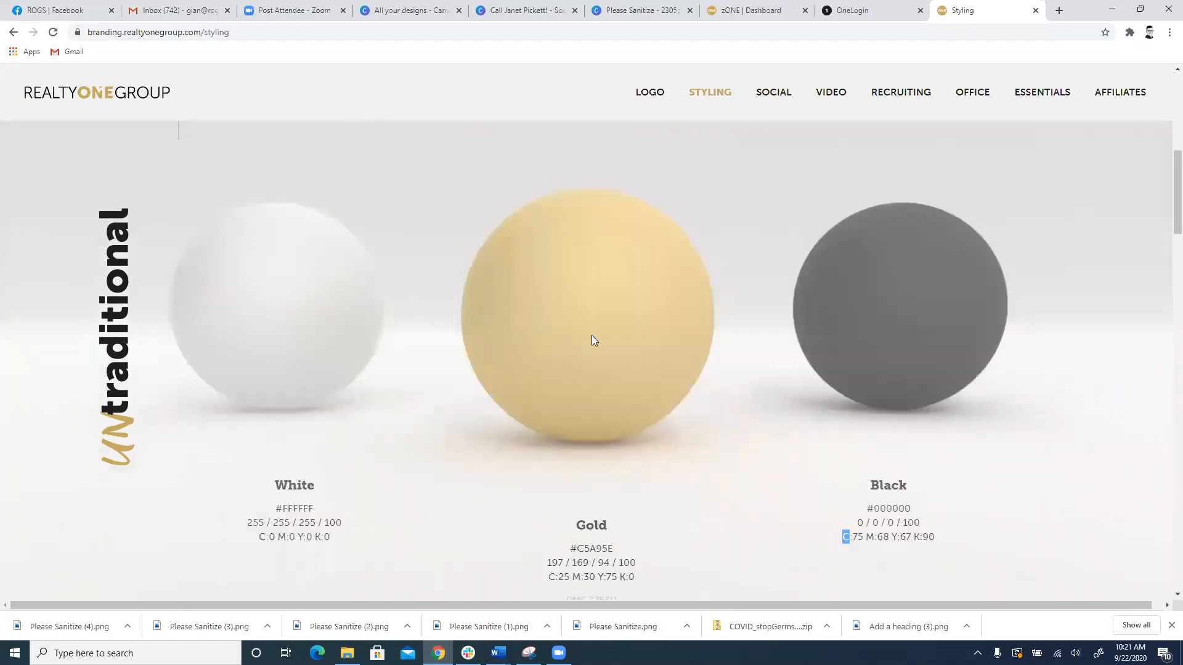
Step: Review the Typography sections for the primary fonts, the secondary fonts and the type hierarchy
scroll(598, 341, "down", 5)
scroll(525, 336, "down", 3)
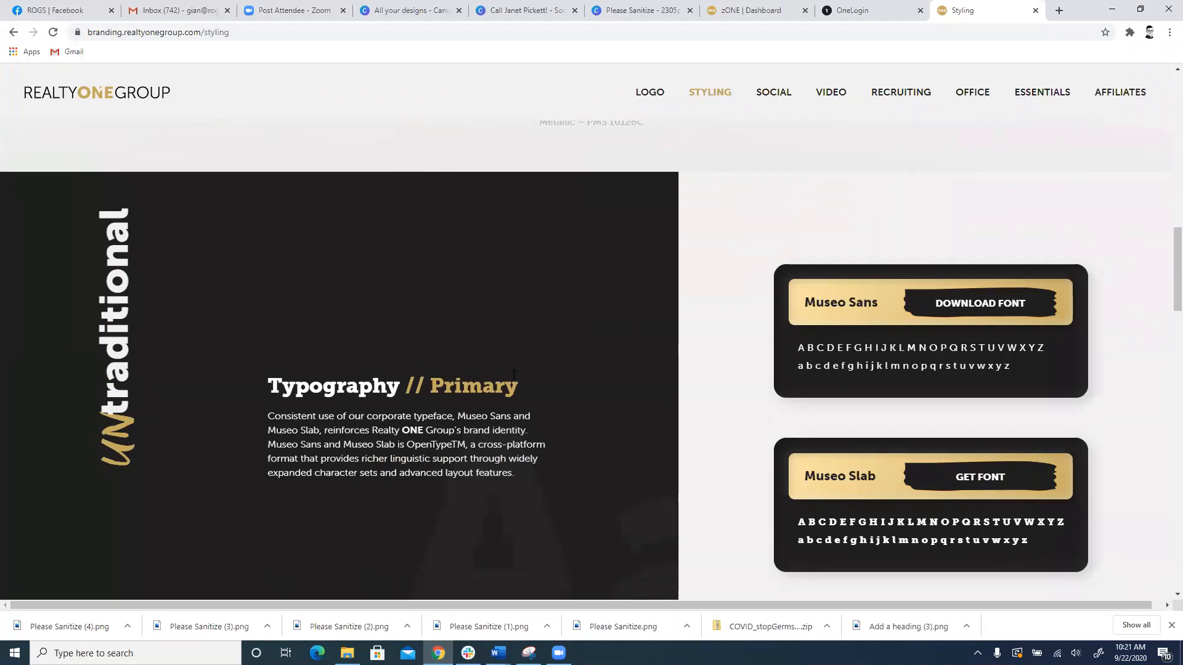
scroll(595, 368, "down", 2)
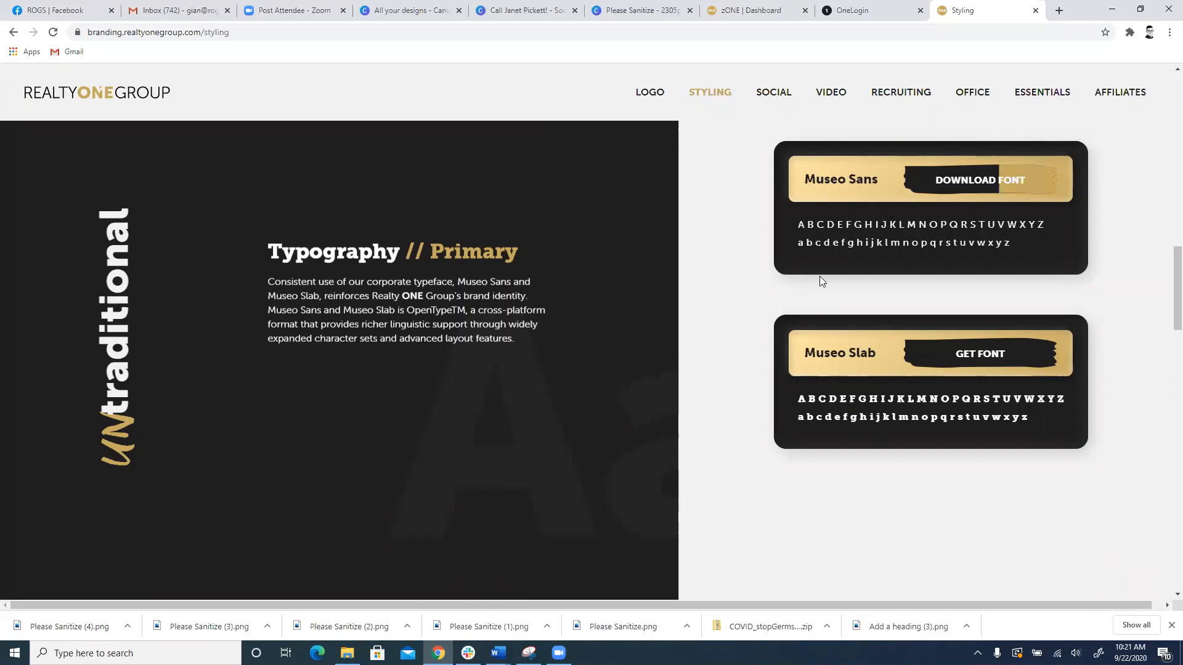
scroll(859, 351, "down", 1)
scroll(857, 348, "down", 6)
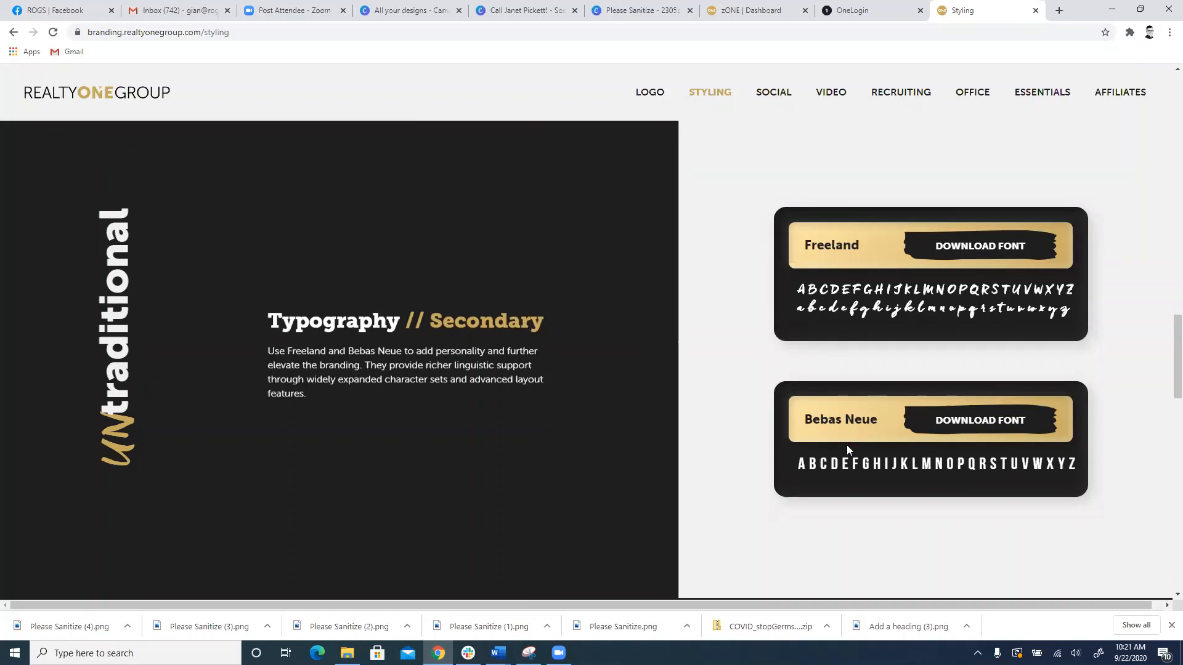
scroll(847, 445, "down", 5)
scroll(846, 428, "up", 3)
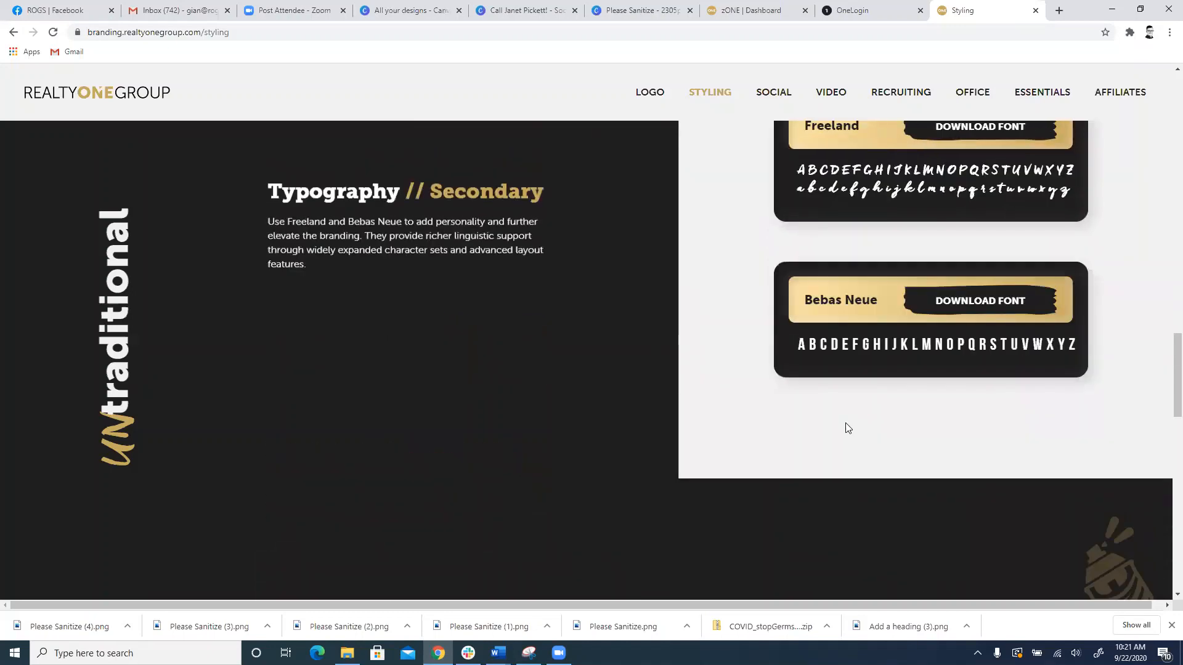
scroll(846, 427, "down", 1)
scroll(846, 428, "down", 3)
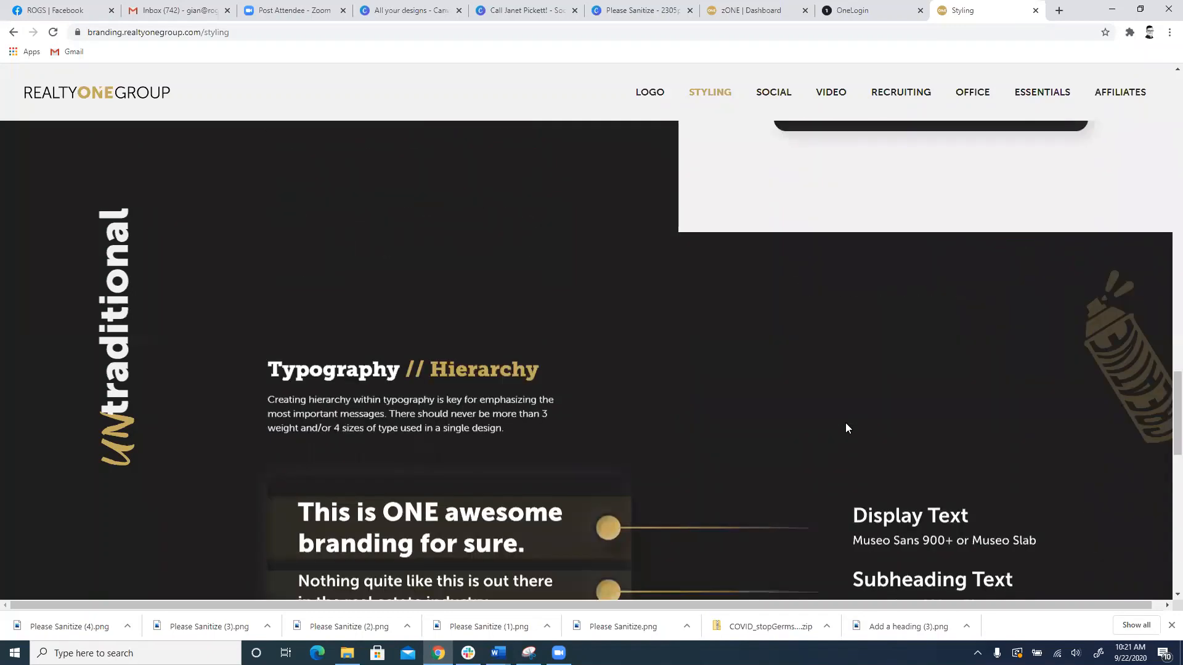
Step: Download the Museo Sans font from the primary typography section and show the zip file in its folder
scroll(845, 422, "up", 7)
scroll(1051, 279, "up", 6)
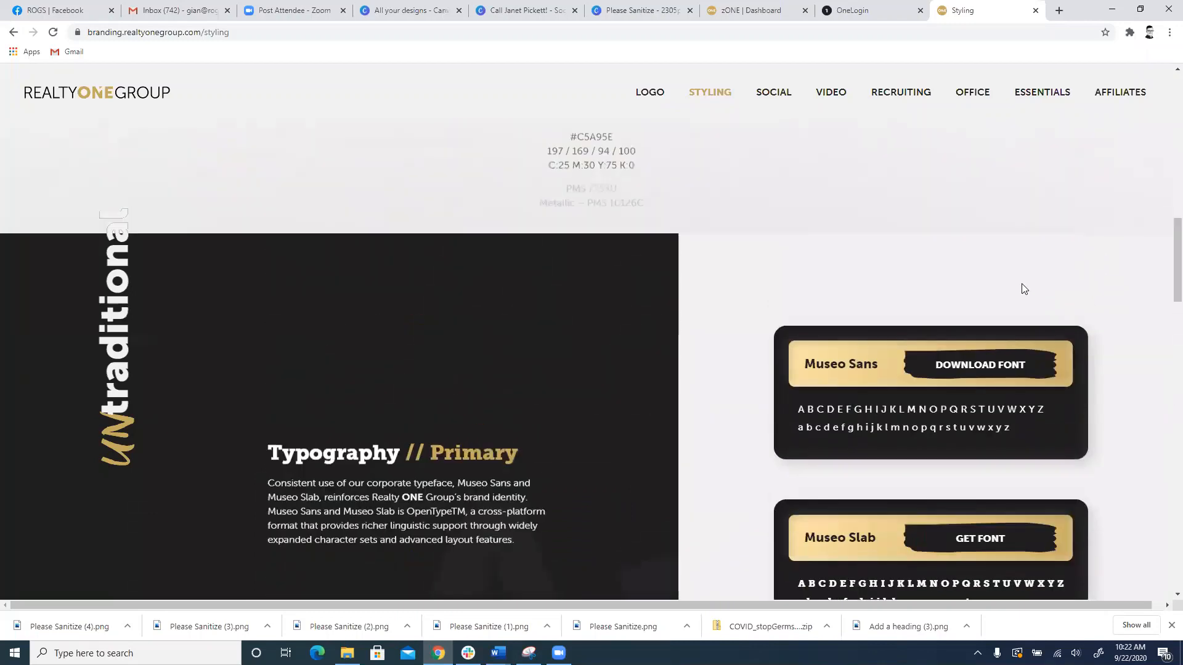
scroll(1023, 288, "down", 3)
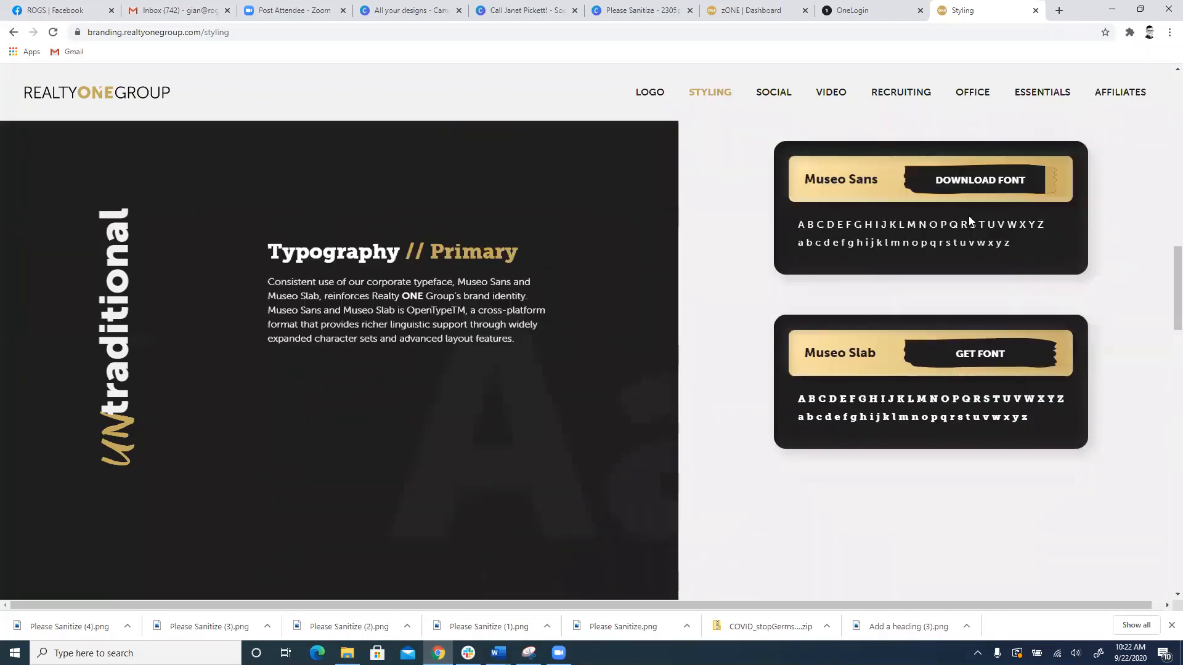
left_click(921, 187)
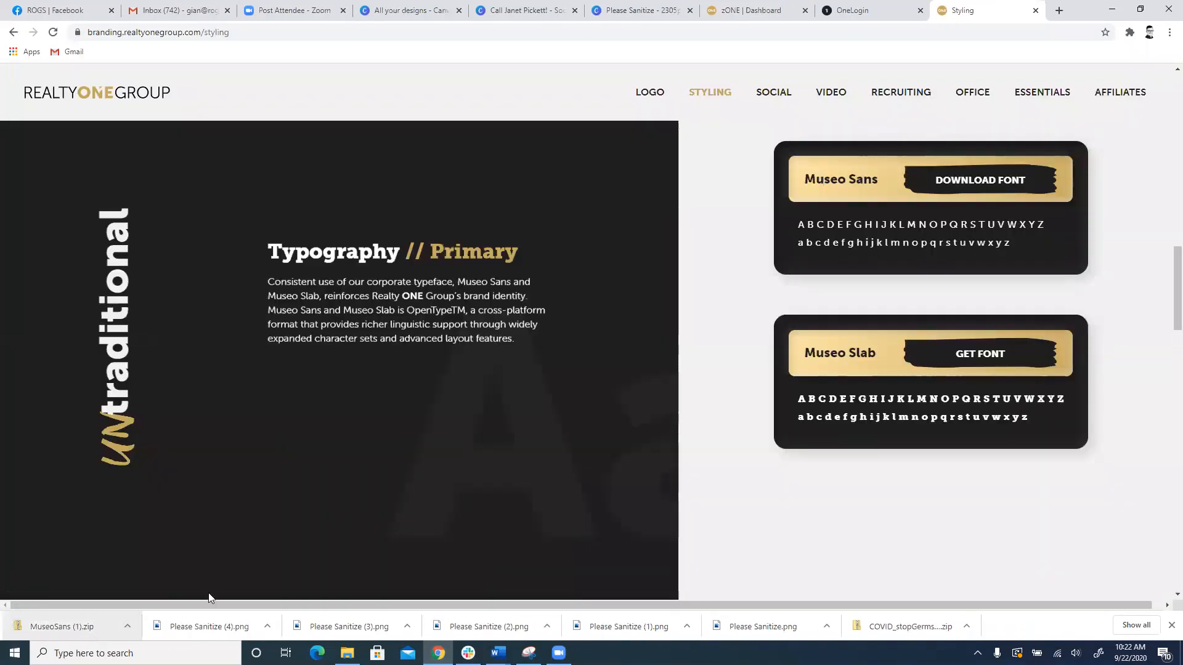
left_click(125, 632)
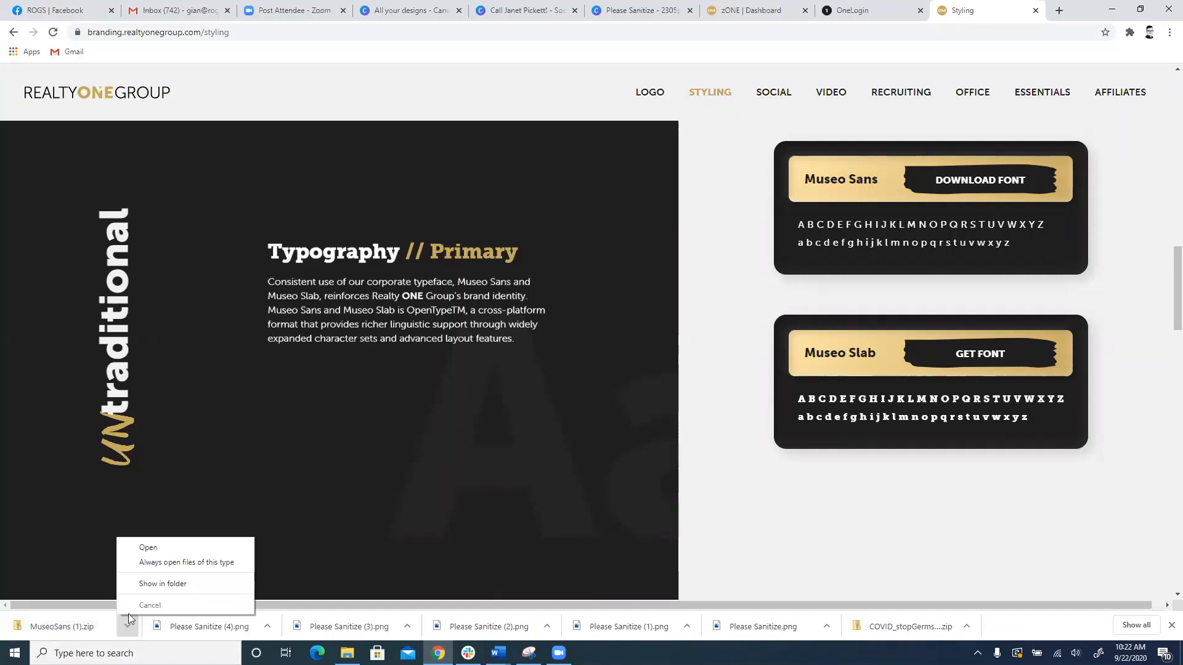
left_click(141, 582)
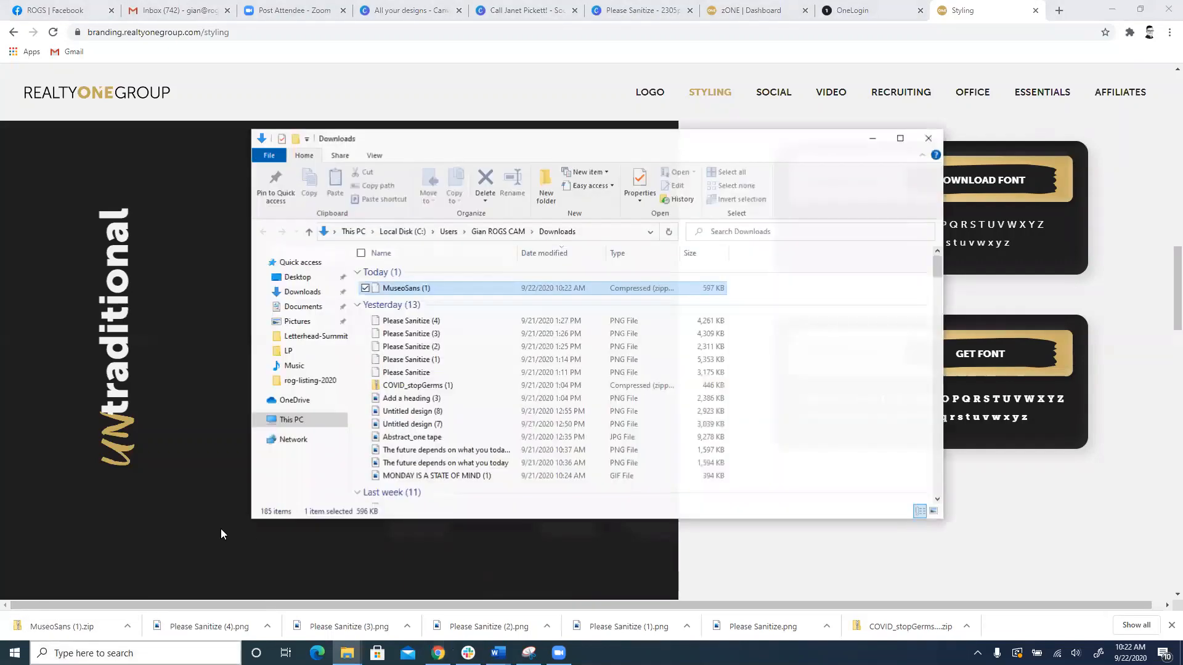
Step: Extract the MuseoSans (1) archive to the suggested Downloads location and open the extracted MuseoSans folder
right_click(399, 288)
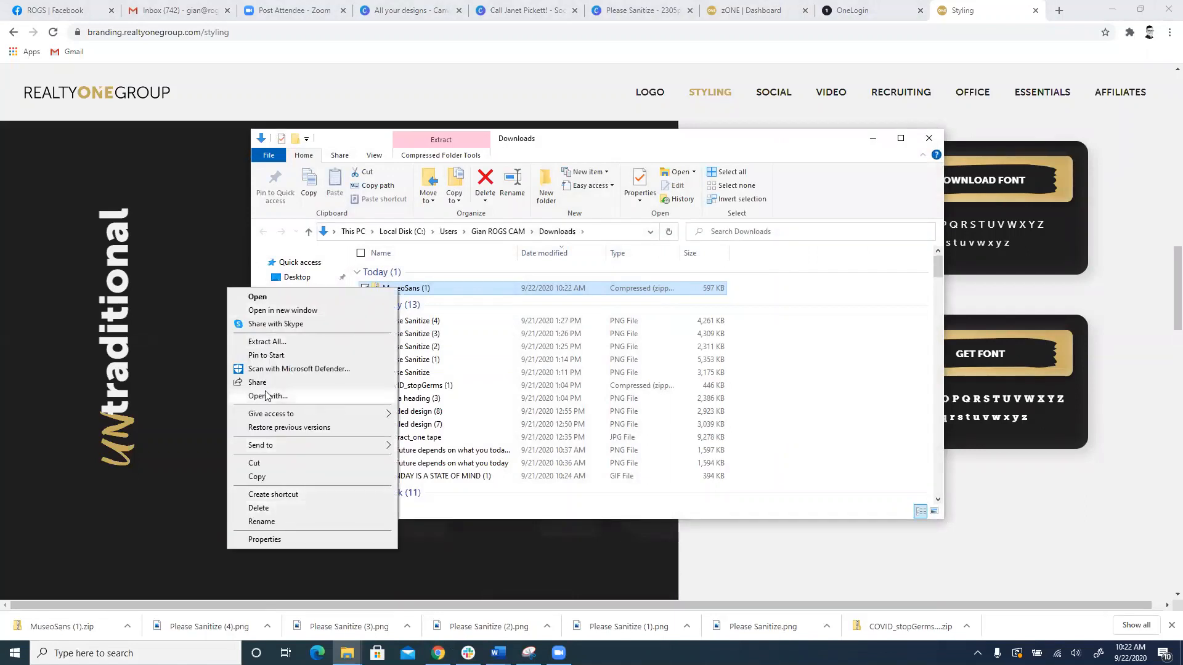
left_click(266, 342)
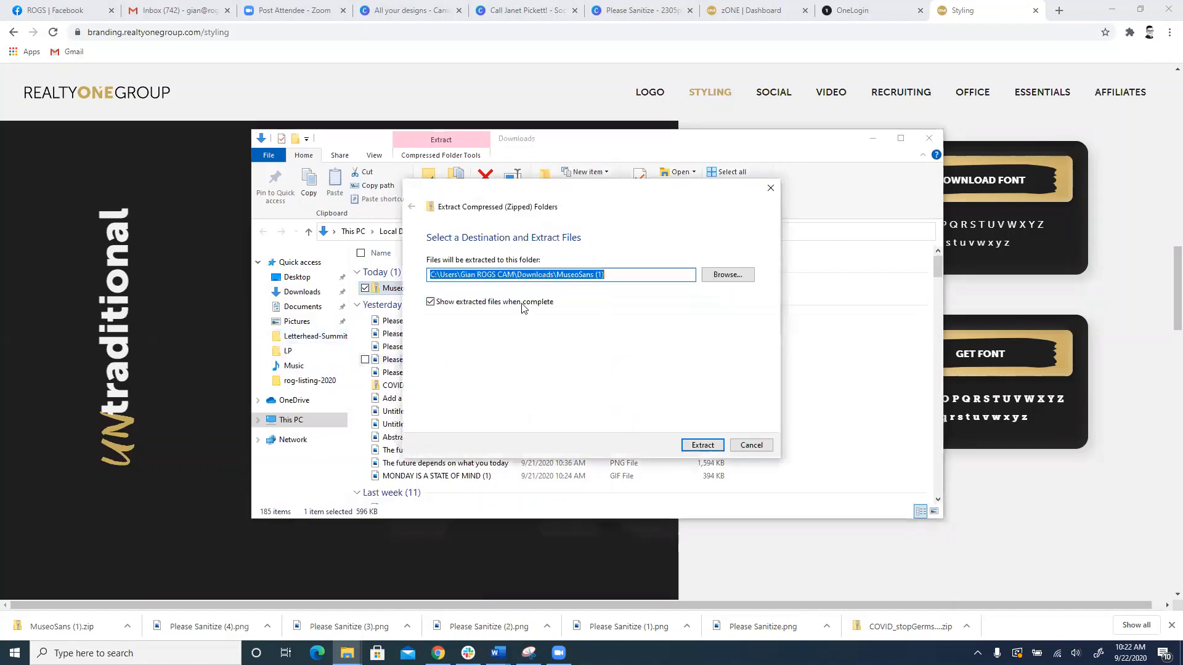
left_click(707, 445)
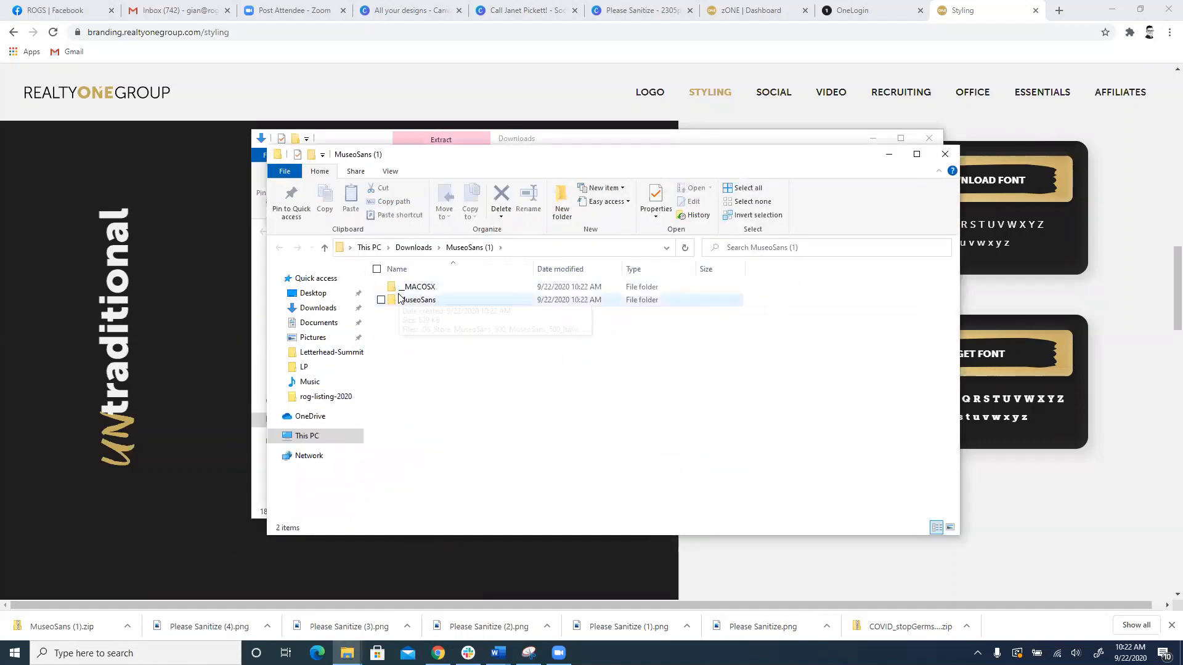
left_click(407, 302)
double_click(407, 304)
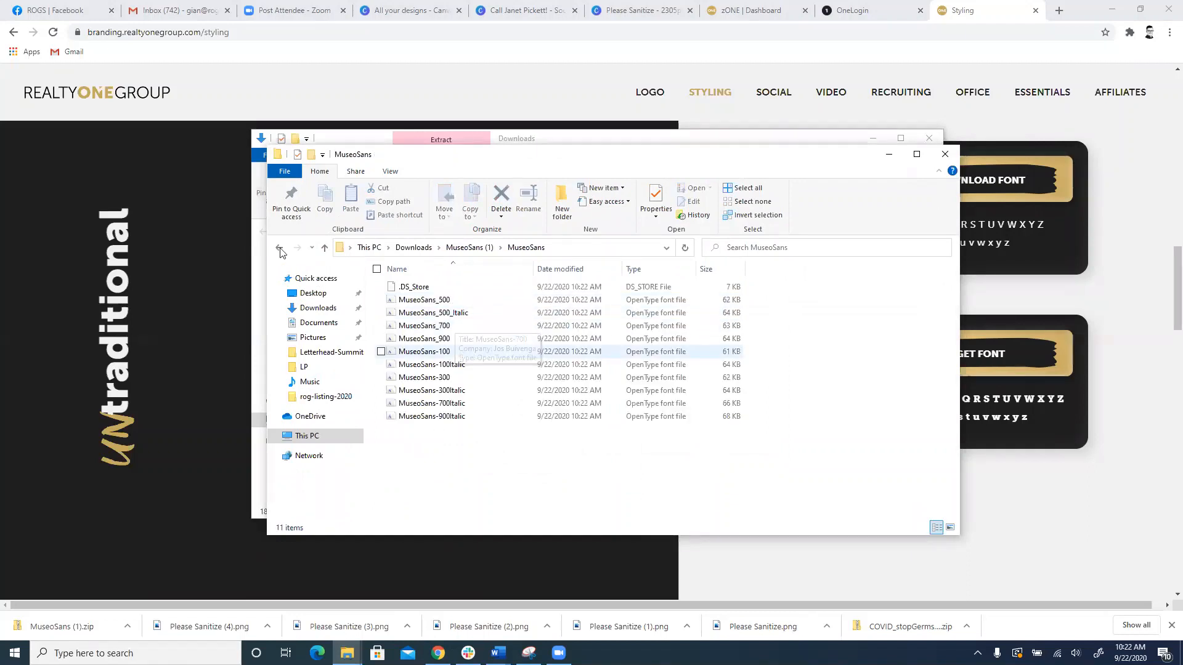
Step: Try to install the MuseoSans_500 font from the extracted MuseoSans folder and close both File Explorer windows
key("alt+Left")
double_click(414, 301)
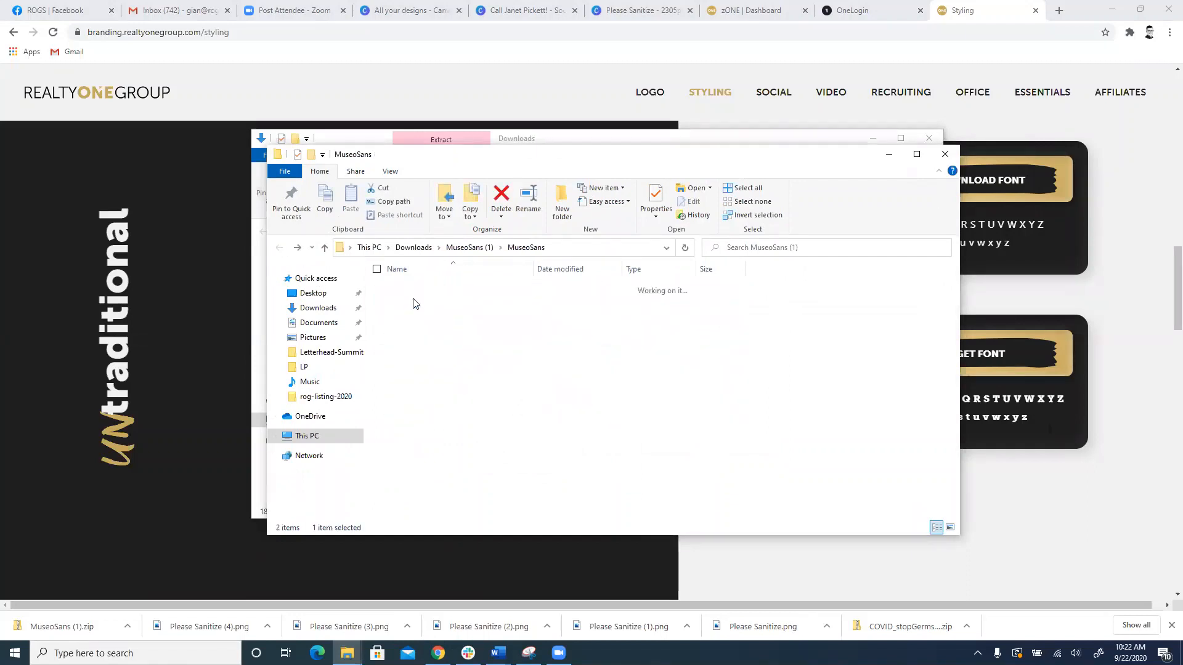
left_click(414, 302)
right_click(414, 303)
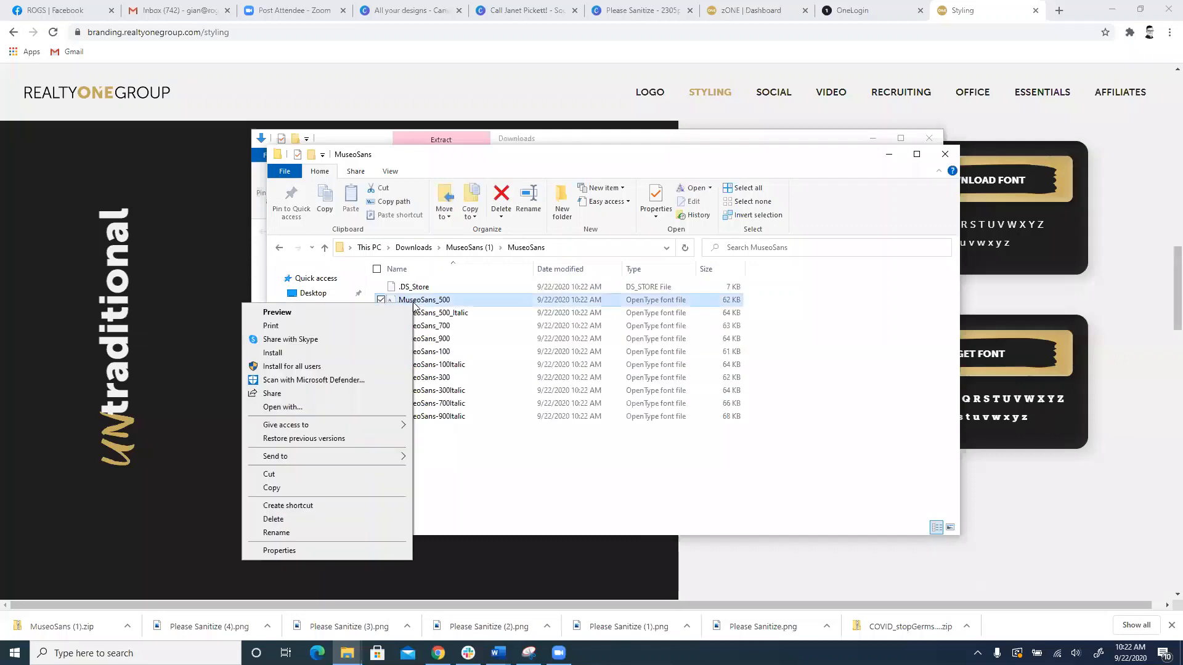
left_click(343, 354)
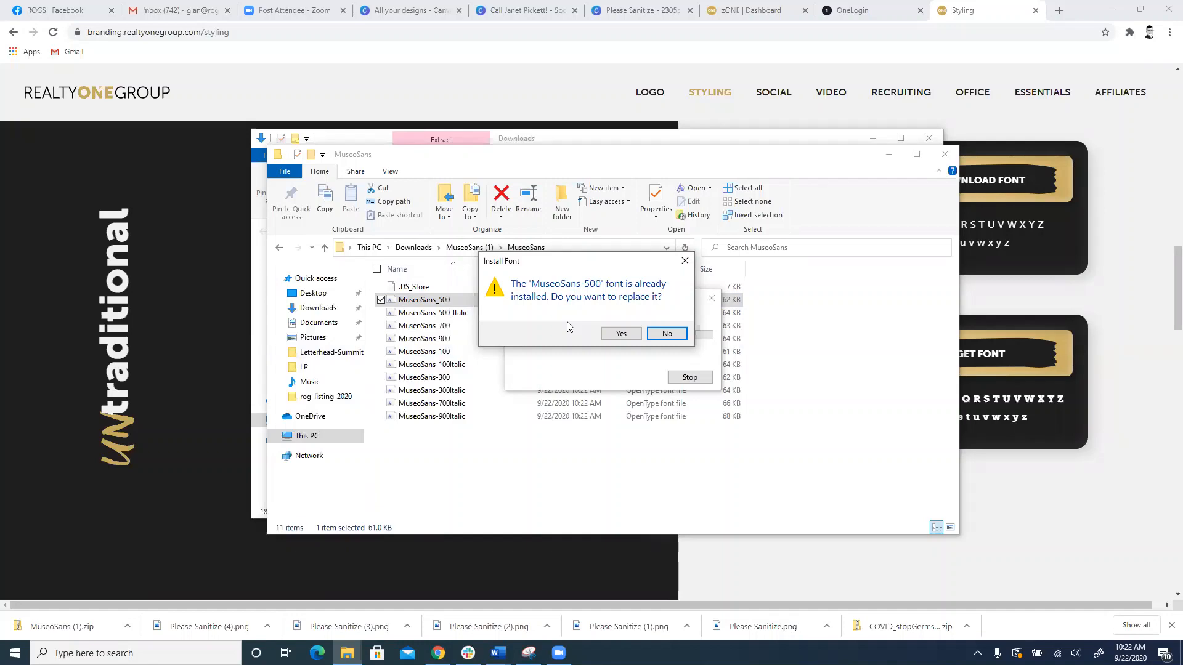
left_click(946, 154)
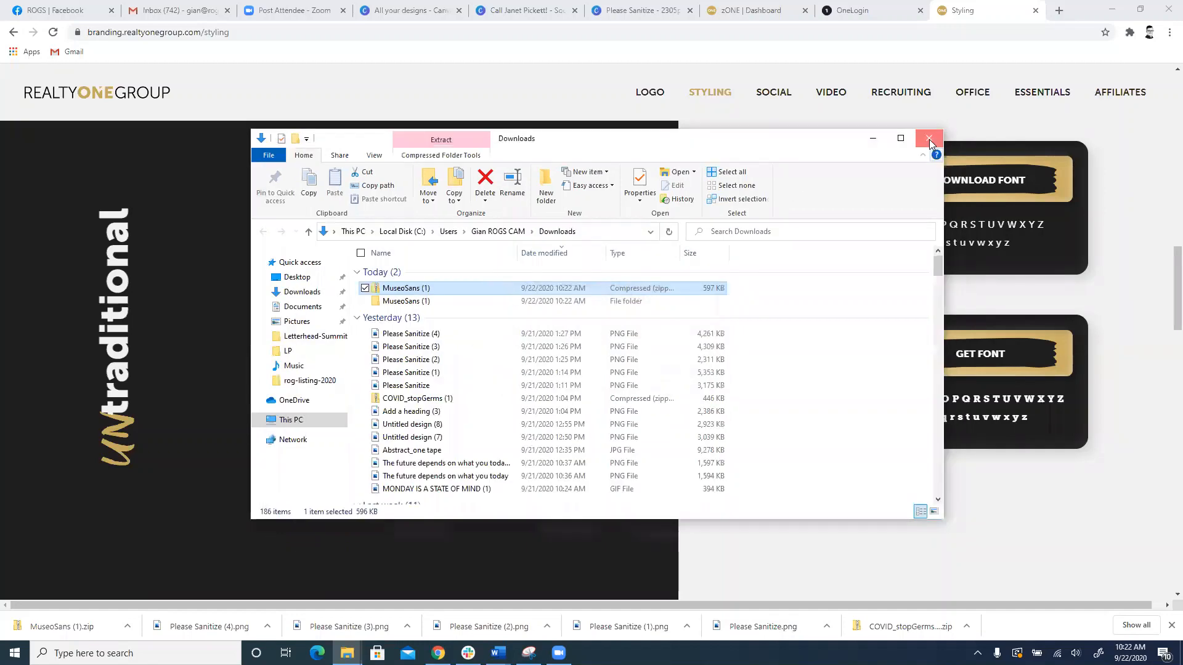
left_click(929, 139)
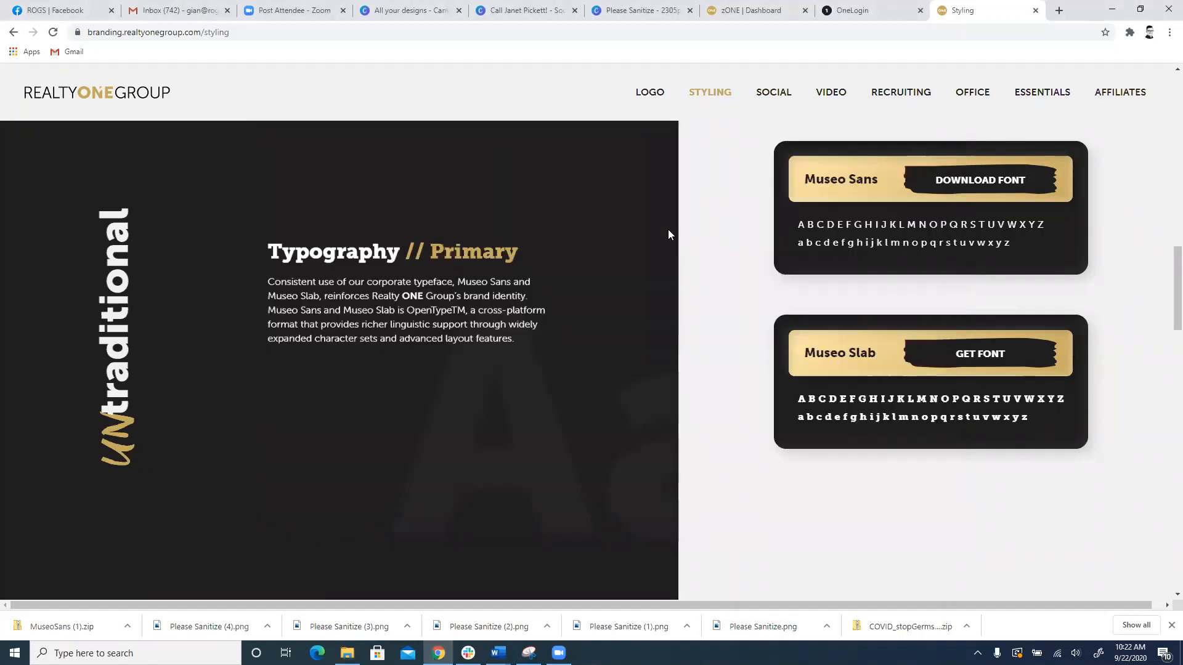
Step: Review the type hierarchy and the Brush Strokes and Textures download sections of the styling guidelines
scroll(668, 232, "down", 15)
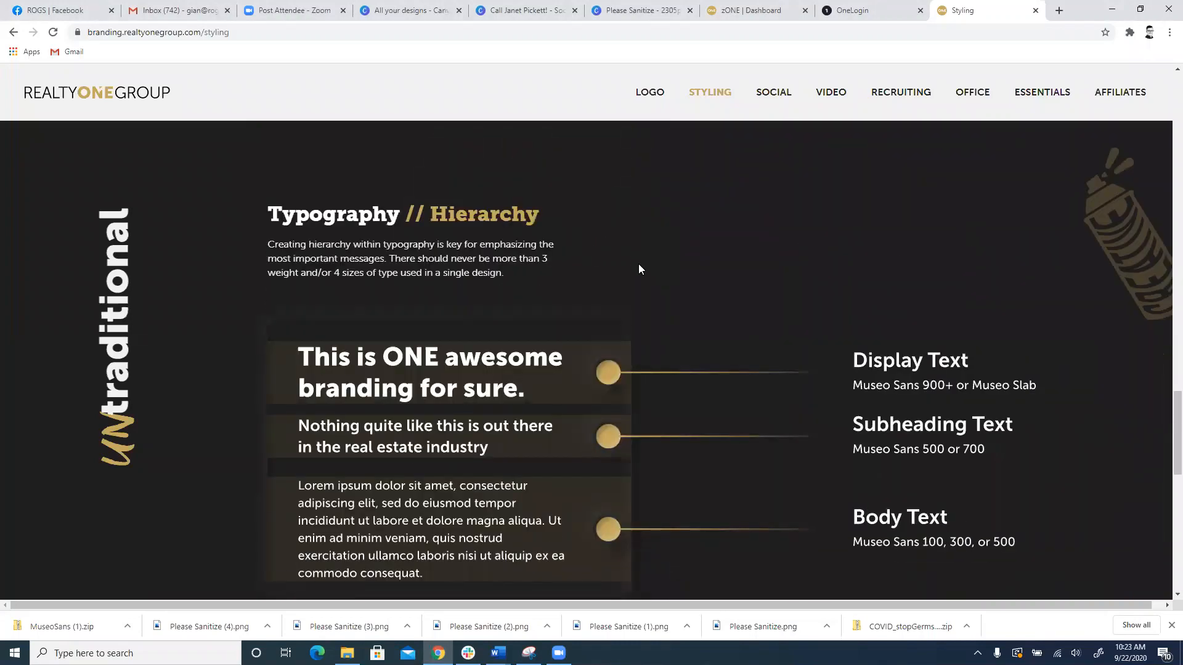
scroll(639, 268, "down", 3)
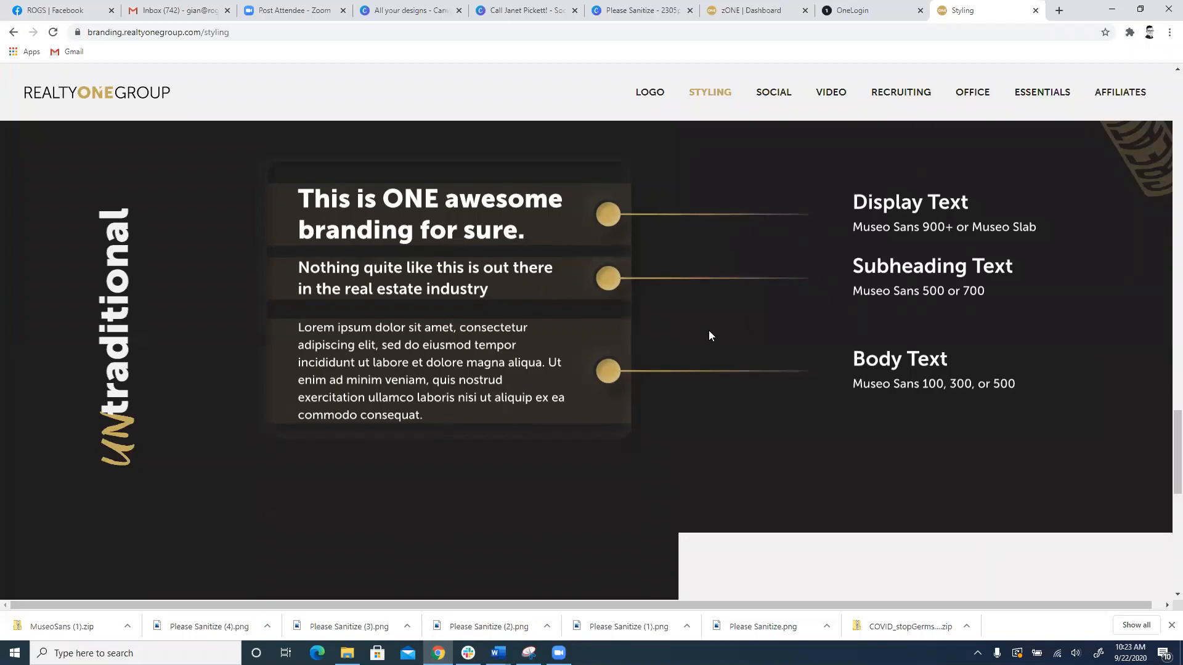
scroll(712, 333, "down", 4)
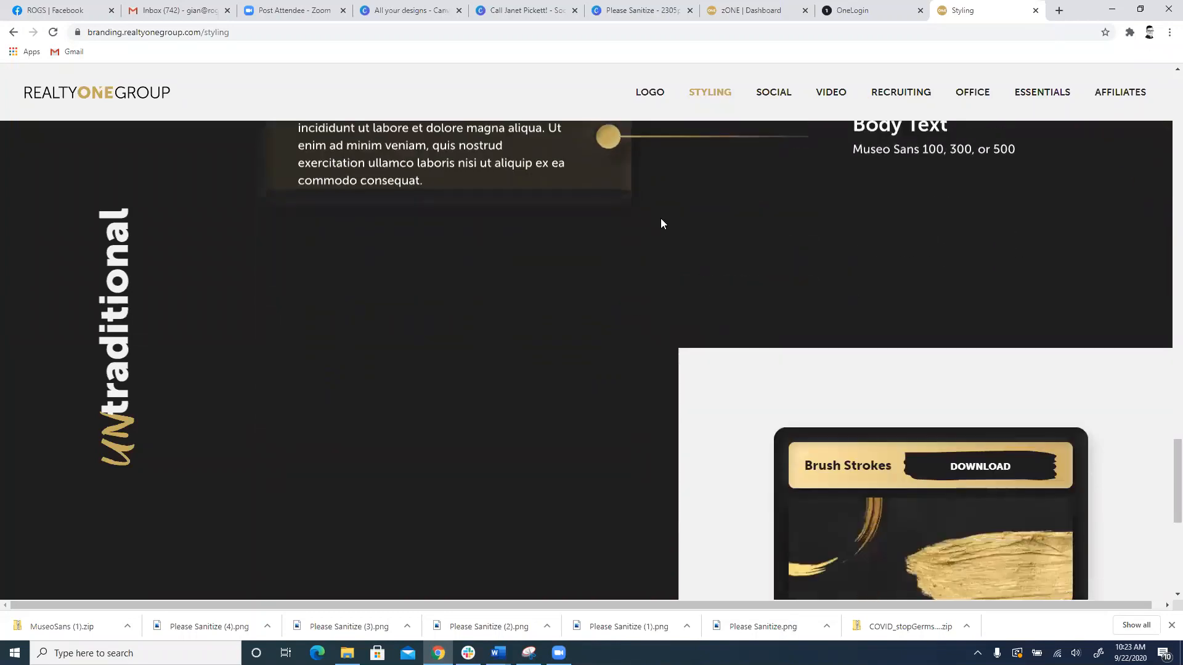
scroll(669, 219, "down", 3)
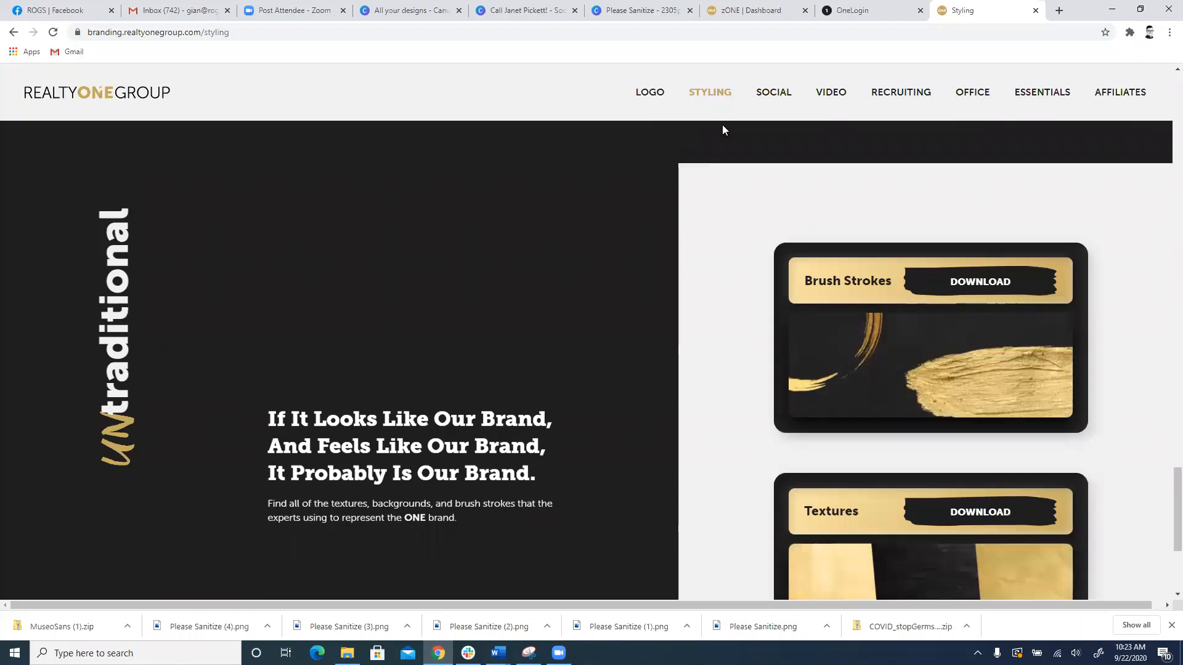
scroll(727, 135, "down", 3)
scroll(727, 142, "up", 2)
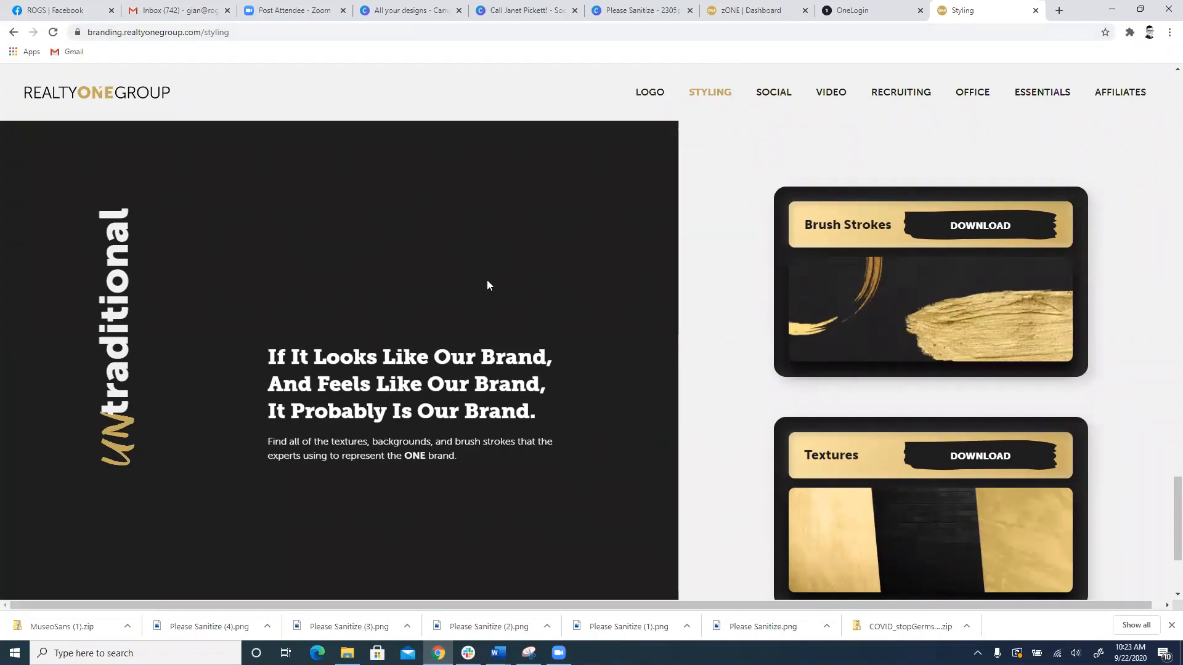
scroll(492, 287, "down", 1)
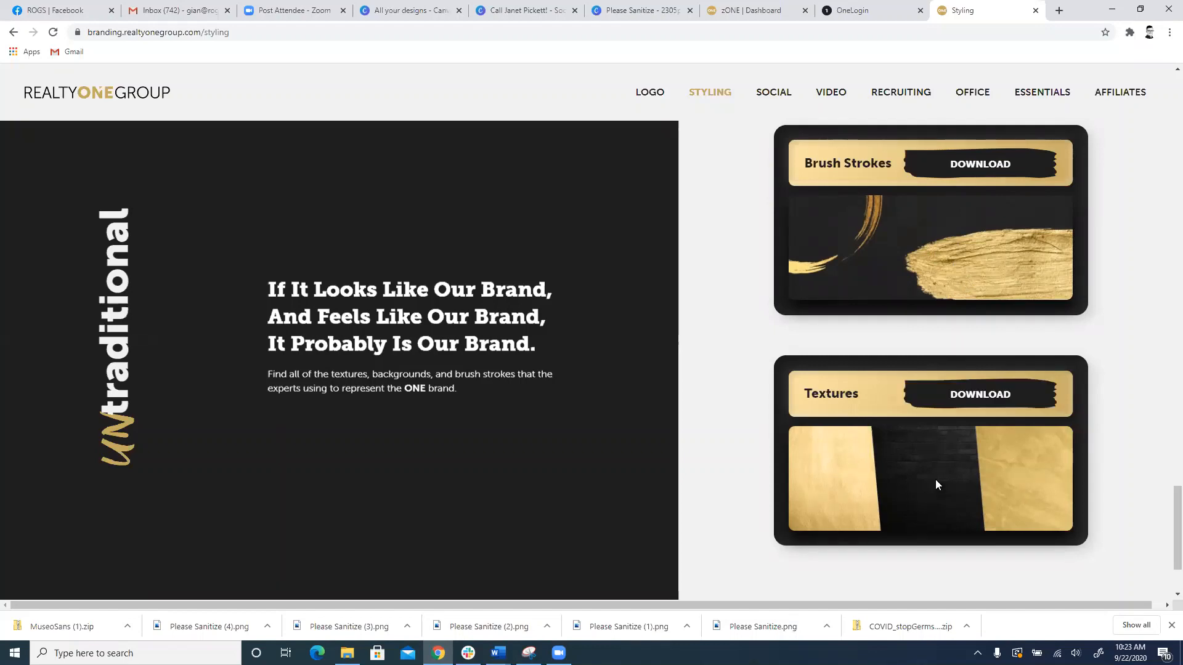
scroll(931, 481, "down", 2)
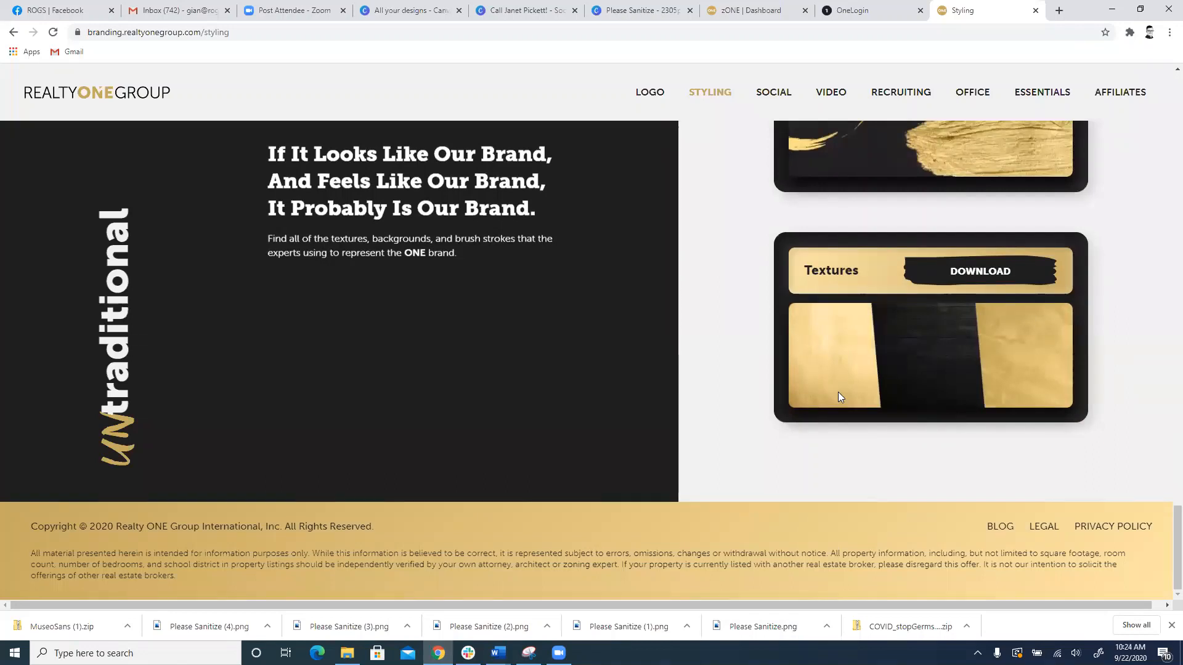
Step: Open the Social page and browse the Branding graphics and the other social media categories
left_click(775, 95)
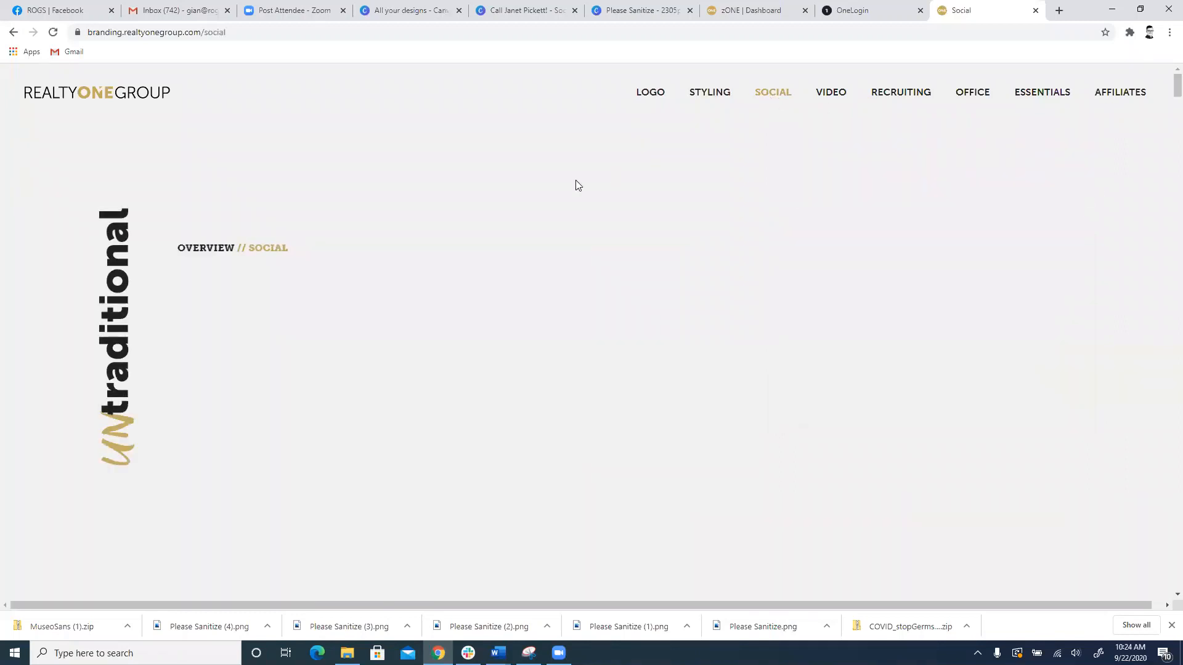
scroll(575, 179, "down", 5)
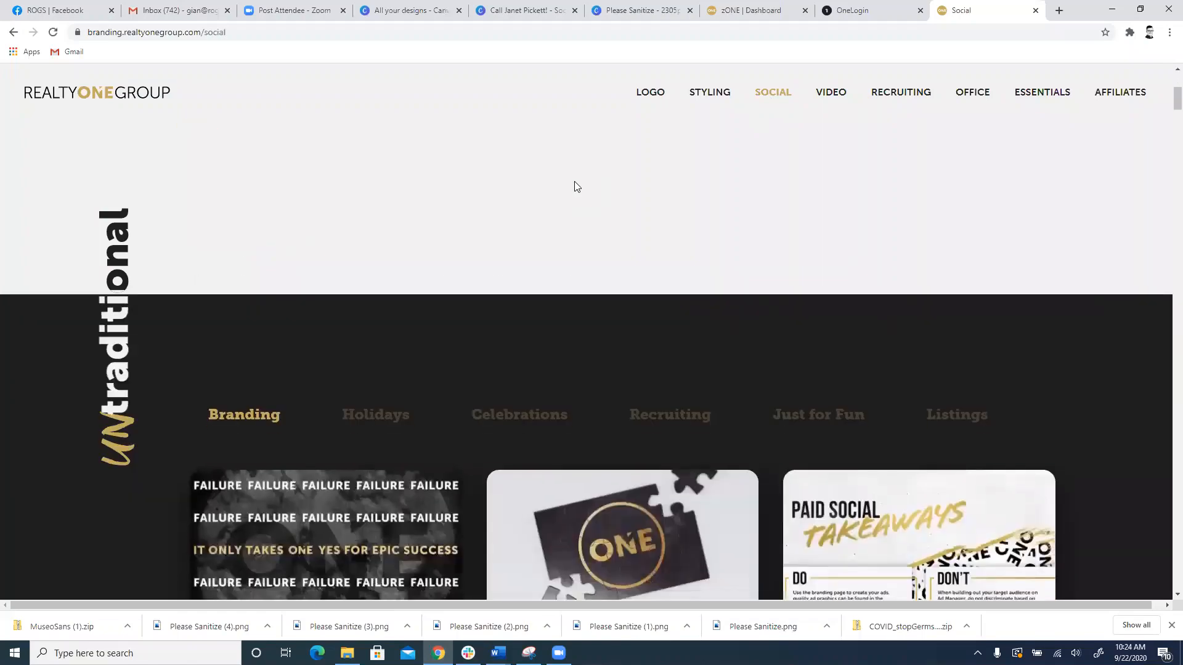
scroll(530, 208, "down", 4)
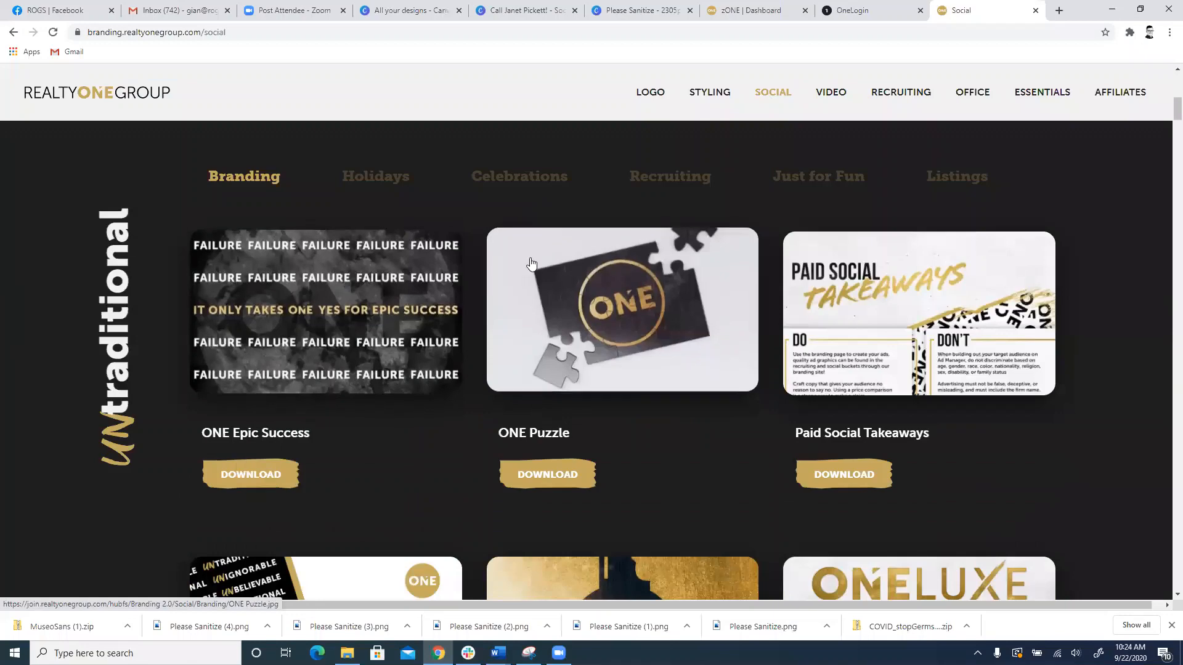
scroll(724, 504, "down", 4)
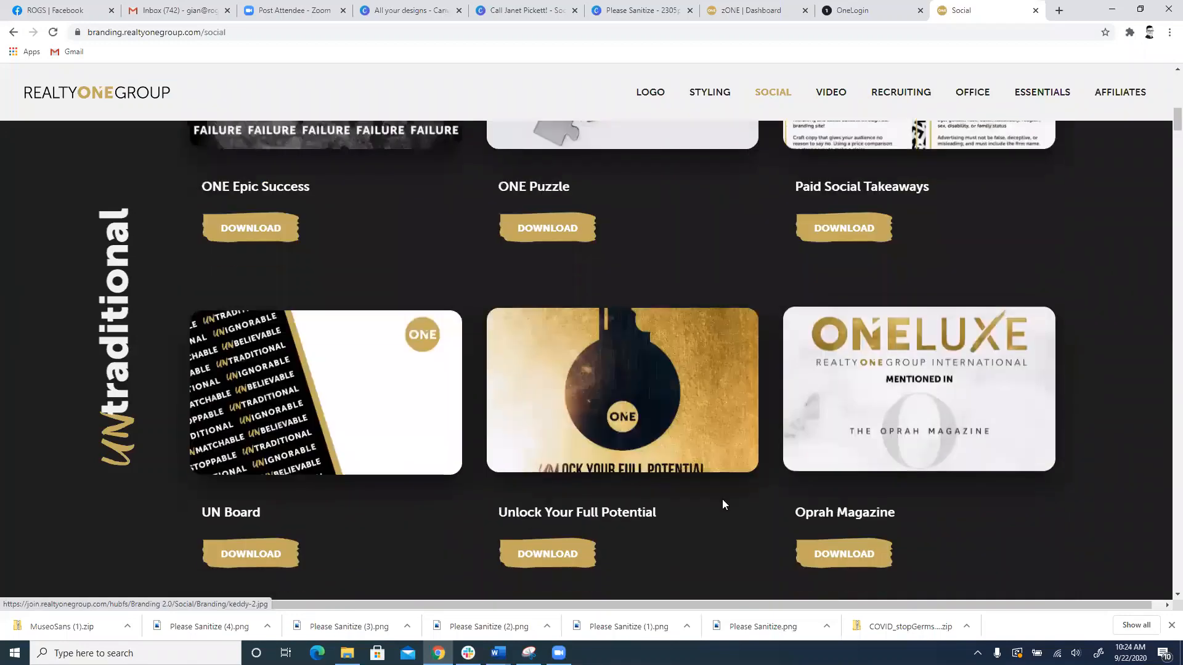
scroll(722, 499, "down", 10)
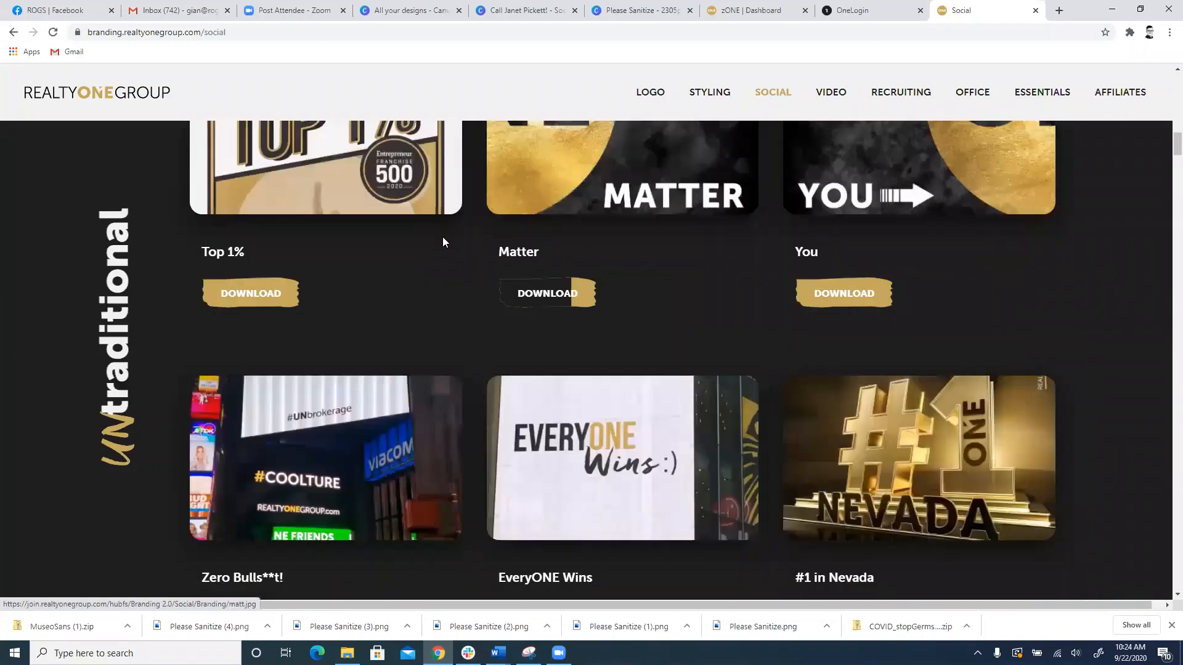
scroll(468, 253, "up", 4)
scroll(616, 268, "down", 4)
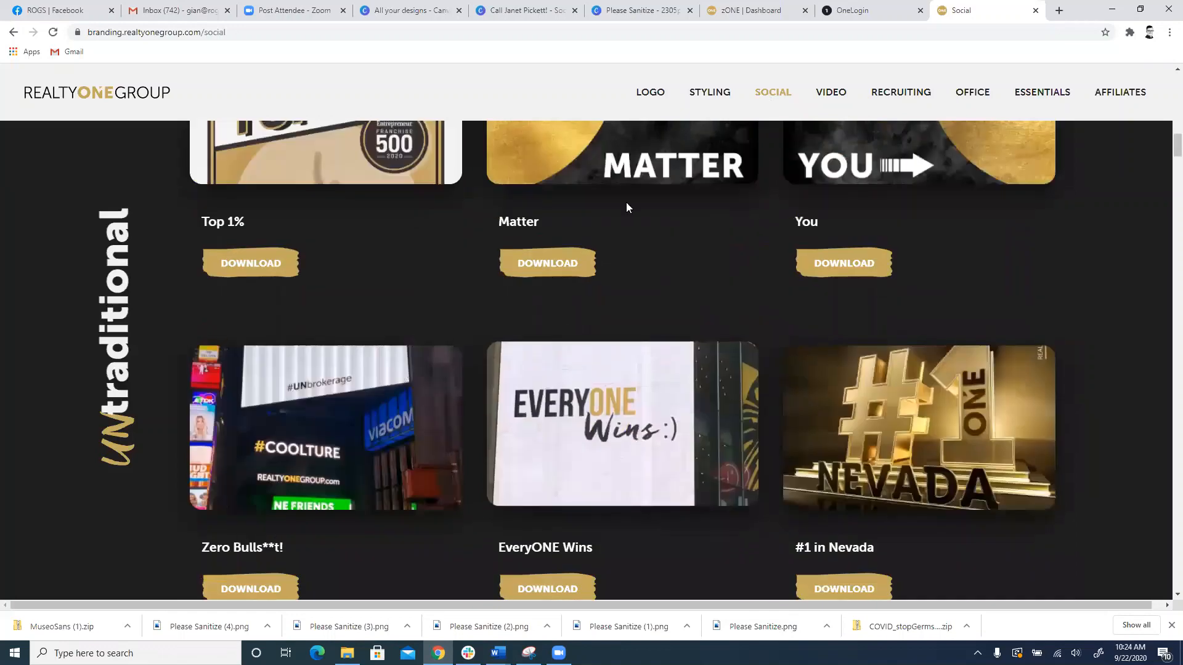
scroll(627, 206, "up", 12)
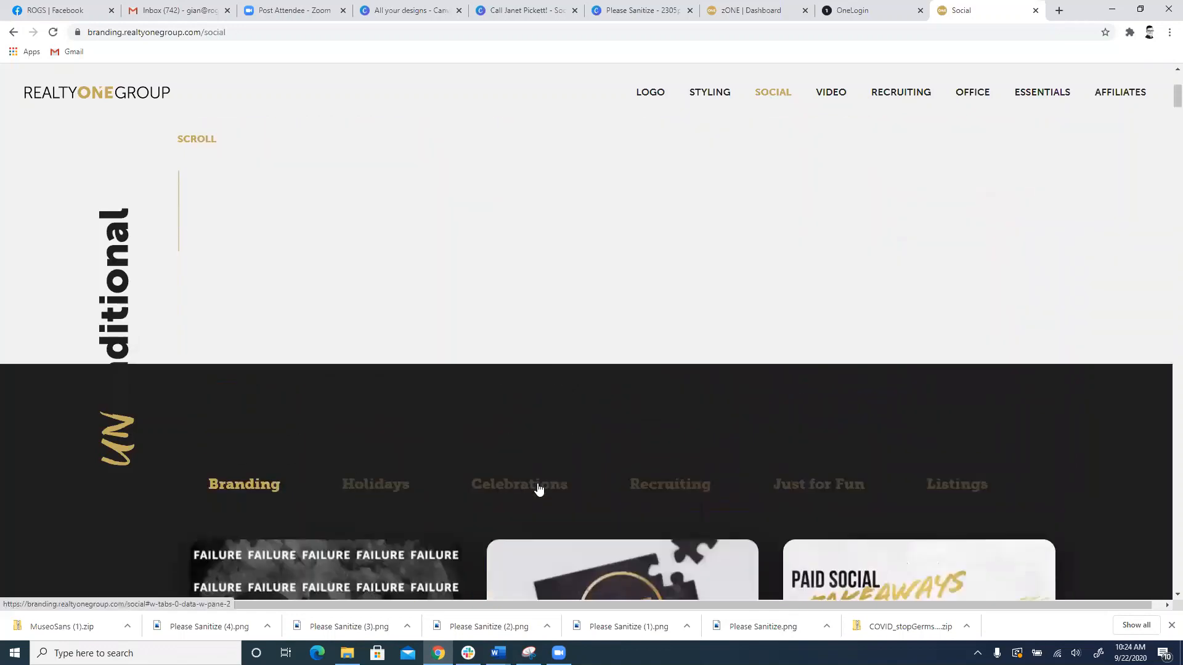
scroll(873, 454, "down", 2)
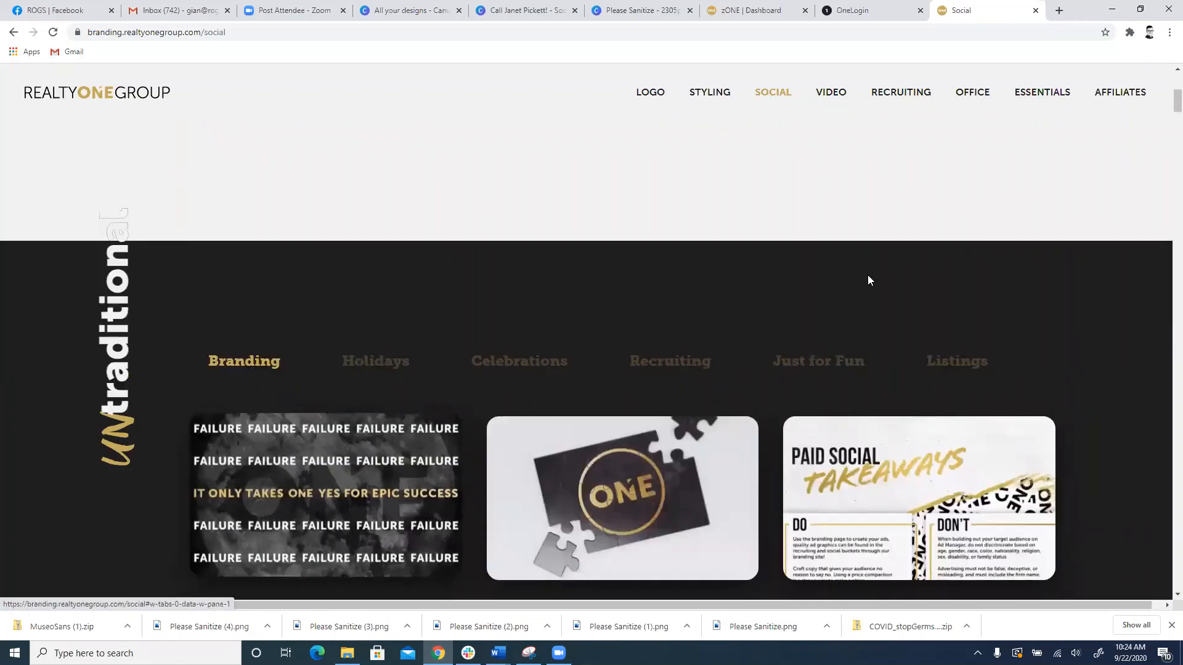
Step: Open the Video library page and look through the Brand videos
left_click(847, 95)
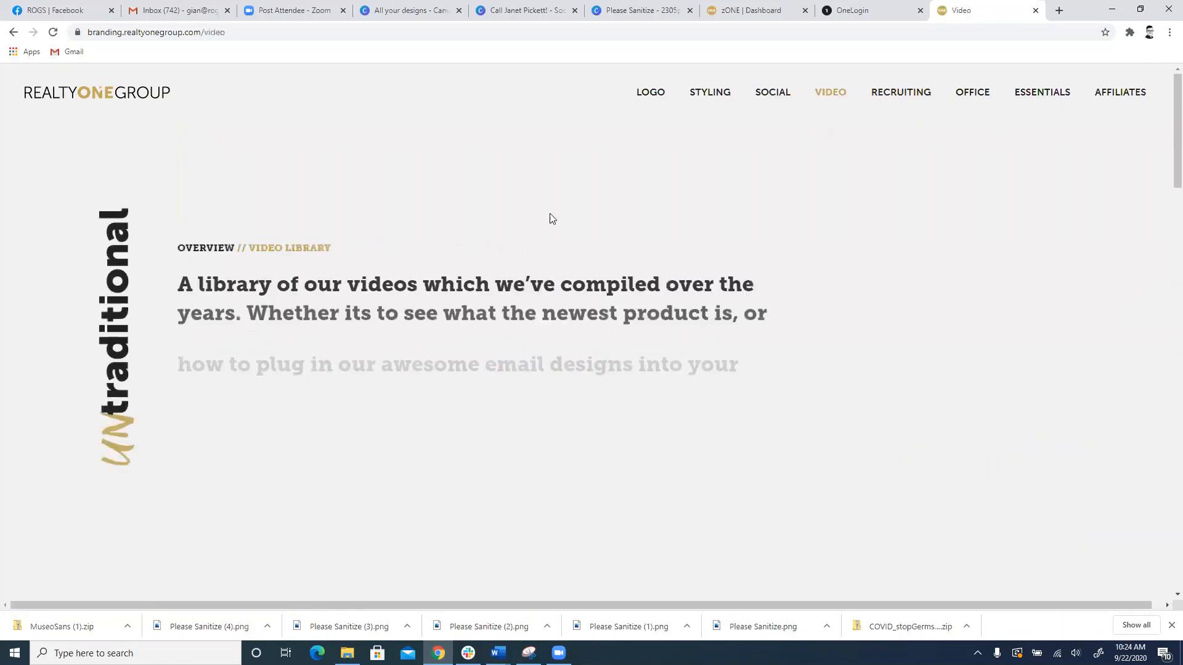
scroll(526, 259, "down", 8)
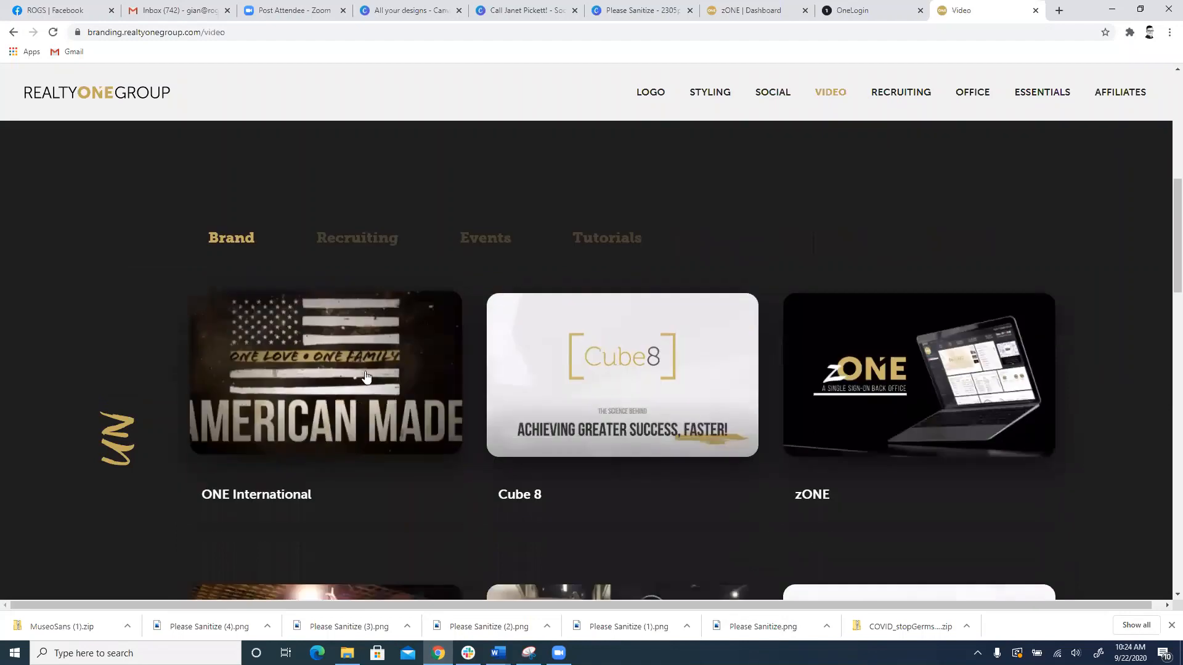
scroll(403, 368, "down", 5)
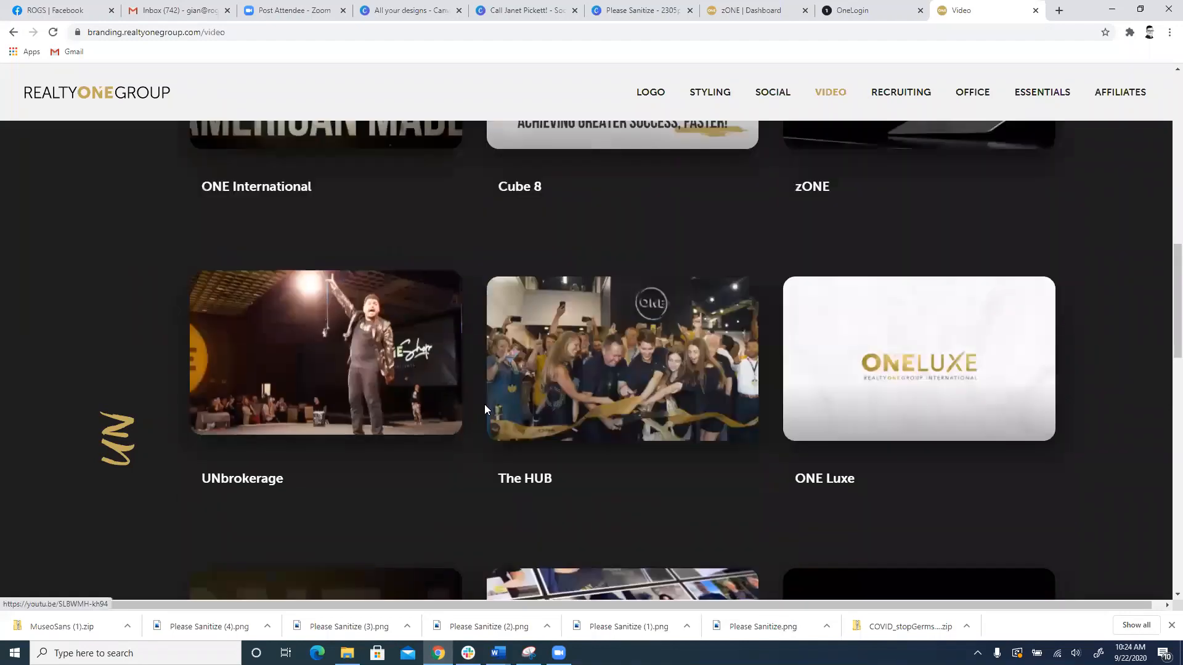
scroll(661, 343, "up", 1)
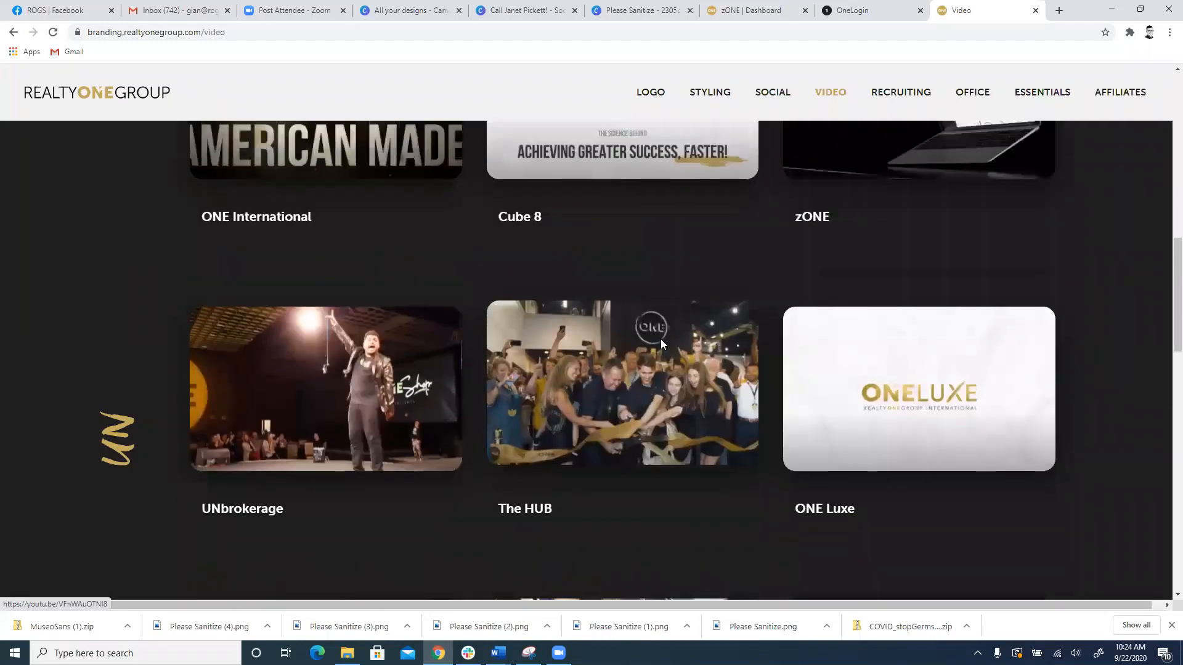
scroll(660, 343, "up", 12)
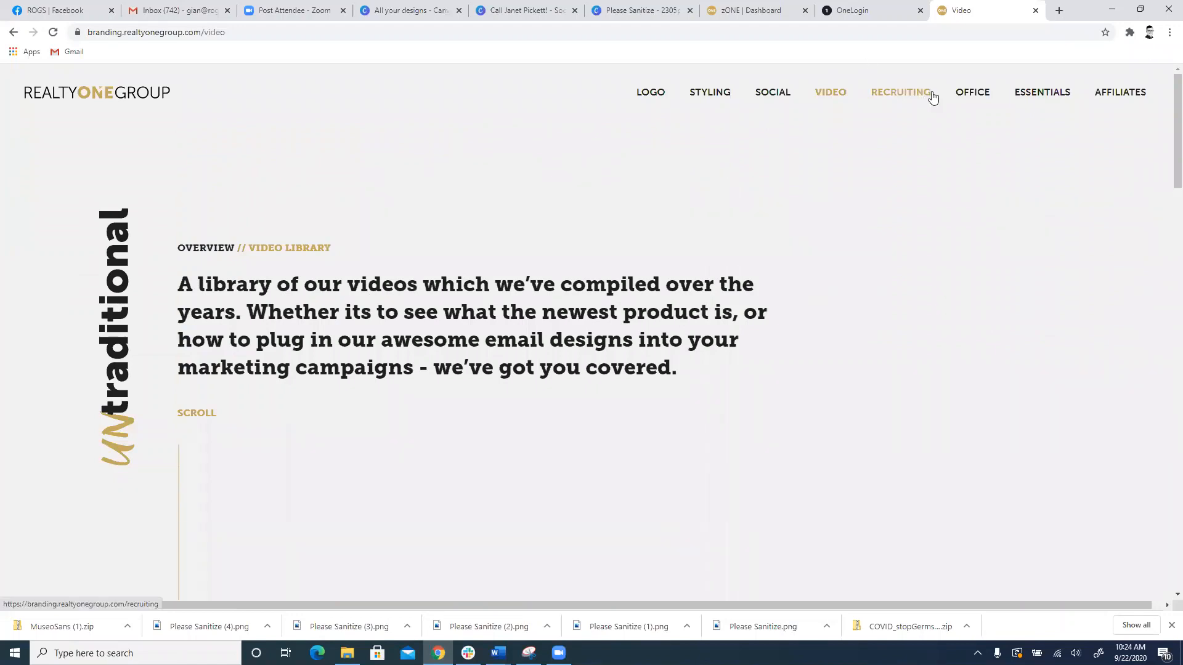
Step: Open the Office branding page and look over the Banners and the other office material categories
left_click(971, 99)
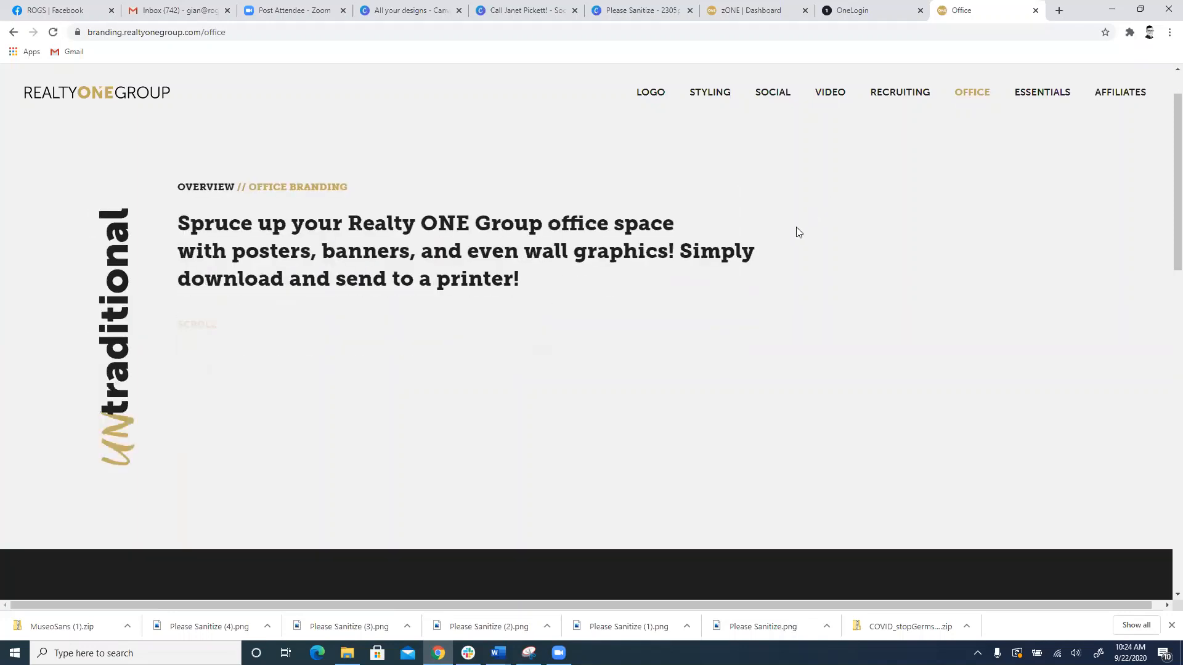
scroll(795, 235, "down", 6)
scroll(792, 236, "down", 3)
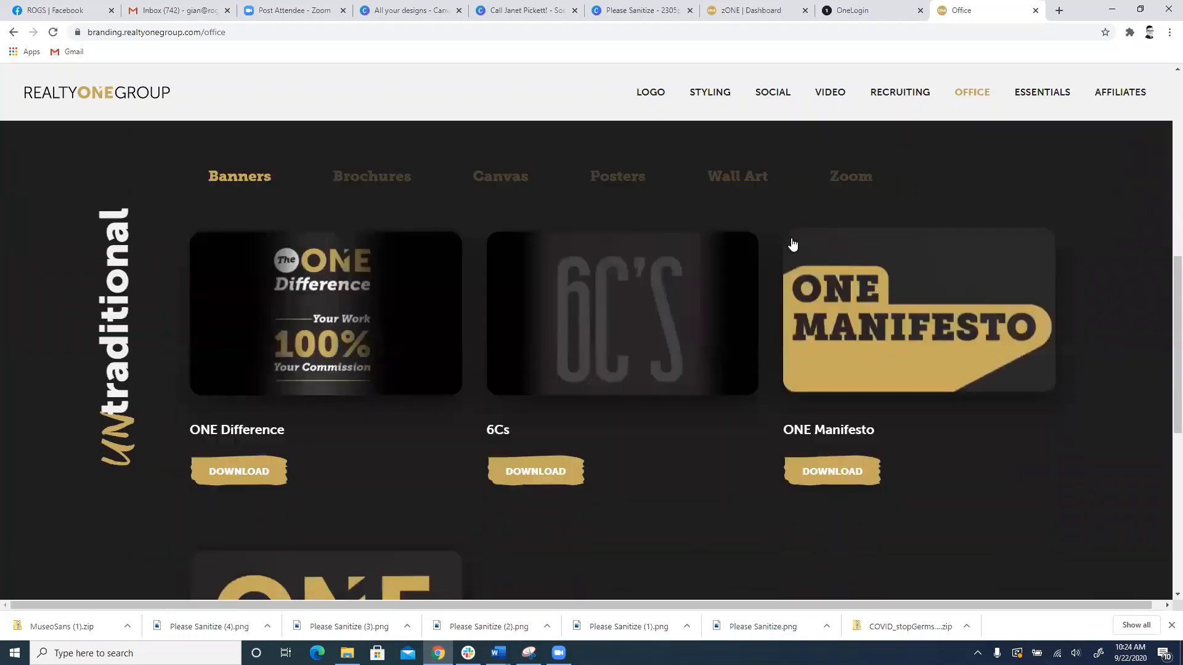
scroll(856, 253, "up", 2)
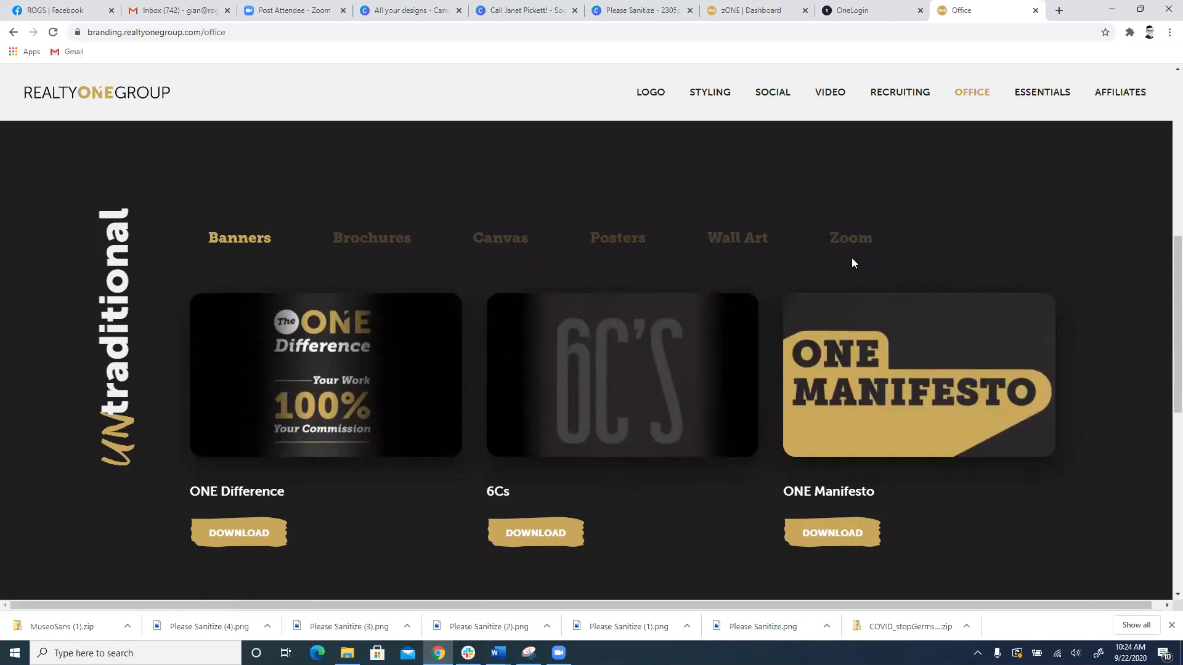
Step: Show the Zoom category of the office materials and browse its downloadable meeting backgrounds
left_click(858, 244)
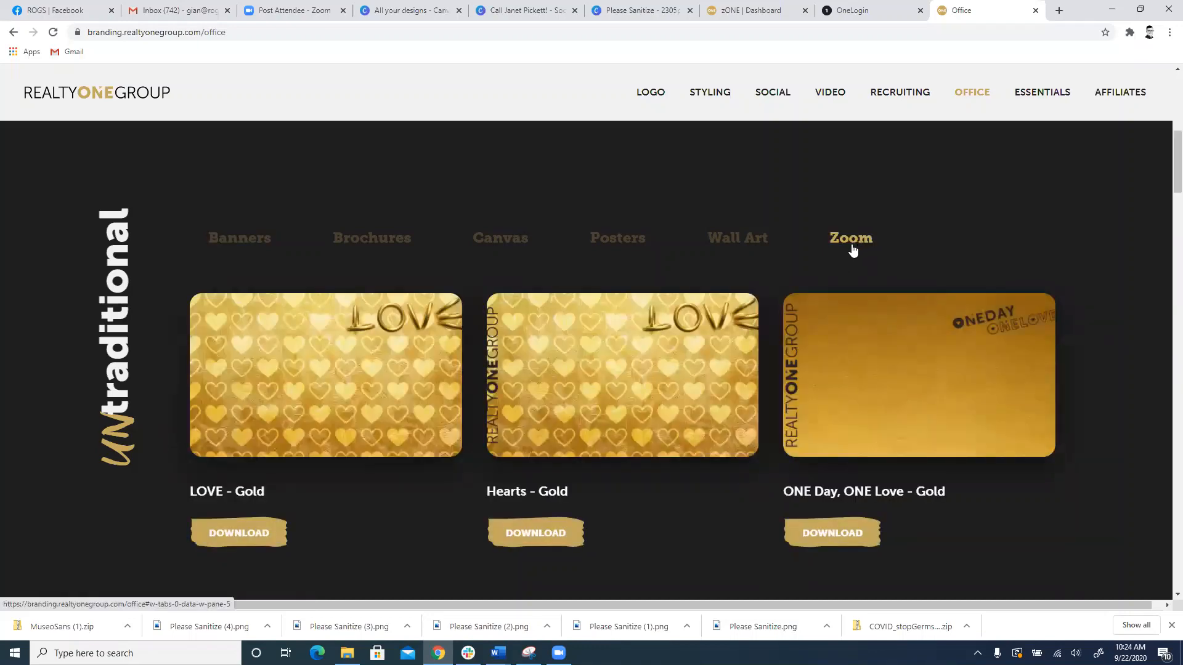
scroll(844, 281, "down", 2)
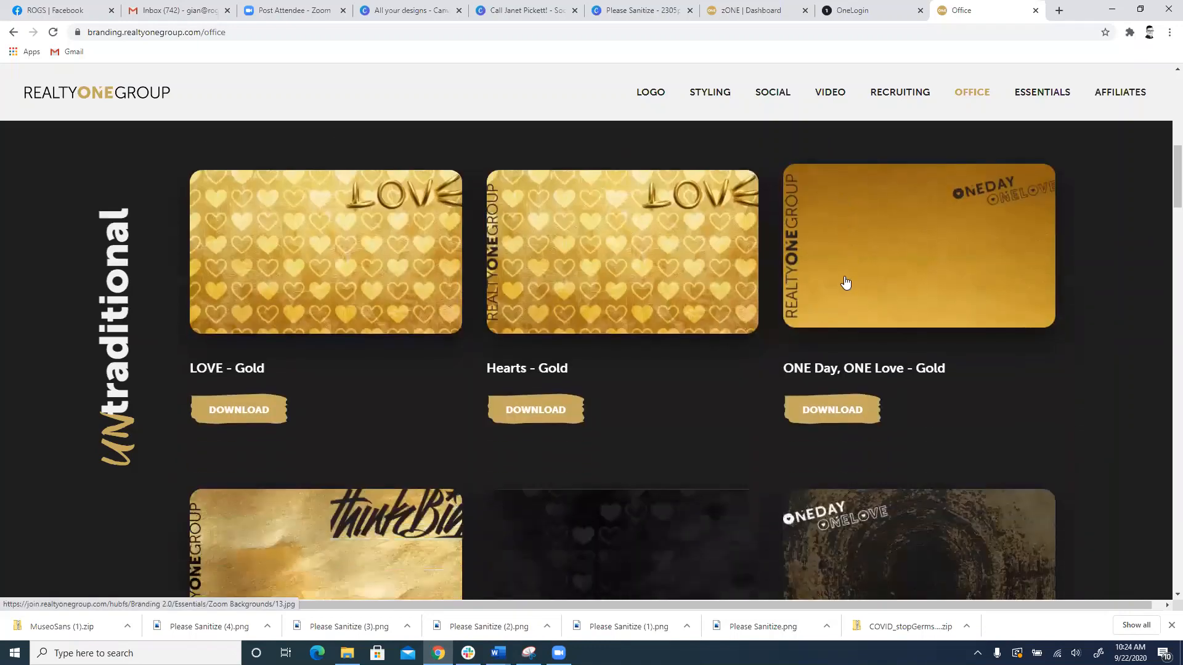
scroll(850, 280, "down", 5)
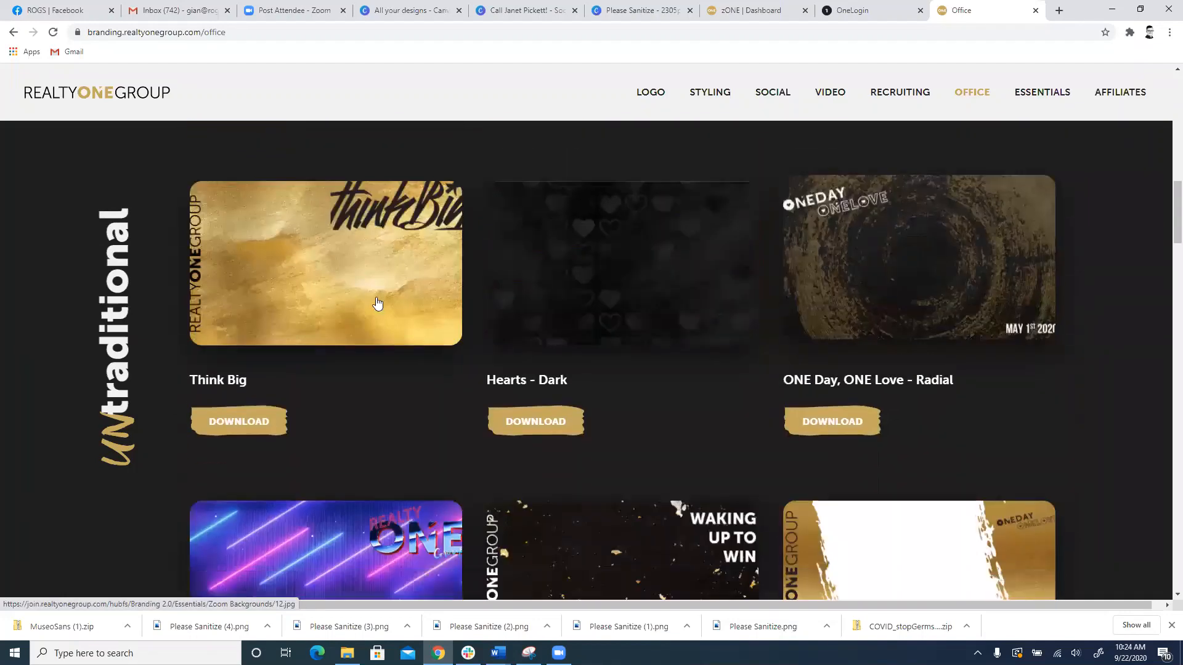
scroll(801, 235, "down", 5)
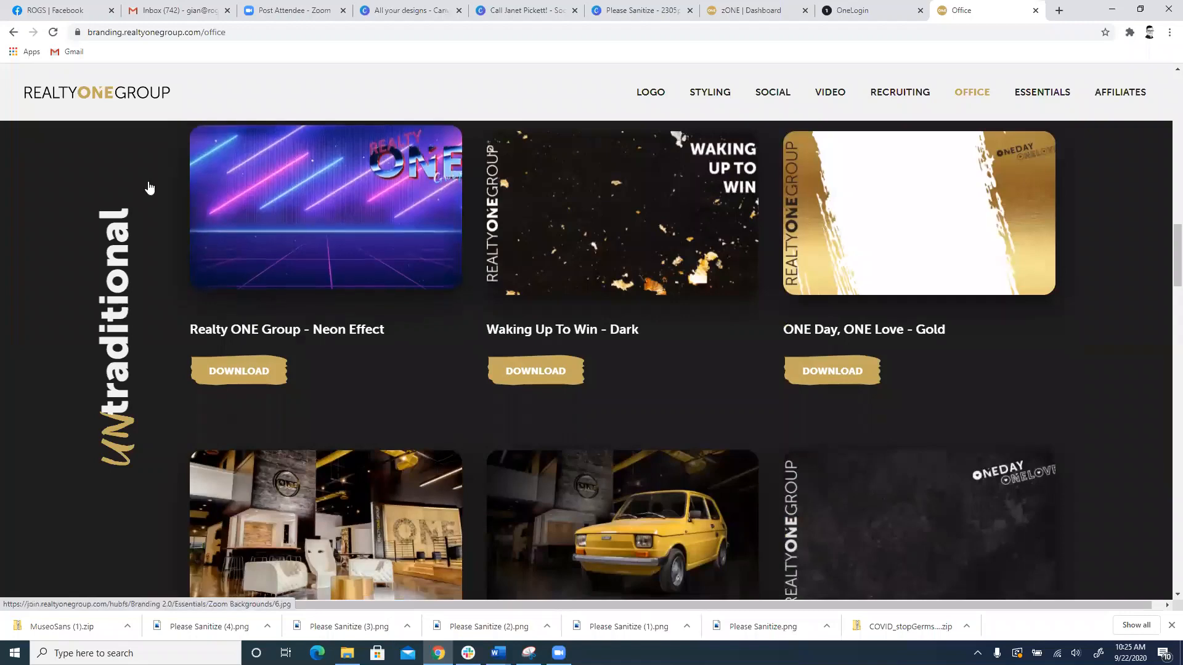
scroll(332, 183, "down", 5)
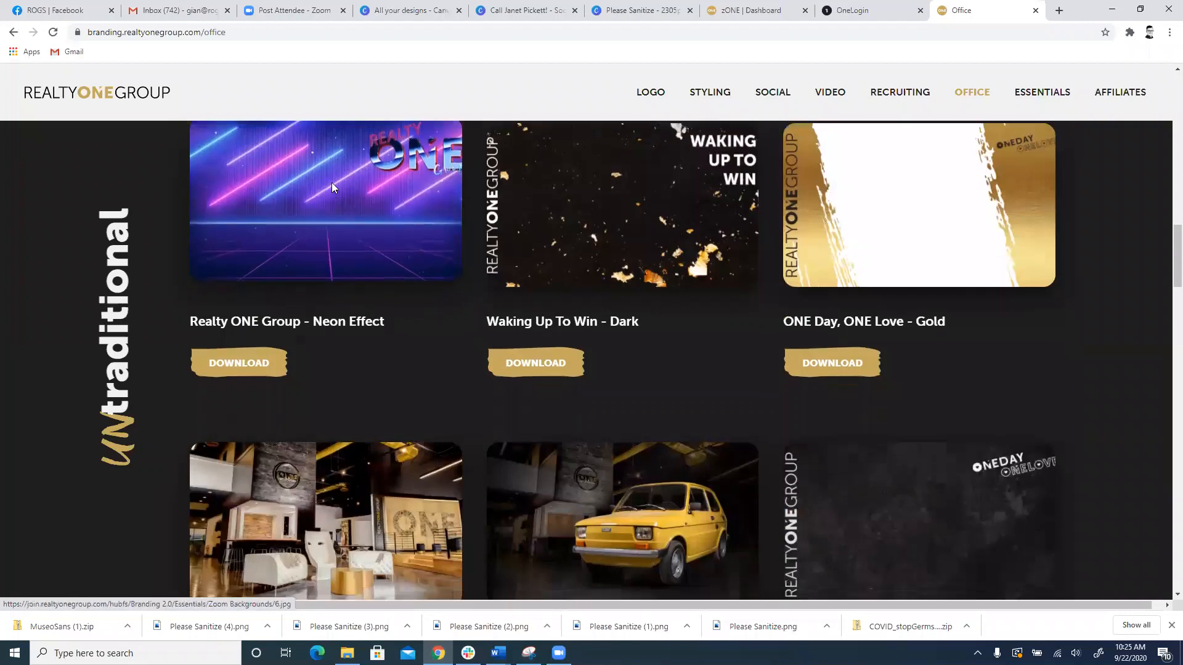
scroll(626, 295, "down", 4)
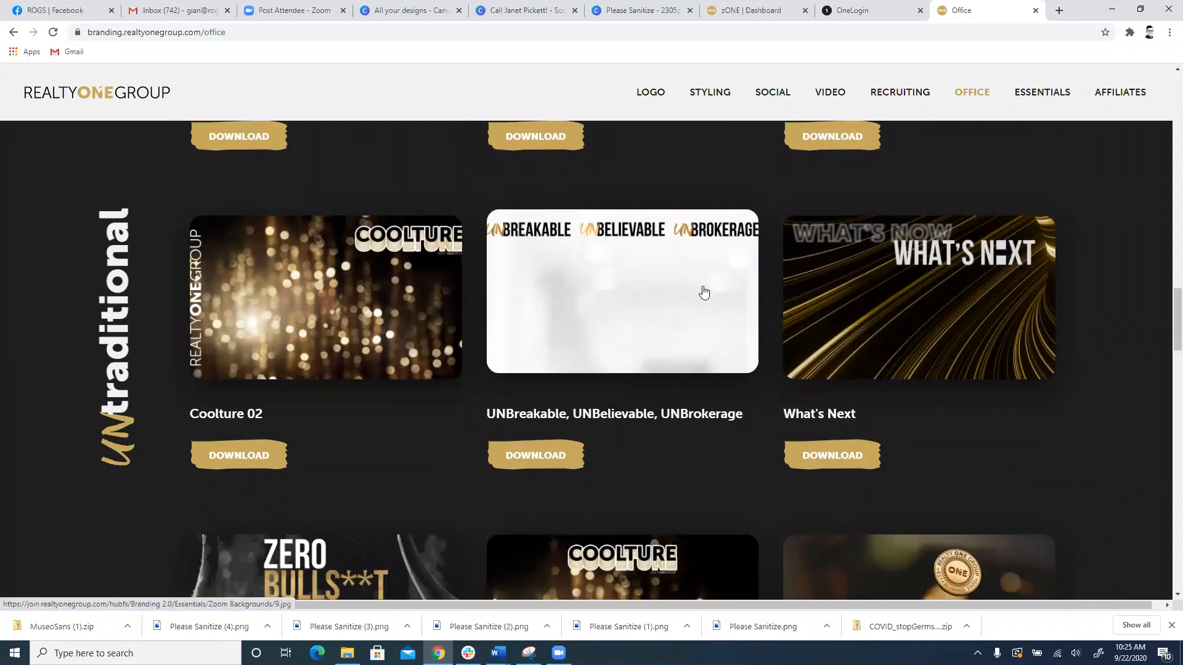
scroll(701, 290, "down", 3)
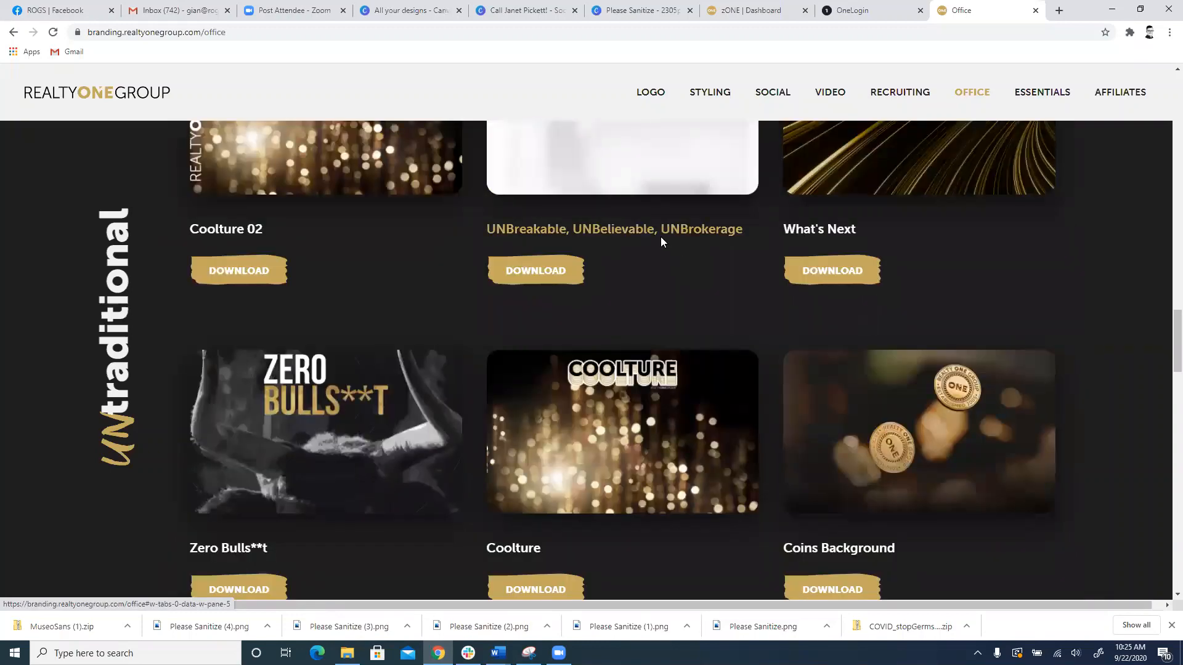
Step: Look through the remaining Zoom backgrounds on the Office page, down to Realty ONE Pattern and Gold Hearts
scroll(655, 249, "down", 4)
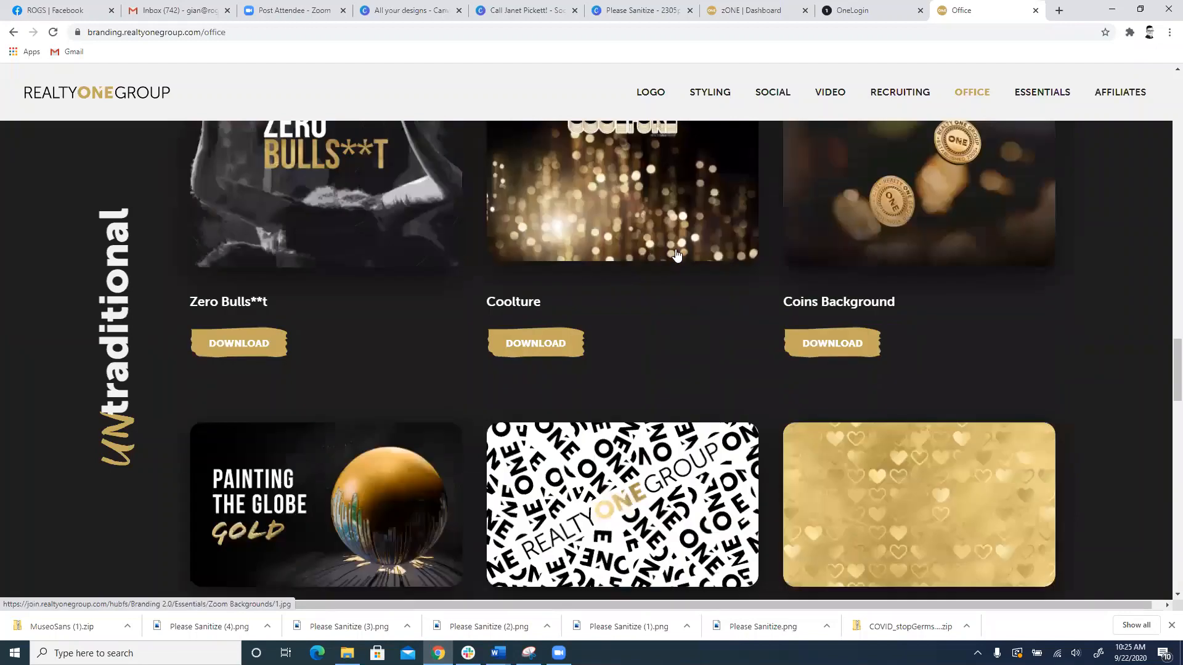
scroll(608, 389, "down", 3)
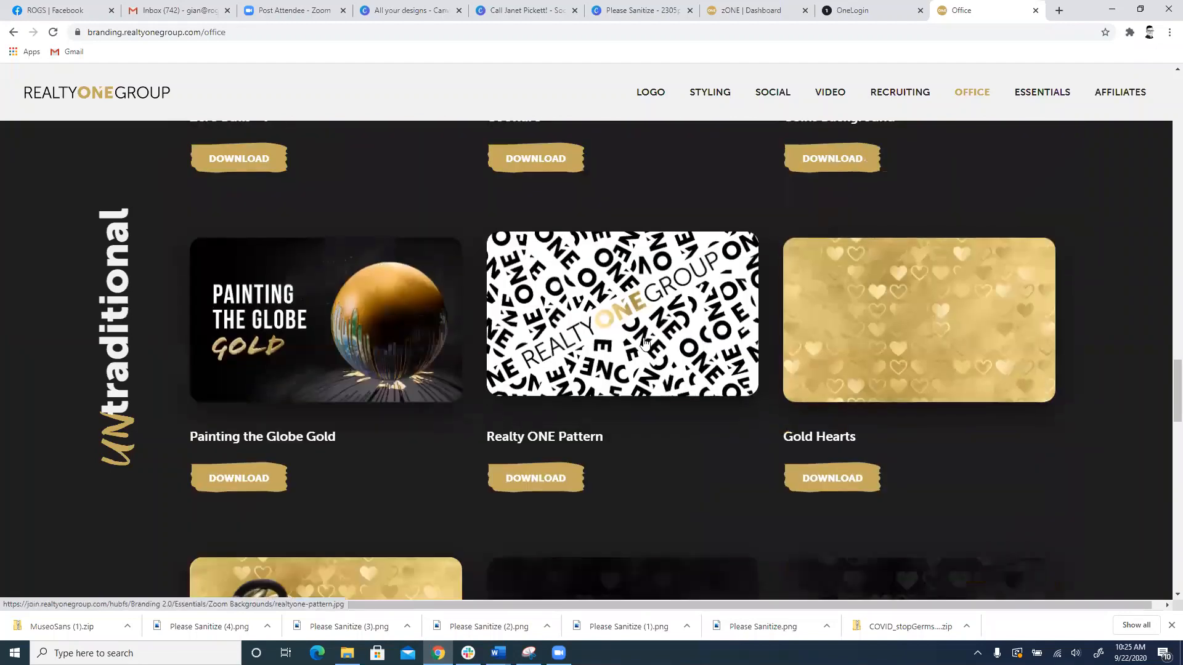
scroll(643, 337, "up", 20)
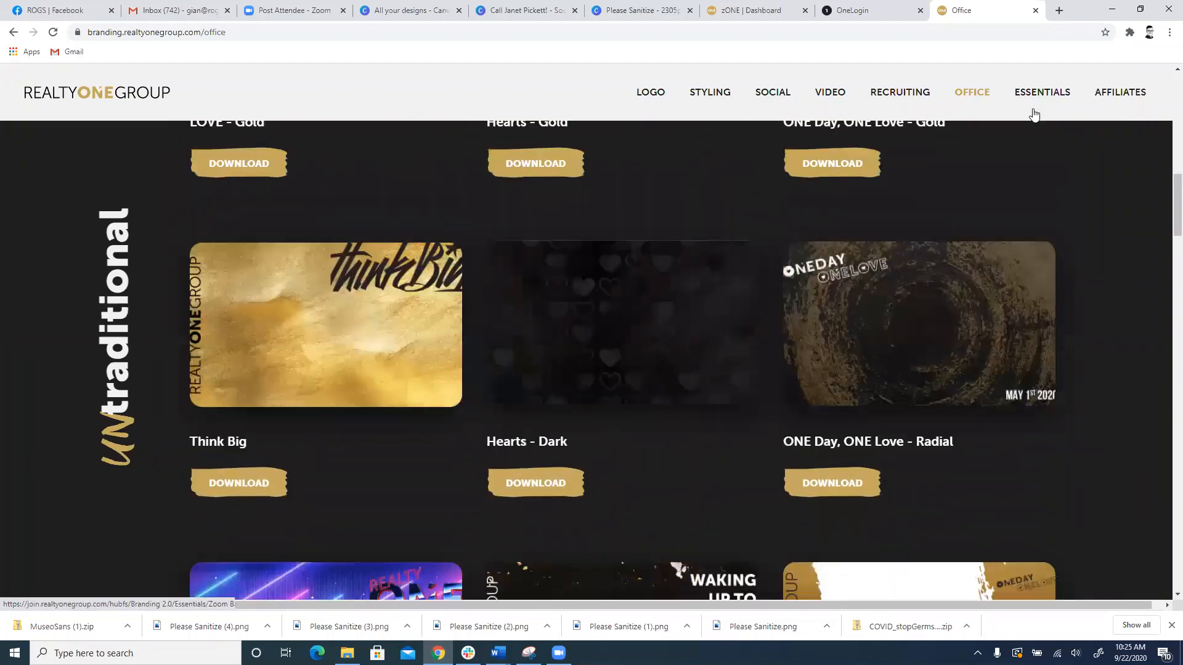
Step: Open the Essentials page and look over its listing presentation and letterhead templates
left_click(1040, 99)
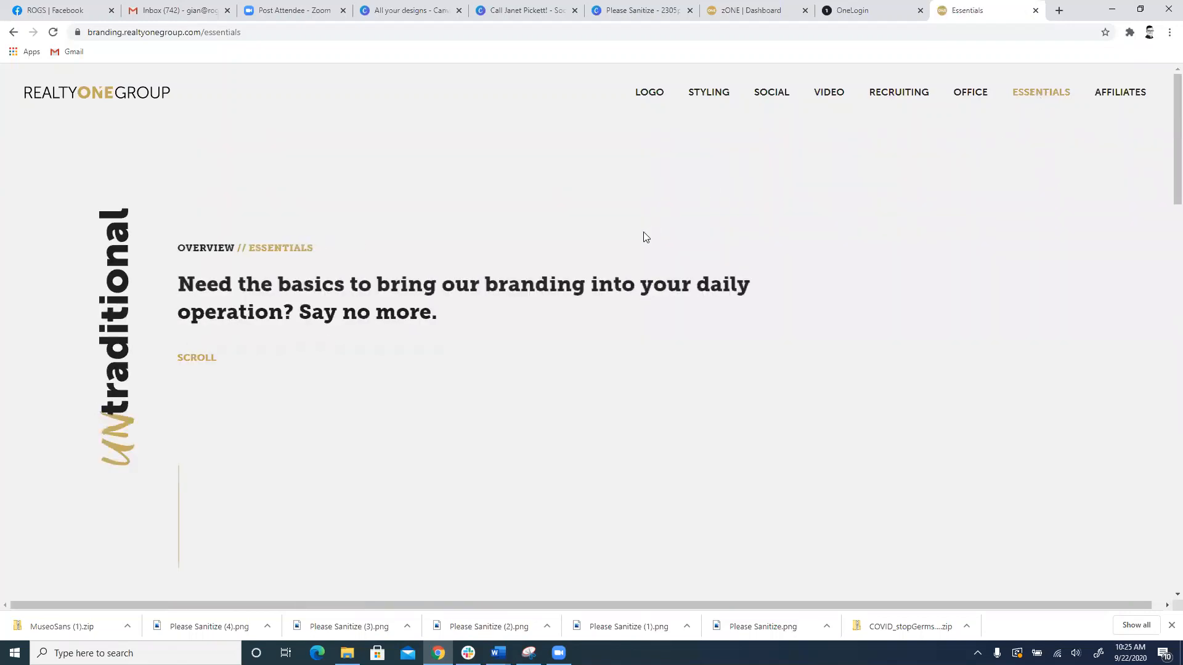
scroll(641, 240, "down", 1)
scroll(555, 279, "down", 20)
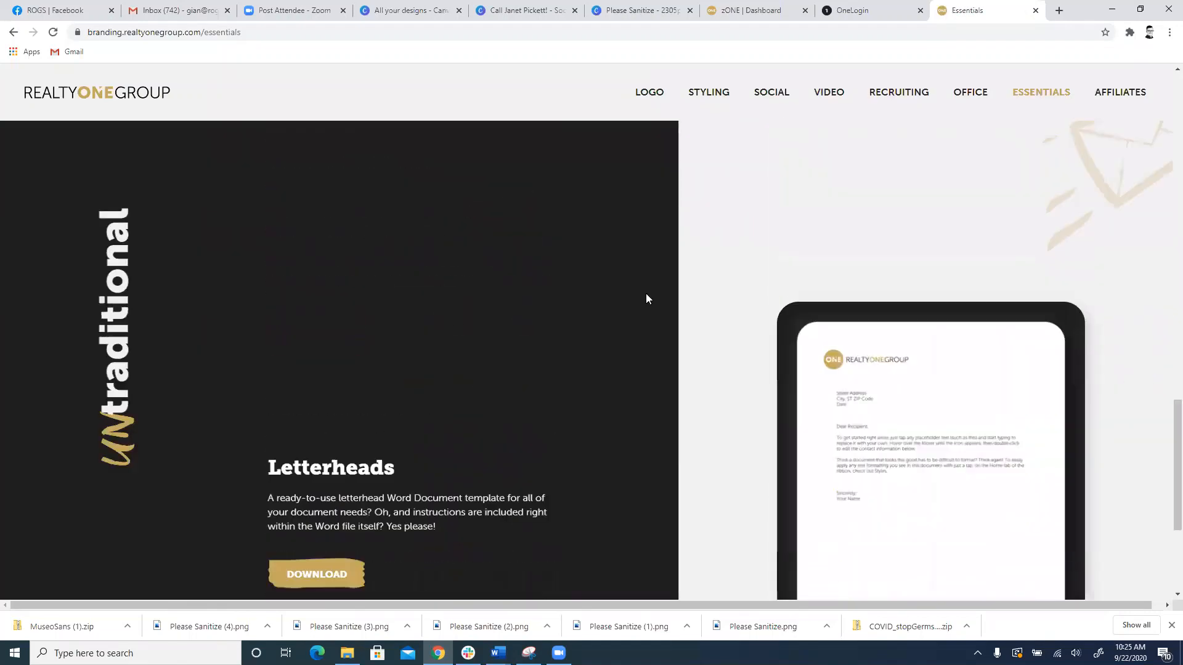
scroll(678, 305, "up", 5)
scroll(653, 310, "up", 5)
scroll(877, 270, "down", 2)
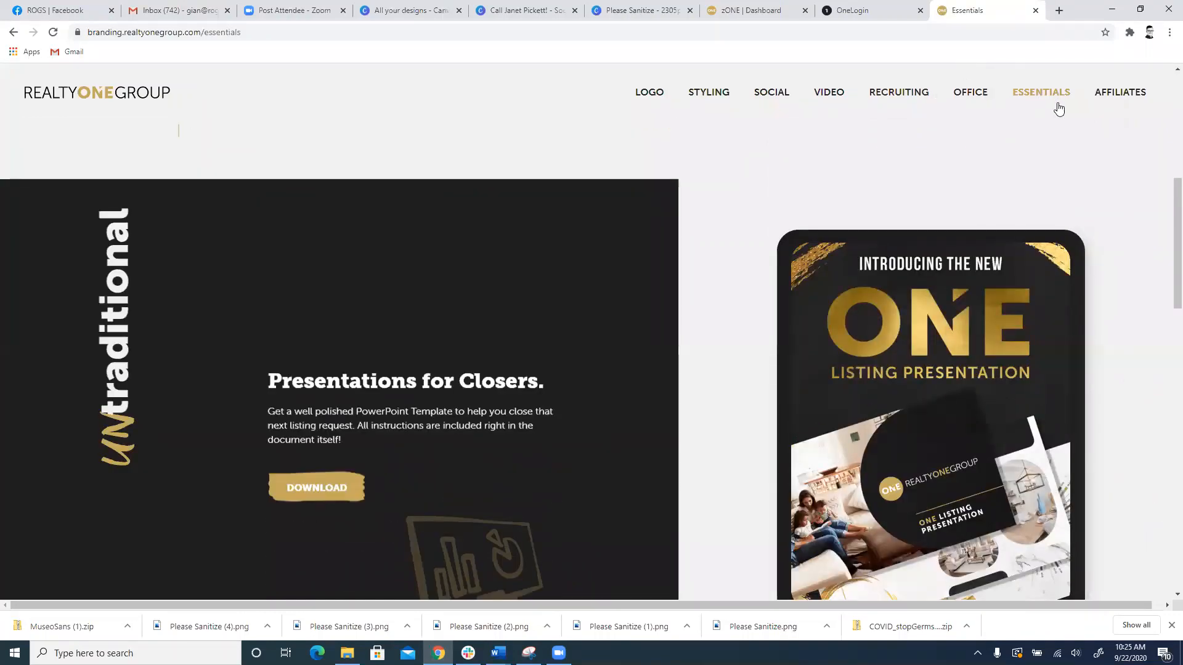
Step: Open the Affiliates page and submit the DBA "summit" to reach its branding assets
left_click(1120, 93)
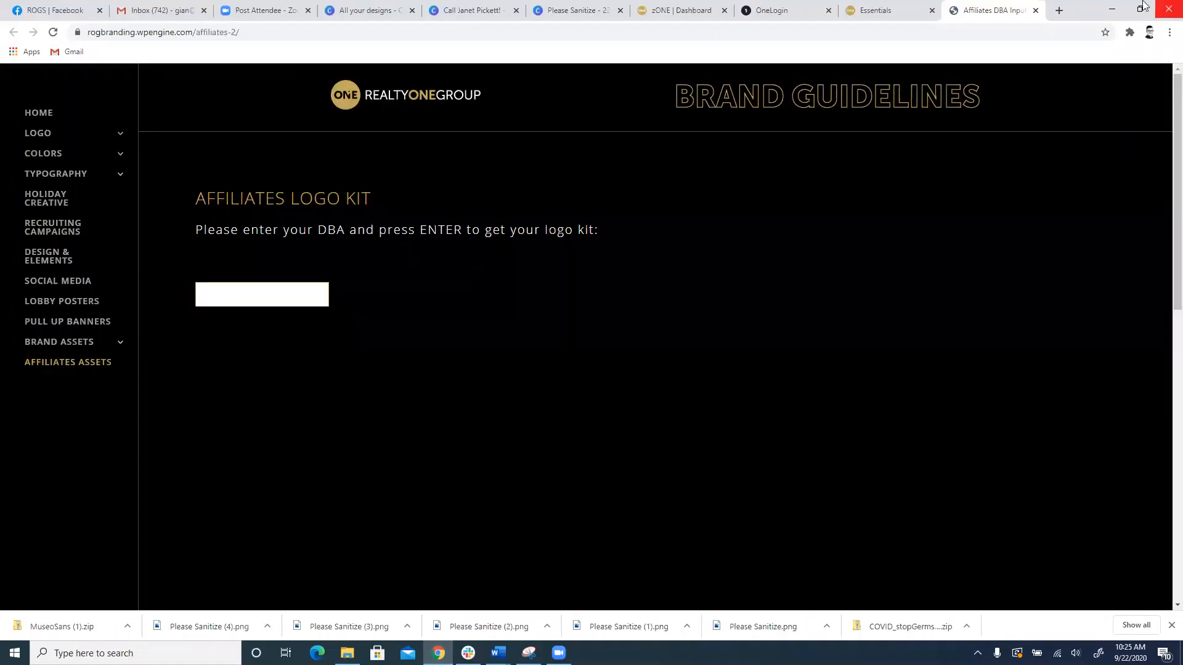
left_click(905, 10)
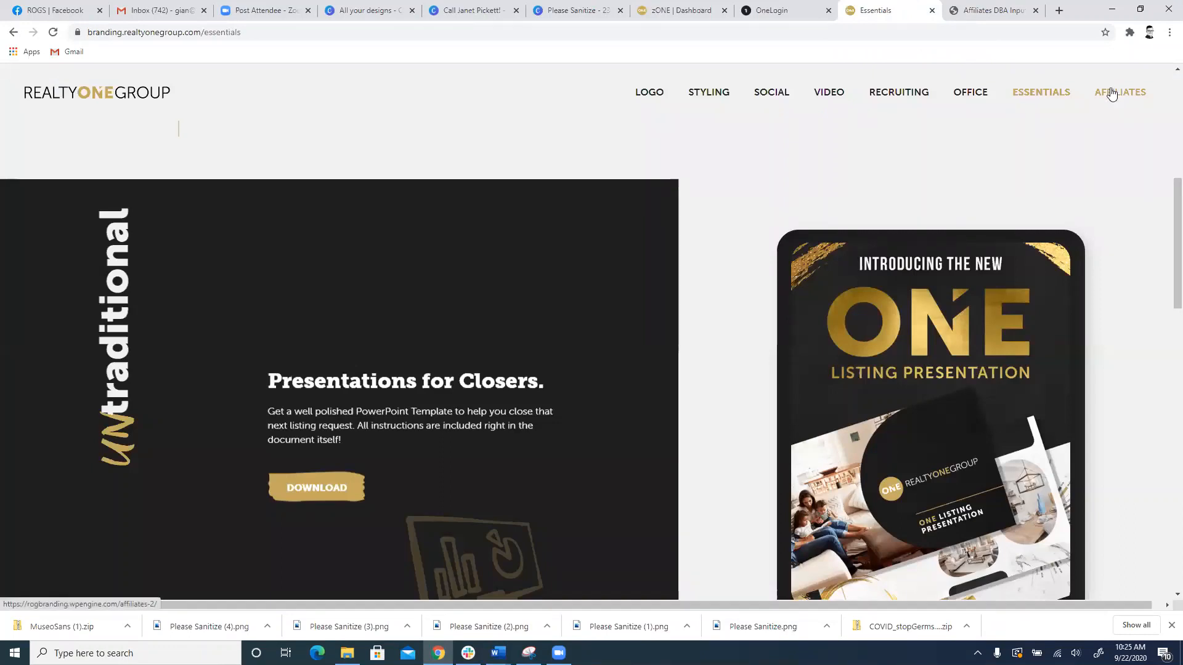
left_click(1015, 10)
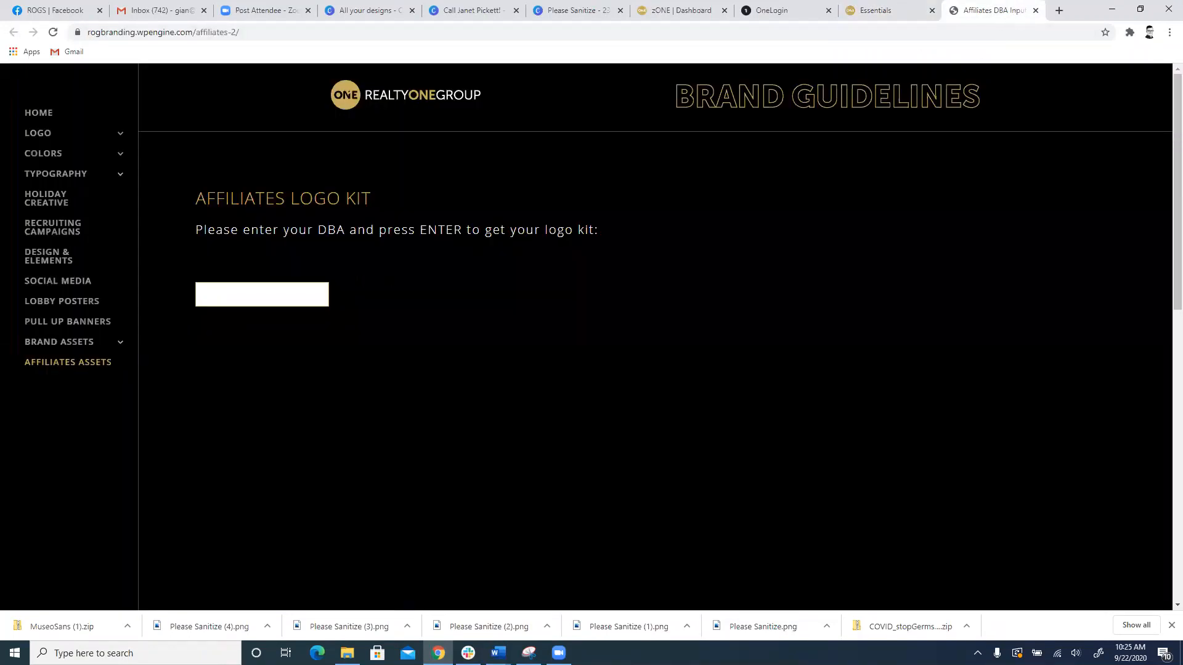
left_click(269, 288)
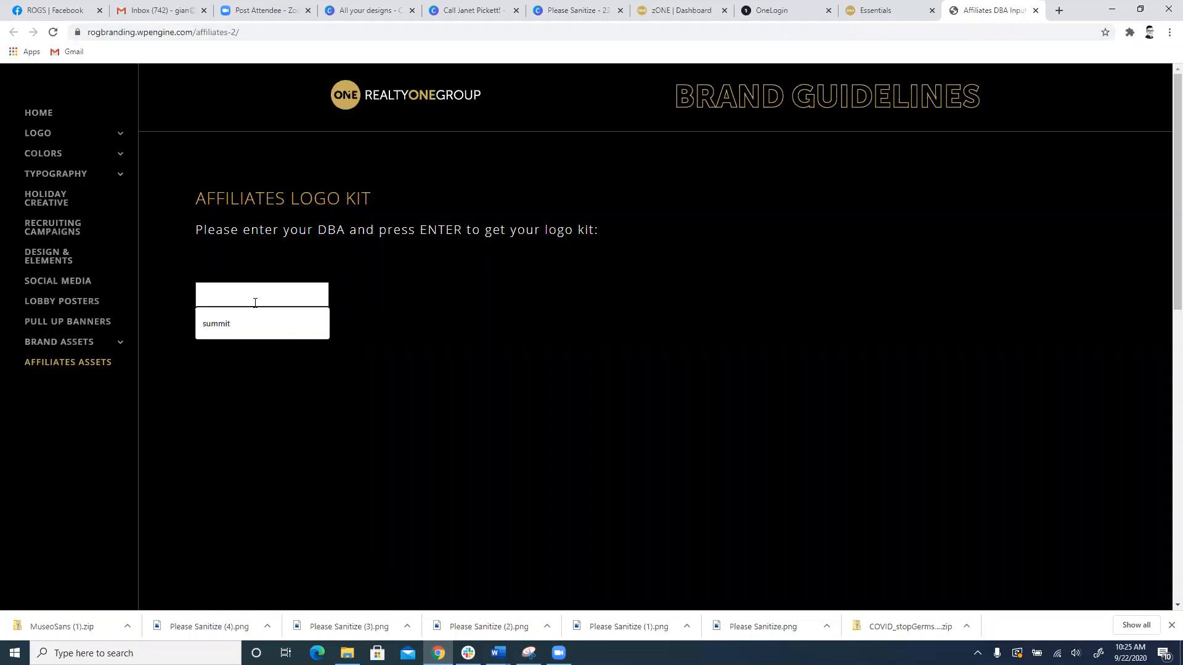
left_click(215, 325)
key("Return")
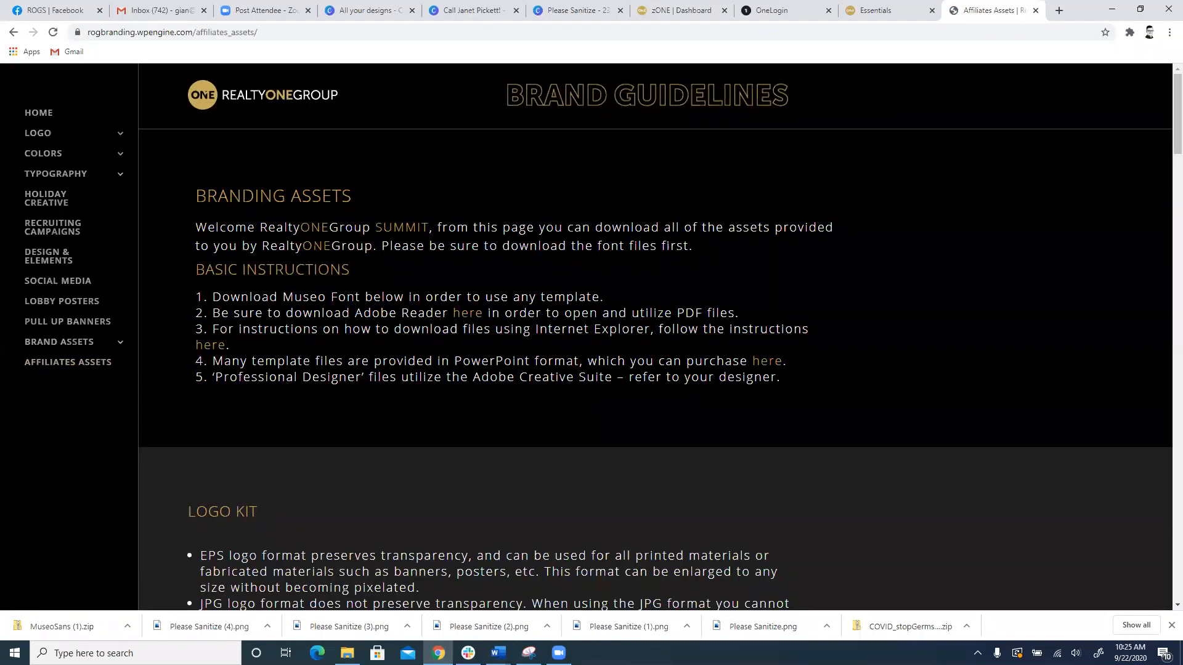
Step: Review the Logo Kit section of the affiliate assets and download the Summit logo kit
scroll(377, 248, "down", 8)
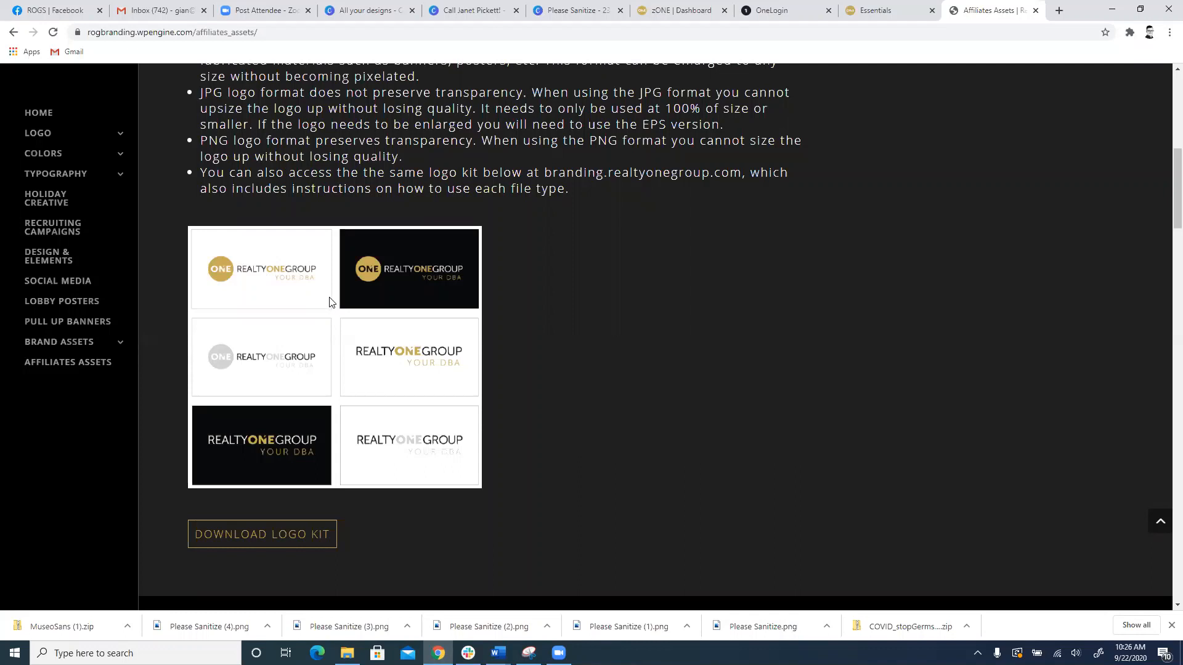
scroll(337, 266, "down", 3)
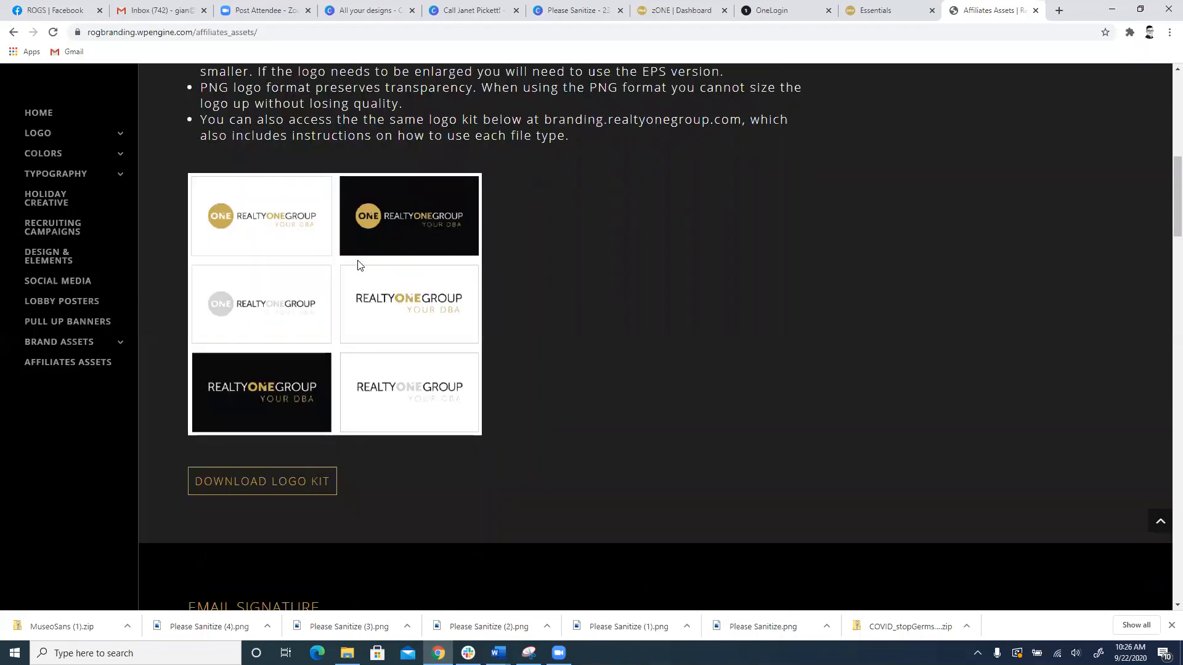
scroll(366, 267, "up", 2)
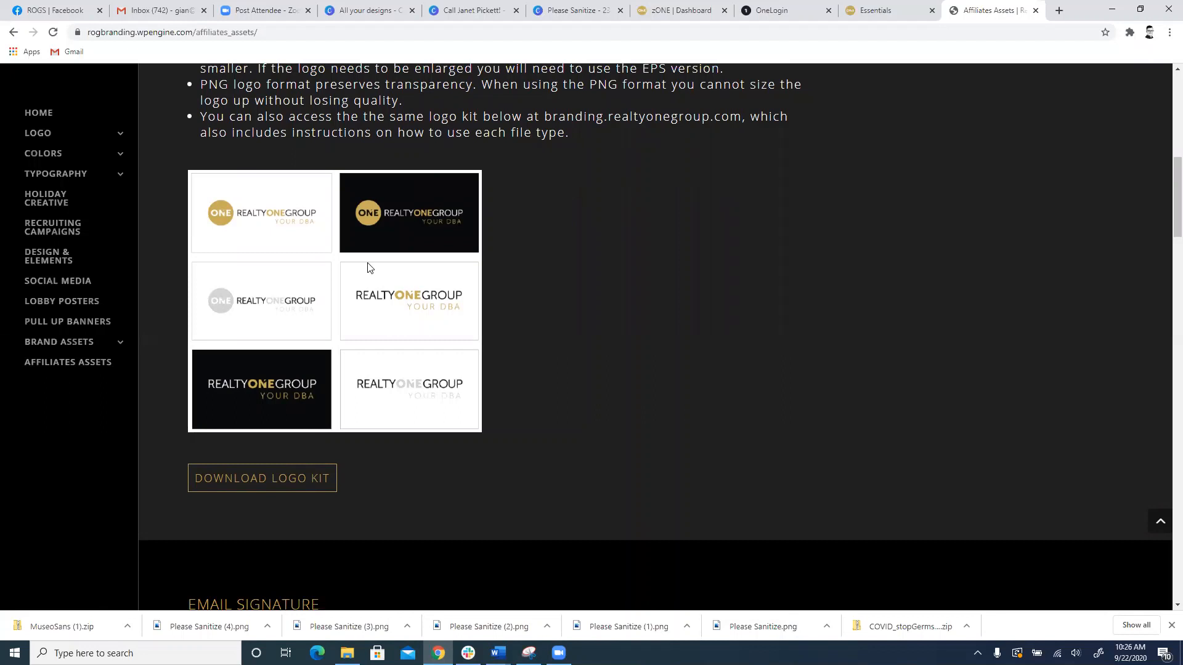
scroll(368, 268, "down", 2)
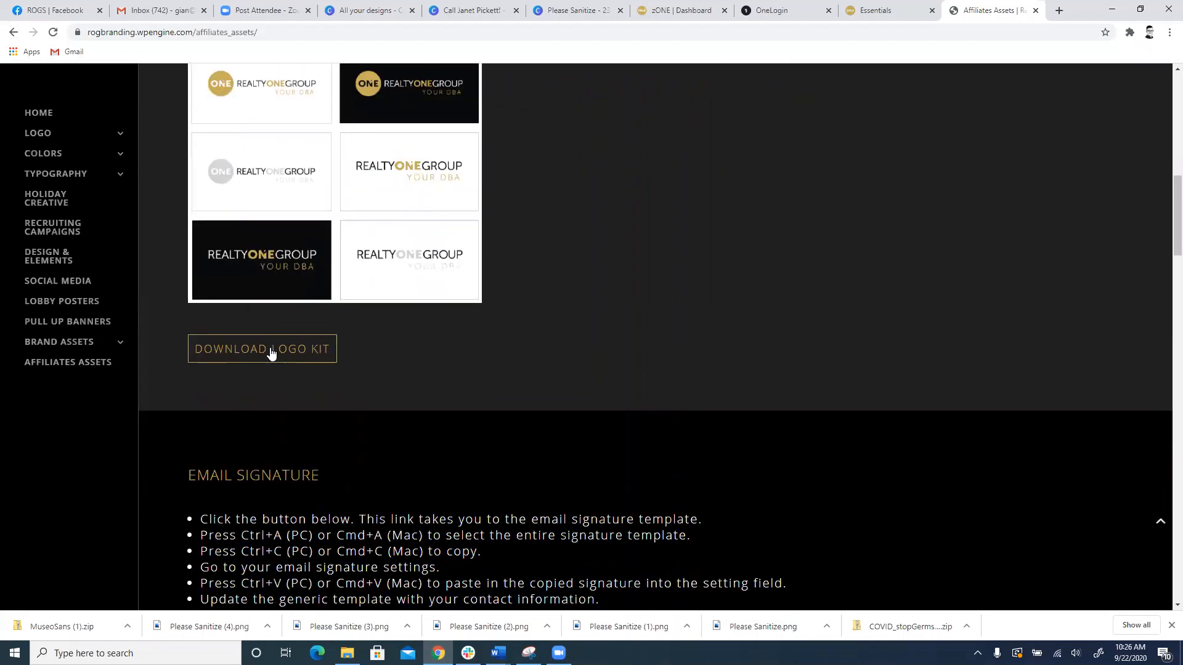
left_click(271, 352)
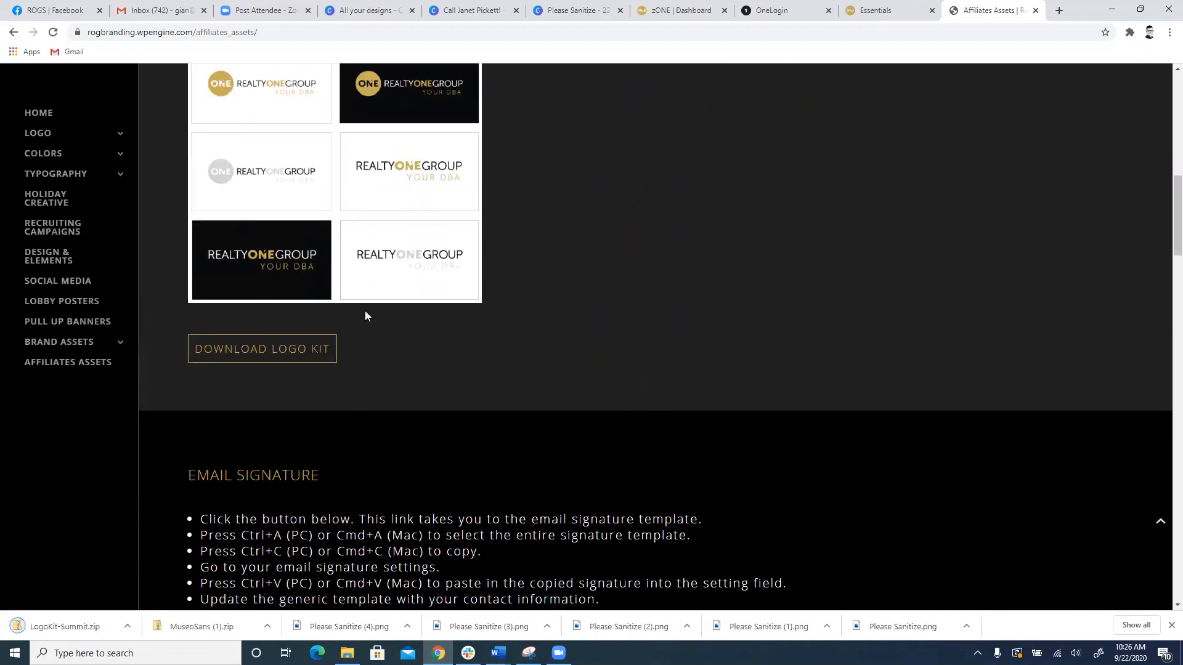
Step: Open the Summit email signature template from the affiliate assets and copy the entire signature
scroll(366, 315, "down", 6)
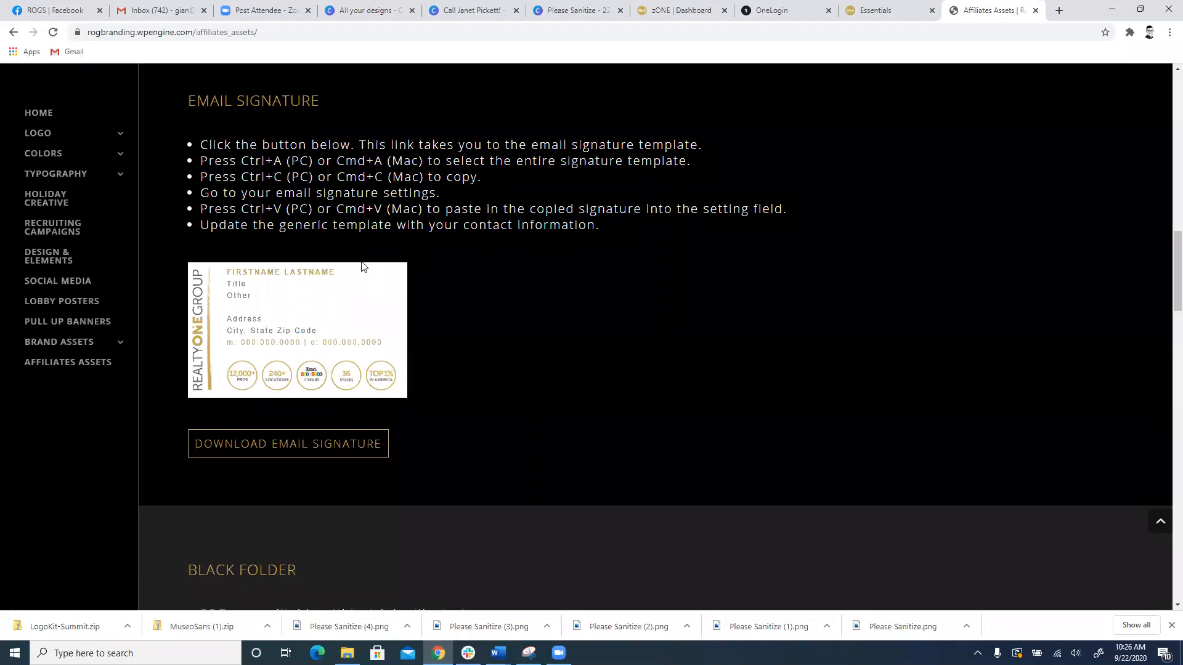
left_click(298, 454)
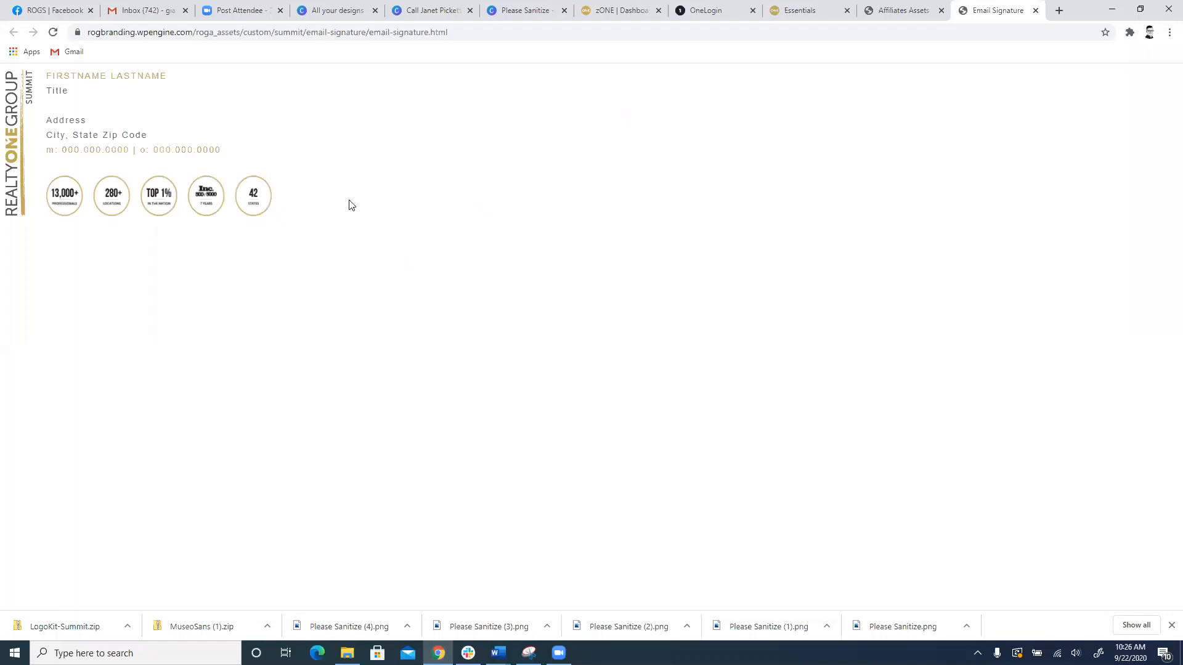
mouse_move(332, 227)
left_mouse_down()
mouse_move(66, 128)
mouse_move(1, 82)
left_mouse_up()
right_click(44, 84)
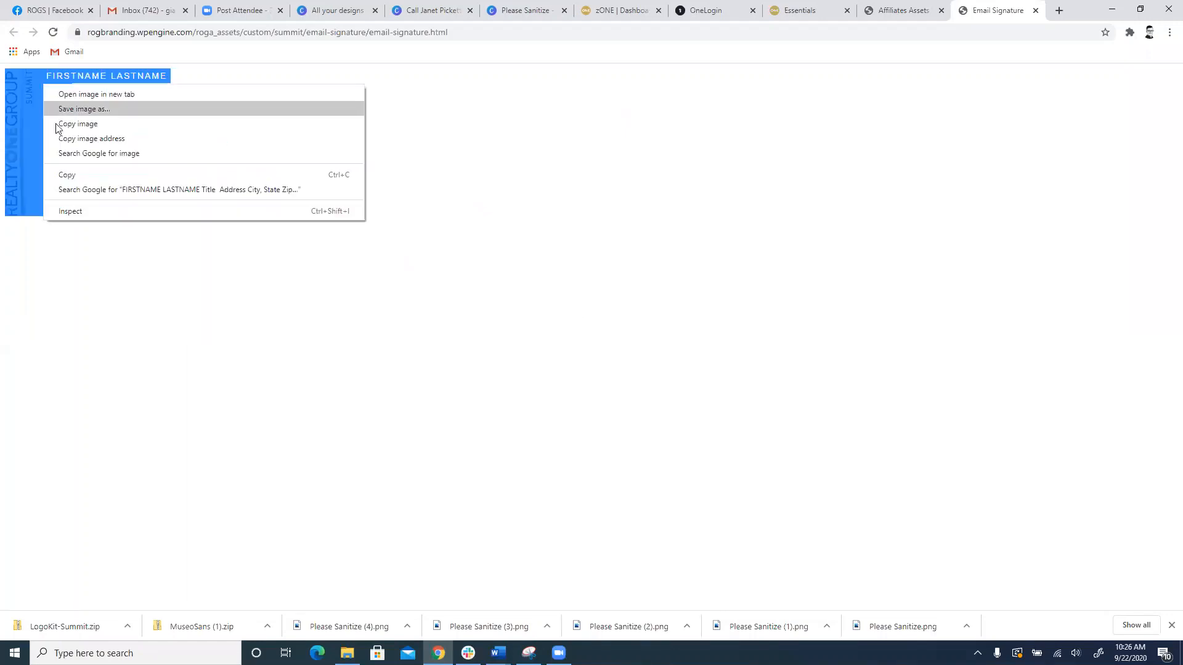
left_click(58, 174)
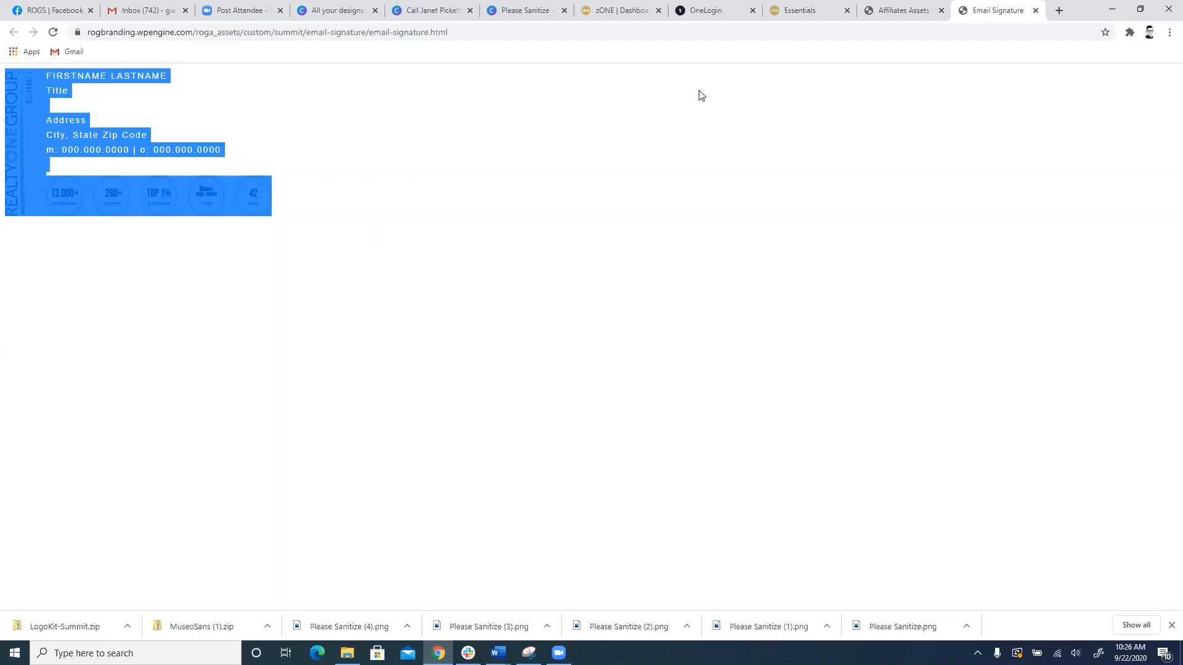
Step: Return to the Affiliates Assets page and look through the remaining assets down to Logo Video Intro
left_click(903, 9)
scroll(481, 451, "down", 8)
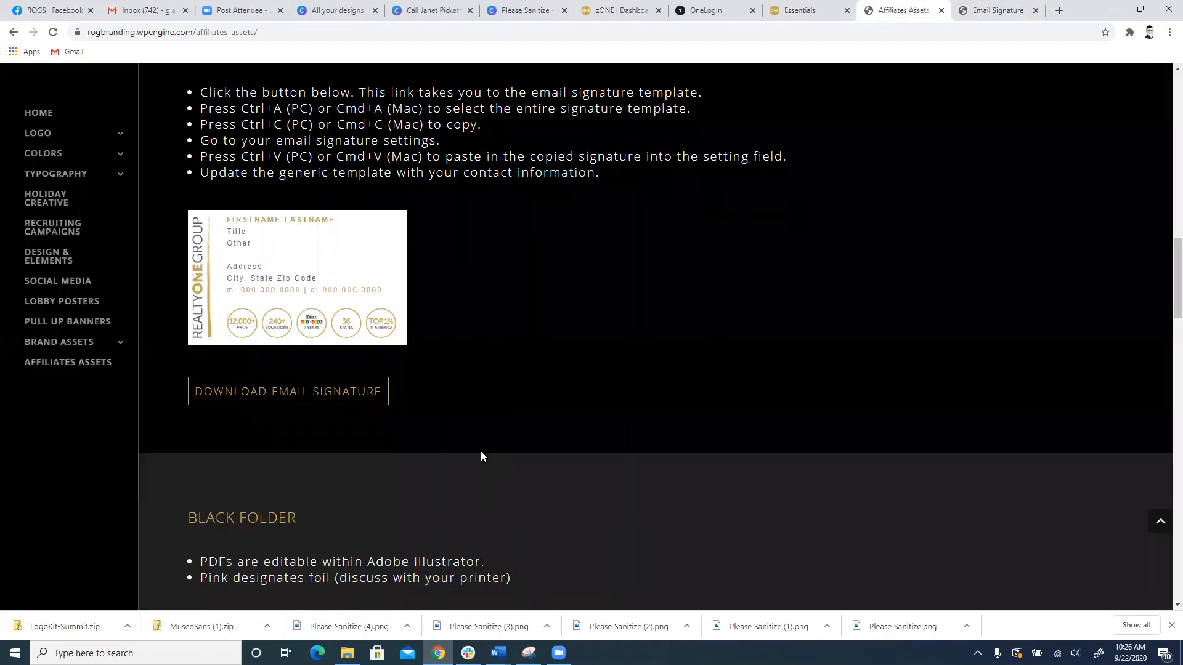
scroll(397, 344, "down", 15)
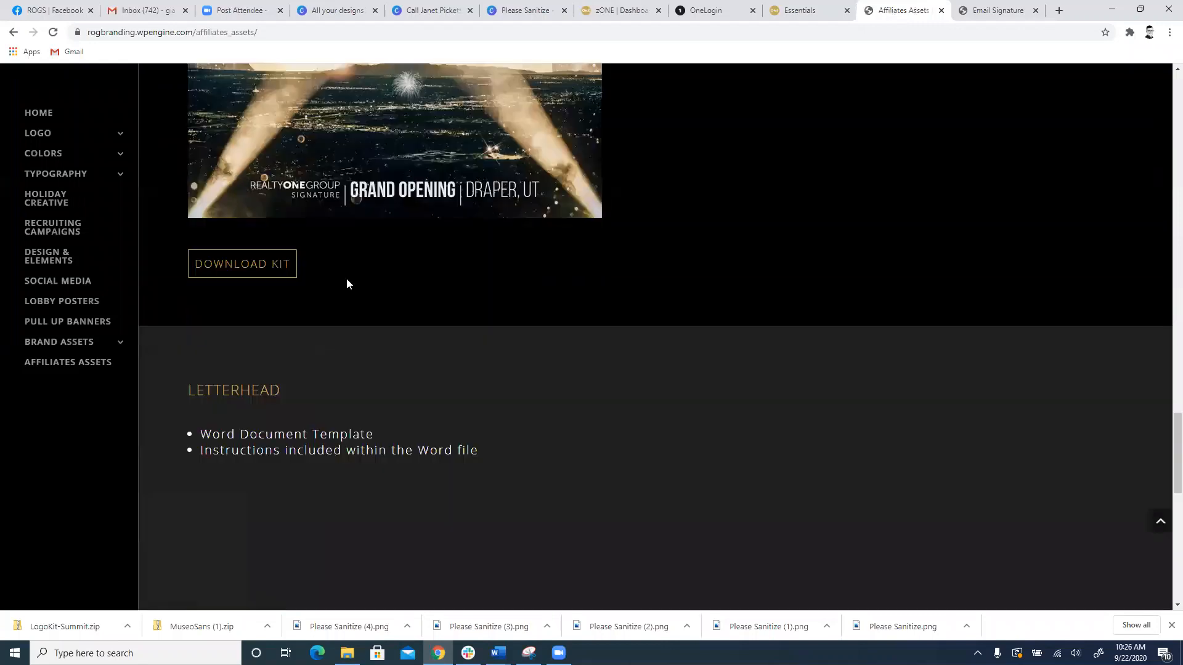
scroll(309, 283, "down", 6)
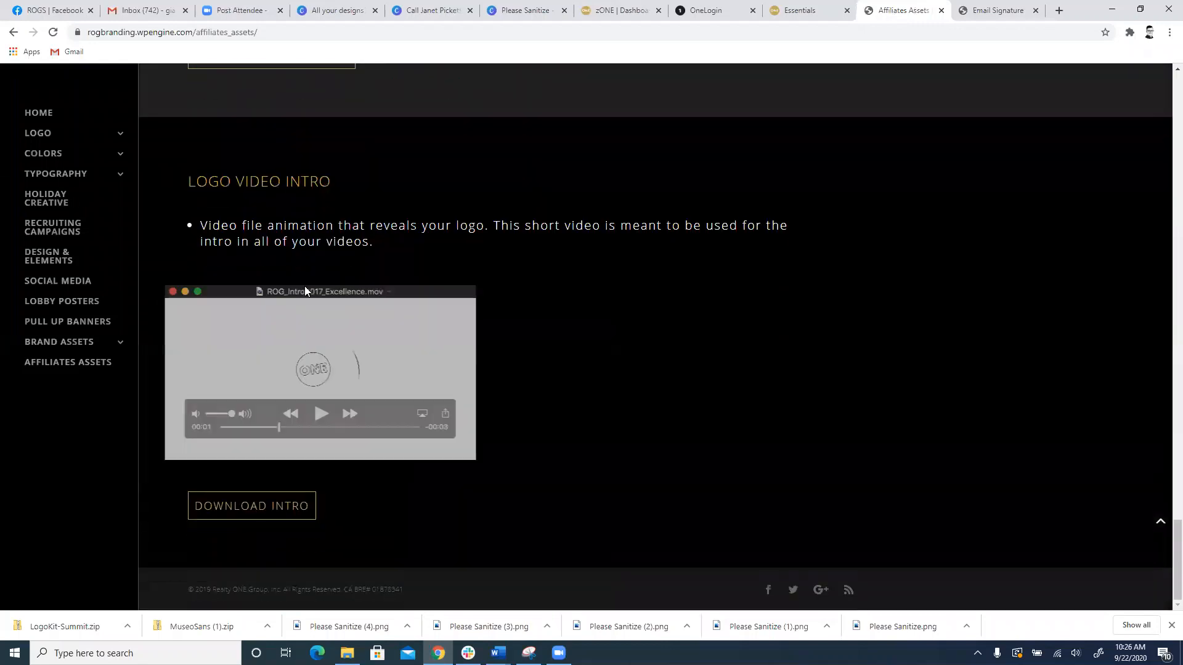
Step: Open the downloaded LogoKit-Summit.zip and preview the Summit Grayscale Logo from its JPG folder
left_click(93, 624)
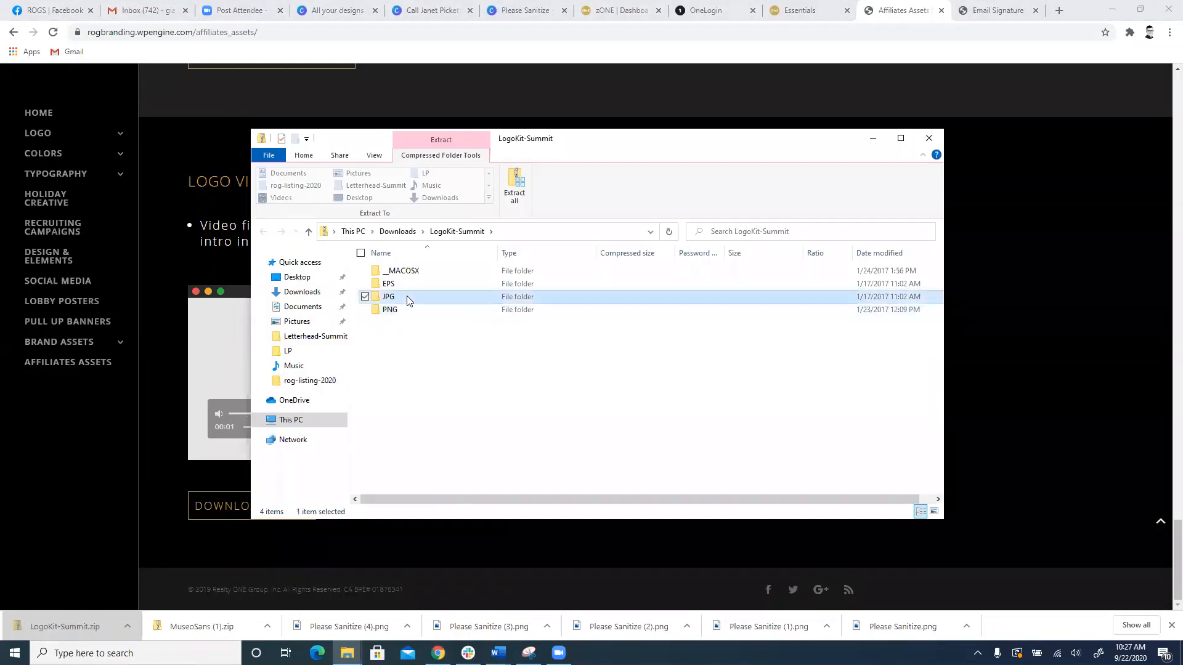
double_click(407, 297)
left_click(427, 273)
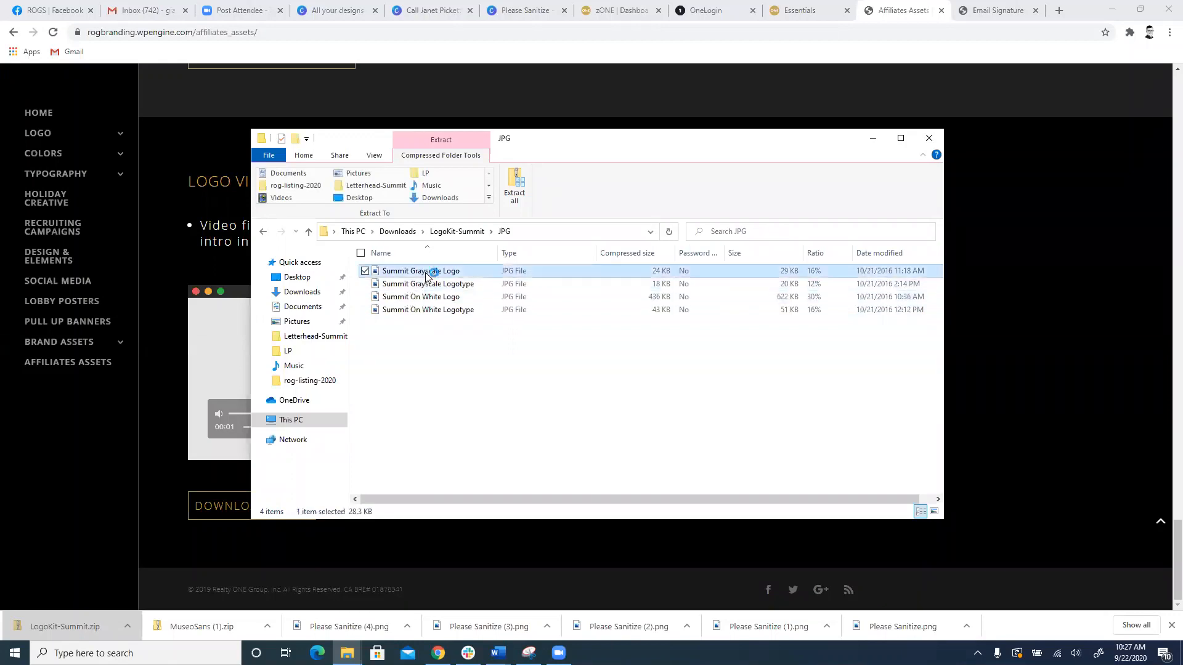
double_click(426, 274)
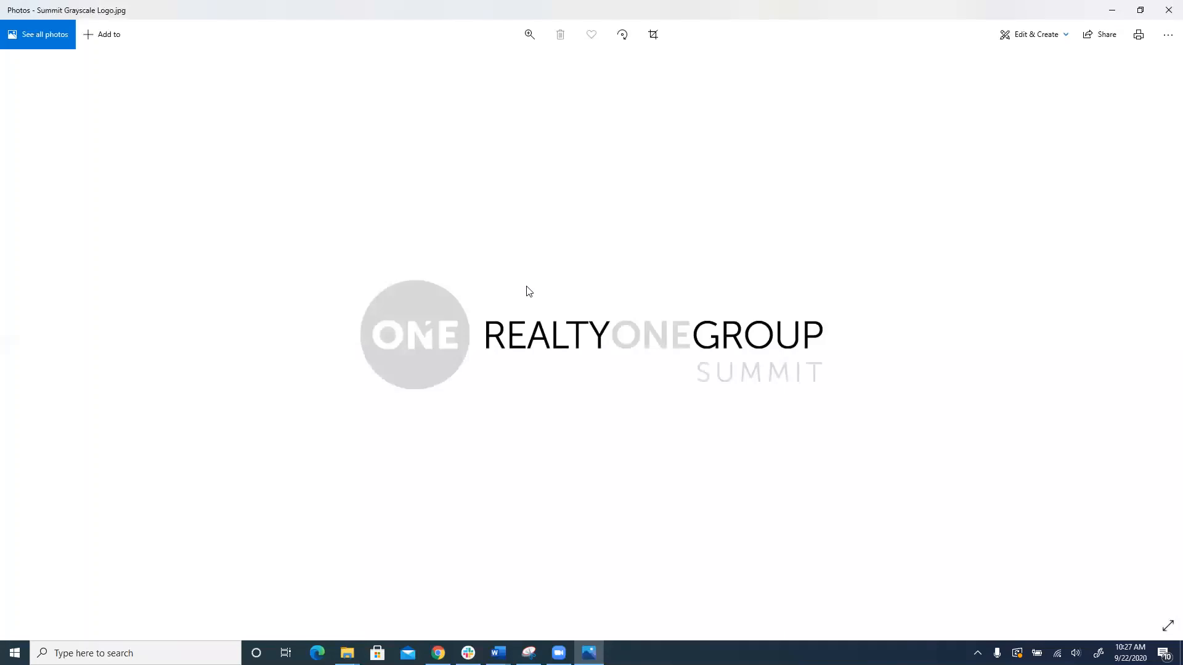
left_click(1168, 9)
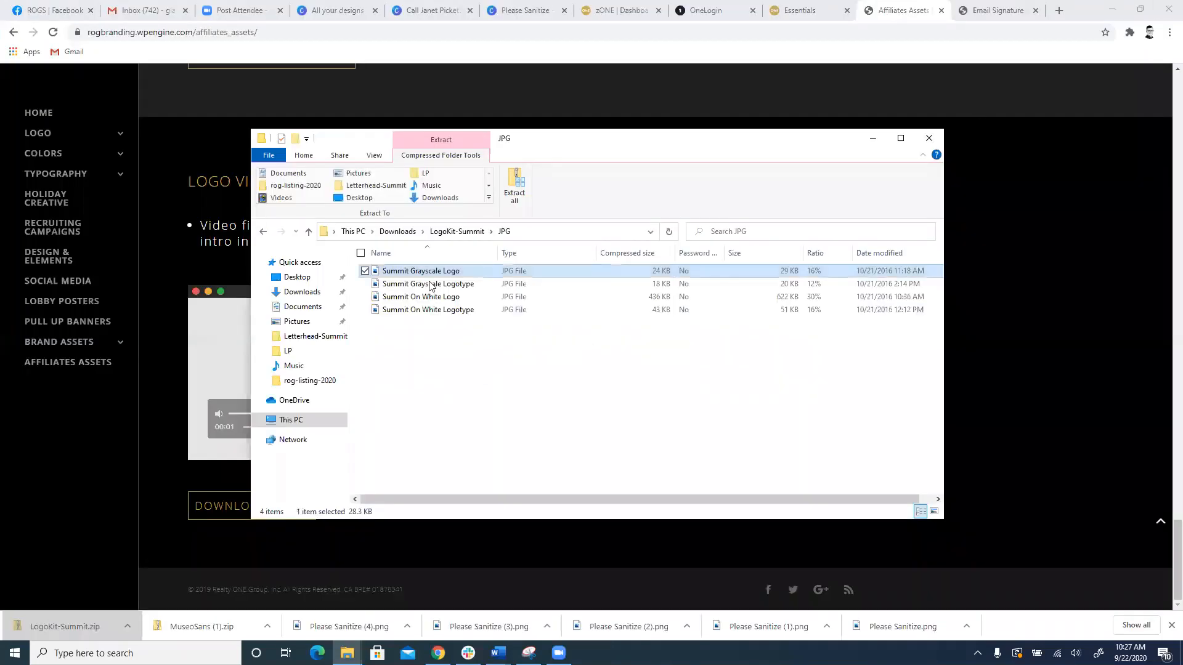
Step: Open the logo kit's PNG folder and preview the Summit On Black Logotype and Summit Grayscale Logo
left_click(309, 231)
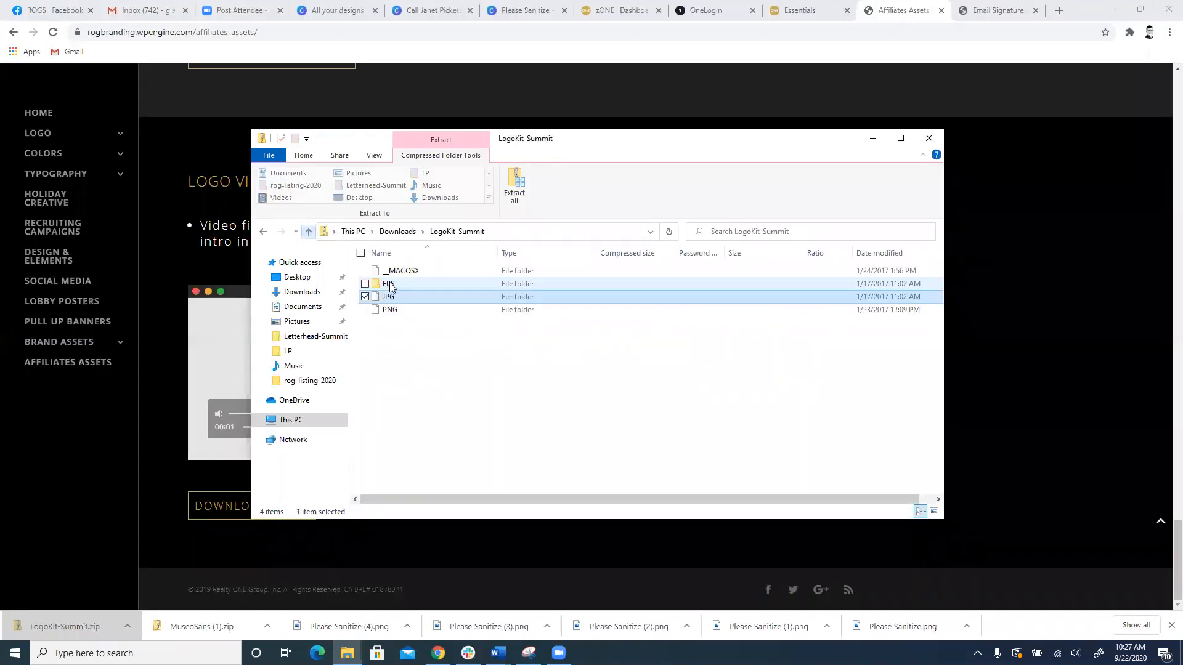
double_click(397, 311)
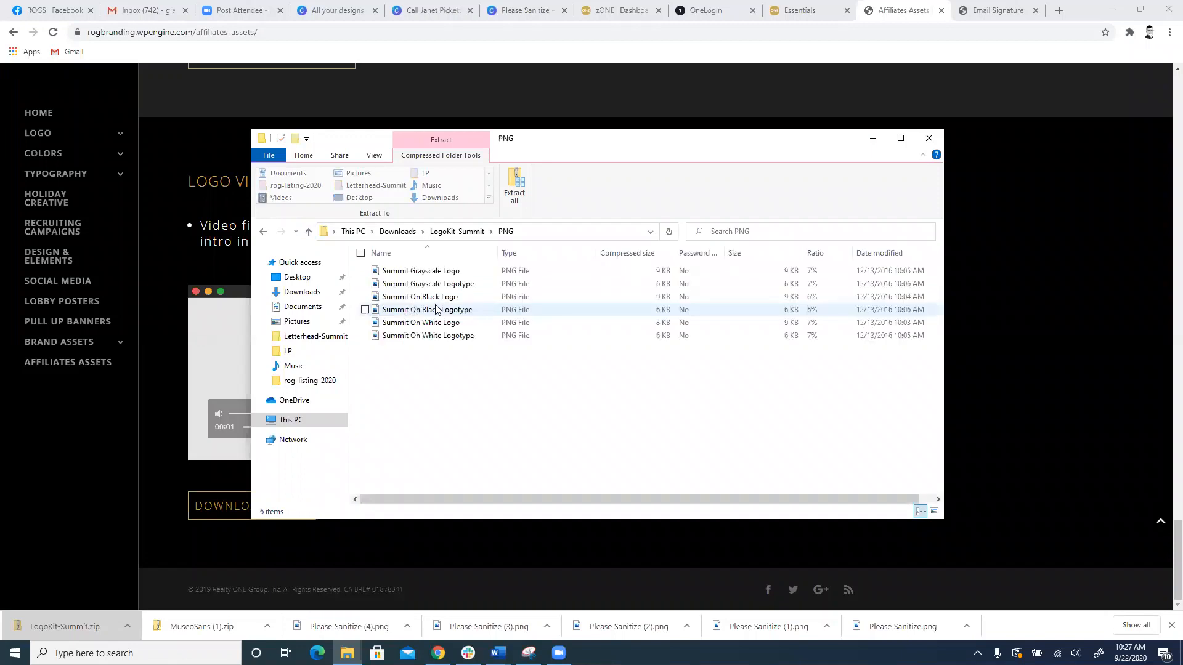
double_click(498, 315)
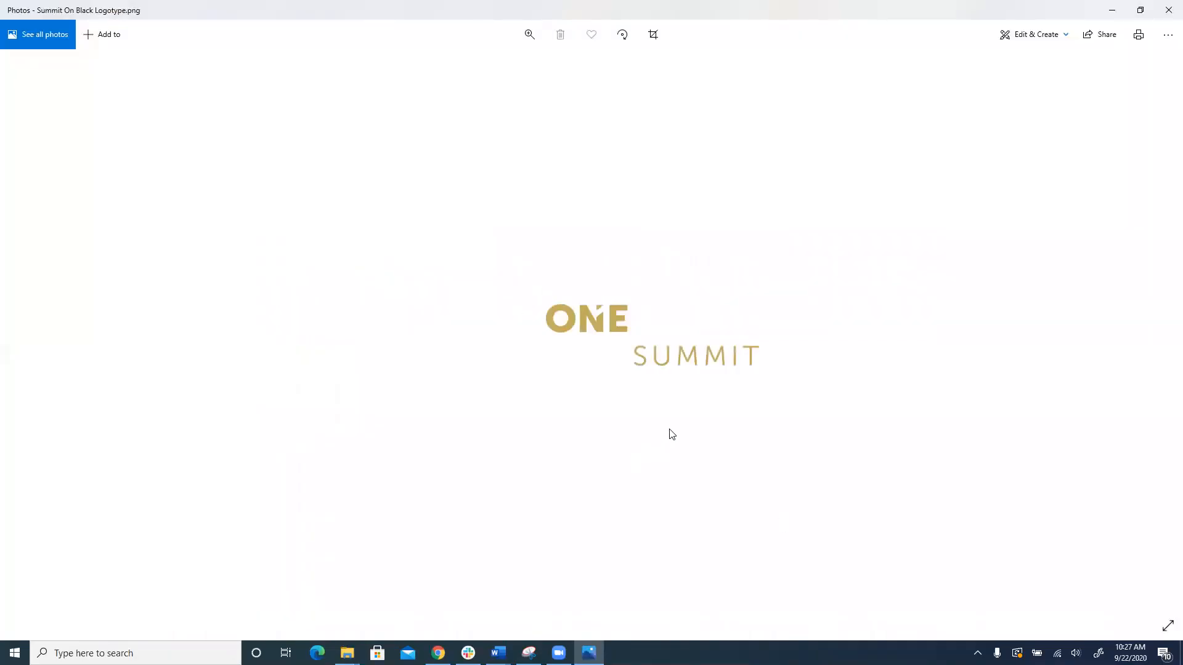
left_click(1166, 11)
left_click(580, 276)
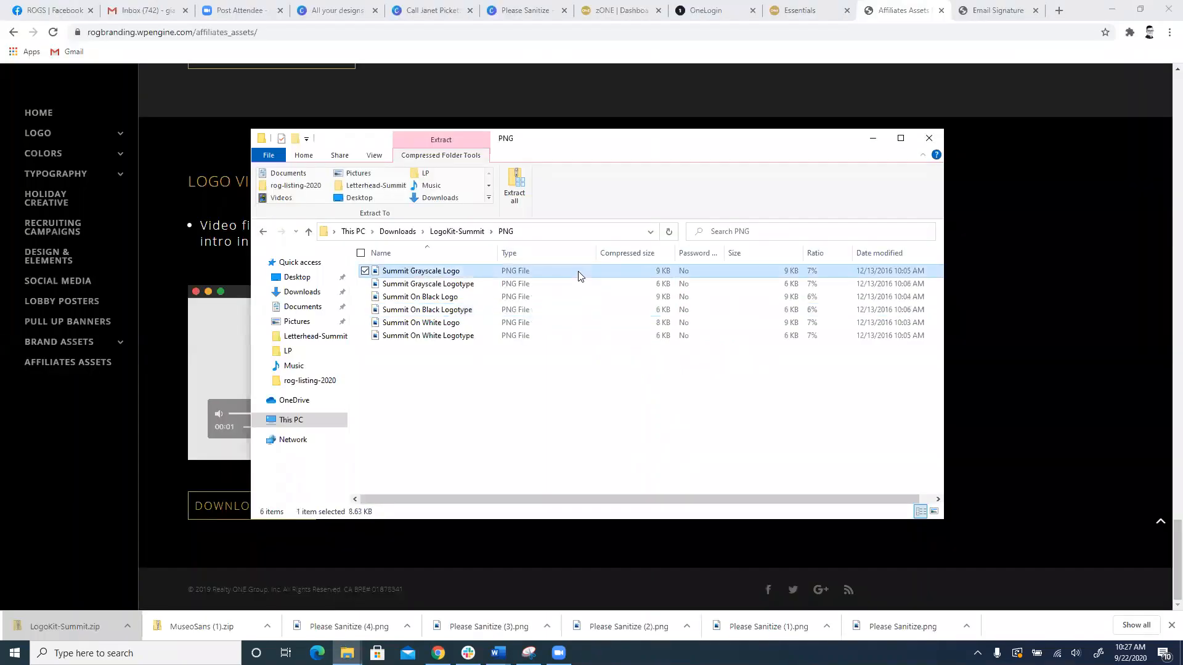
double_click(580, 276)
Step: Look over the logo files in the kit's JPG and EPS folders, then return to the LogoKit-Summit root
left_click(310, 232)
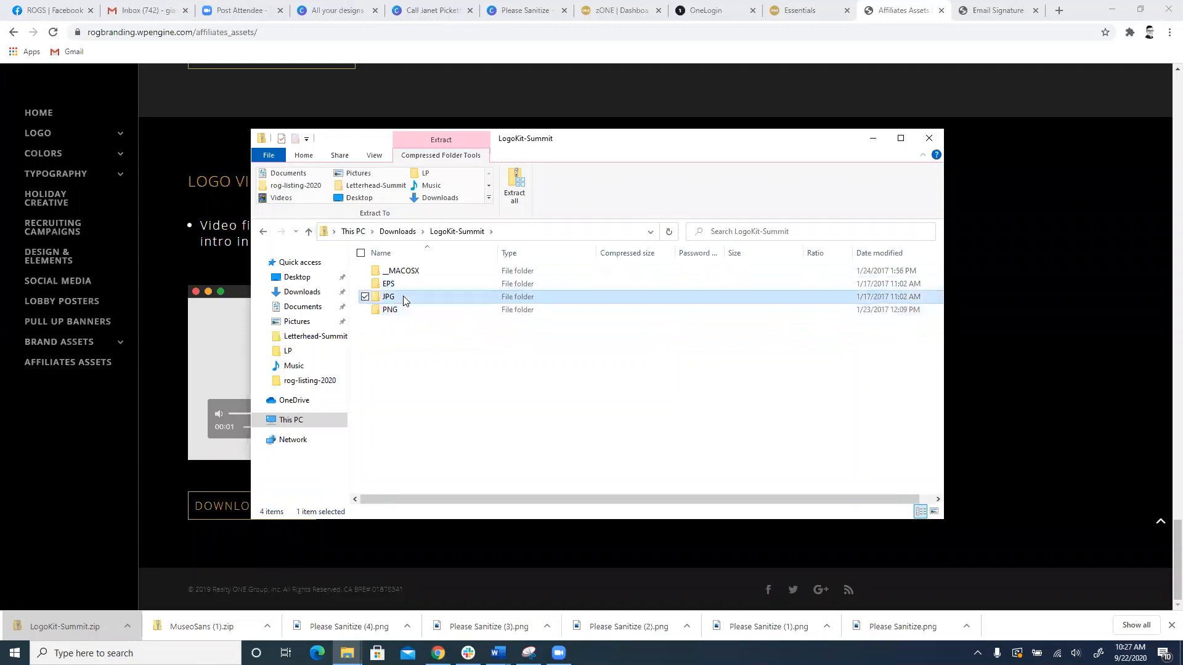
double_click(404, 301)
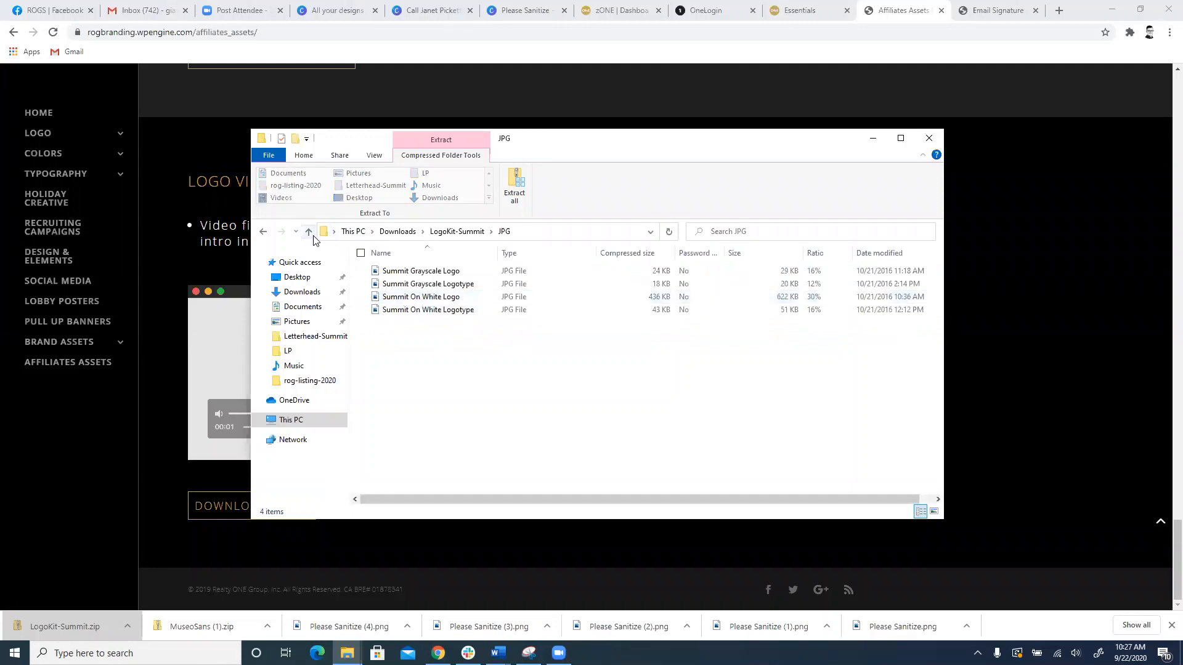
left_click(309, 231)
double_click(424, 285)
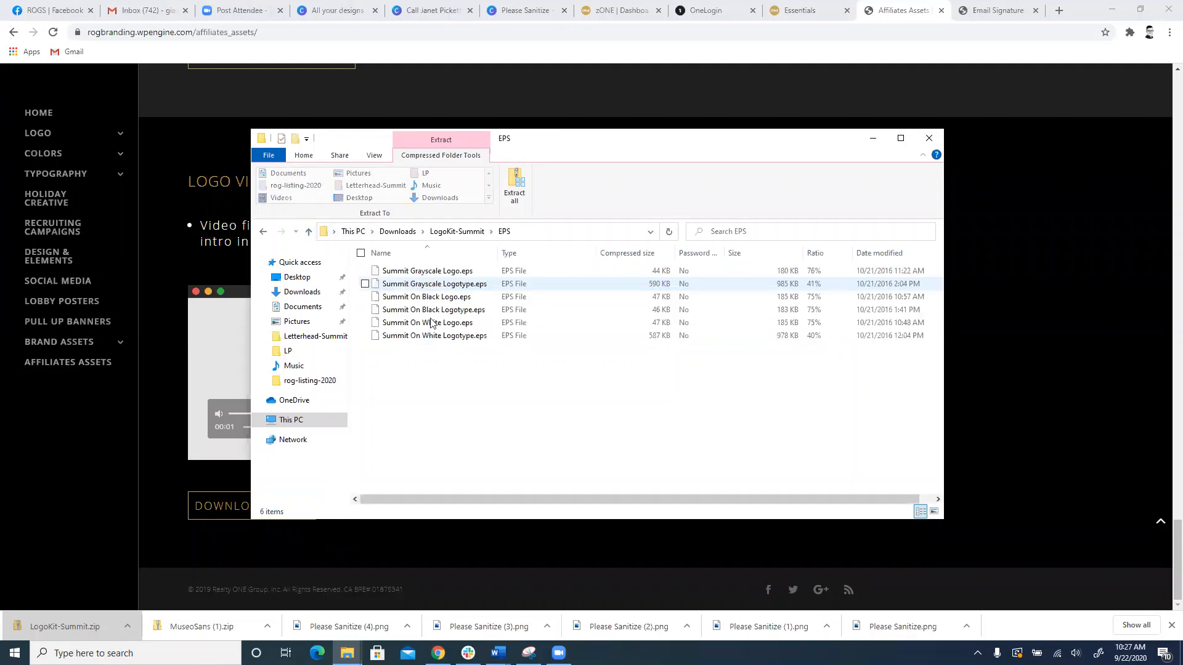
left_click(309, 232)
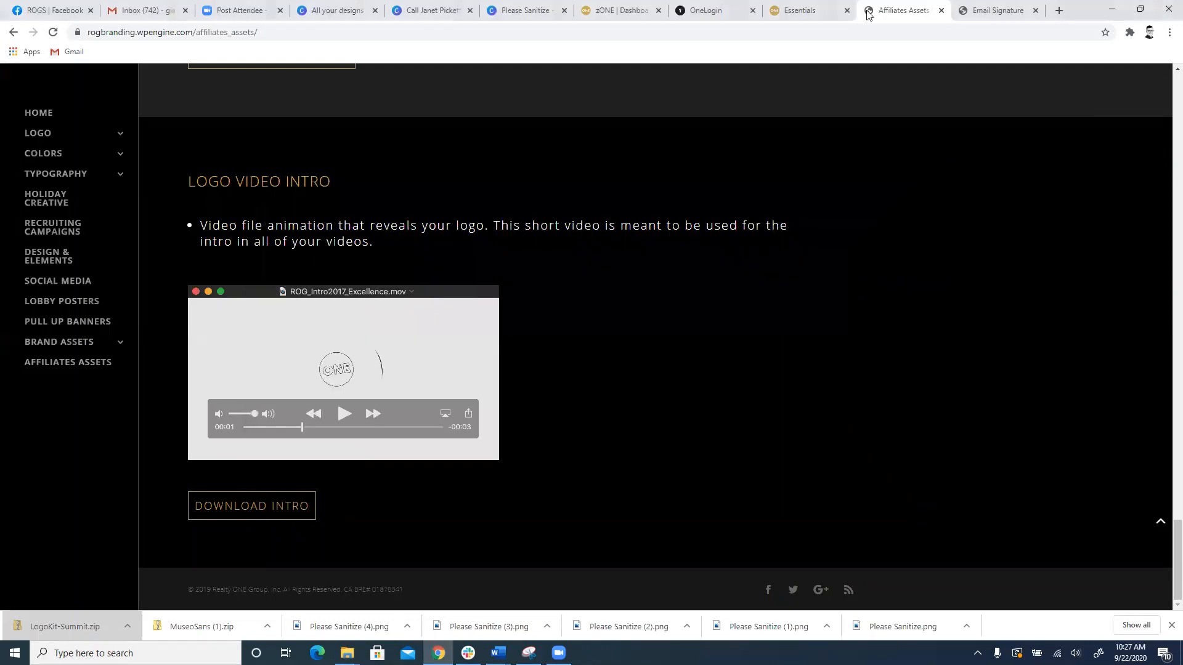
Step: Leave the logo kit folder, separate the Essentials page from the other browser tabs and close it
left_click(1041, 64)
left_click(816, 5)
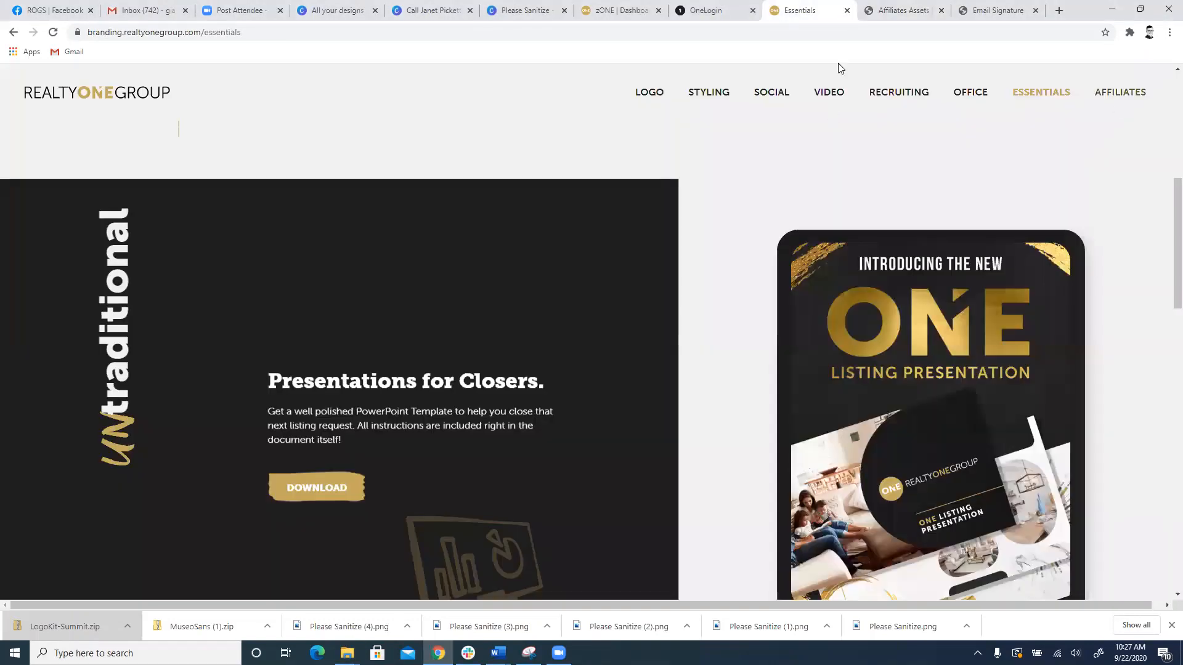
left_click(879, 7)
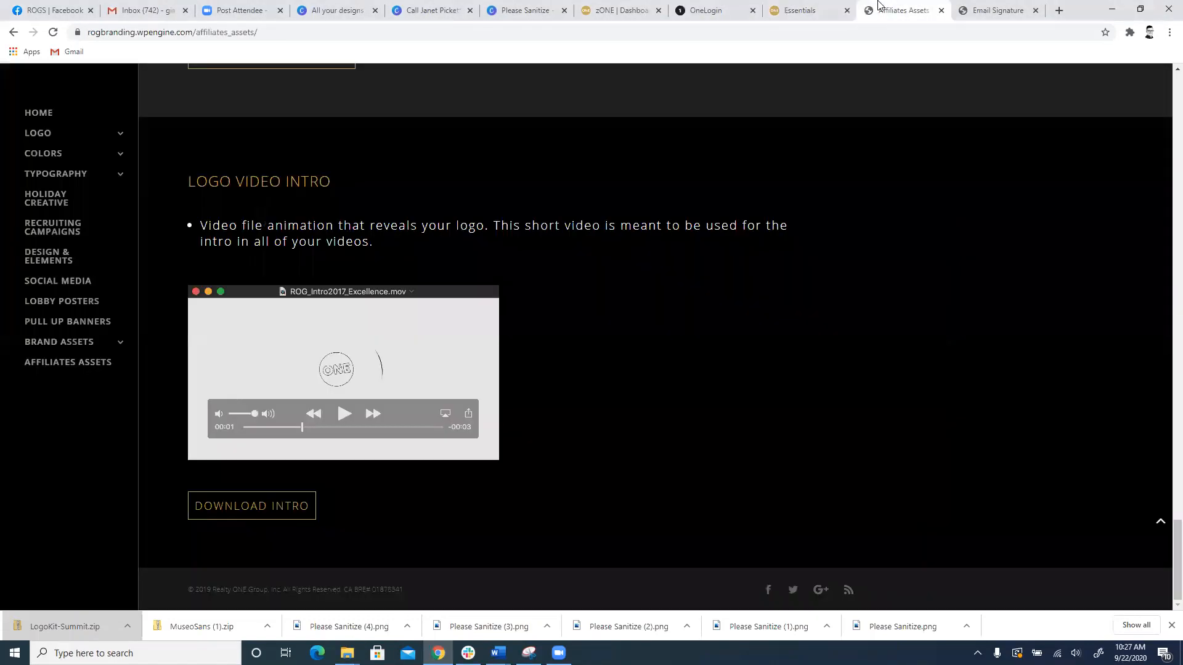
left_click_drag(810, 5, 1079, 73)
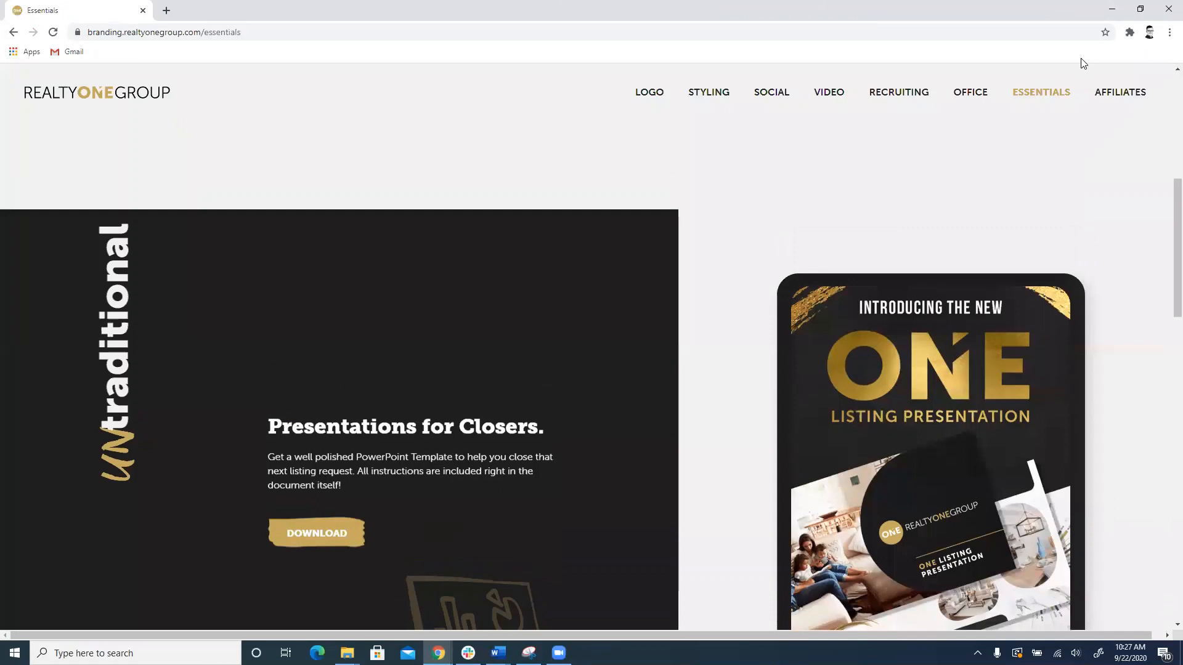
left_click(1166, 8)
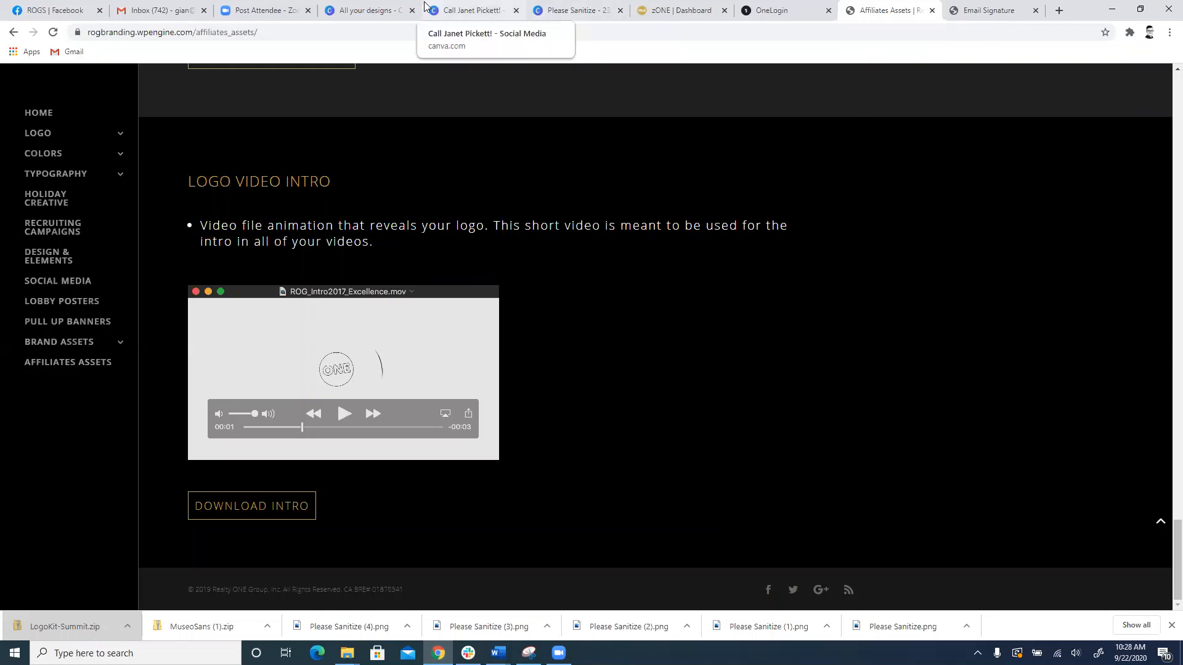
Step: Switch to Canva, exit the open social media design to the Canva home page and reload it
left_click(387, 5)
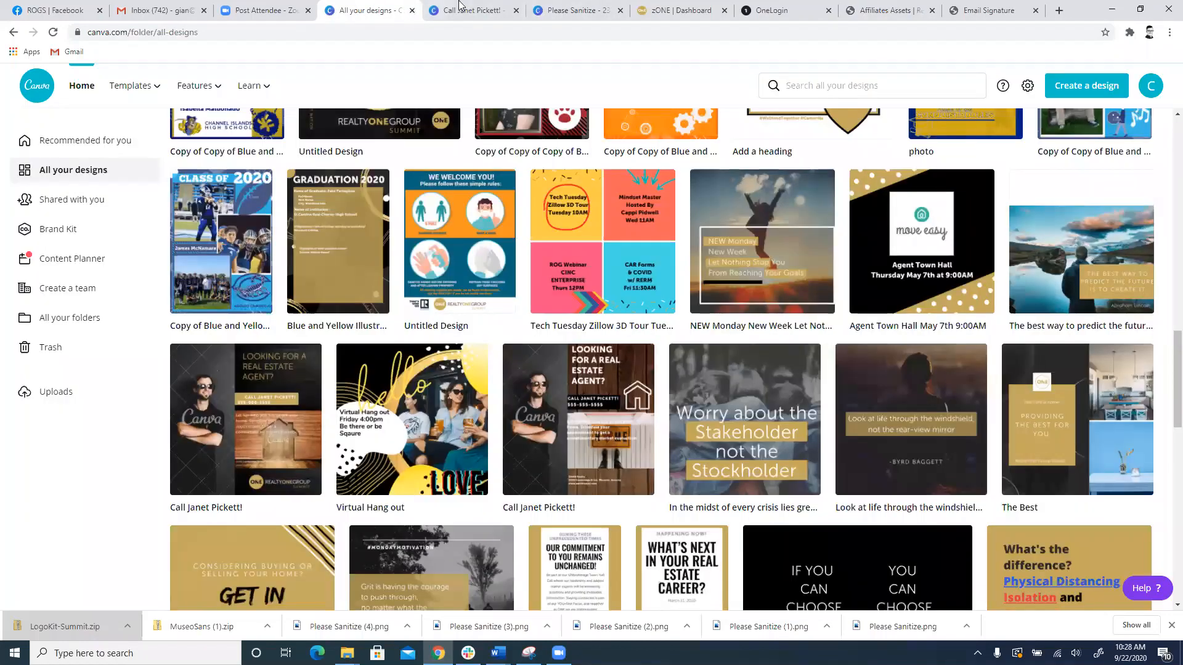
left_click(491, 7)
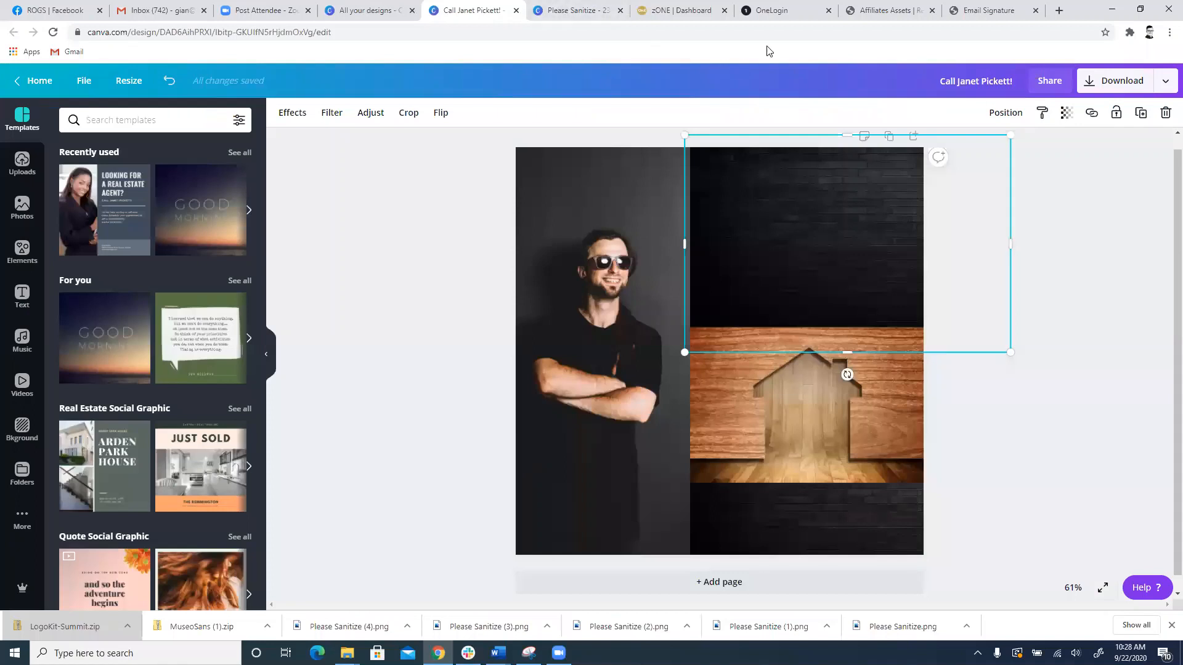
left_click(37, 83)
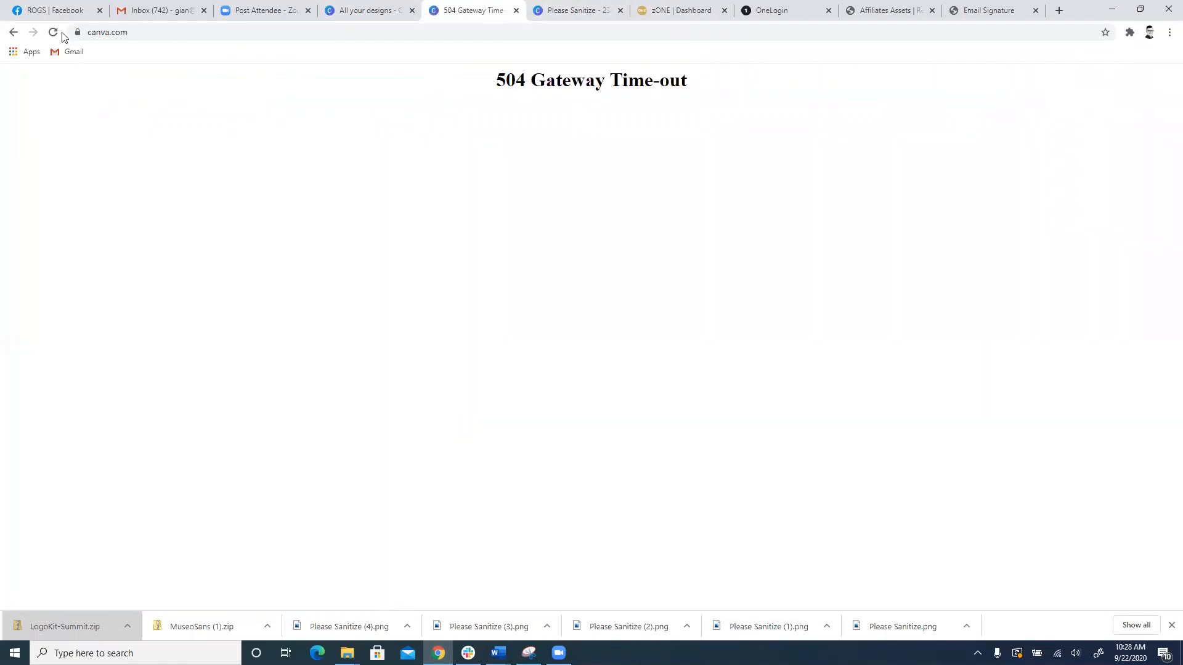
left_click(54, 33)
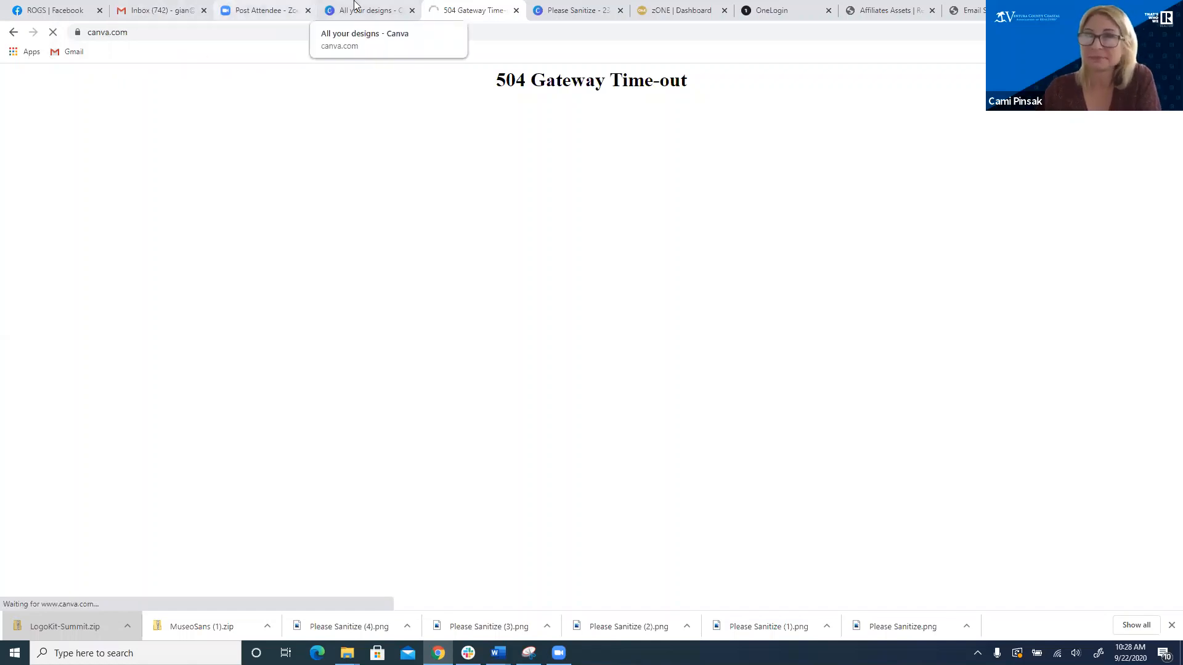
Step: Return to All your designs and browse back up to the start of the design list
left_click(377, 9)
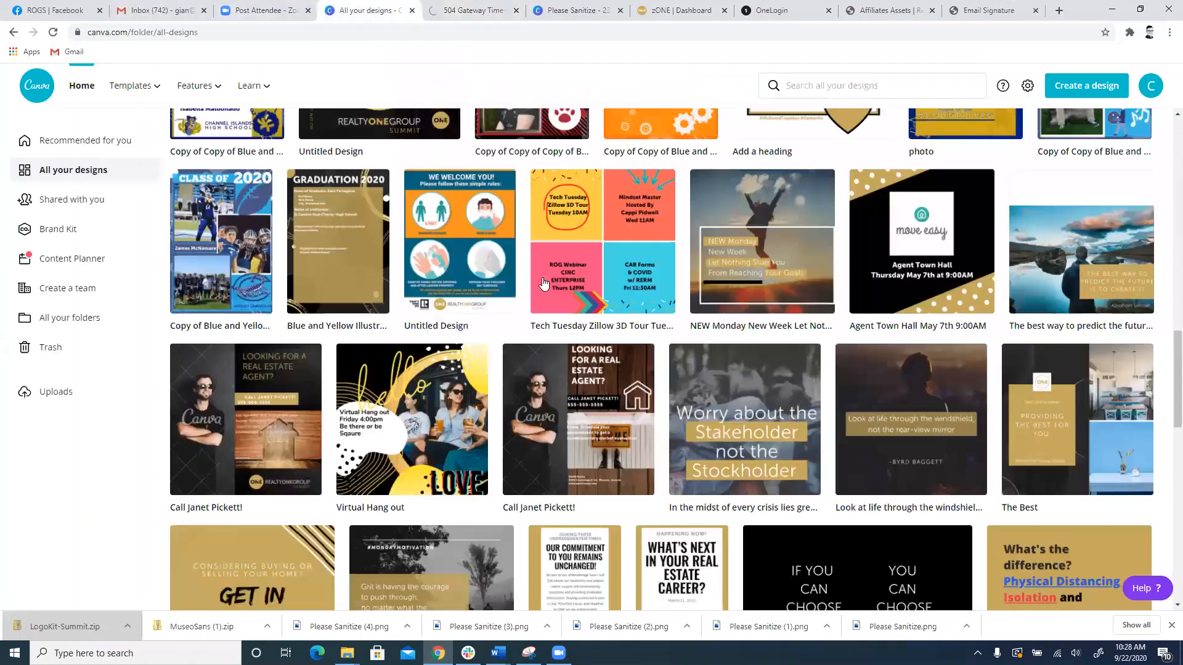
scroll(550, 287, "up", 8)
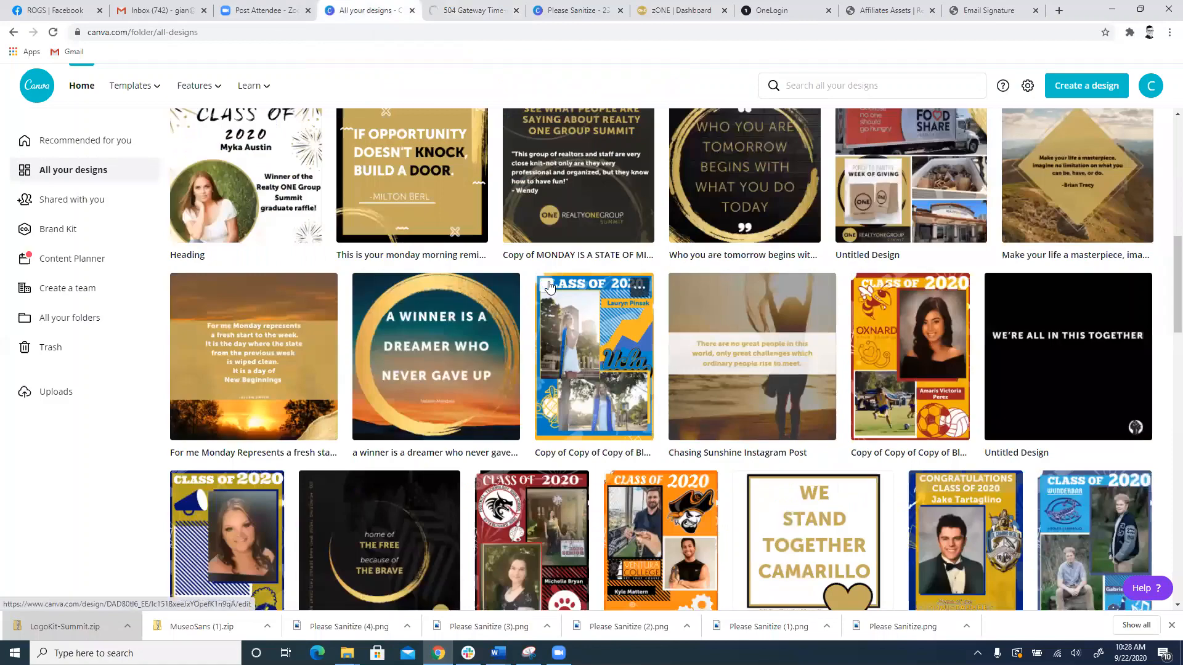
scroll(550, 287, "up", 10)
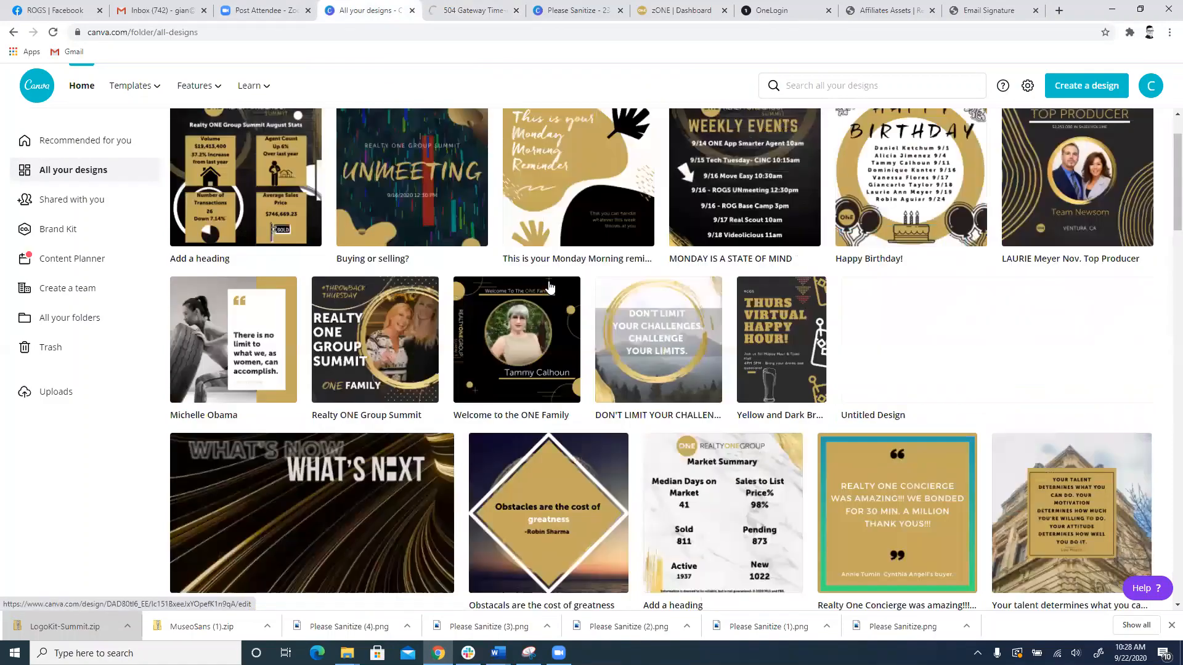
scroll(550, 287, "up", 2)
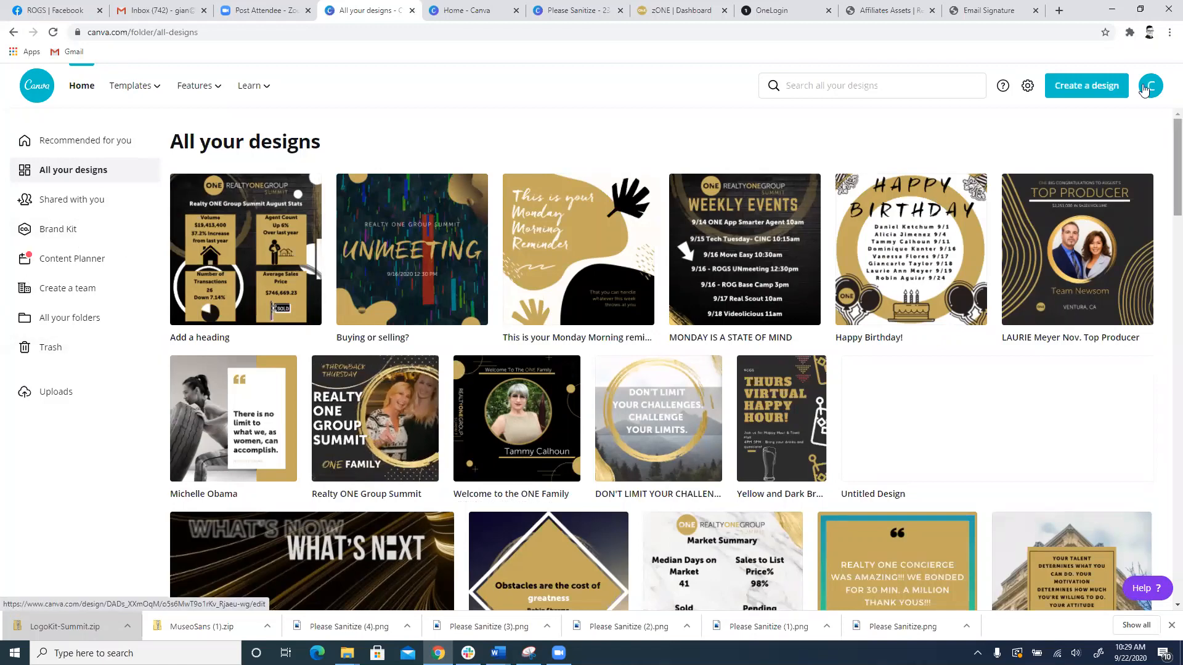
Step: Look through the available design types, try to create a new 1080 × 1080 px Instagram Post, and reload its page
left_click(1103, 87)
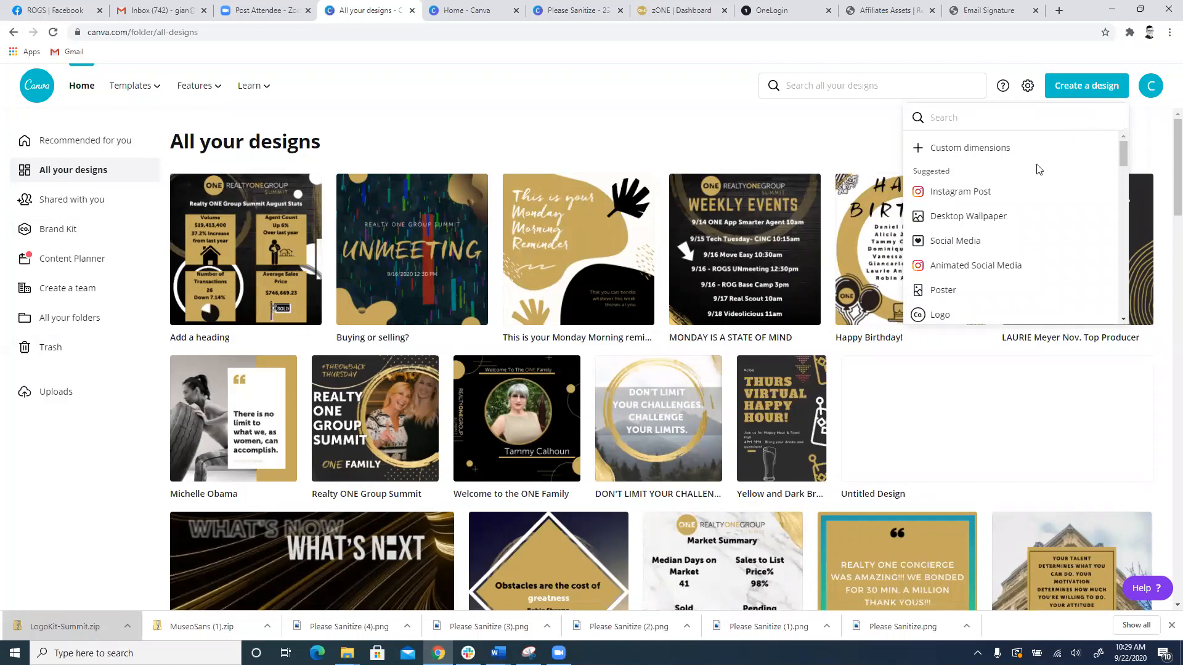
scroll(1023, 205, "down", 1)
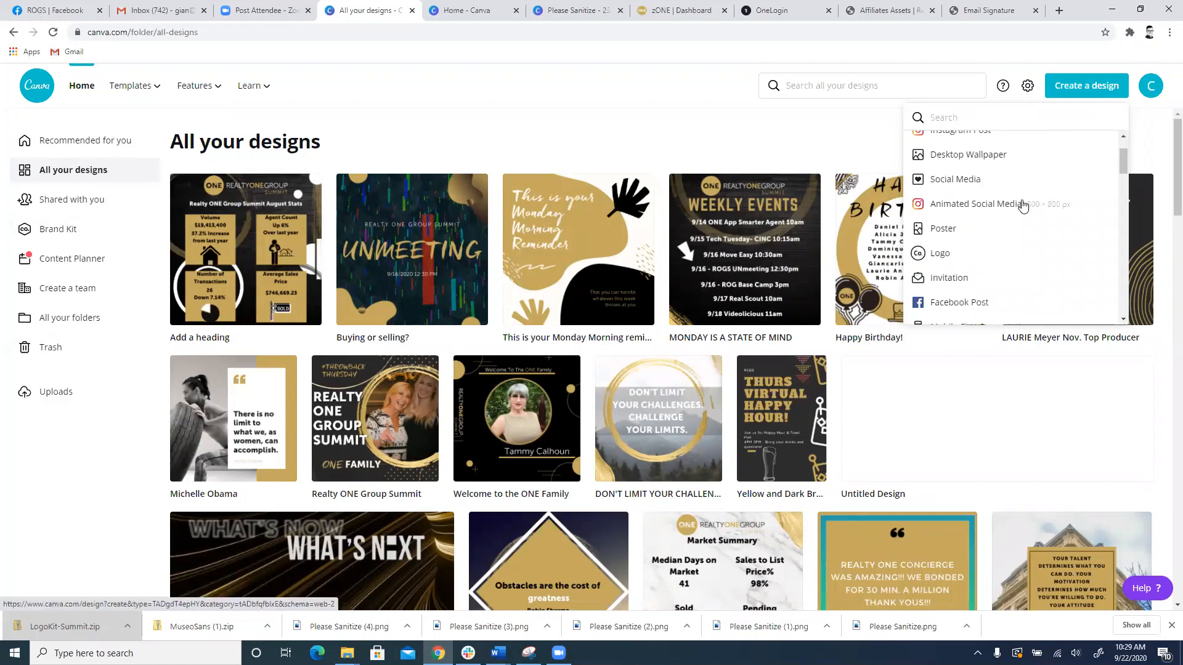
scroll(1020, 204, "up", 1)
scroll(1017, 205, "down", 1)
scroll(1007, 209, "up", 1)
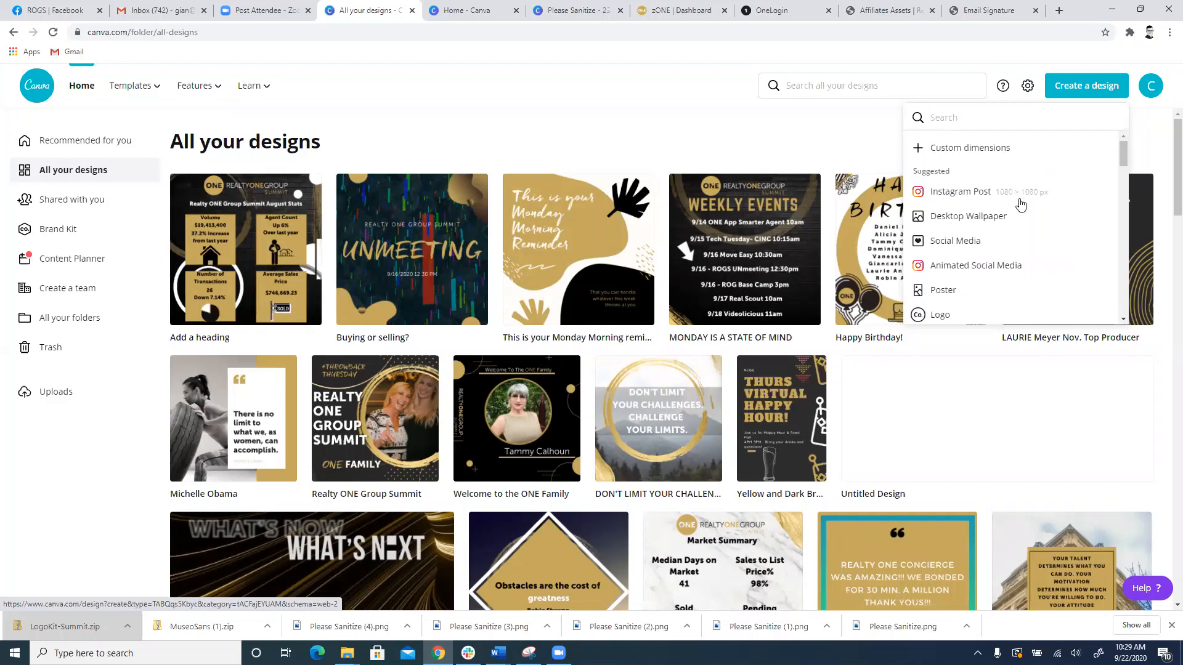
scroll(984, 294, "down", 4)
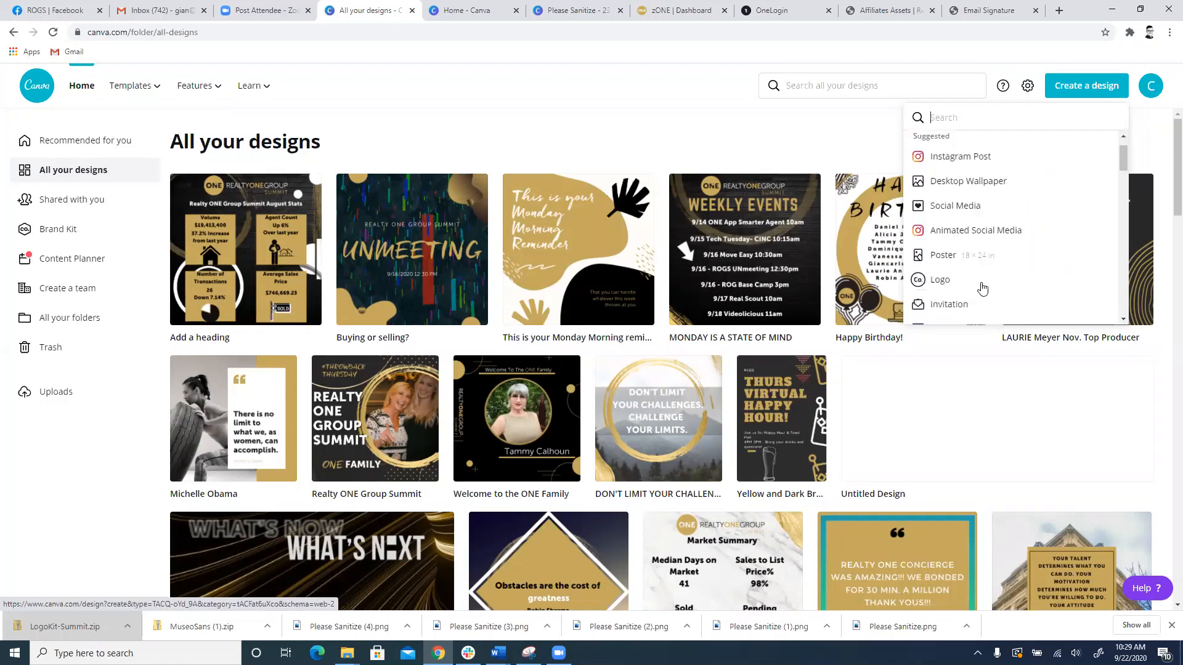
scroll(985, 259, "down", 3)
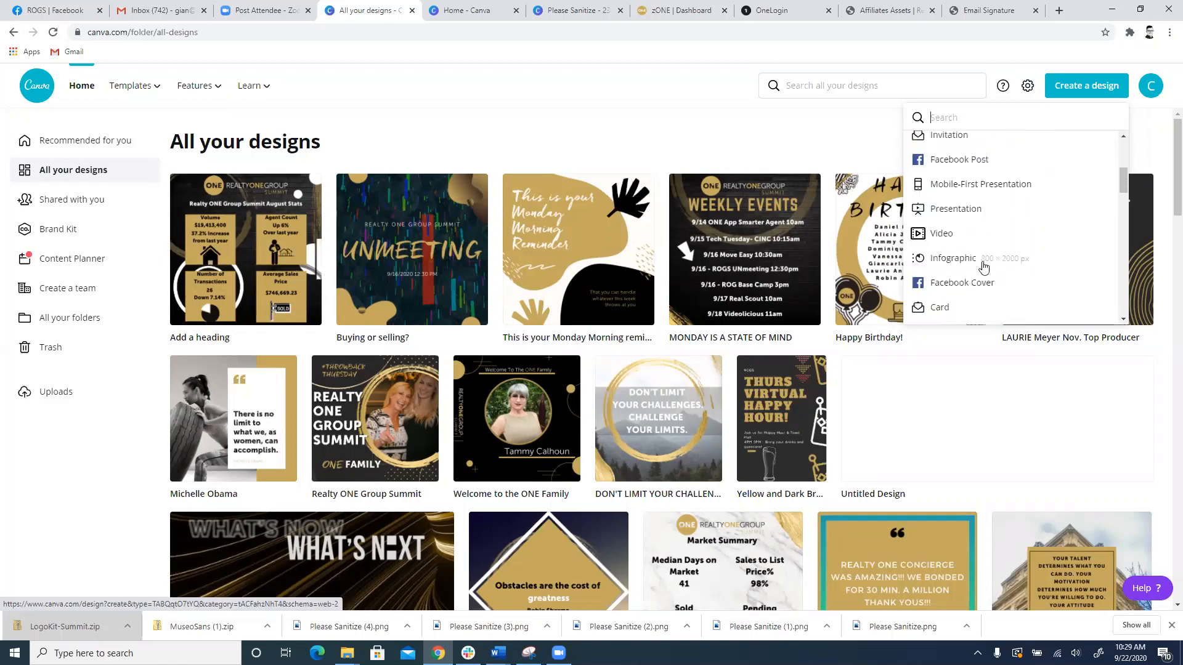
scroll(983, 265, "up", 8)
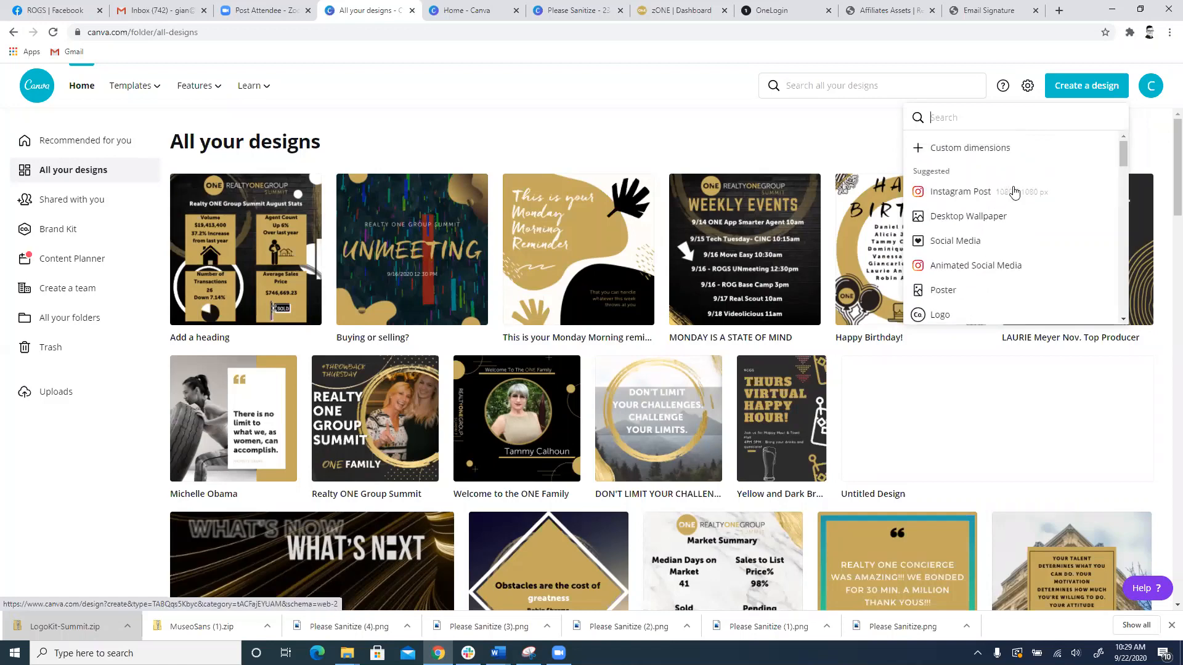
left_click(1011, 191)
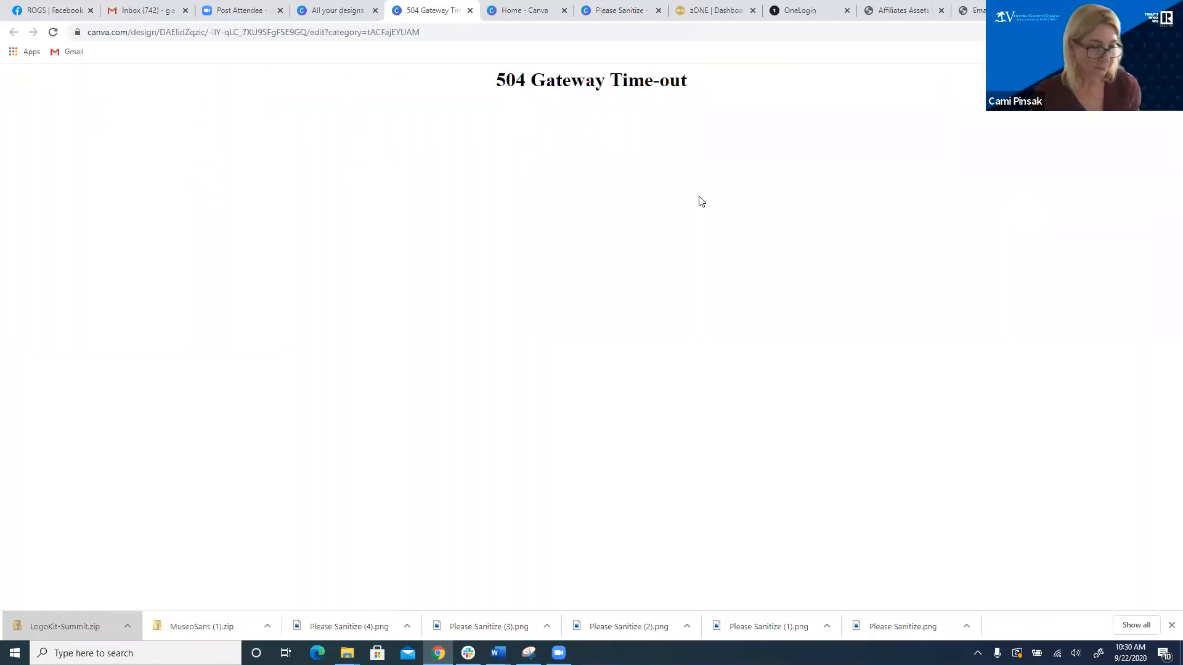
left_click(51, 32)
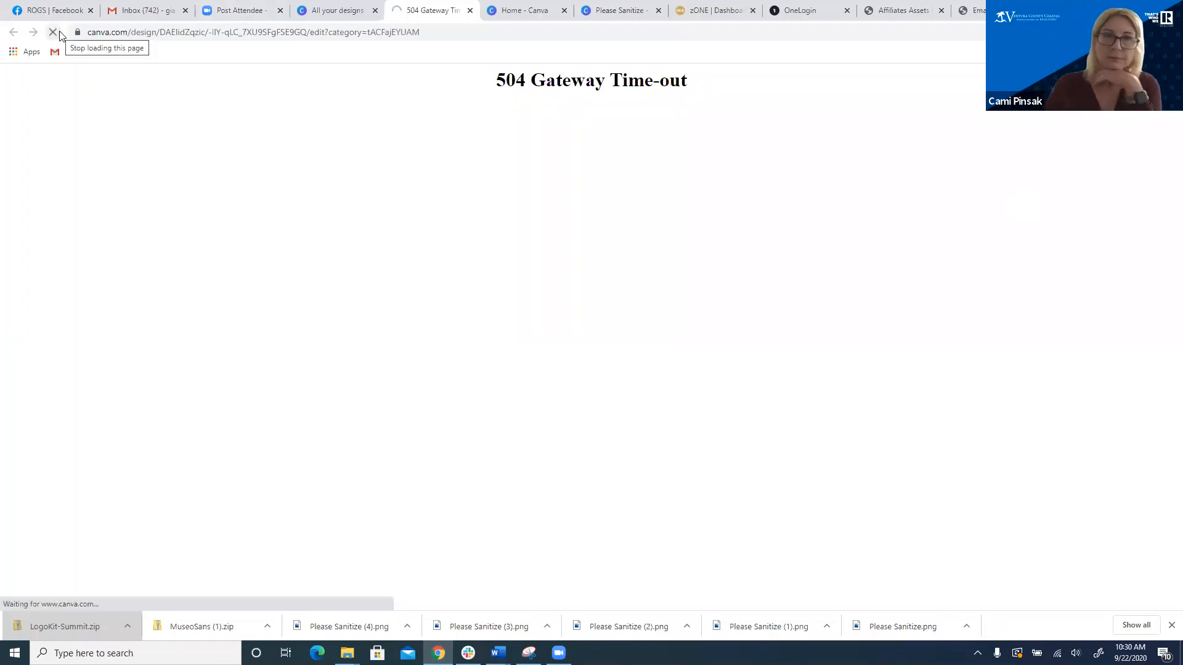
Step: Check the open Canva pages and close the Instagram Post, Canva home and Please Sanitize tabs, keeping All your designs
left_click(620, 10)
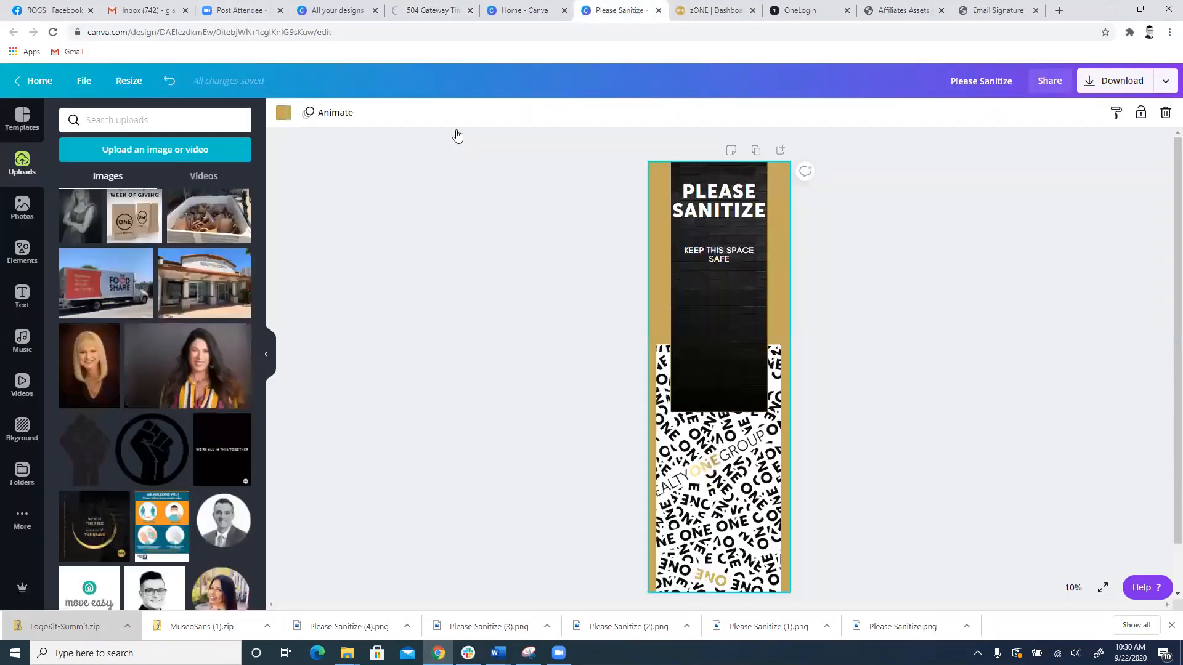
left_click(521, 10)
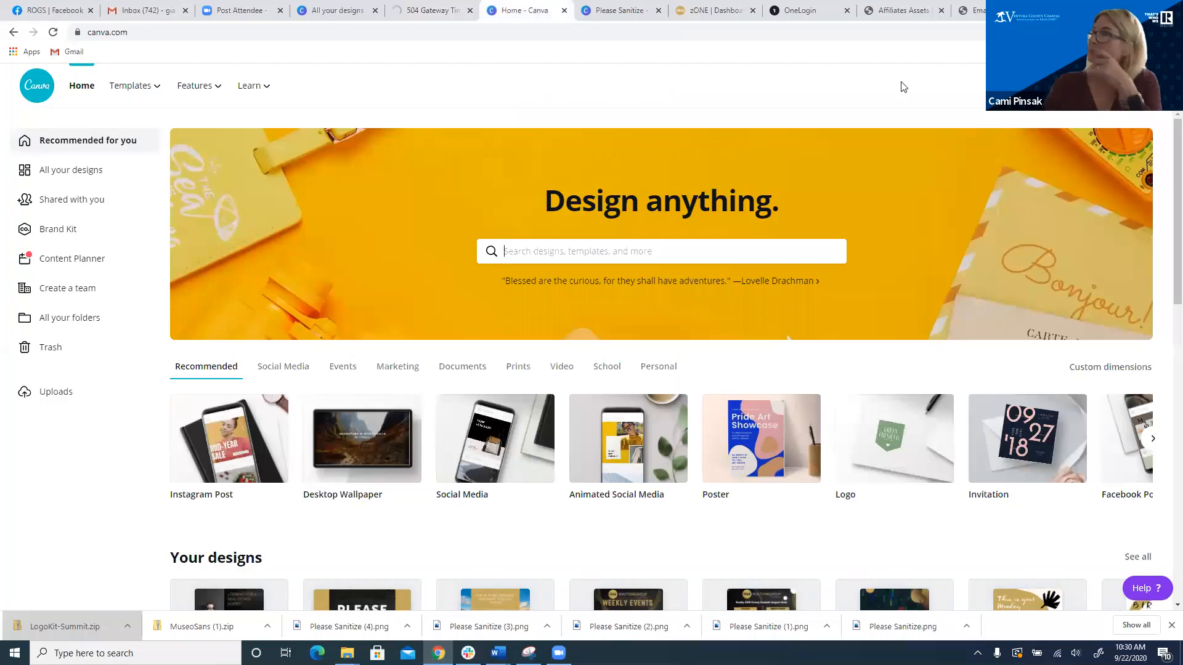
left_click(435, 10)
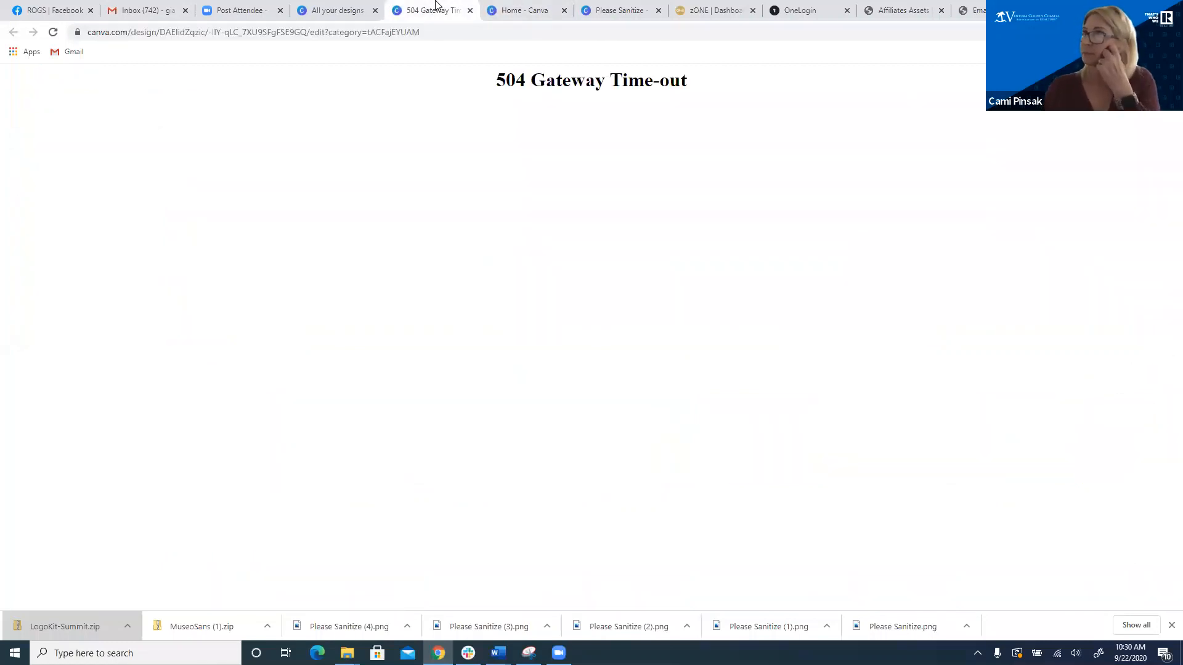
left_click(471, 10)
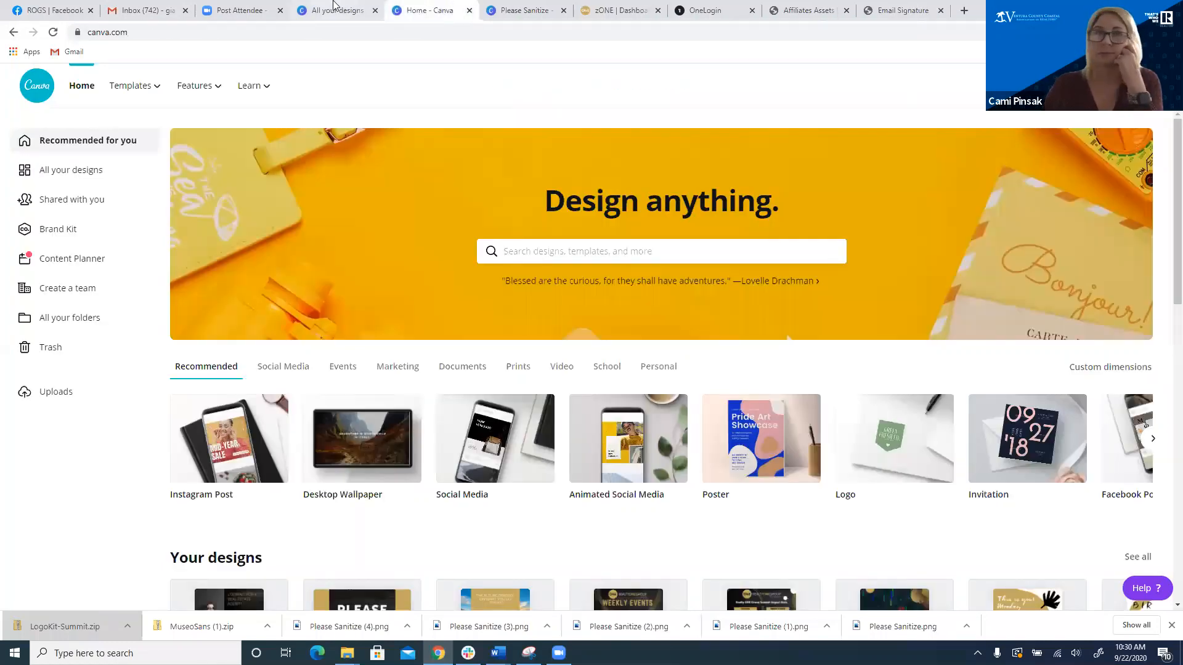
left_click(336, 9)
left_click(469, 11)
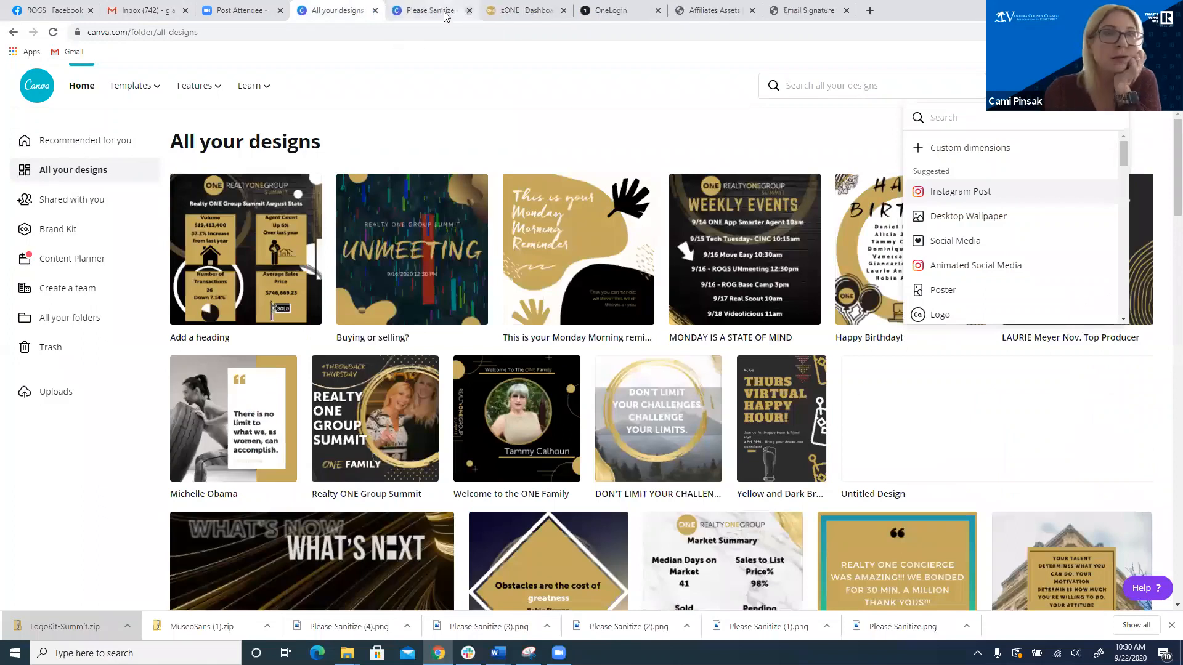
left_click(469, 10)
Step: Try again to create an Instagram Post, try to open the "Buying or selling?" design, and return to All your designs
left_click(1026, 192)
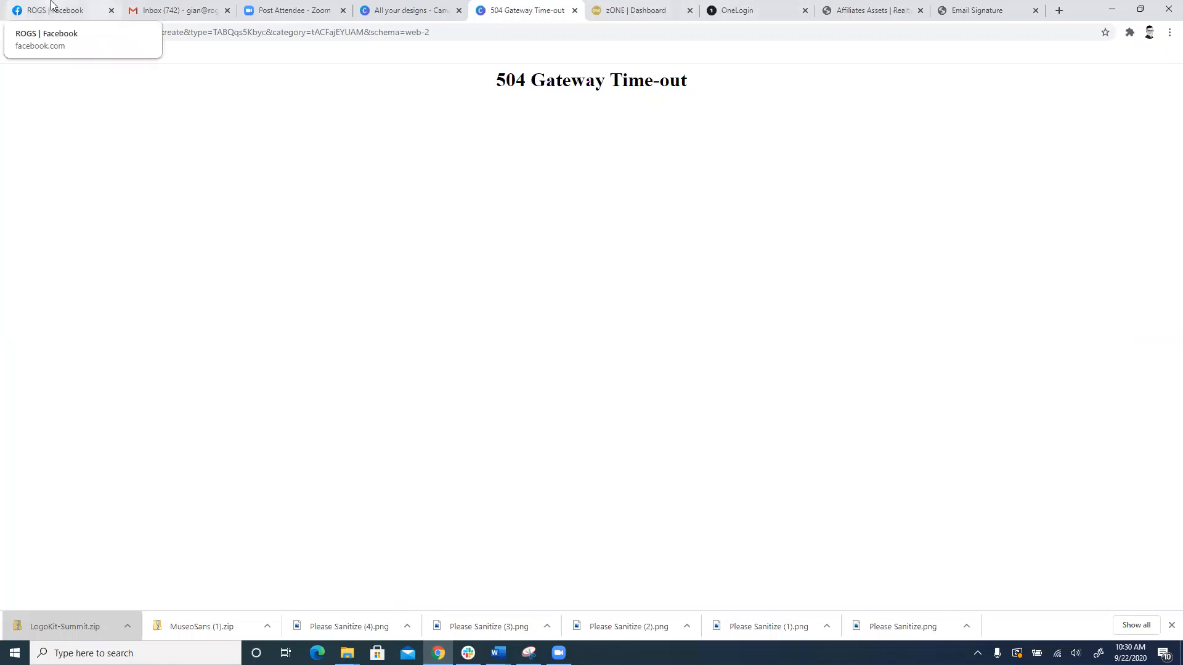
left_click(322, 8)
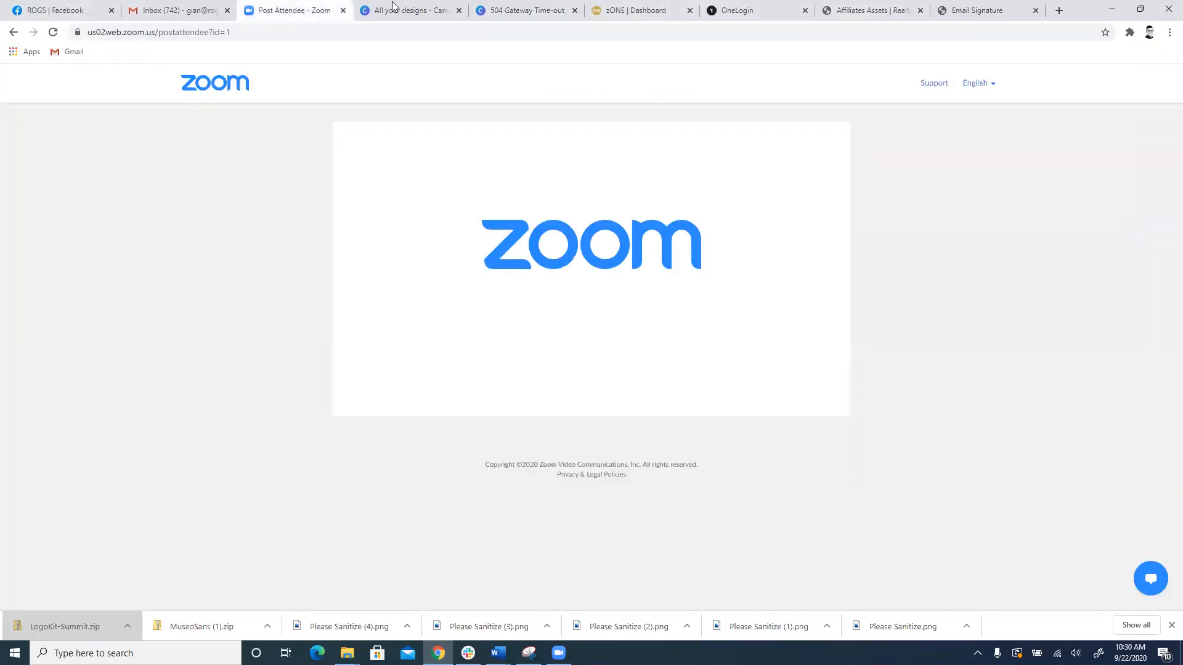
left_click(394, 9)
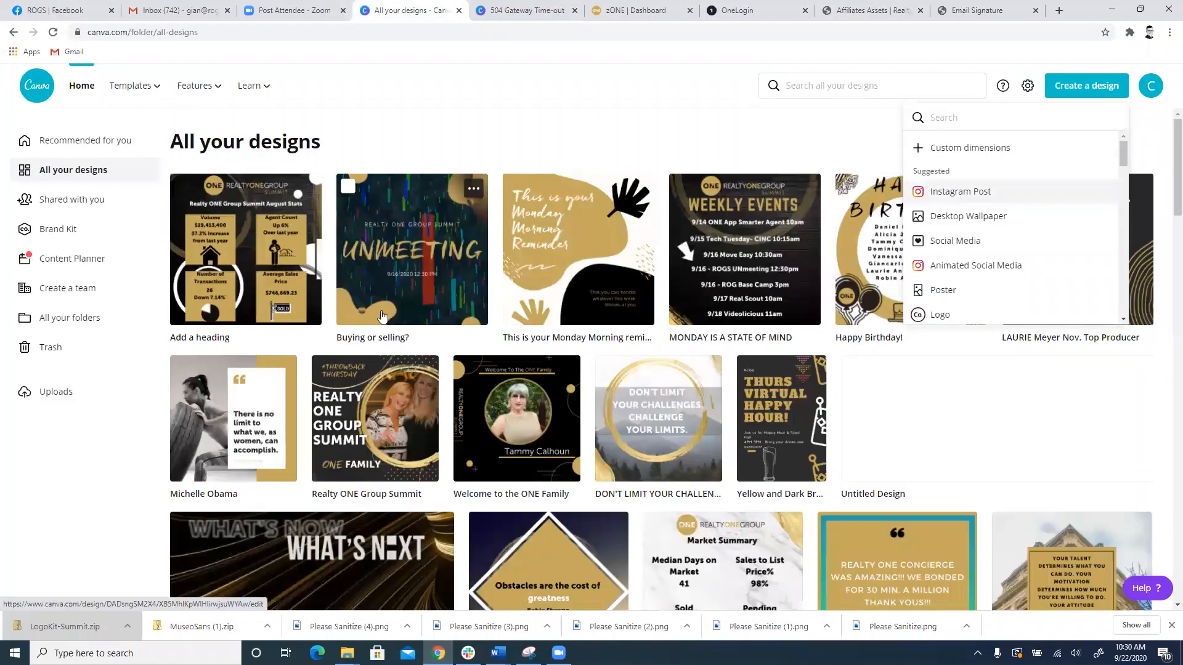
left_click(439, 290)
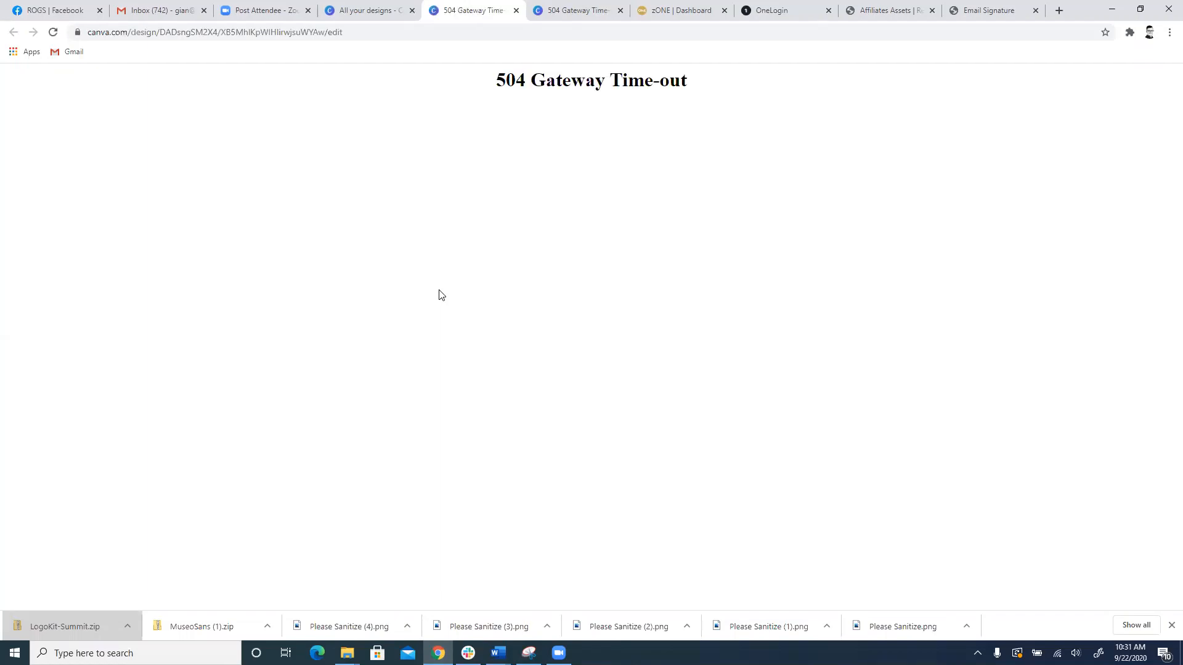
left_click(353, 18)
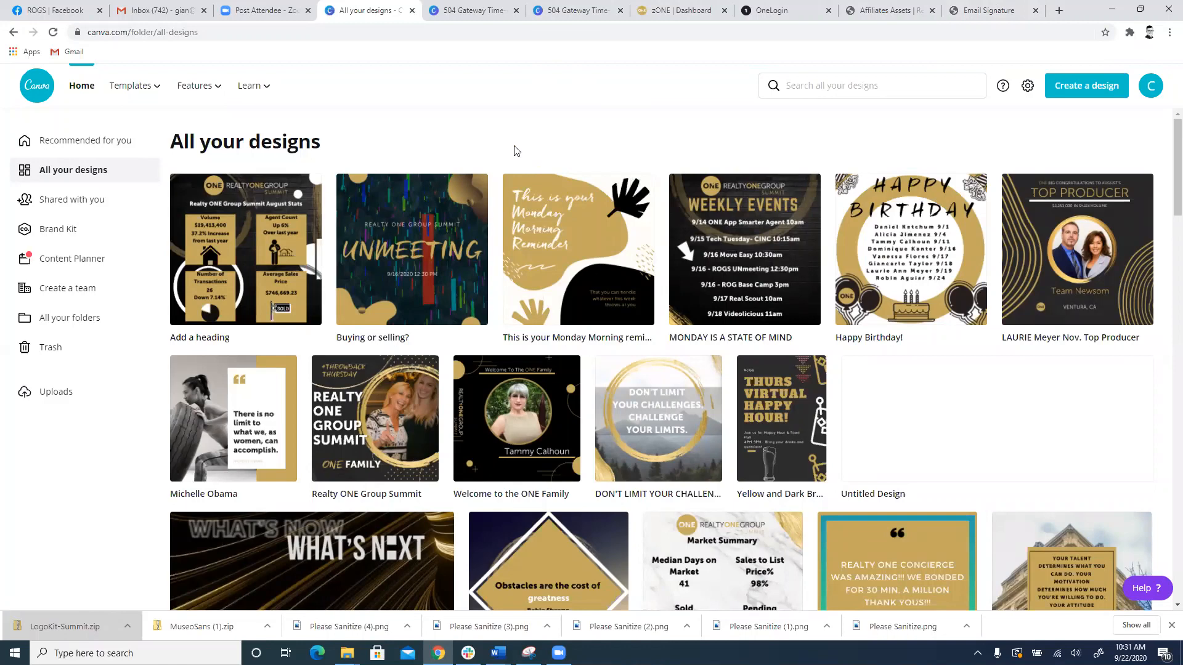
Step: Reselect the whole Summit email signature template on its web page, copy it, and return to the Gmail inbox
left_click(152, 6)
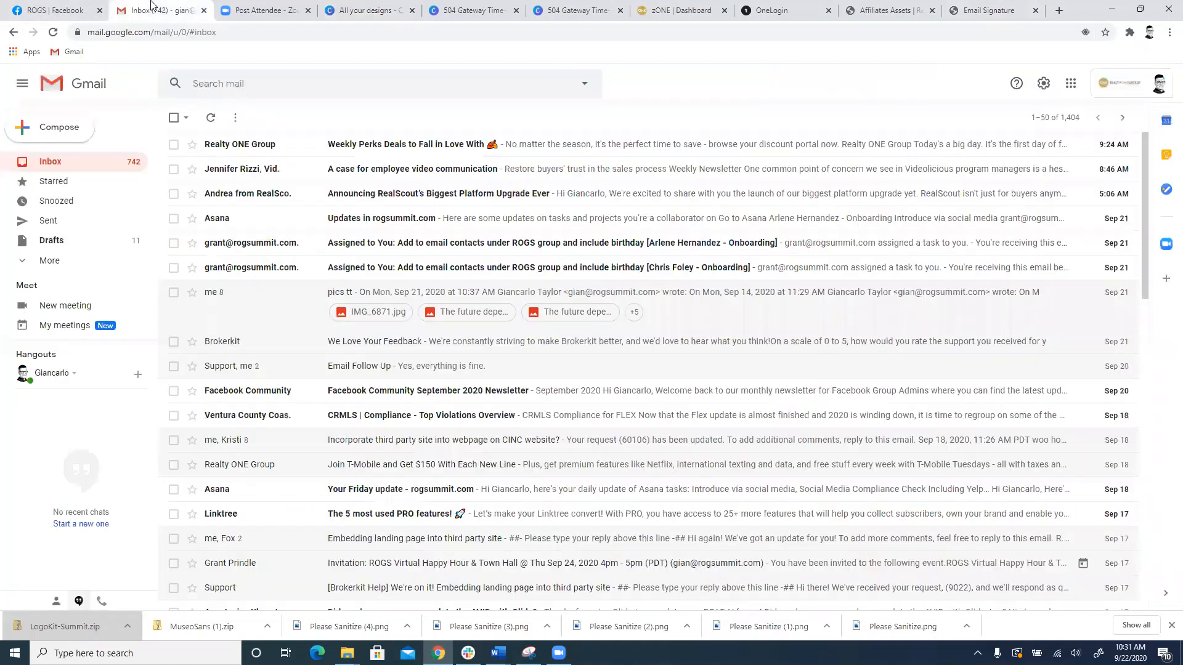
left_click(1010, 11)
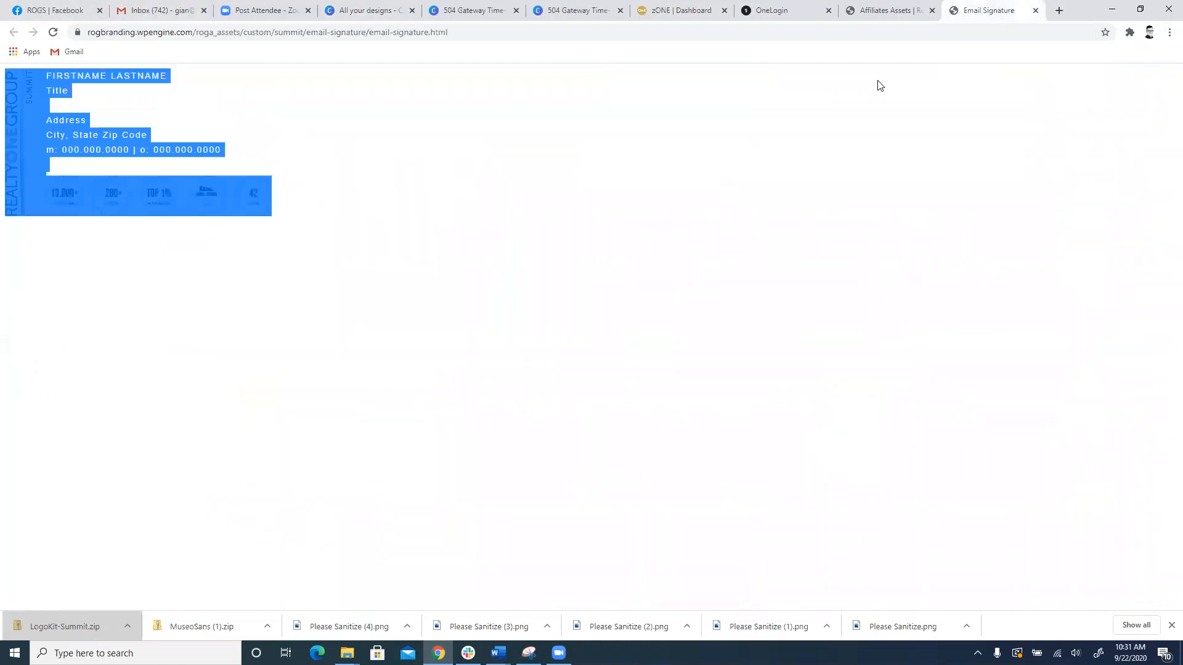
left_click(282, 315)
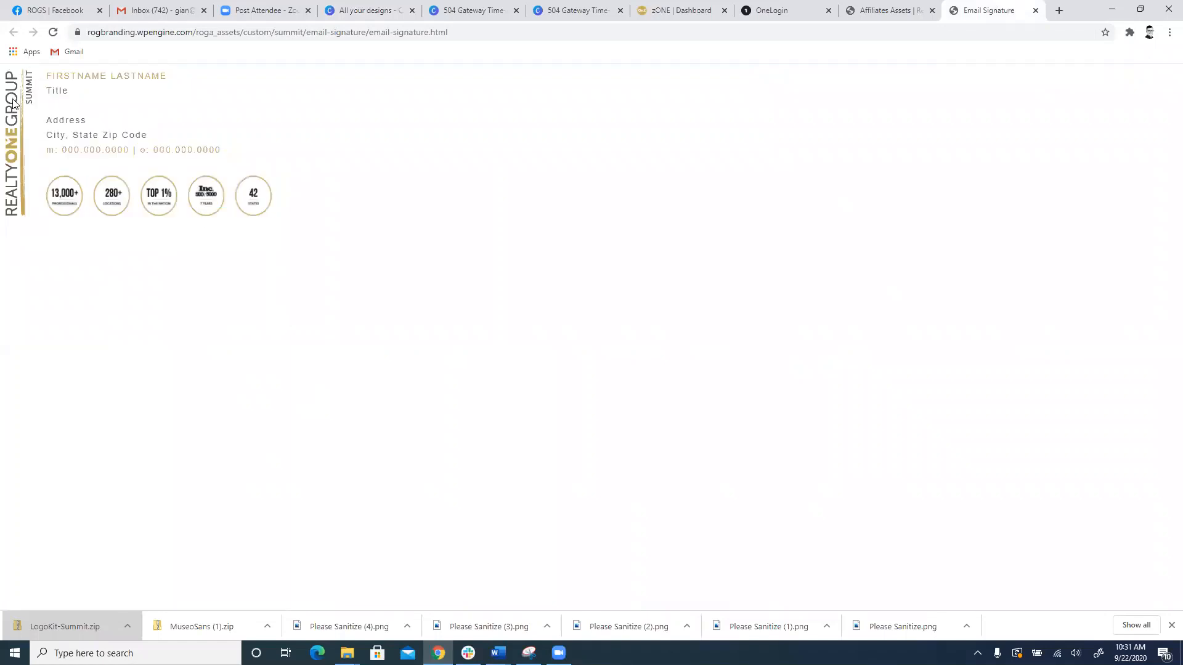
left_click_drag(262, 226, 1, 87)
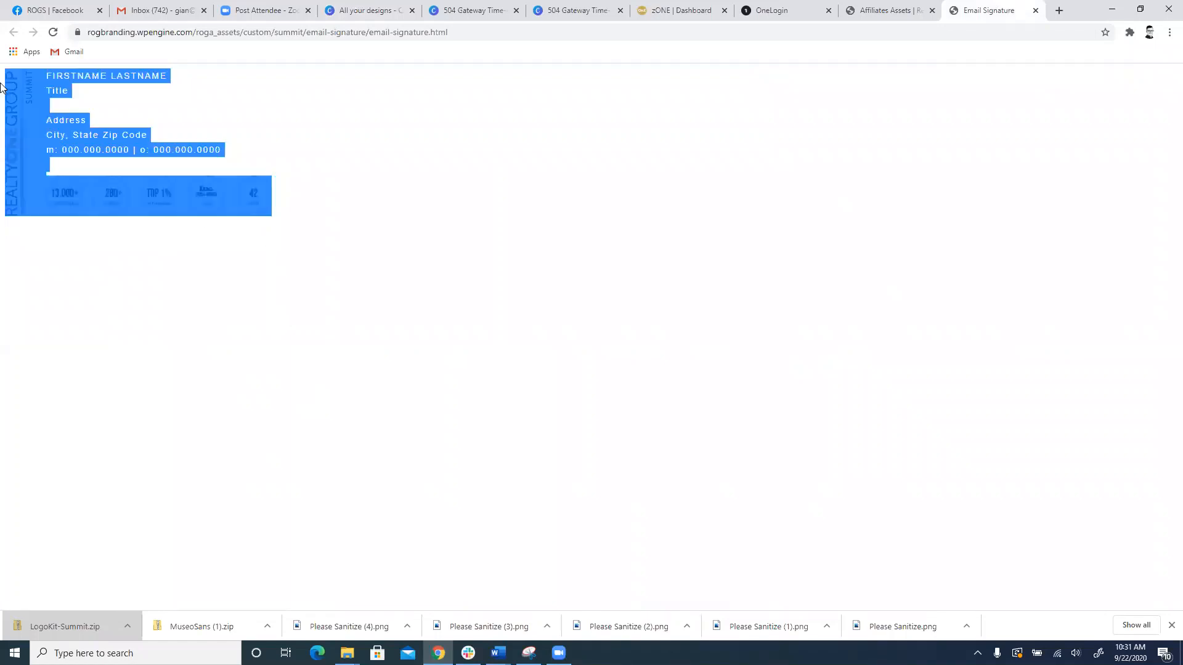
right_click(32, 122)
left_click(69, 159)
right_click(40, 131)
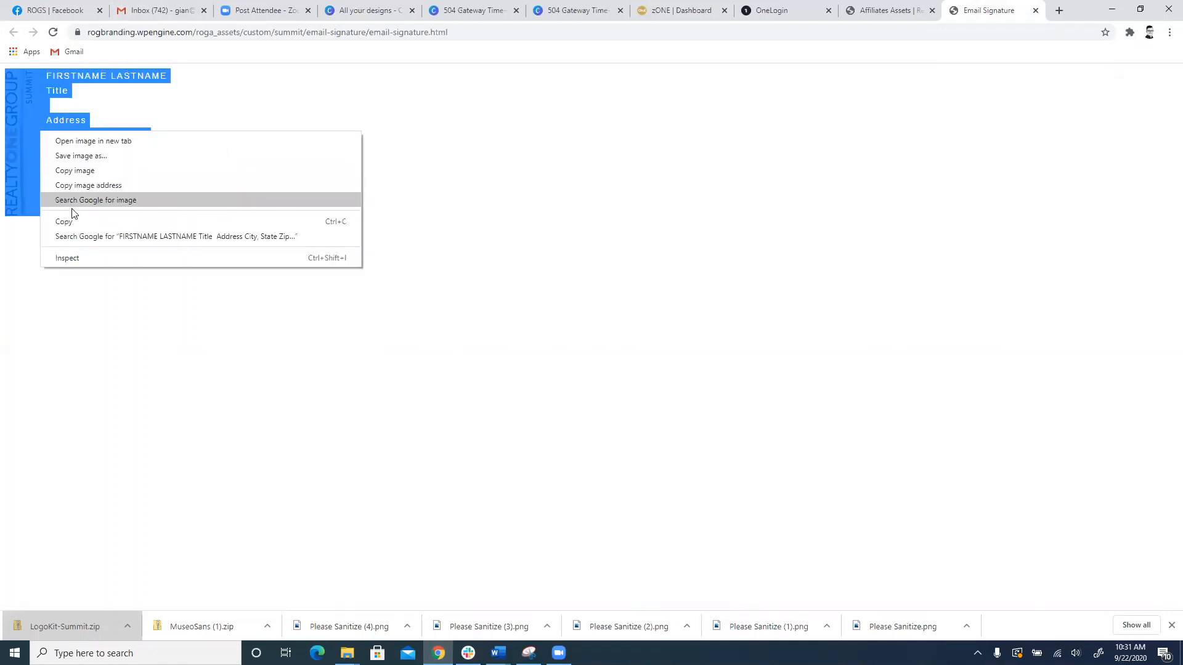
left_click(68, 221)
left_click(143, 7)
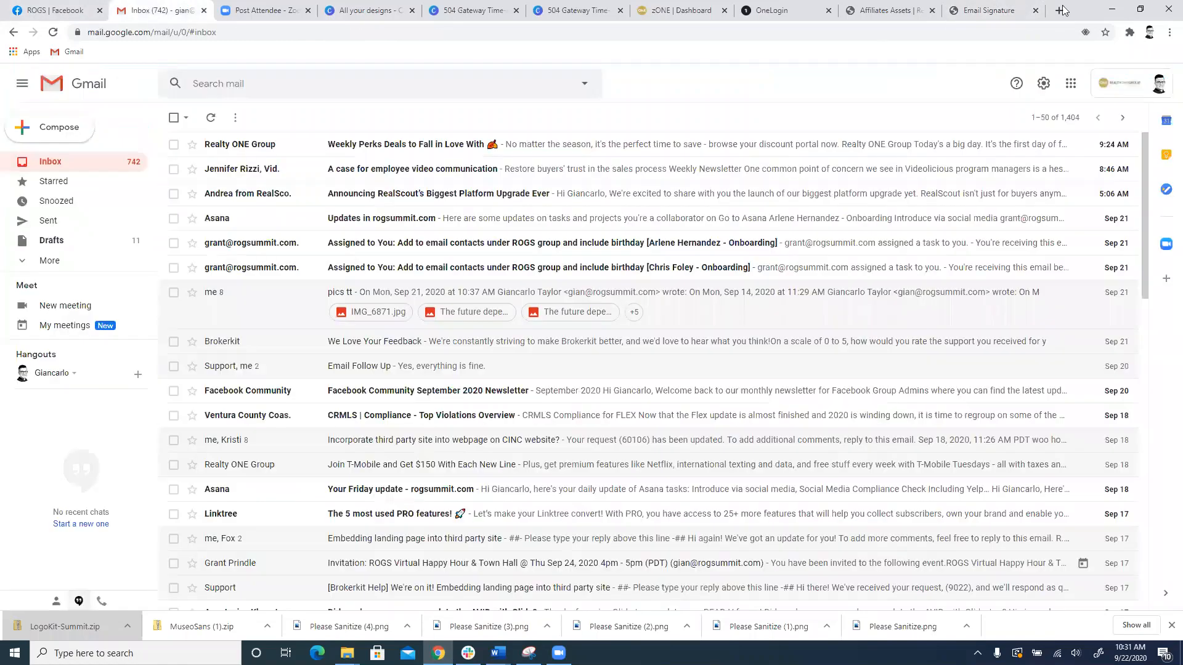
Step: Open the full Gmail settings and find the signature section
left_click(1071, 84)
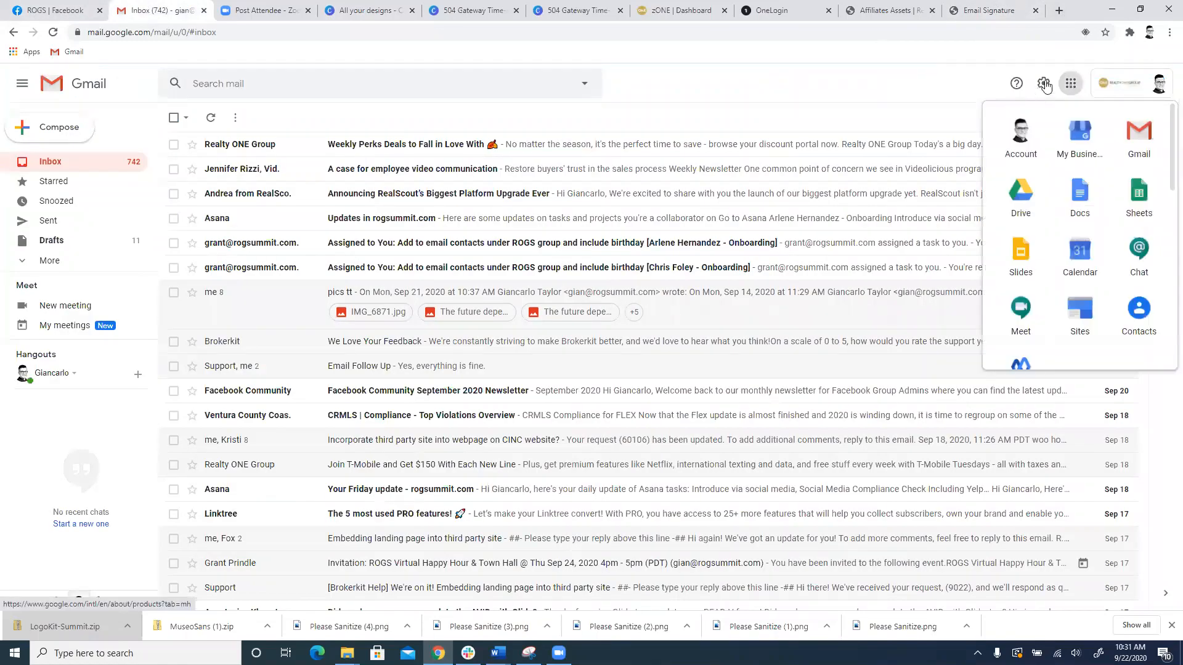
left_click(1044, 84)
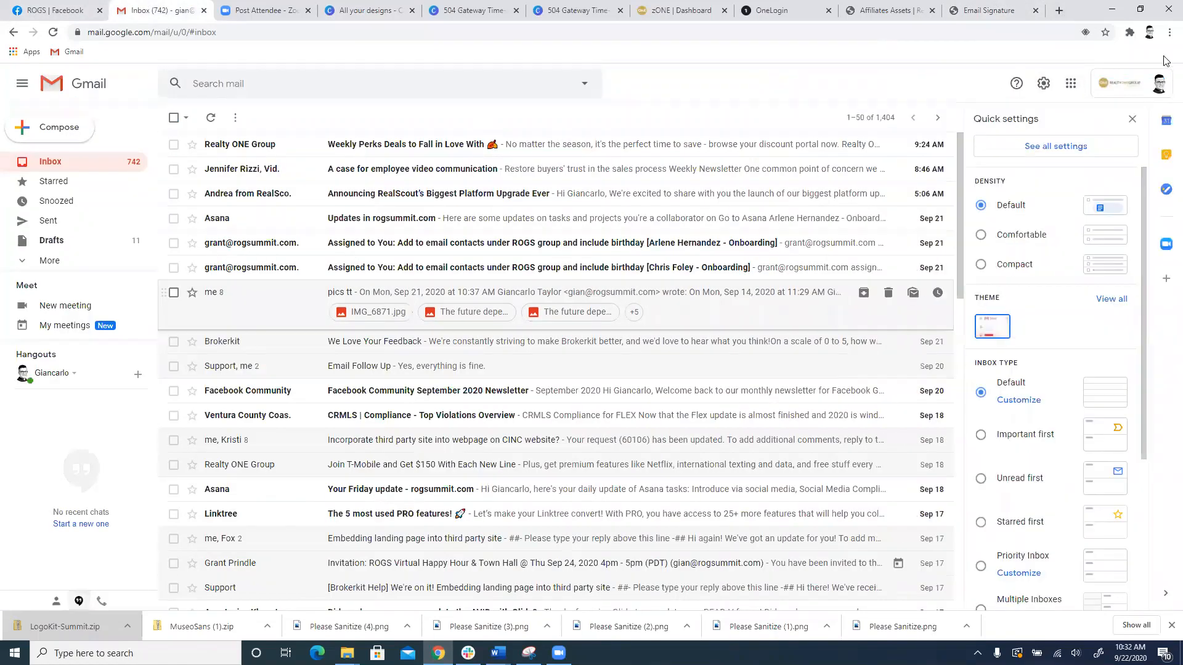
scroll(1047, 197, "down", 4)
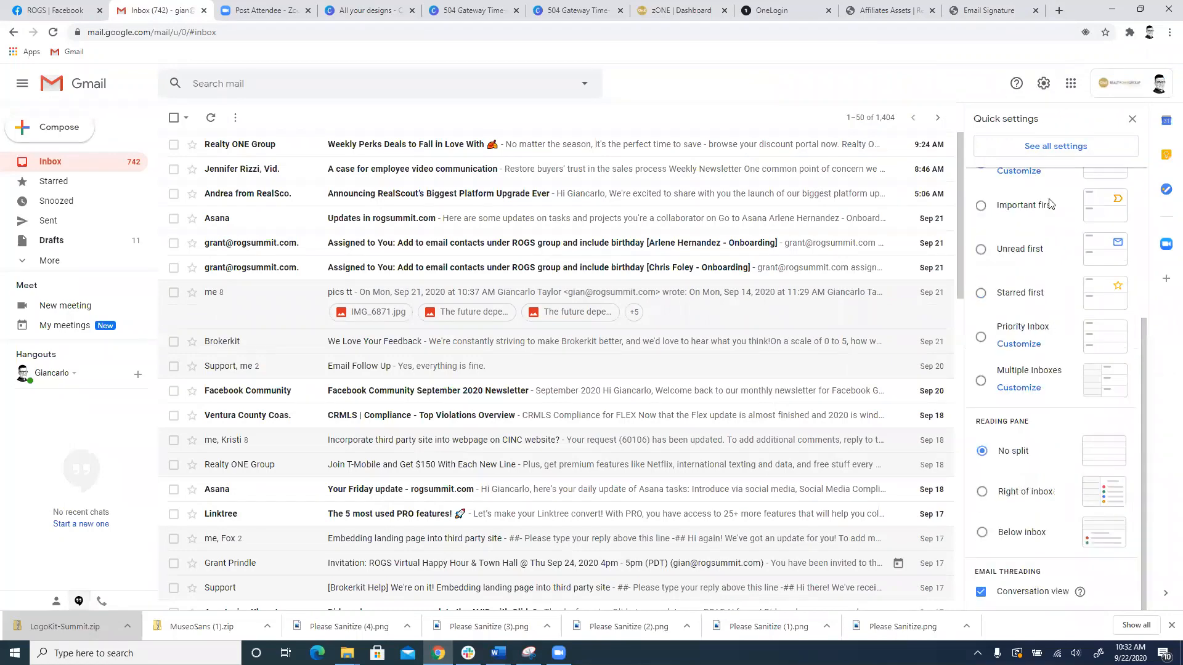
scroll(1050, 204, "up", 4)
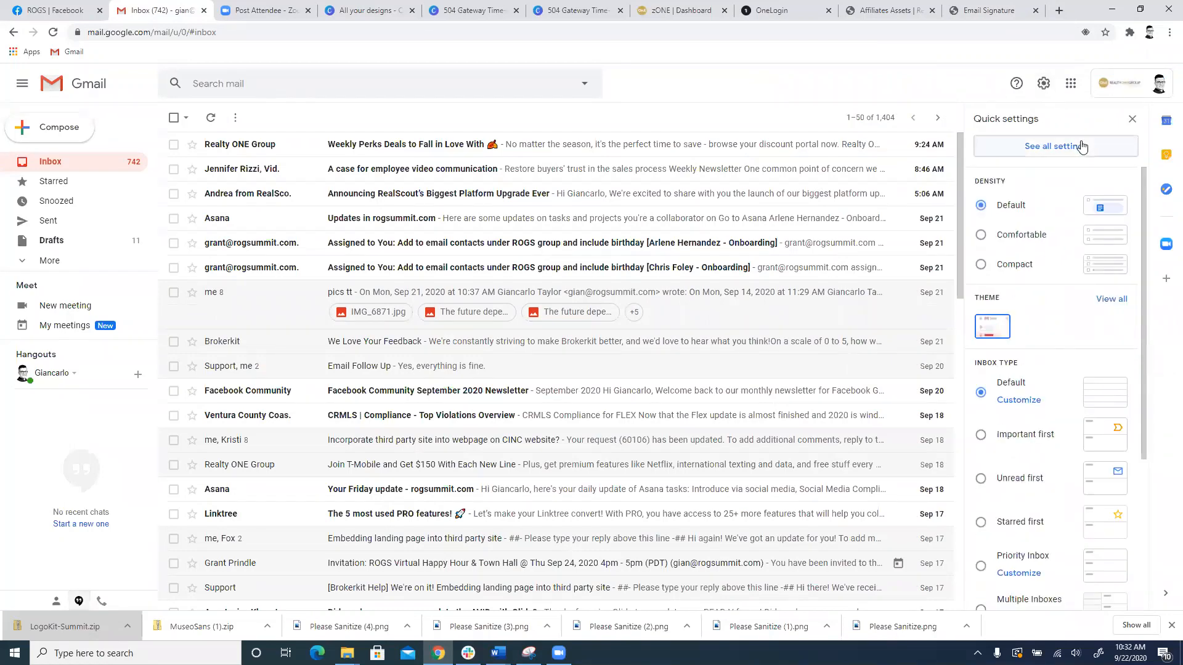
left_click(1081, 146)
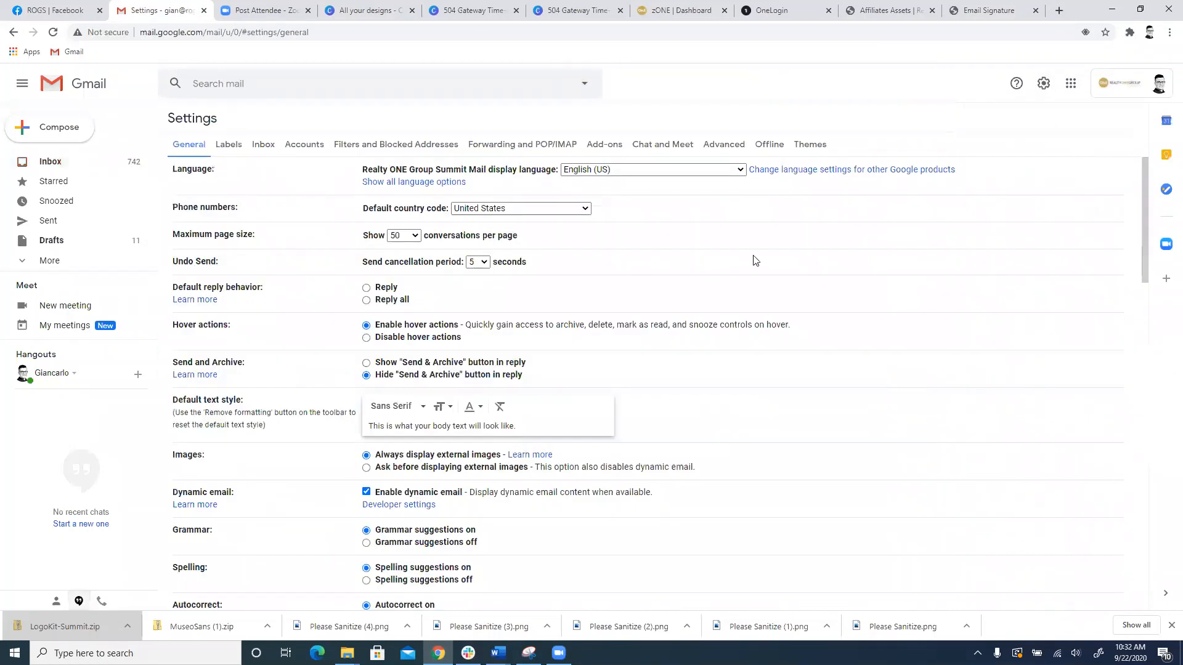
scroll(648, 210, "down", 6)
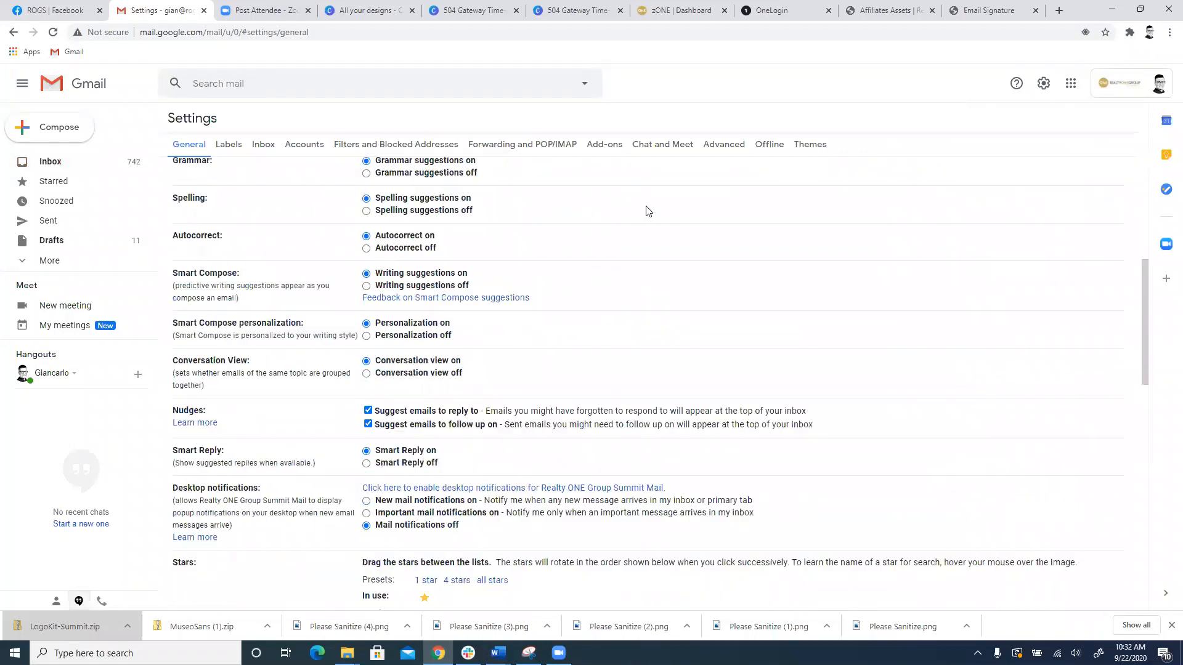
scroll(647, 210, "down", 10)
scroll(648, 210, "up", 2)
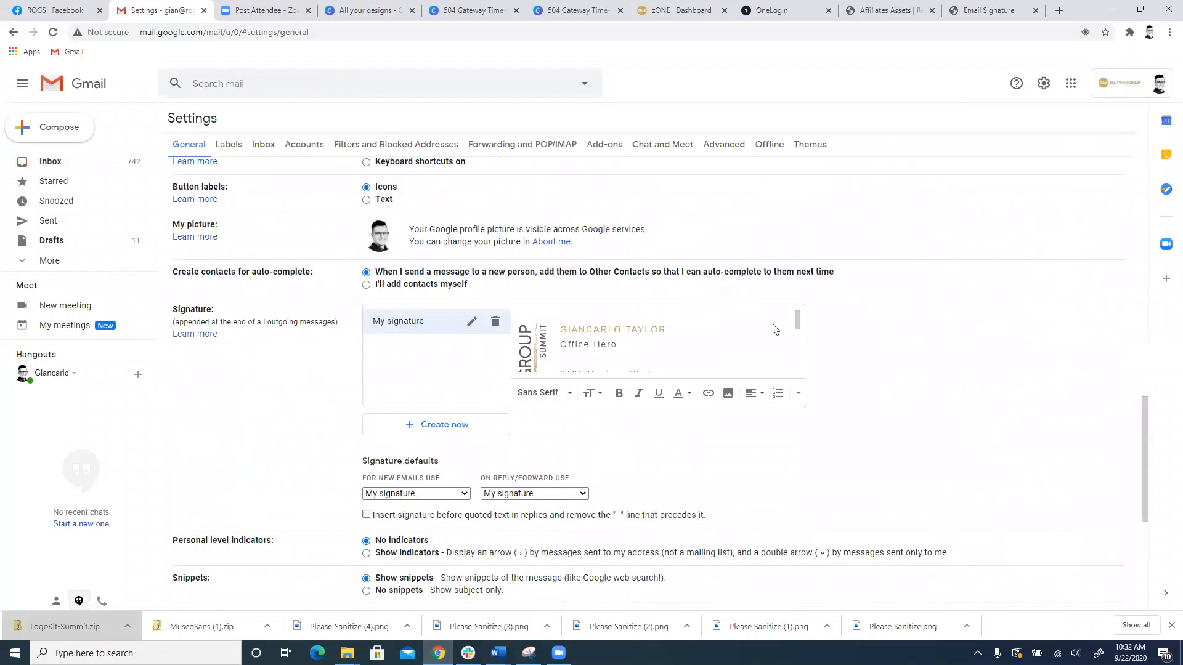
Step: Clear the existing content of My signature and paste the copied Summit signature template in its place
scroll(758, 336, "down", 5)
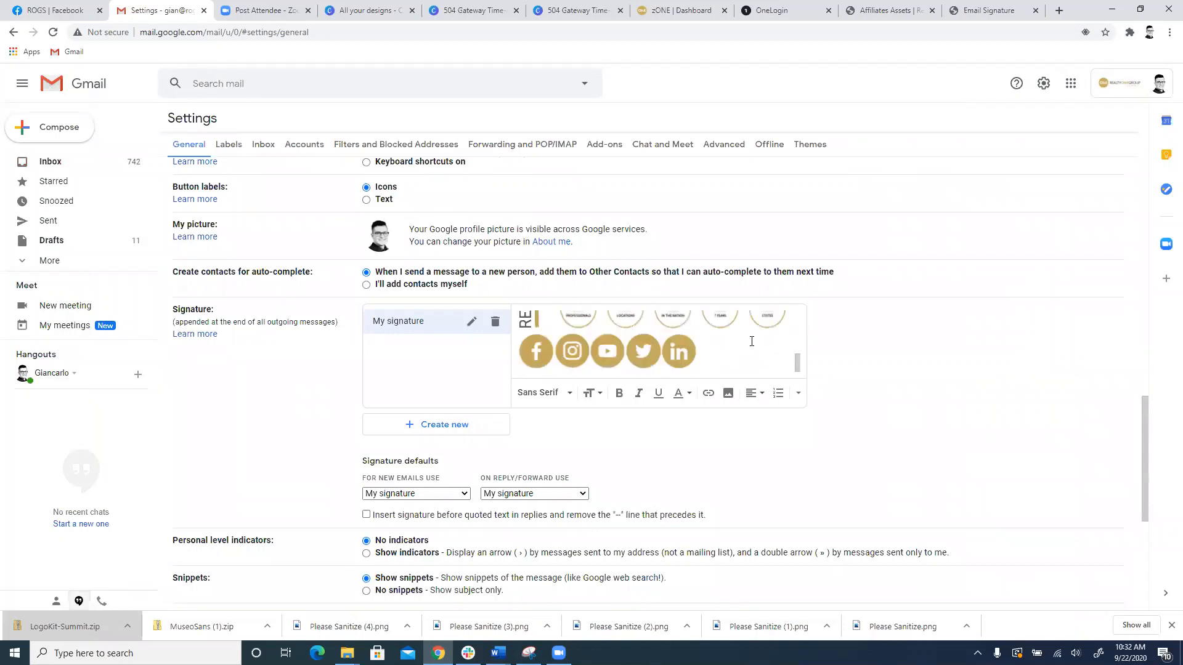
mouse_move(745, 344)
left_mouse_down()
mouse_move(678, 361)
mouse_move(529, 340)
left_mouse_up()
scroll(530, 340, "up", 1)
key("BackSpace")
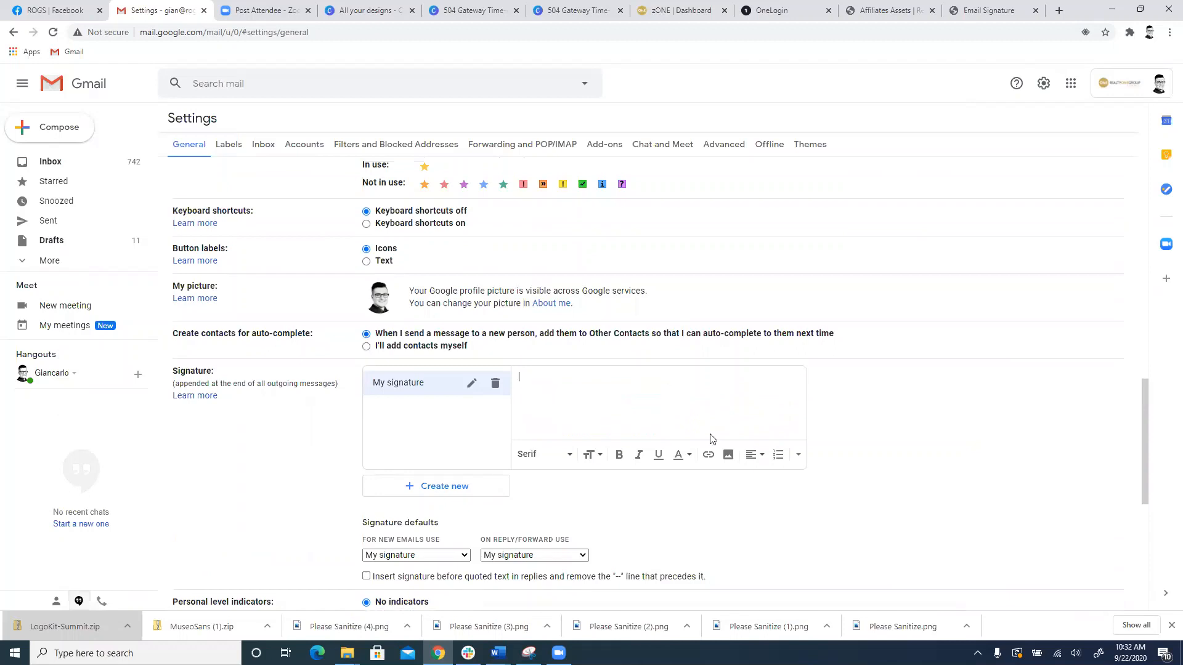
key("ctrl+v")
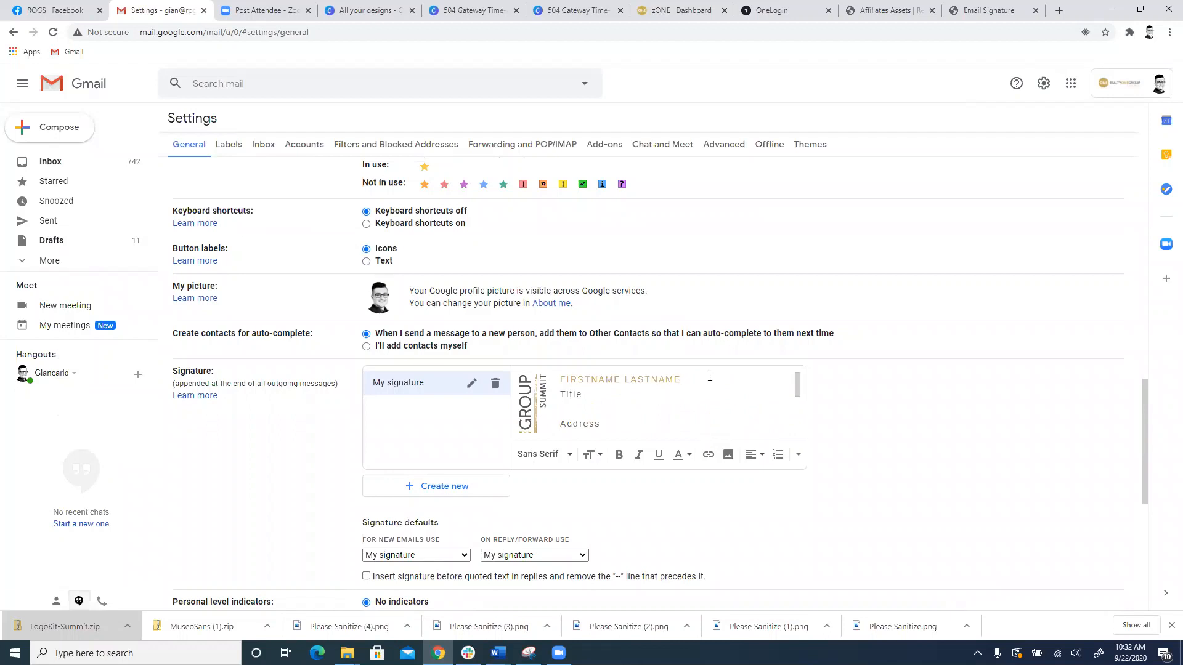
Step: Replace the name placeholder with the sender's full name and the Title placeholder with "Office Hero"
key("BackSpace")
key("BackSpace")
key("BackSpace")
key("BackSpace")
type("TAY")
key("BackSpace")
key("BackSpace")
key("BackSpace")
key("BackSpace")
key("BackSpace")
key("BackSpace")
key("BackSpace")
key("BackSpace")
key("BackSpace")
type("GIANCARLOOffice HEroer")
Step: Replace the City placeholder in the signature's address with the office's city, correct its spelling, and check the rest of the template
scroll(697, 394, "down", 2)
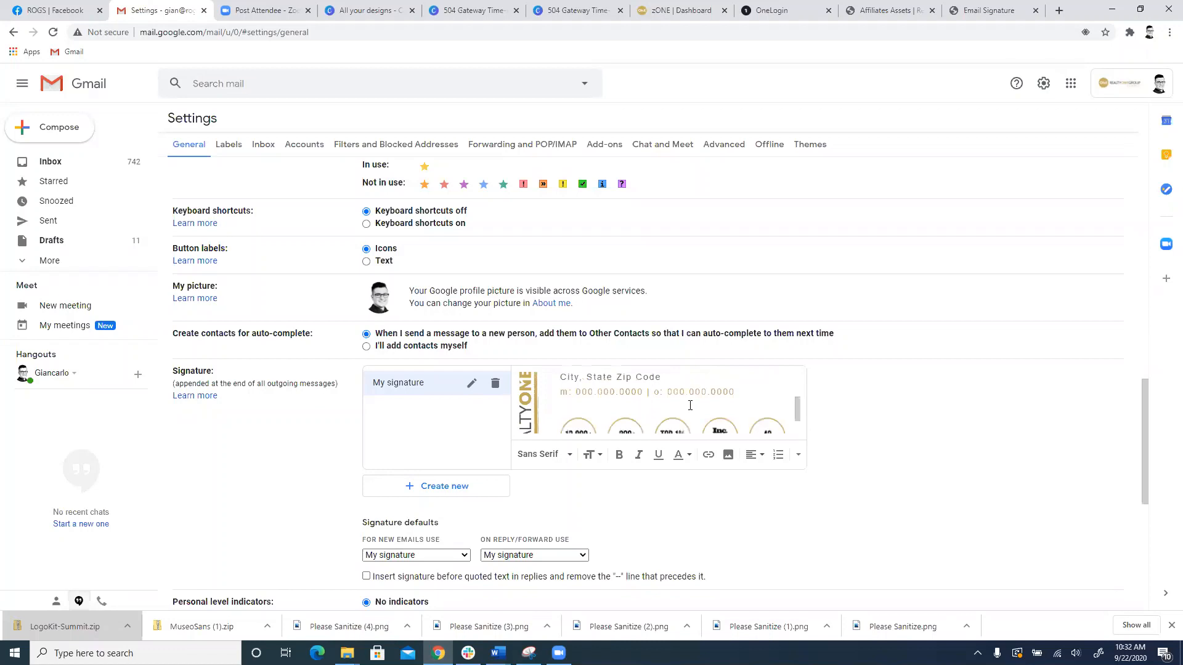
scroll(690, 405, "up", 1)
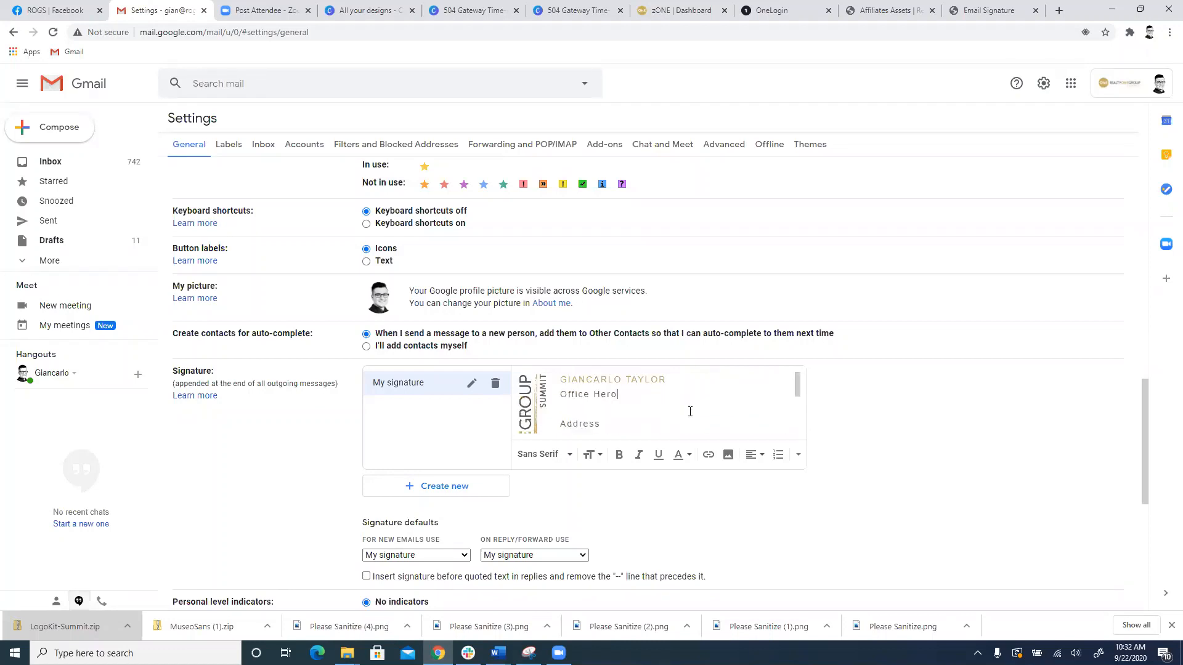
scroll(690, 412, "down", 2)
scroll(686, 412, "up", 2)
scroll(665, 408, "down", 2)
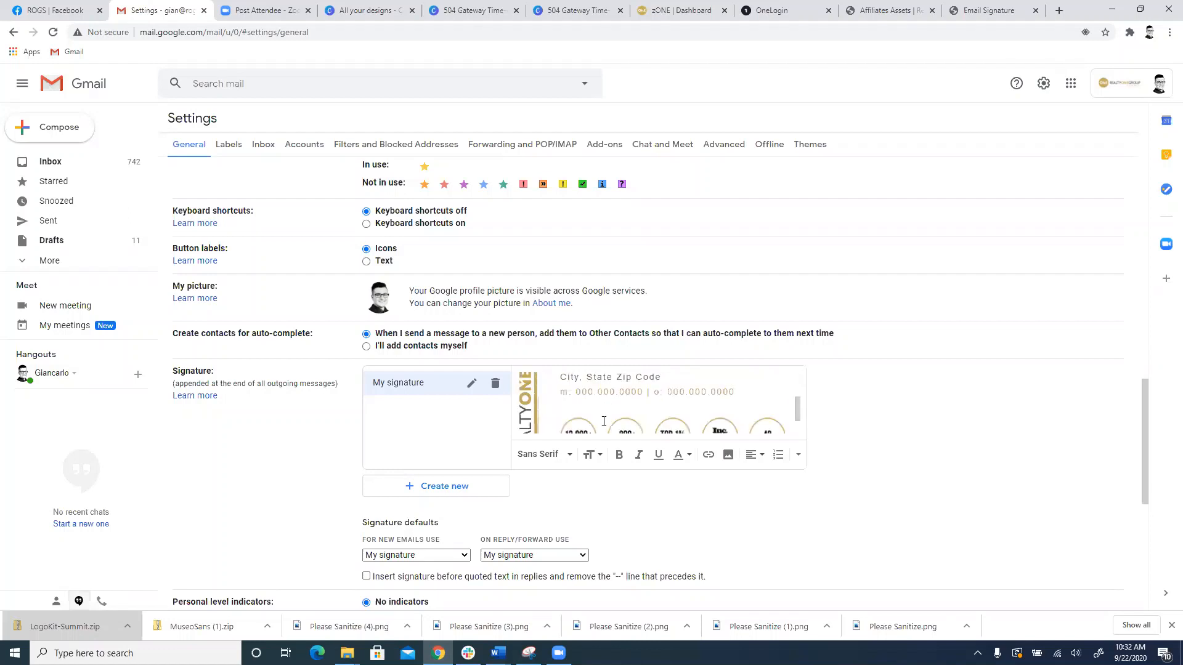
key("BackSpace")
key("BackSpace")
key("BackSpace")
key("BackSpace")
type("Camarrilo")
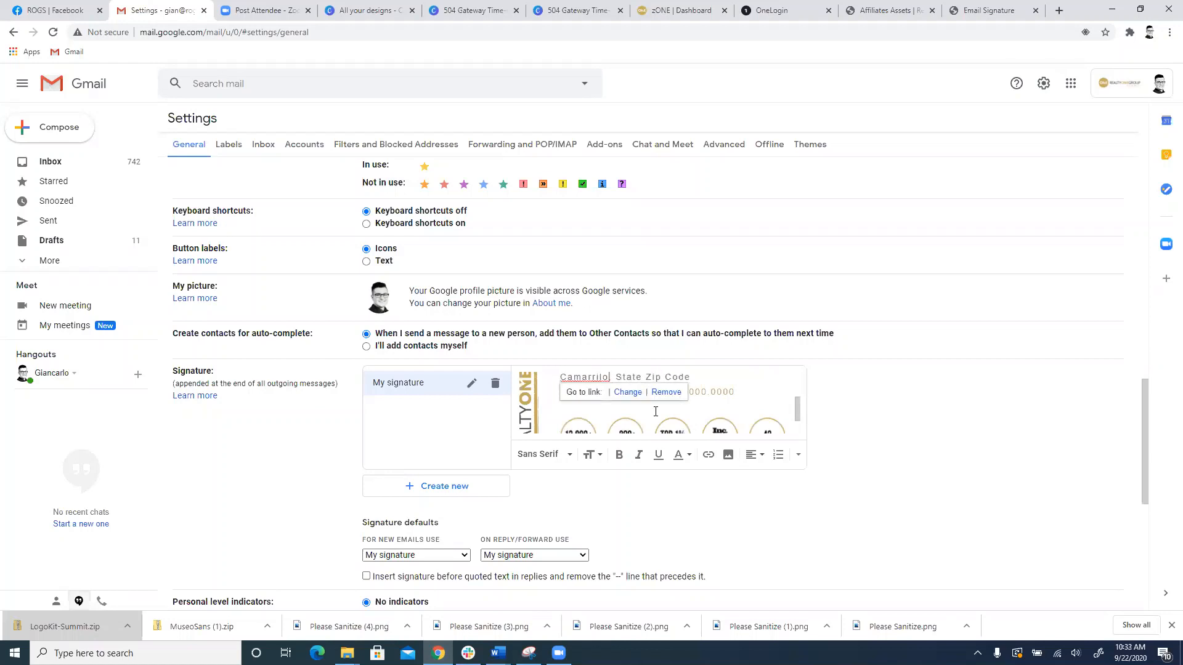
key("BackSpace")
key("BackSpace")
key("BackSpace")
key("BackSpace")
type("illo")
scroll(647, 388, "down", 2)
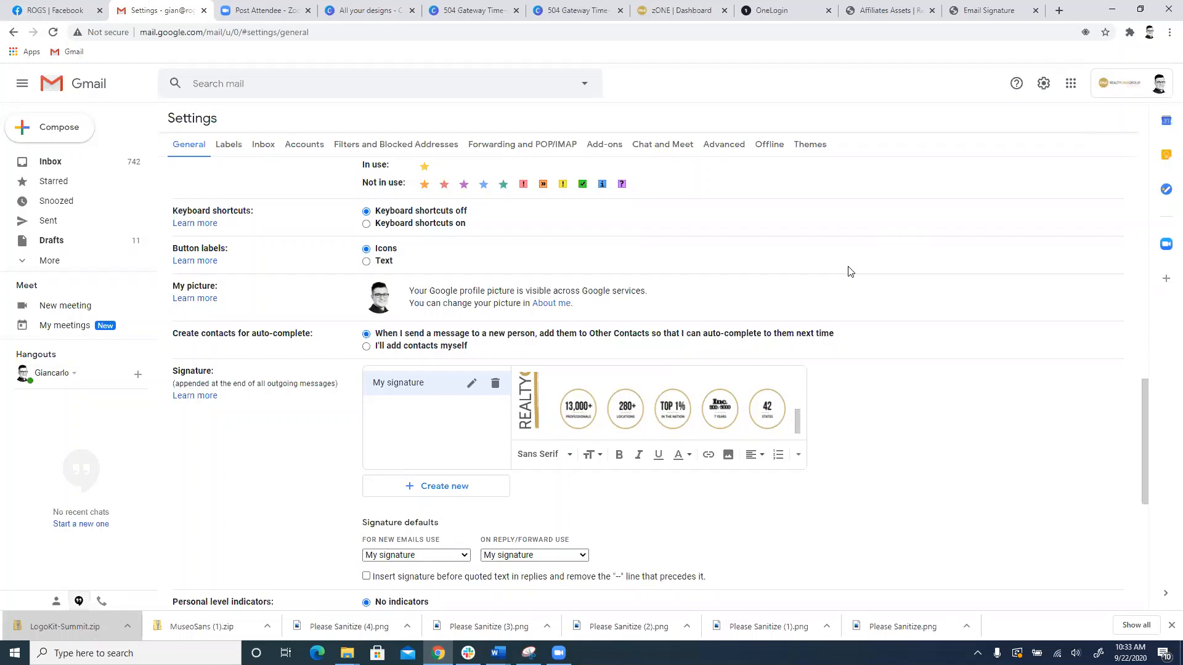
Step: Reload the Gmail settings page to discard the unsaved signature edits
left_click(1072, 87)
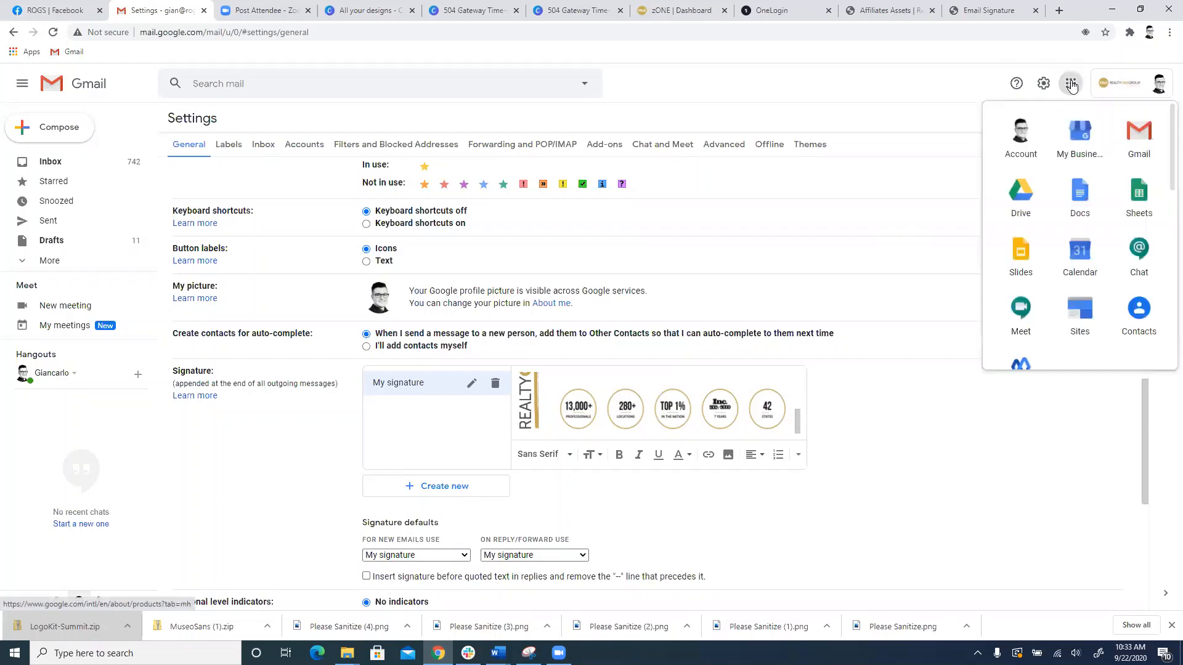
left_click(876, 139)
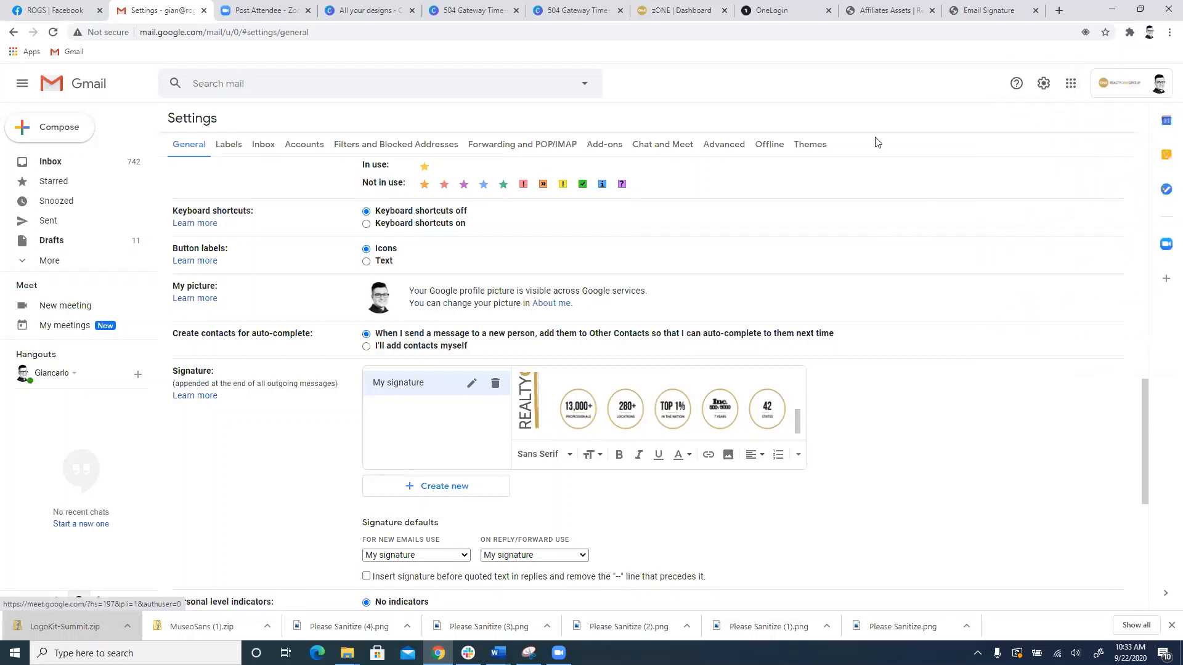
left_click(57, 34)
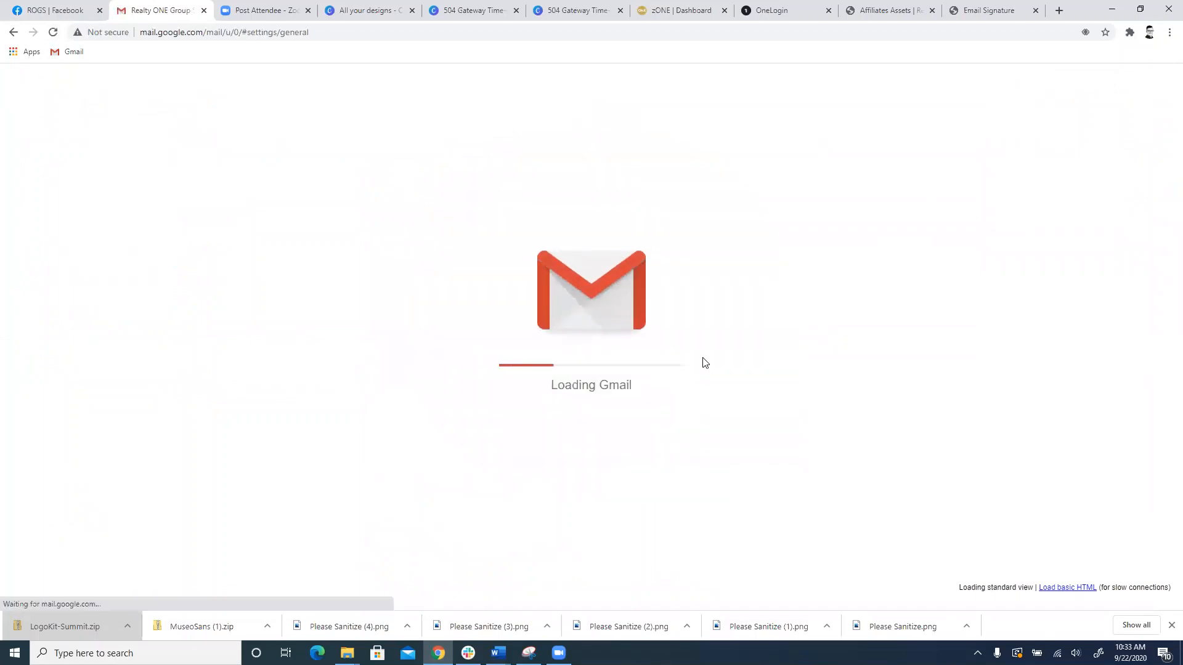
Step: Examine the original signature's name, contact lines, license line, badges and social media icons
scroll(705, 357, "down", 10)
scroll(711, 356, "down", 2)
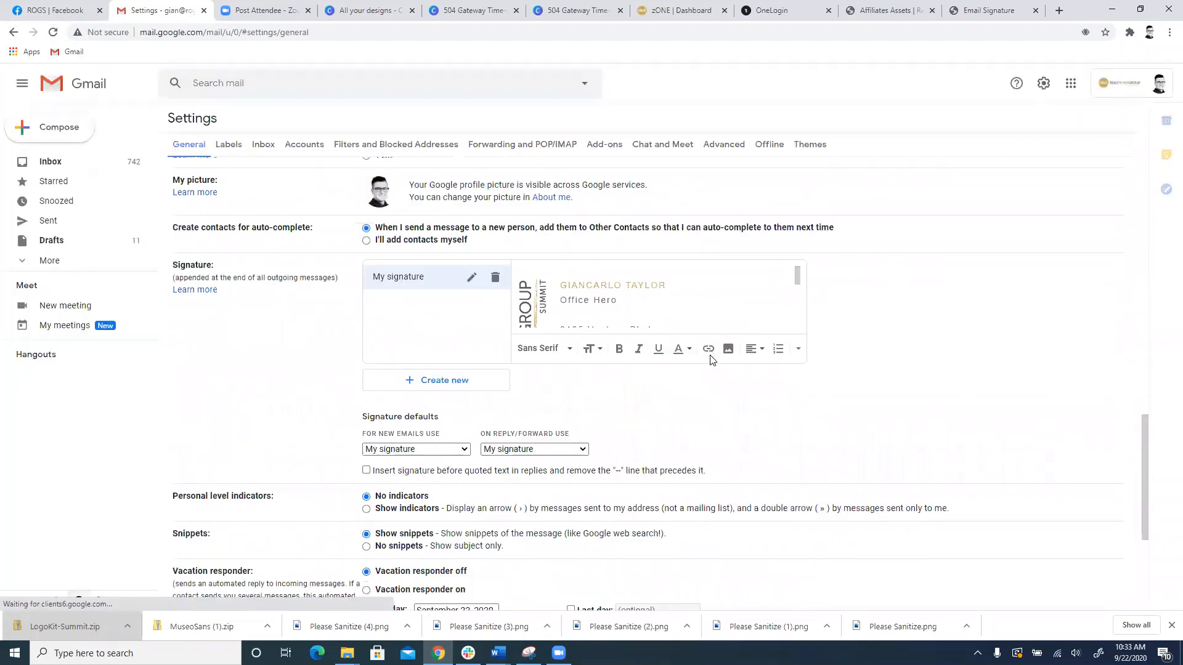
scroll(711, 360, "up", 2)
scroll(726, 388, "down", 3)
scroll(726, 388, "up", 3)
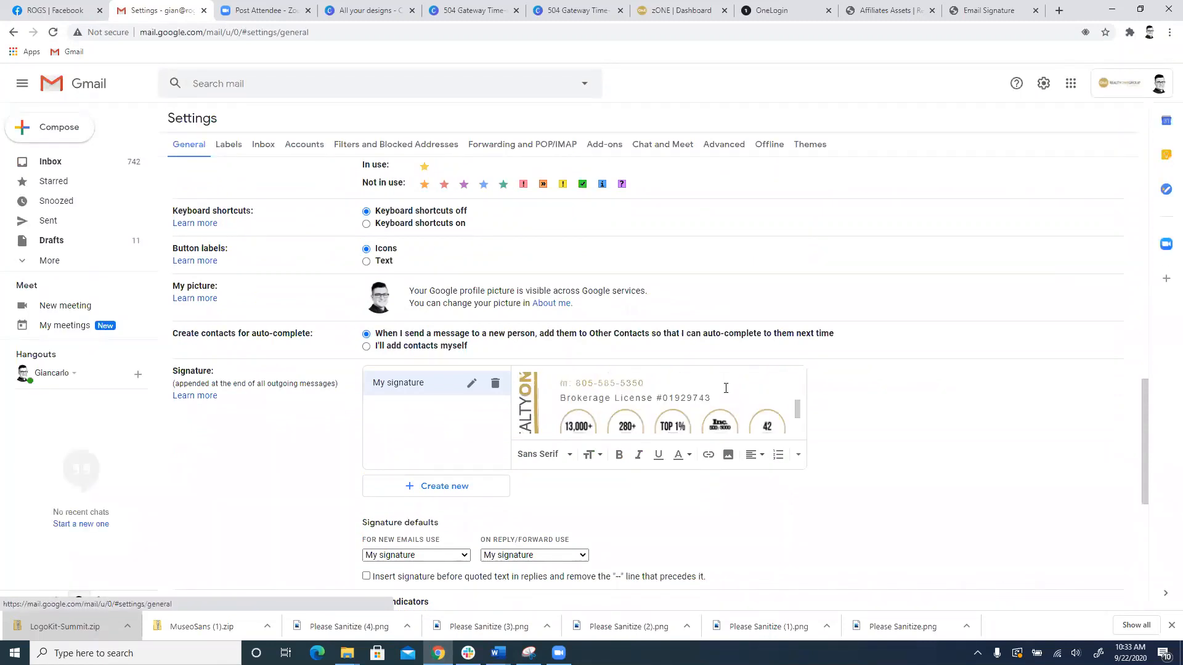
scroll(722, 395, "down", 2)
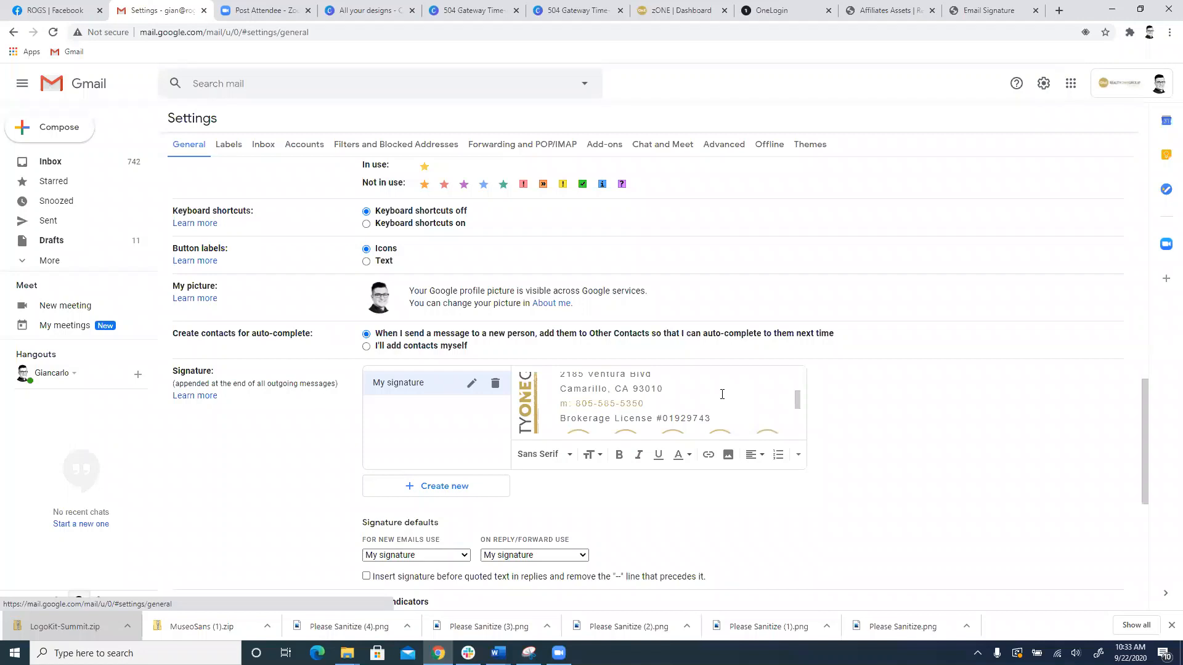
scroll(722, 394, "down", 2)
scroll(722, 396, "down", 1)
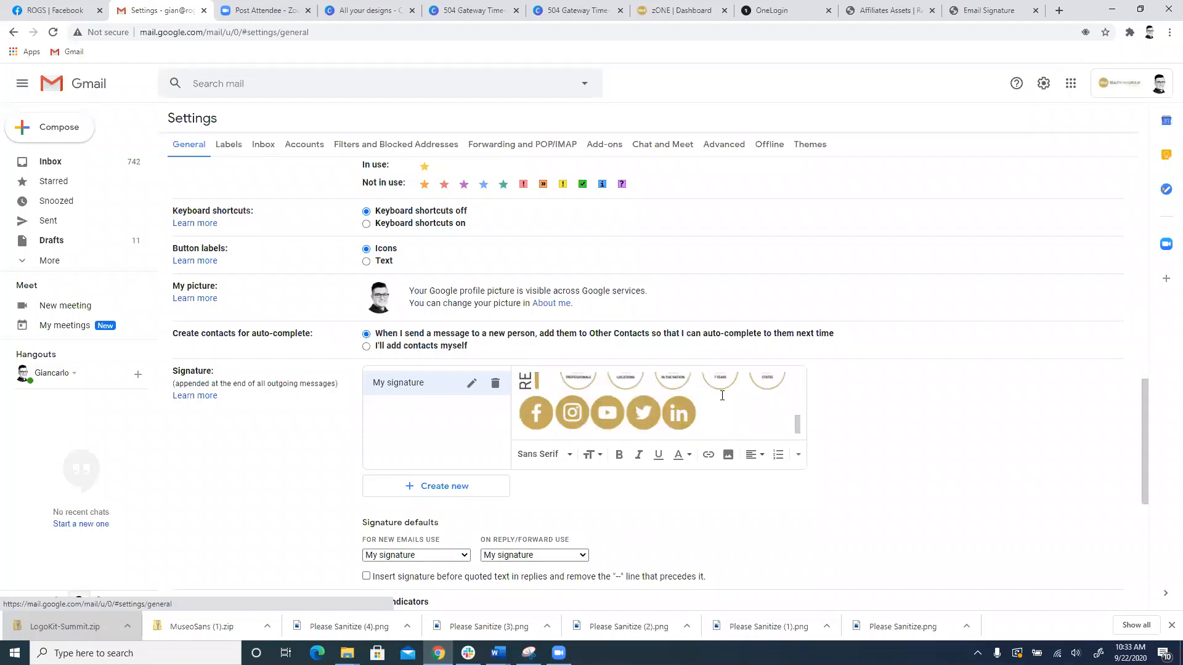
Step: Select individual social media icons at the end of the signature, including YouTube and LinkedIn, to inspect their options
left_click(533, 425)
left_click(572, 413)
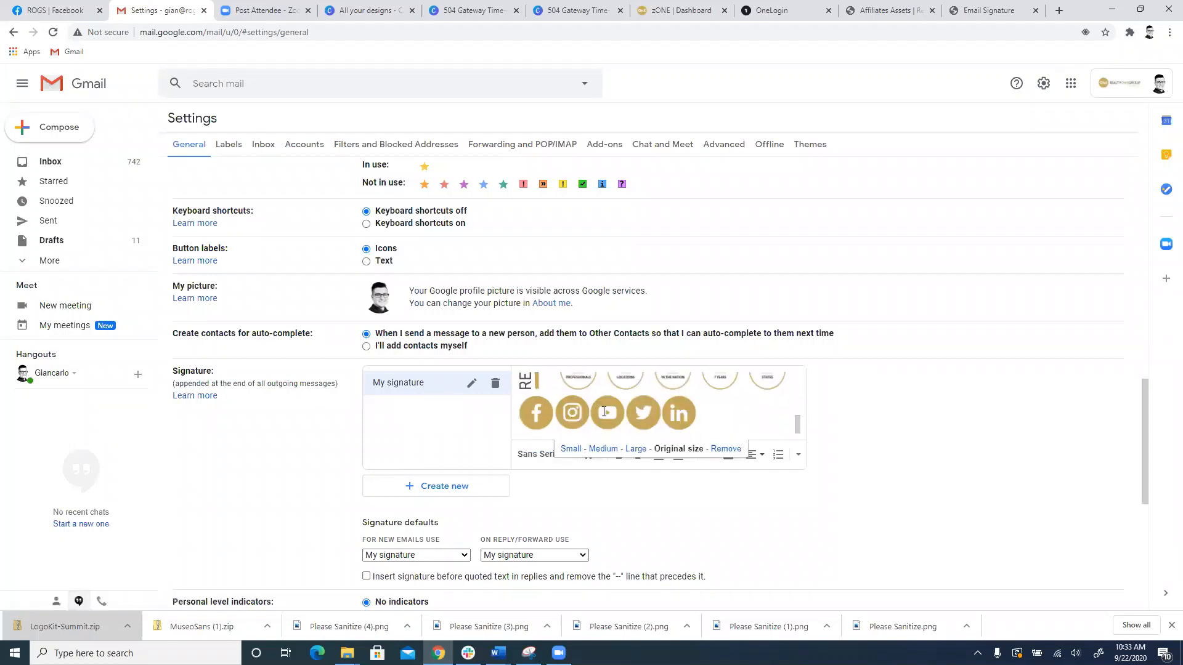
left_click(608, 413)
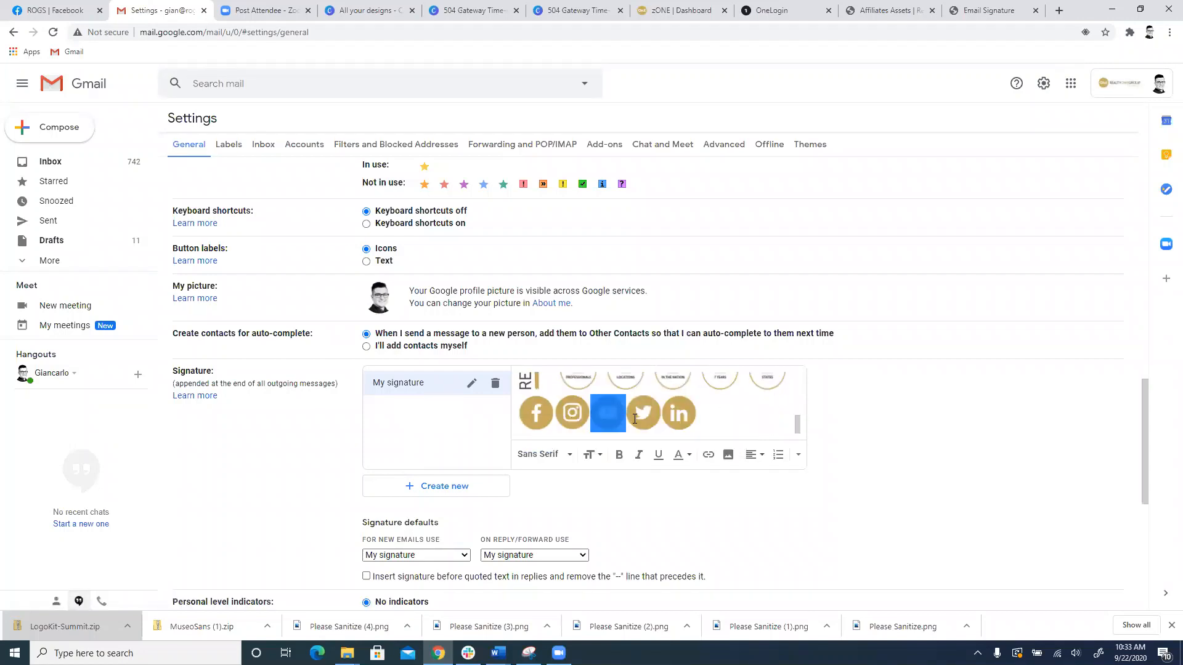
left_click(706, 414)
left_click_drag(718, 414, 664, 424)
right_click(671, 418)
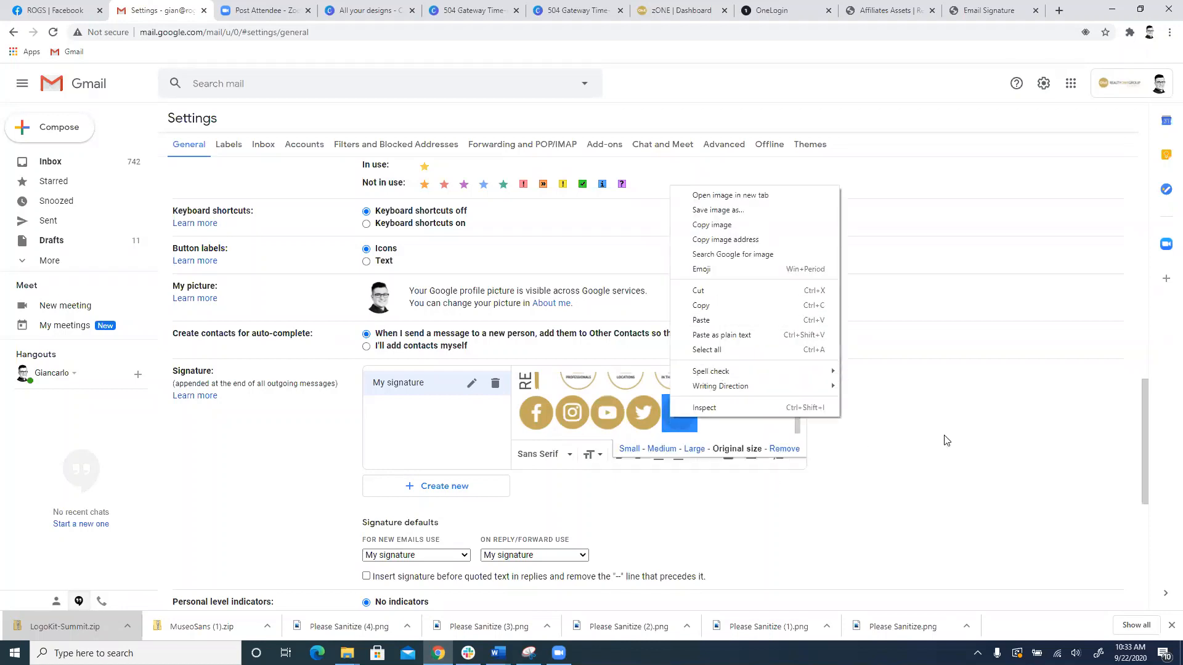
left_click(710, 421)
left_click_drag(698, 416, 664, 424)
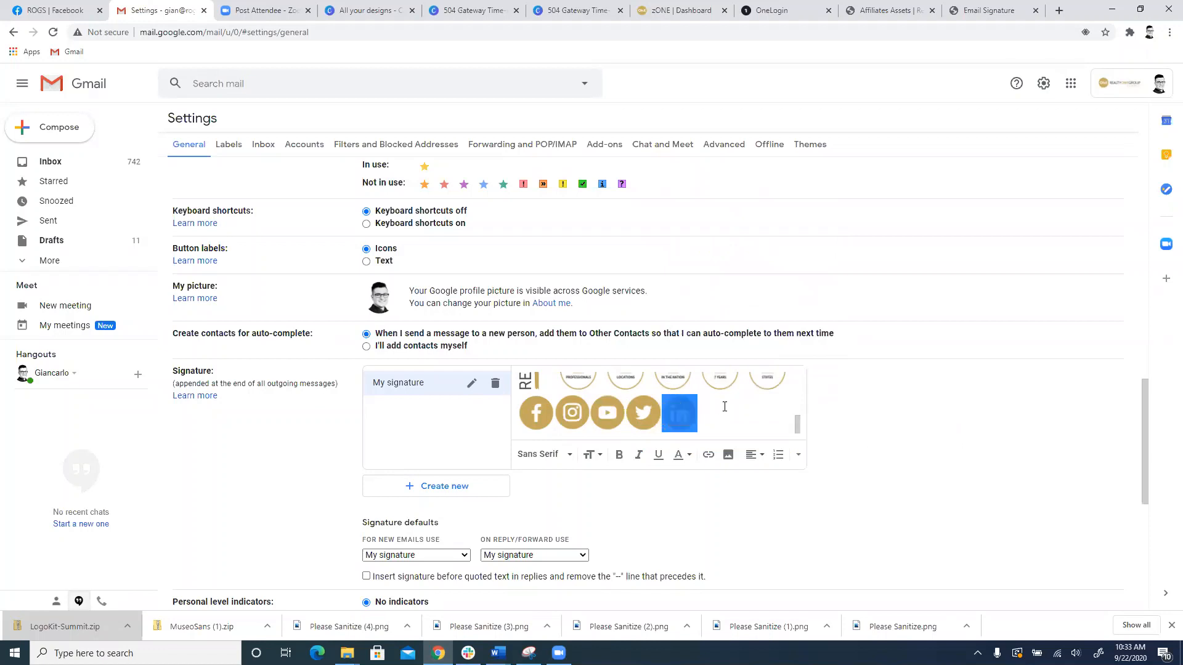
Step: Select the Facebook icon in the email signature and open its link settings
left_click(556, 409)
left_click_drag(554, 410, 520, 415)
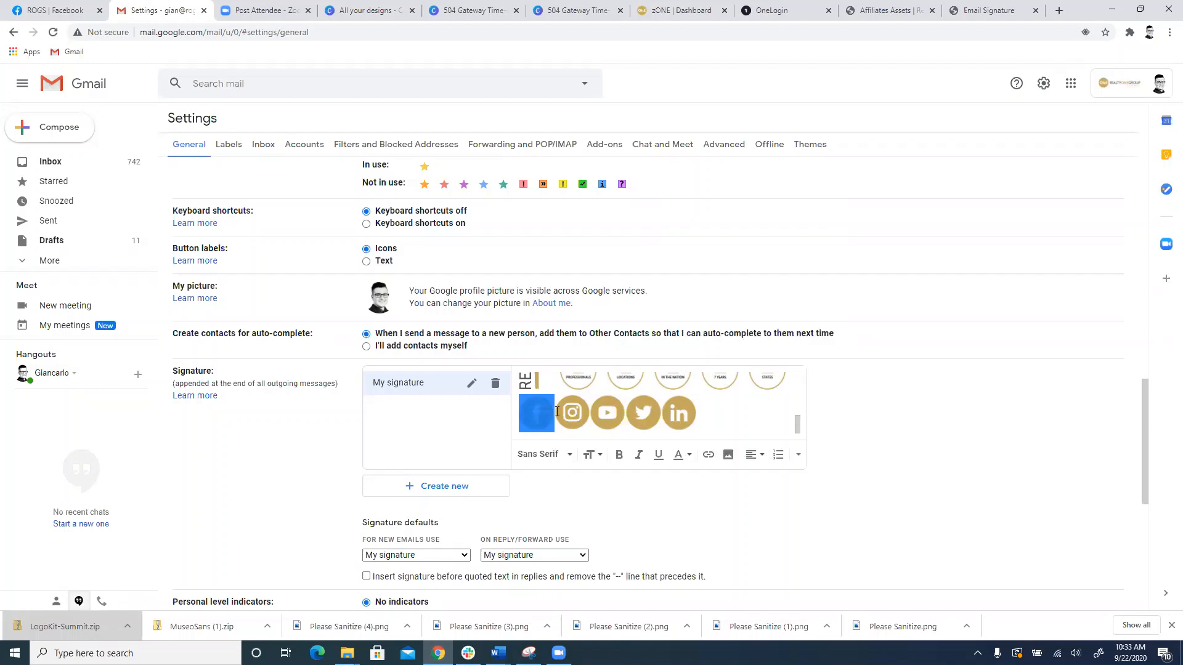
left_click(706, 456)
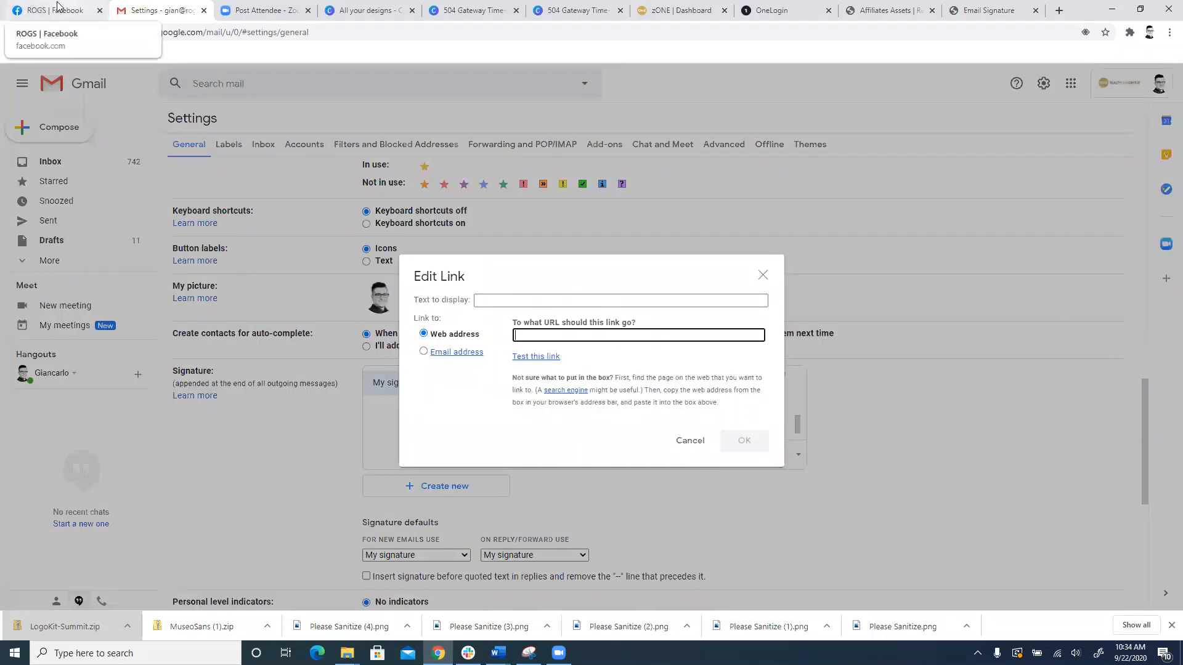
Step: Open the Realty ONE Group Summit page on Facebook and copy its web address
left_click(82, 54)
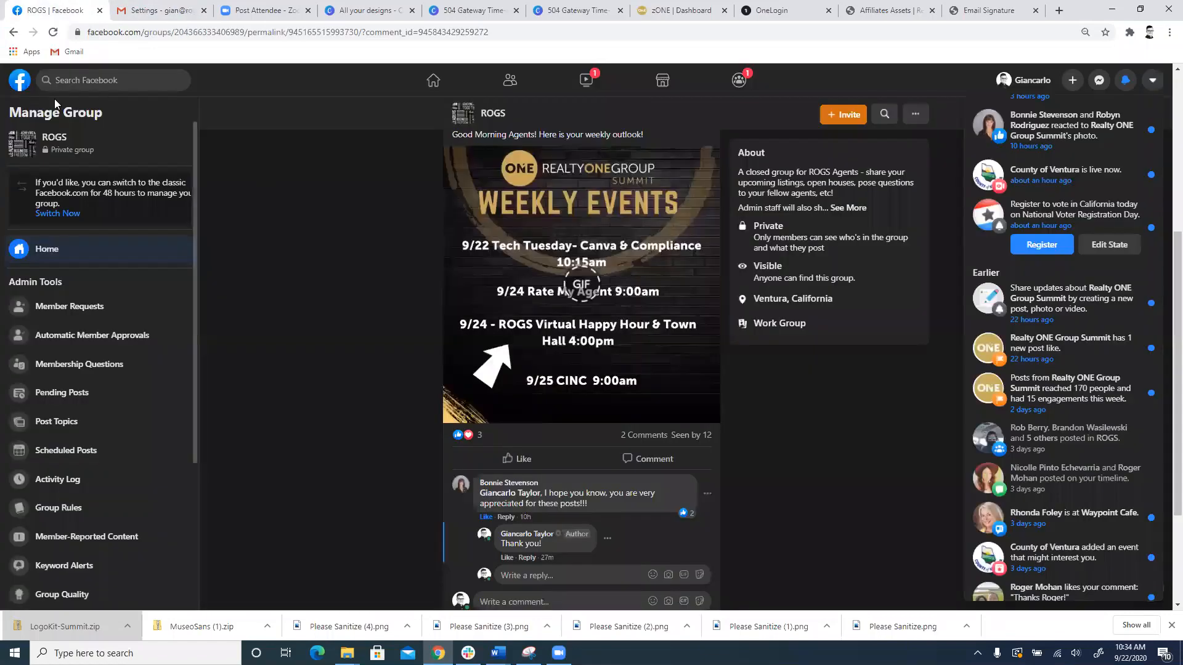
left_click(19, 86)
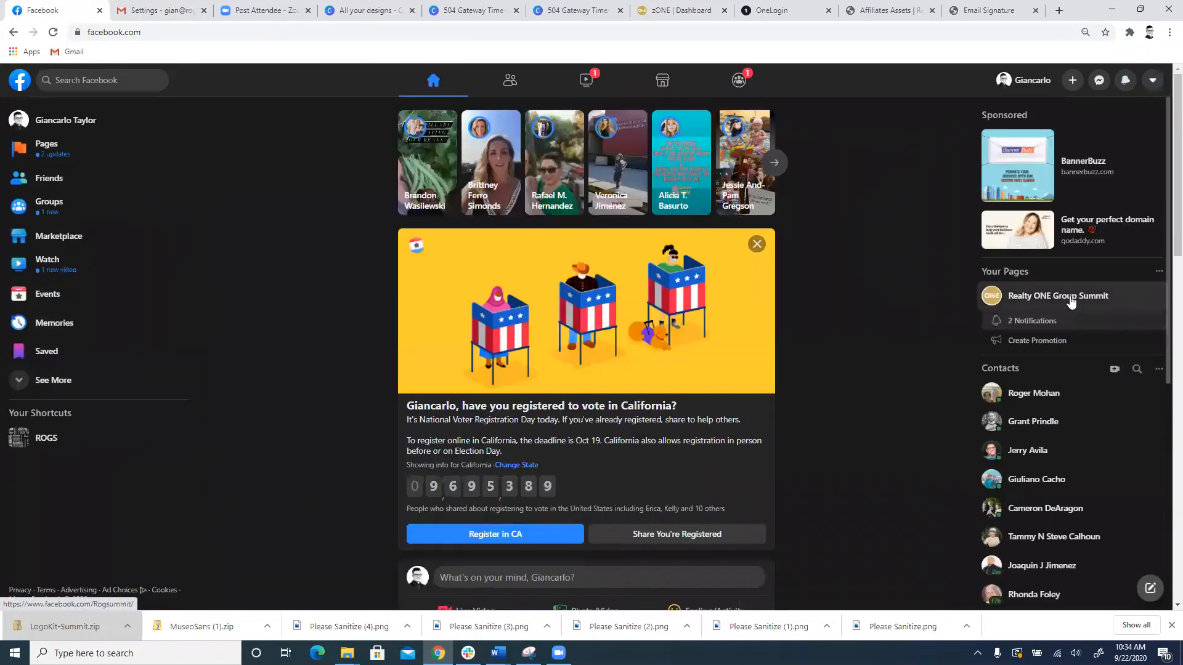
left_click(1023, 297)
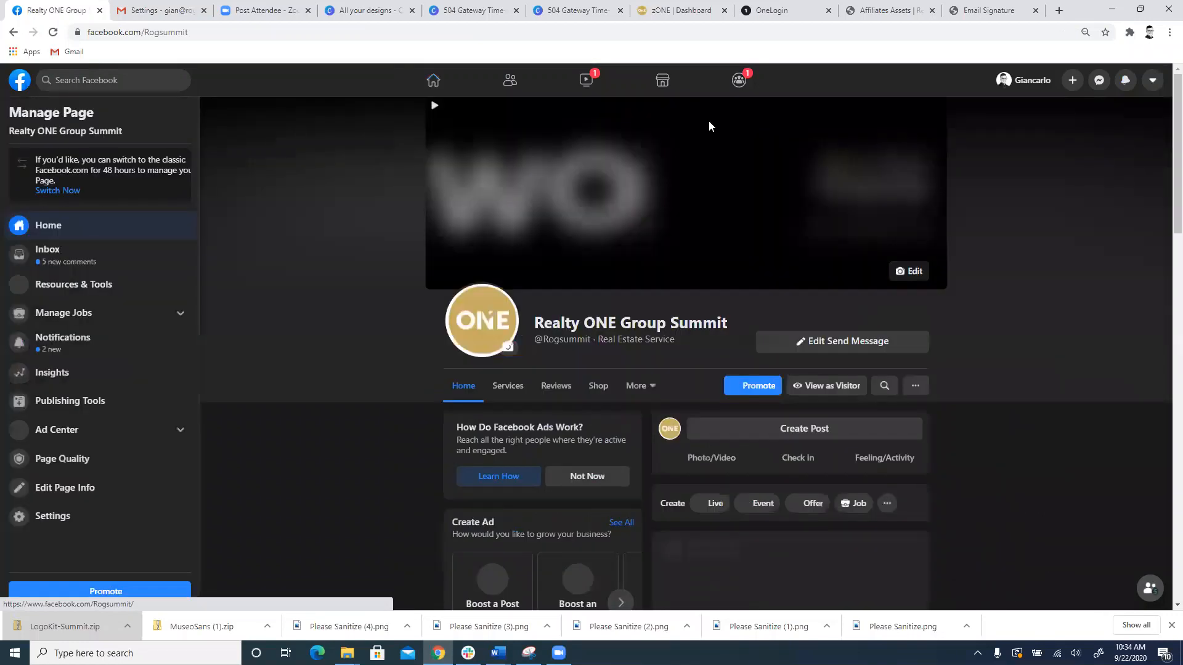
left_click(222, 33)
key("ctrl+c")
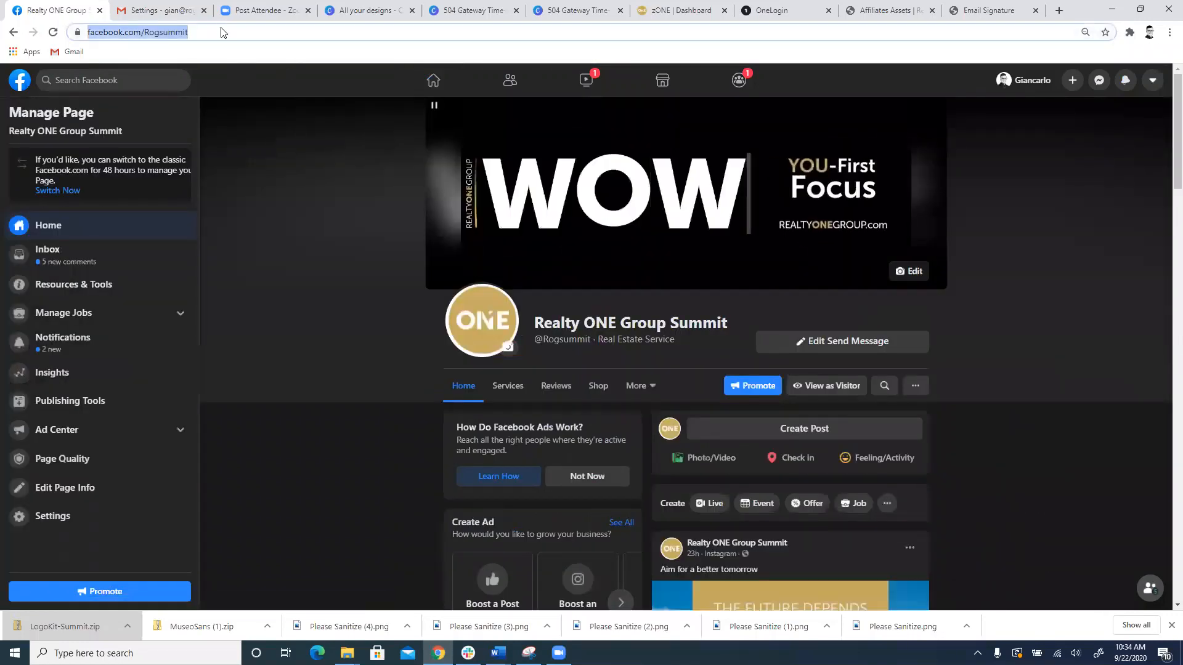
right_click(222, 29)
left_click(259, 96)
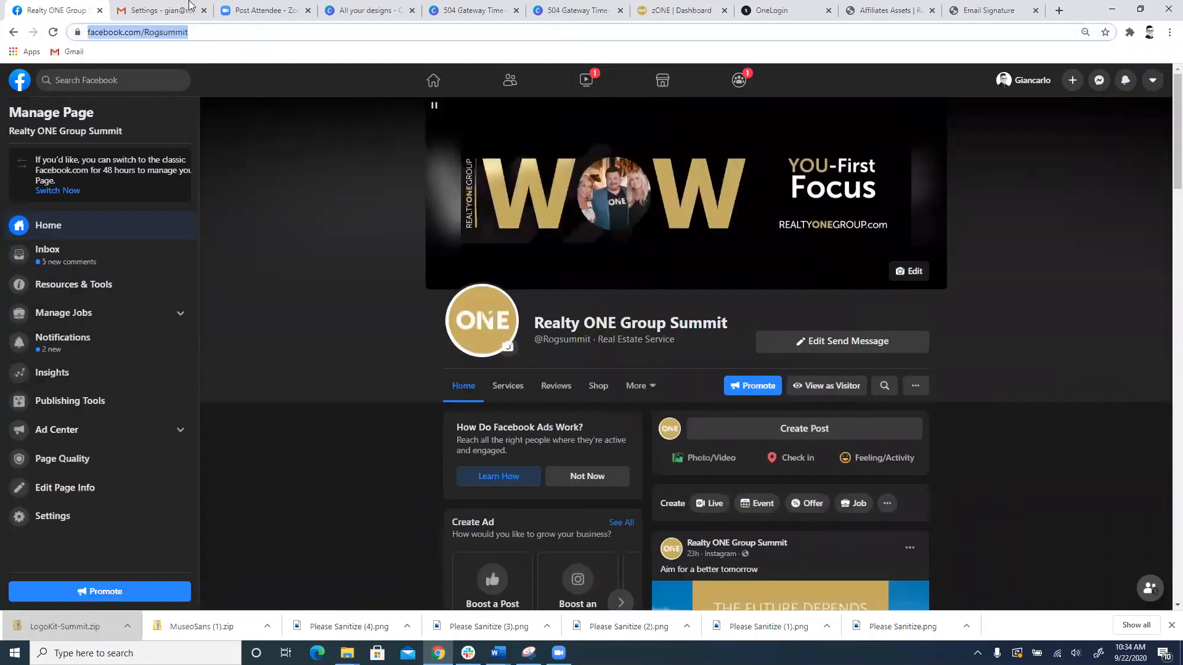
Step: Set the signature's Facebook icon to link to facebook.com/Rogsummit in Gmail
key("ctrl+Tab")
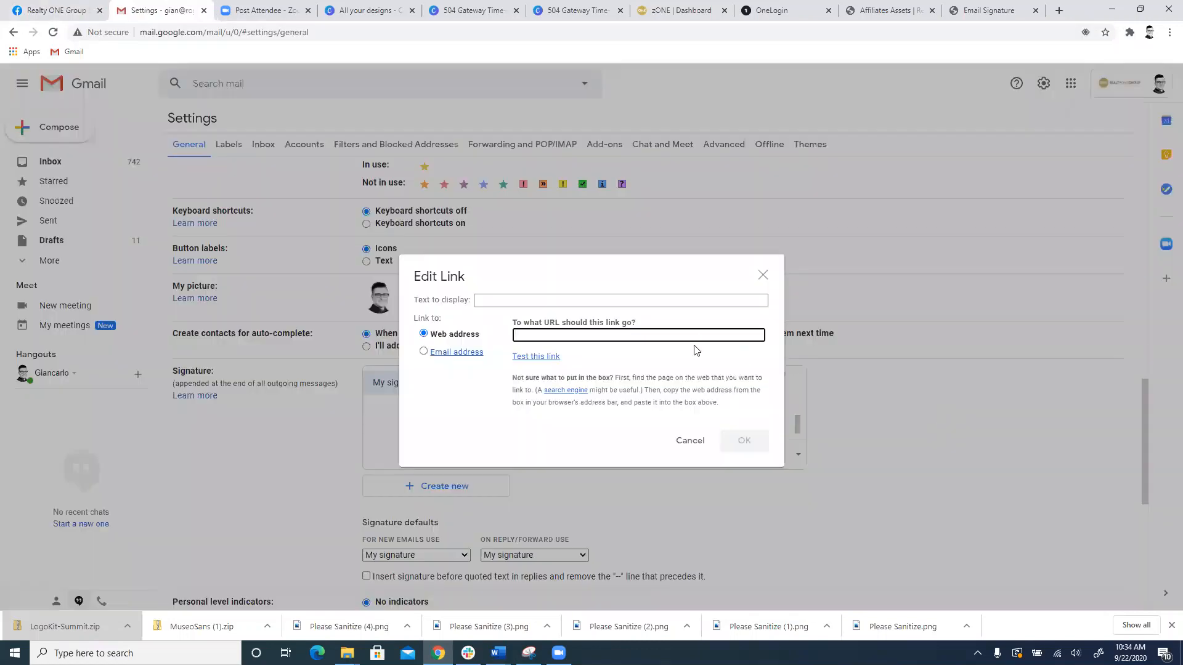
key("ctrl+v")
left_click(733, 439)
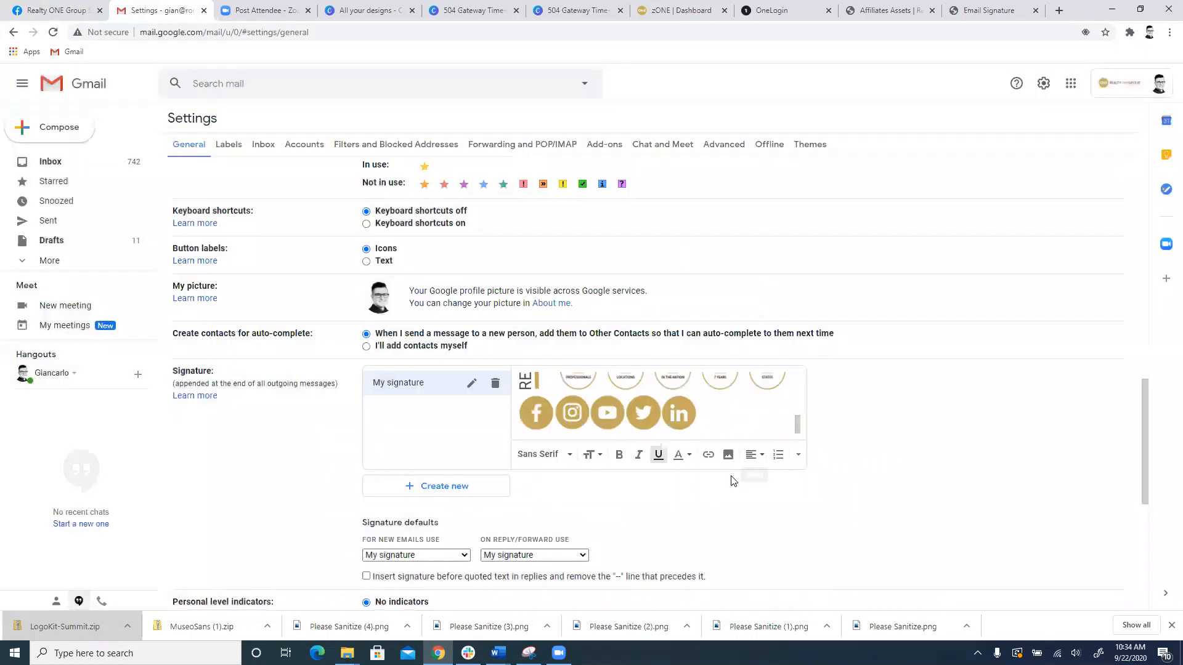
Step: Test the Facebook icon's link from the signature editor, and return to the Gmail settings
left_click(530, 414)
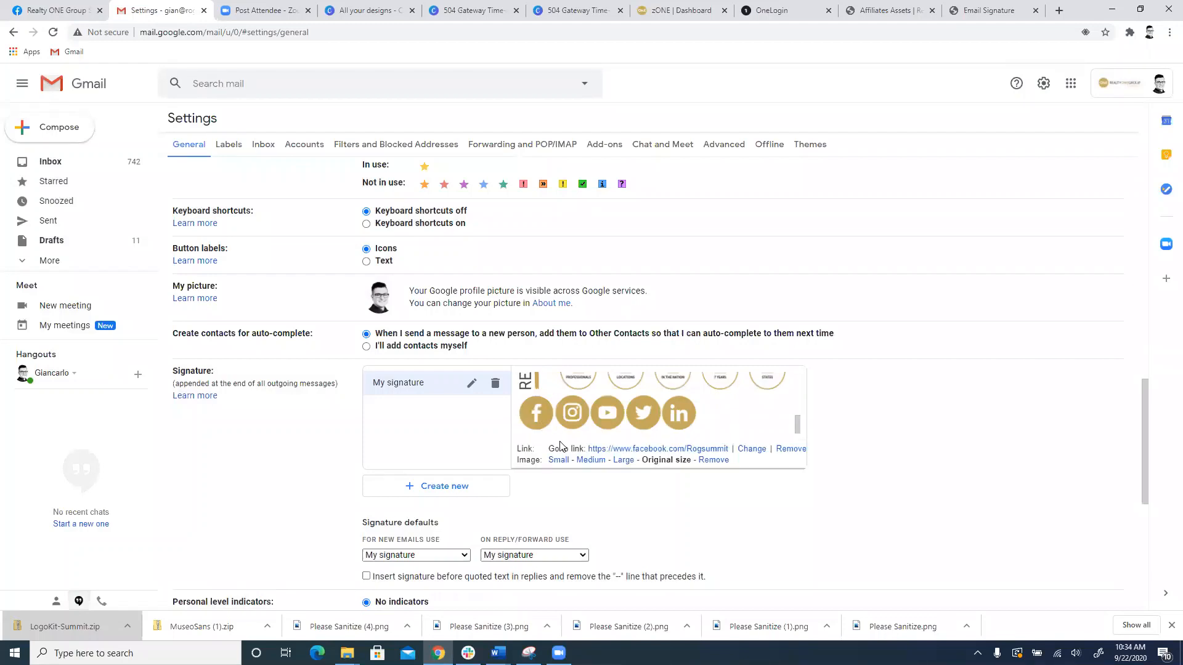
left_click(671, 450)
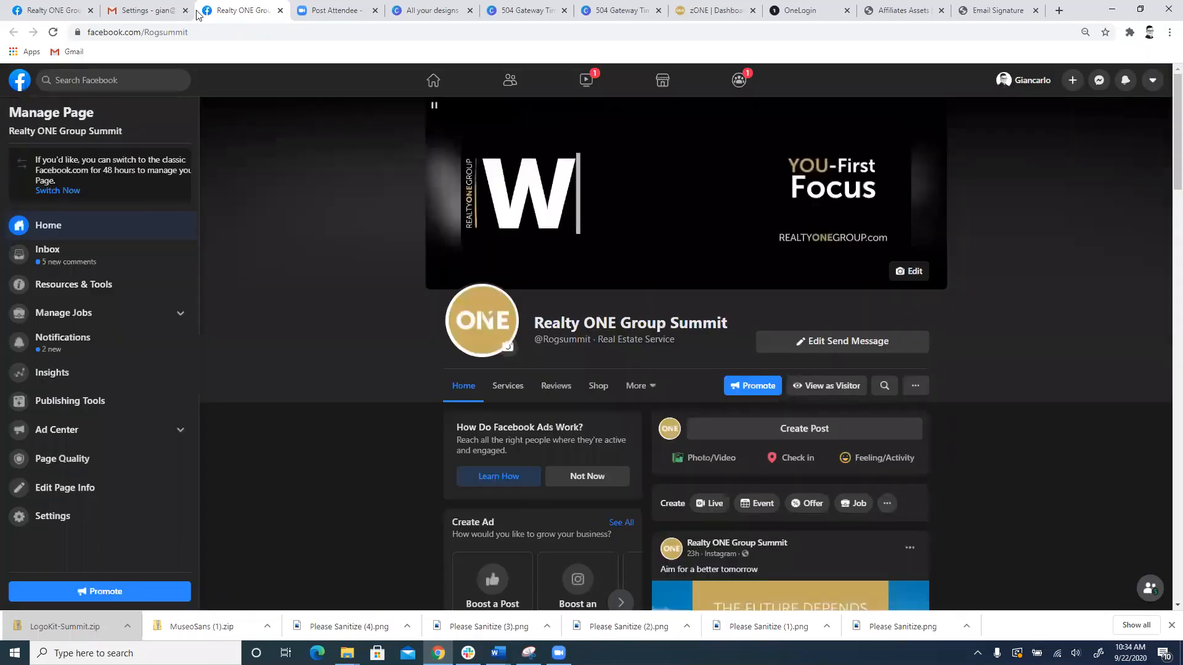
left_click(152, 11)
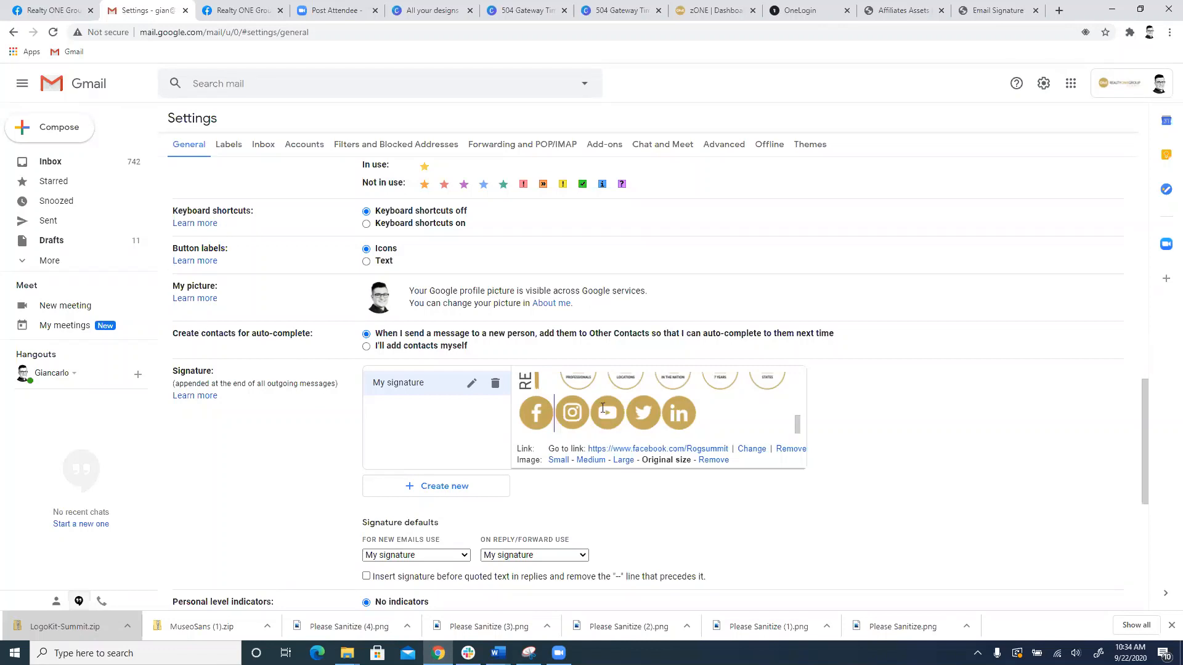
Step: Switch to Canva's list of all designs and open the "Buying or selling?" Unmeeting design
left_click(535, 7)
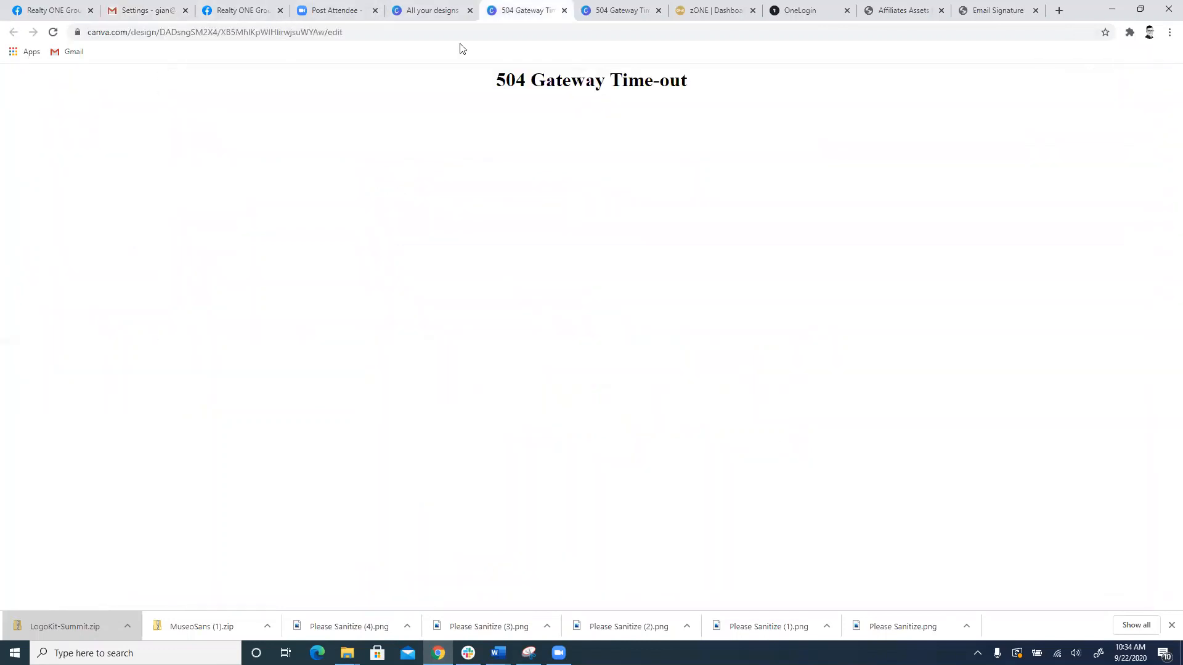
left_click(466, 5)
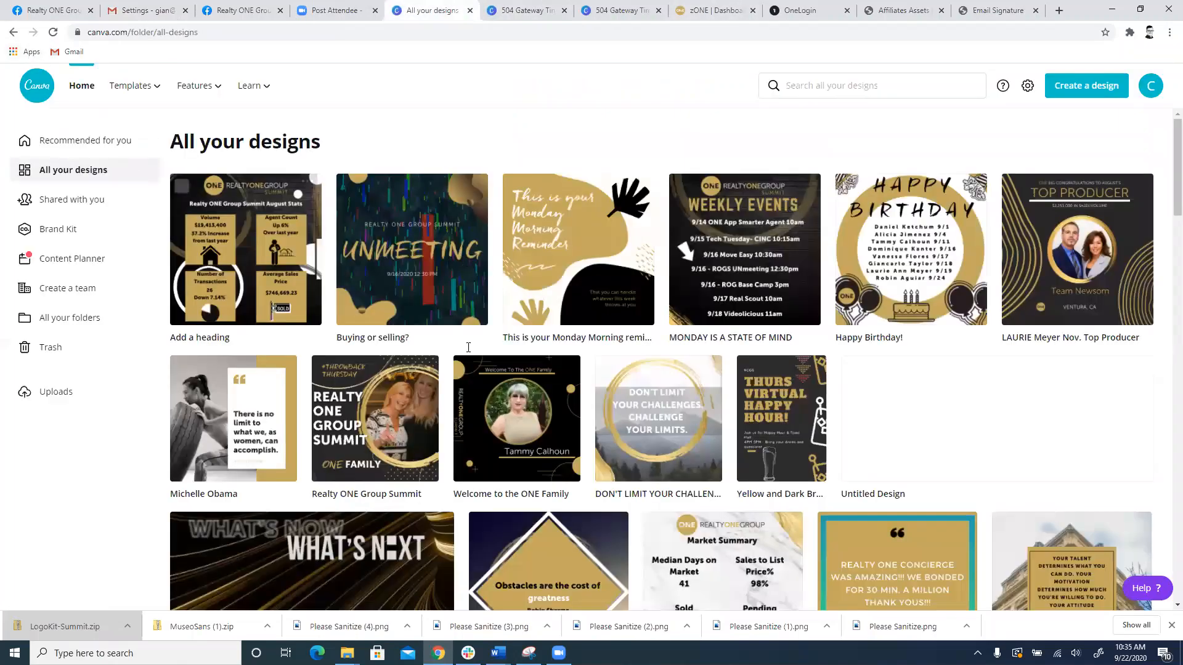
scroll(527, 331, "down", 1)
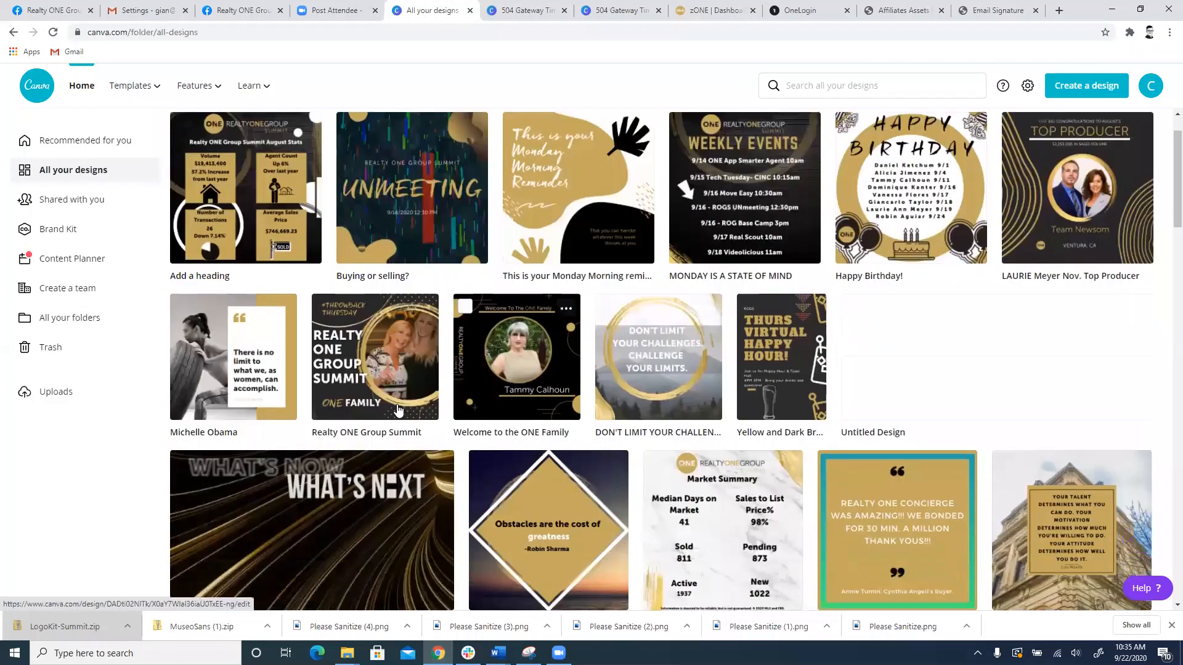
left_click(464, 176)
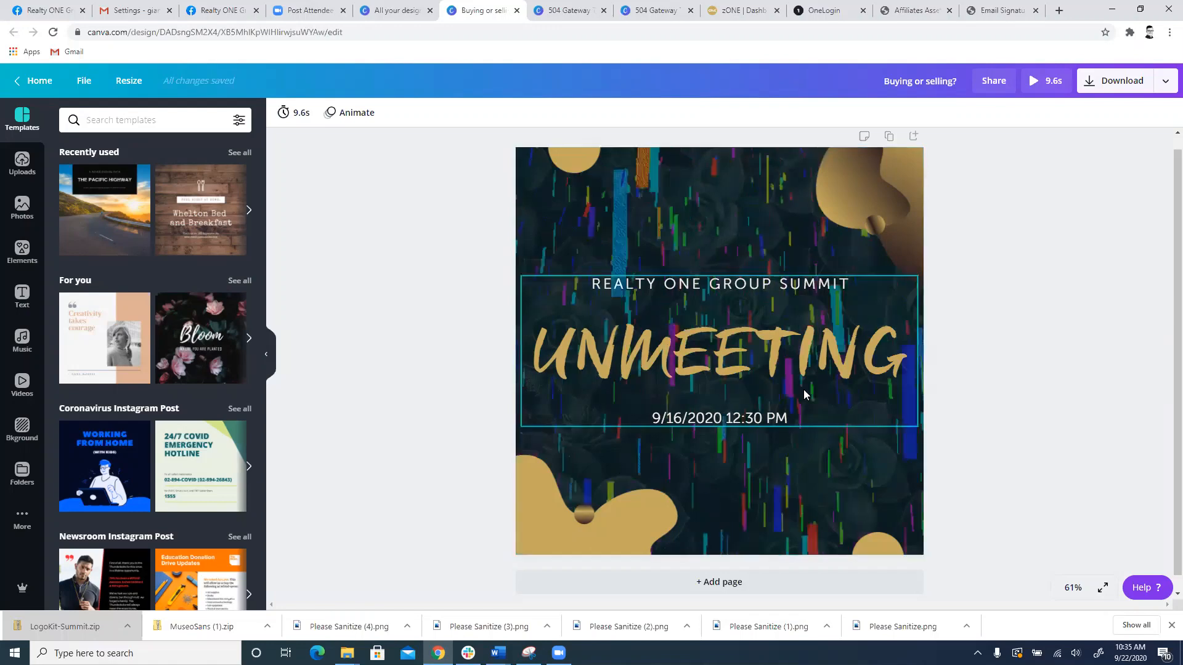
Step: Delete the date, the UNMEETING title, the REALTY ONE GROUP SUMMIT line and the animated confetti from the design
left_click(866, 414)
key("Delete")
left_click(791, 346)
key("Delete")
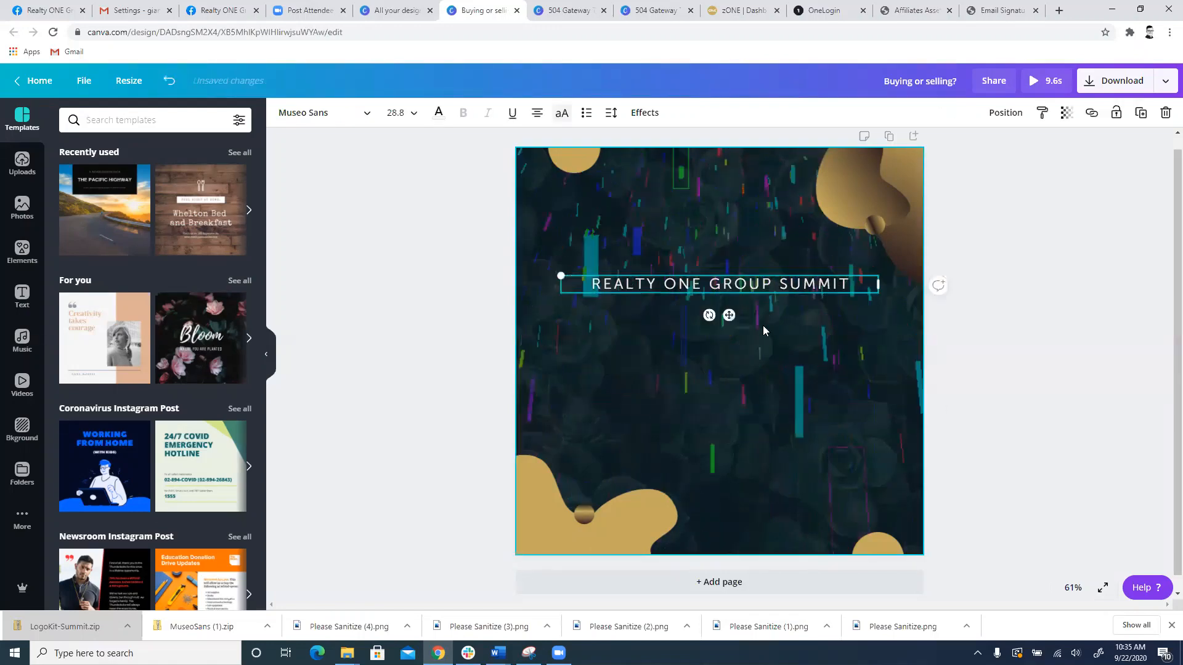
left_click(760, 282)
key("Delete")
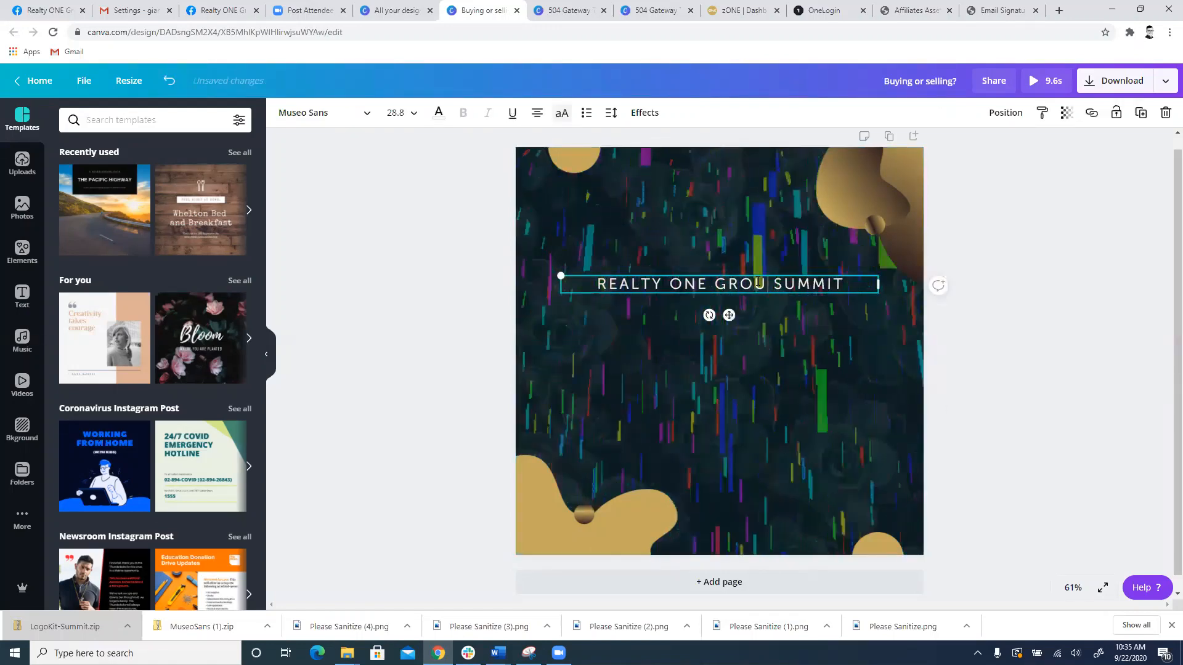
left_click(817, 333)
left_click(798, 298)
key("Delete")
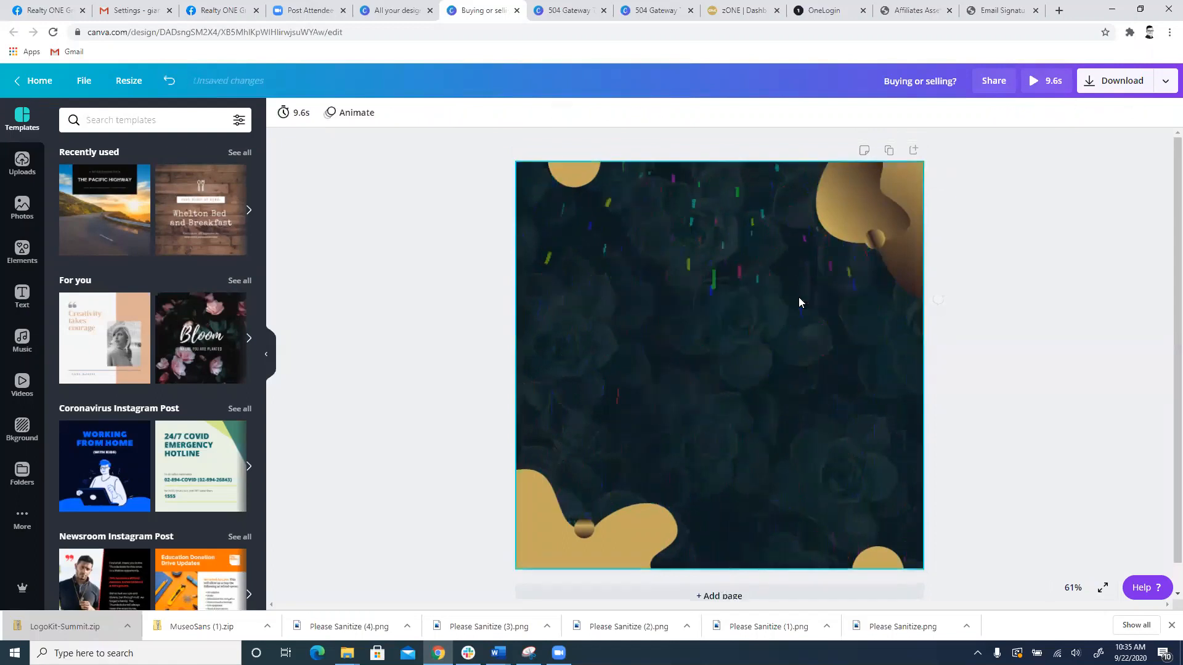
key("Delete")
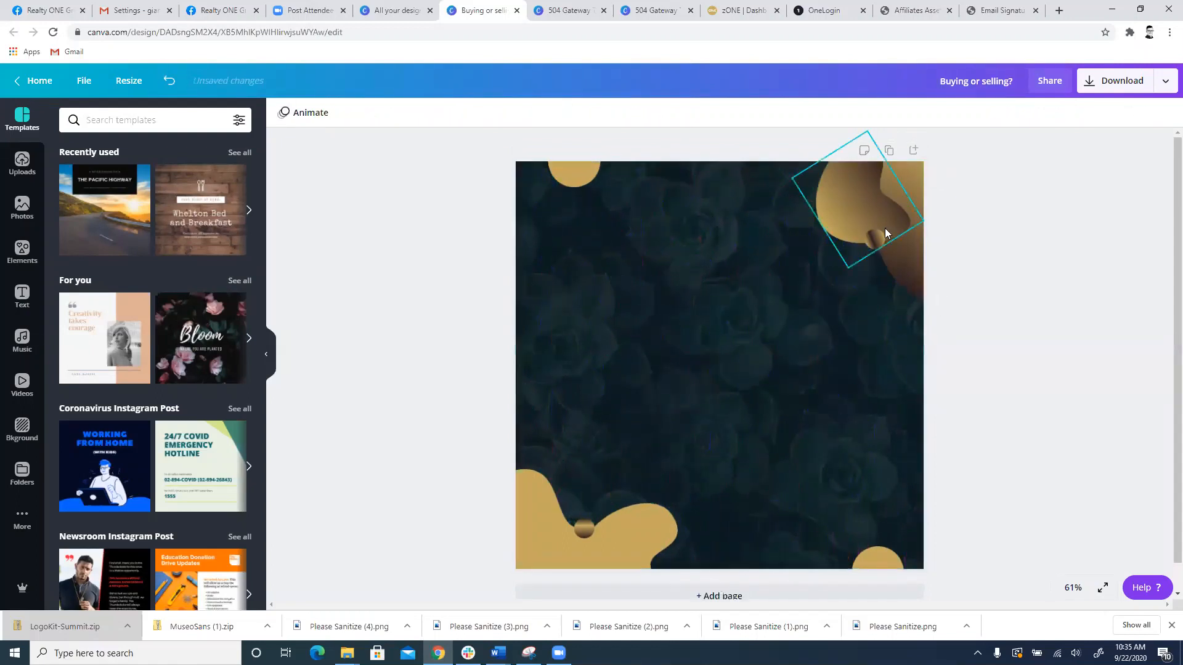
Step: Delete all the gold corner shapes and circles and the succulent background image, leaving only the dark background colour
left_click(880, 220)
key("Delete")
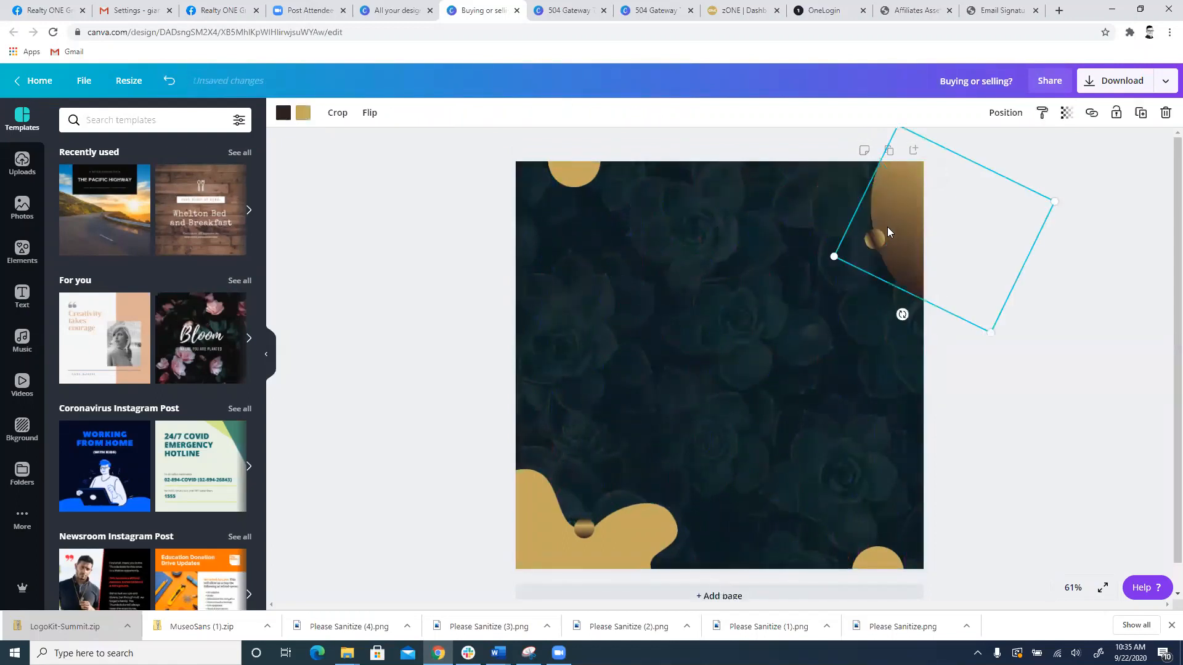
left_click(588, 528)
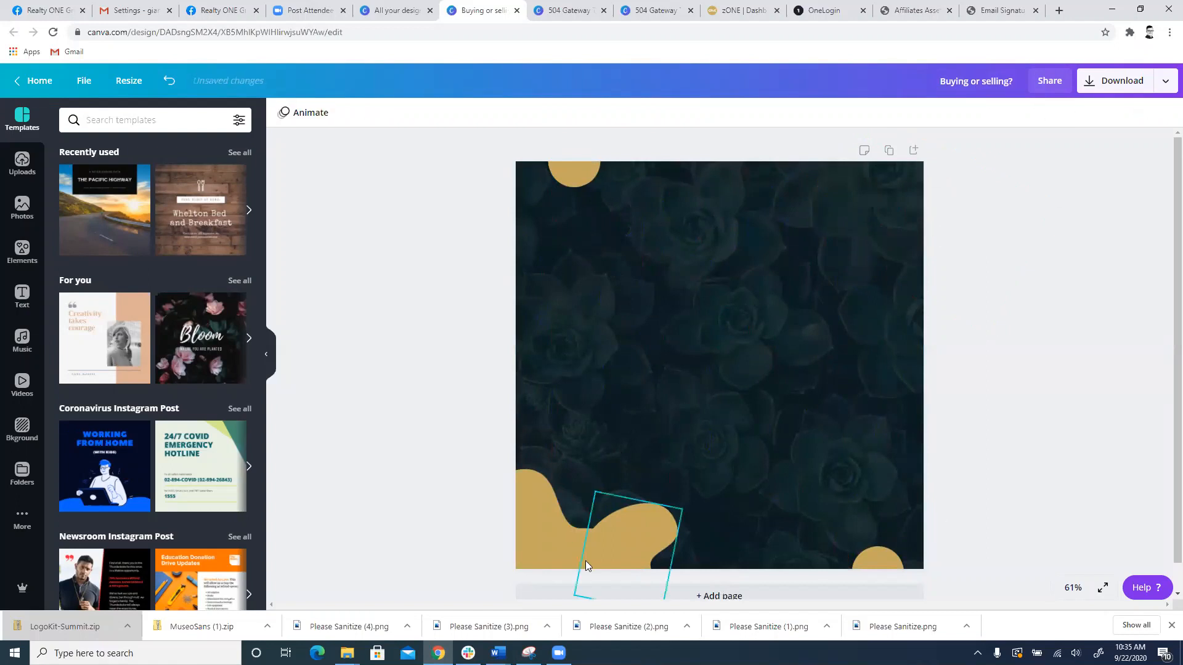
key("Delete")
left_click(576, 185)
key("Delete")
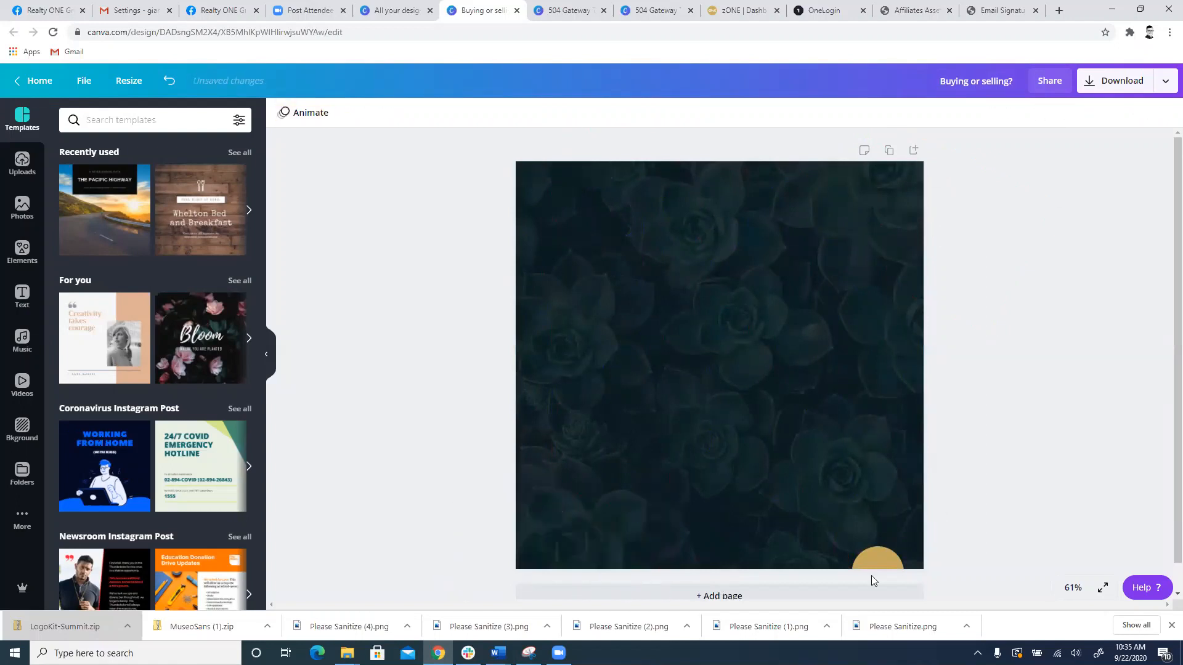
left_click(871, 575)
key("Delete")
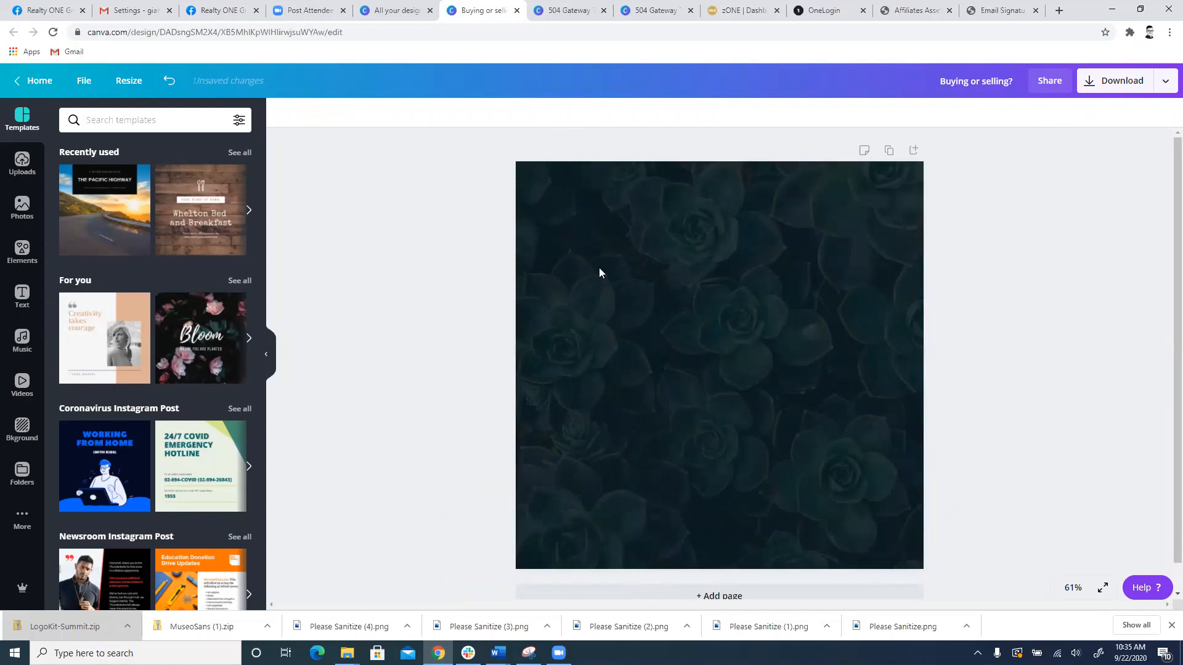
left_click(709, 271)
key("Delete")
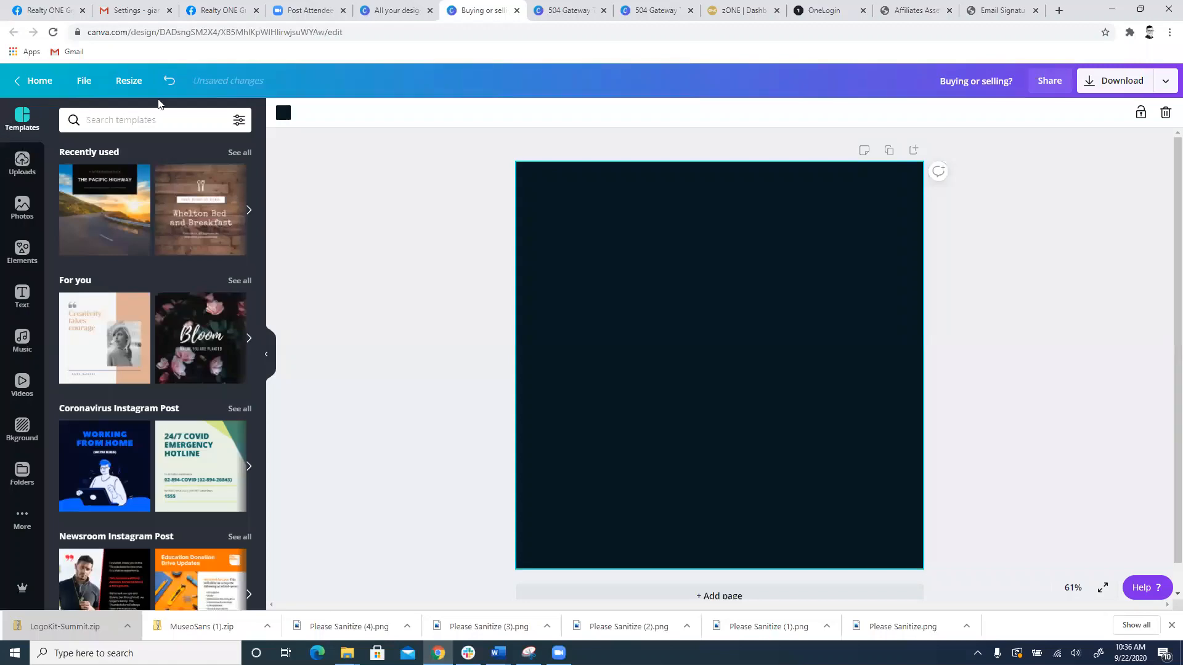
Step: Visit the zONE dashboard and open the ONE Branding site from OneLogin to view its resource categories
key("ctrl+Tab")
key("ctrl+Tab")
key("ctrl+Tab")
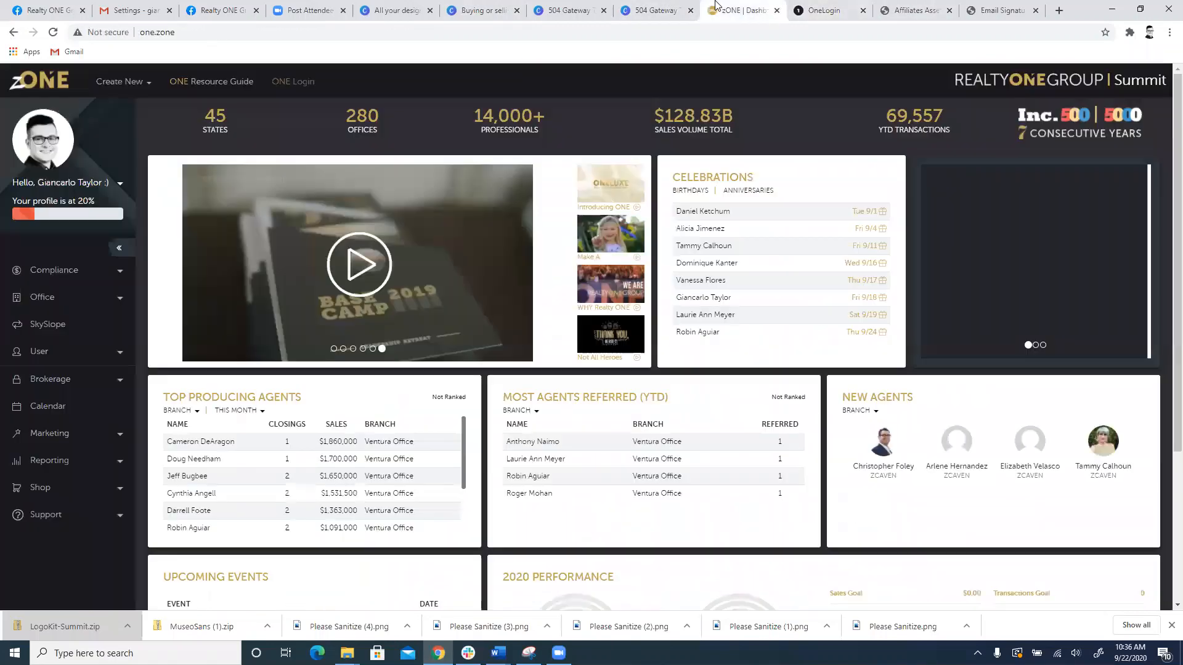
key("ctrl+Tab")
key("ctrl+Tab")
key("ctrl+shift+Tab")
key("ctrl+shift+Tab")
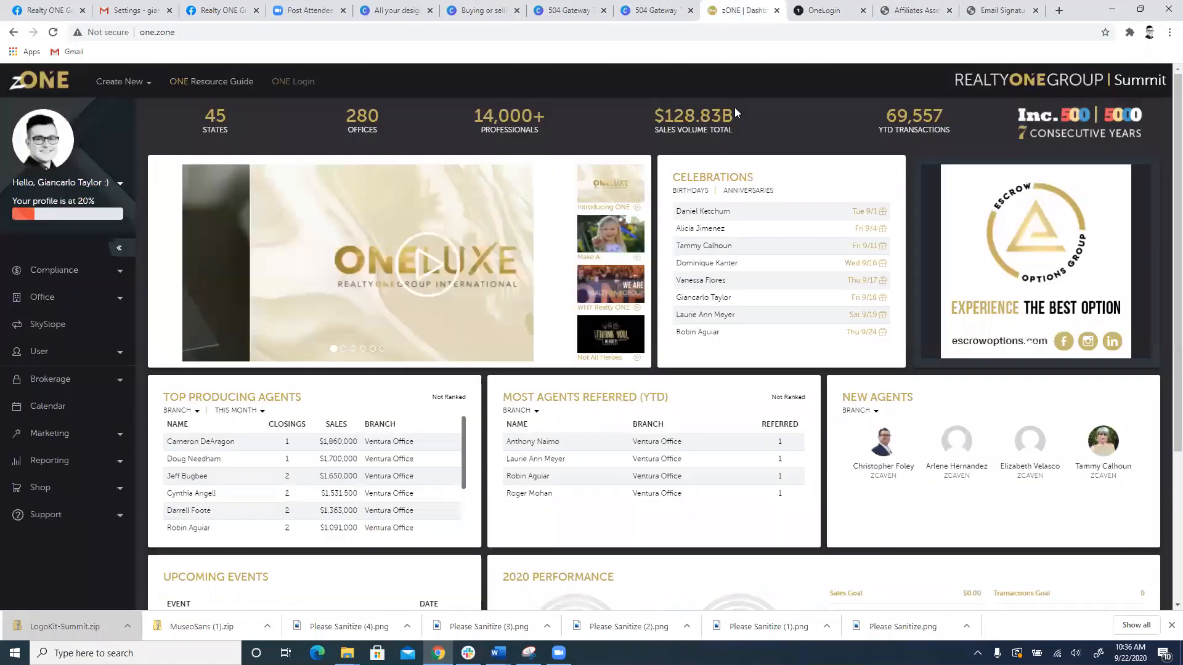
left_click(818, 13)
left_click(626, 238)
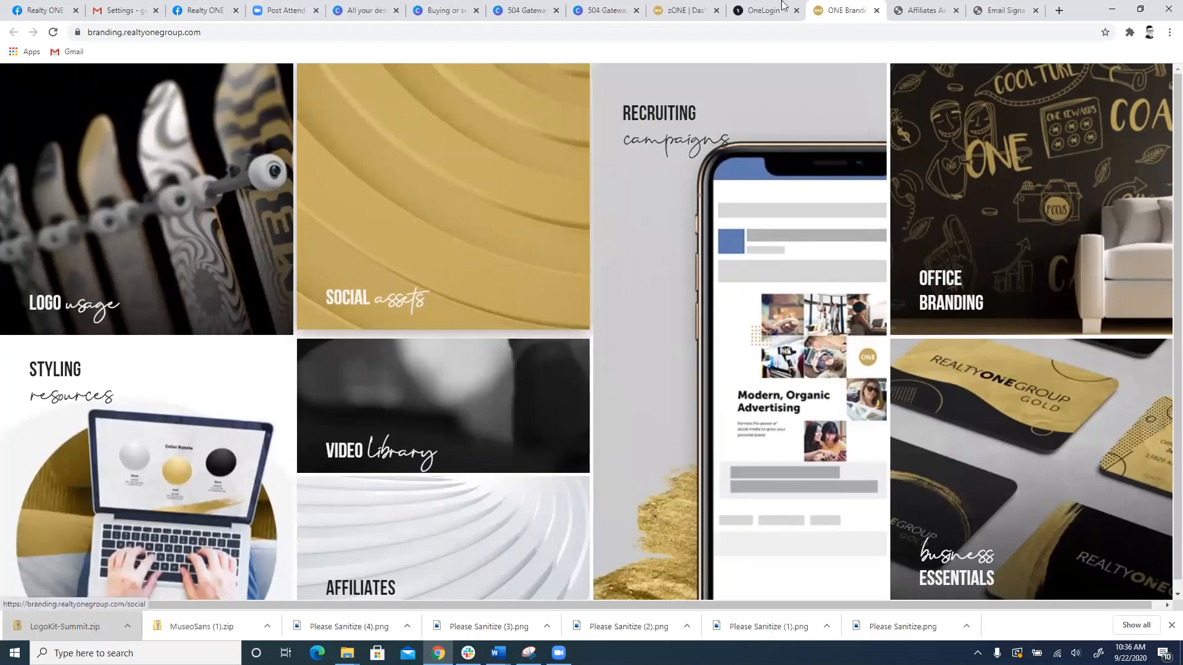
left_click(704, 8)
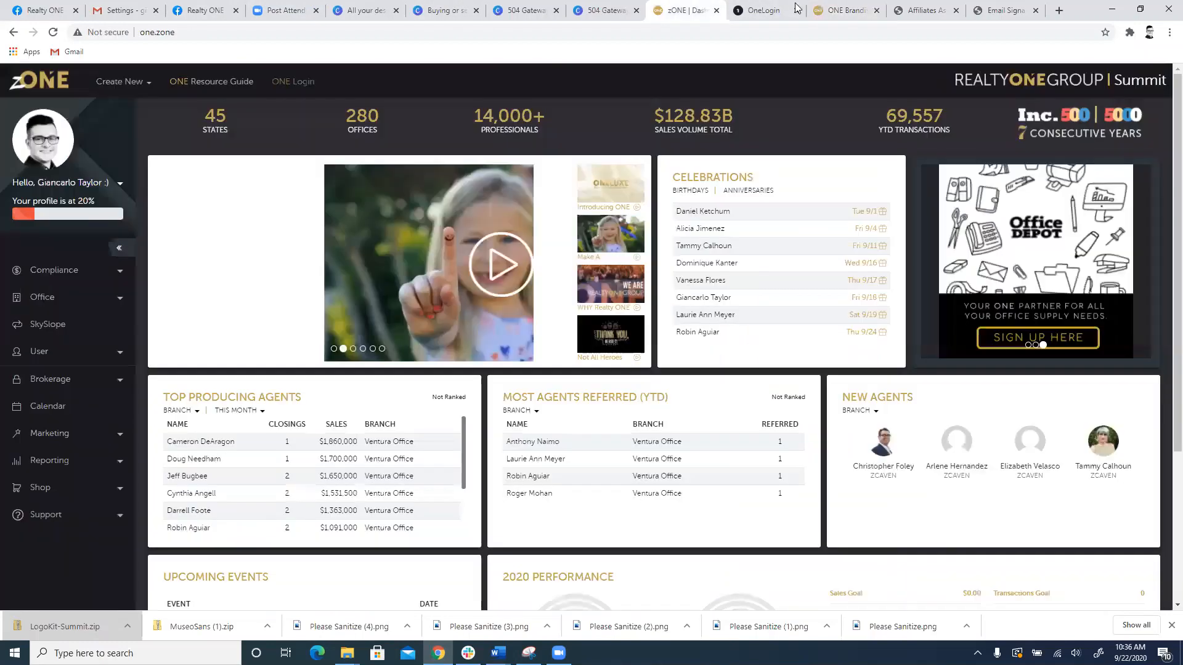
Step: Switch back to the "Buying or selling?" Canva design and look through the uploaded images for background and branding graphics
left_click(524, 9)
left_click(474, 7)
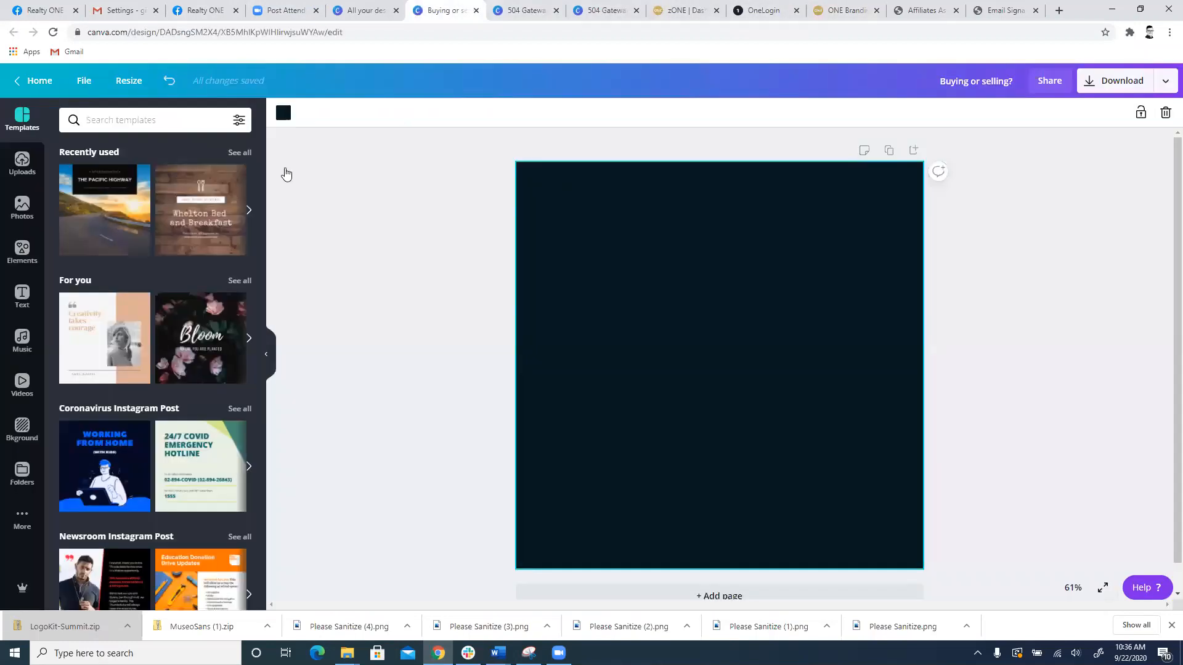
left_click(23, 162)
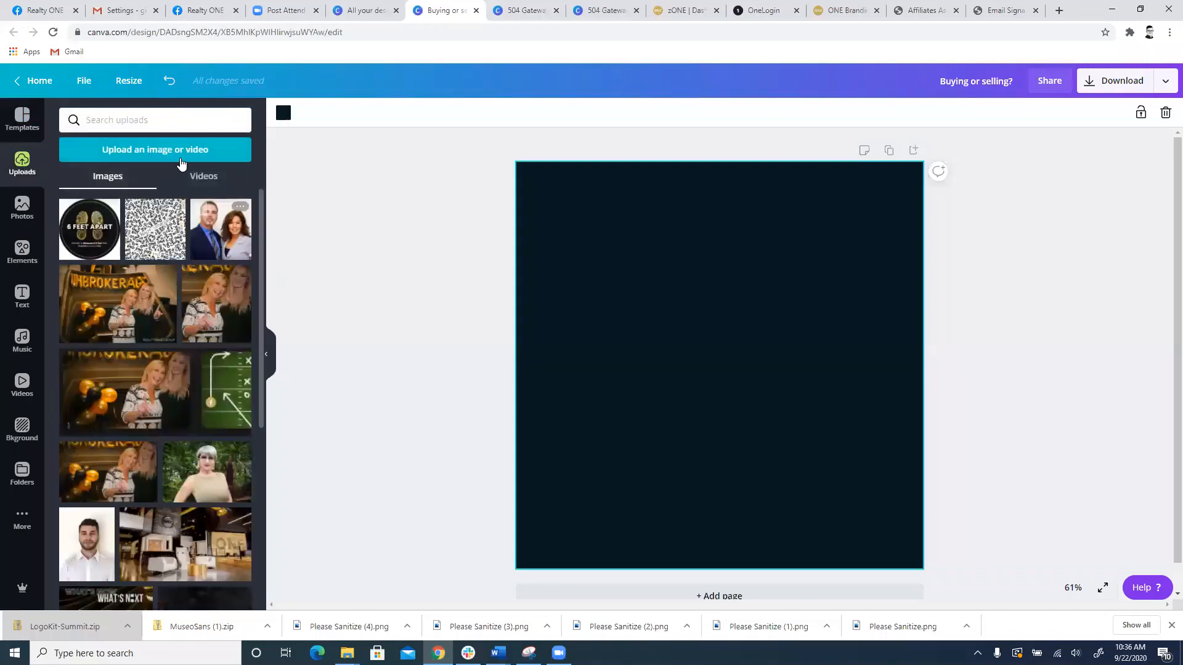
scroll(182, 345, "down", 6)
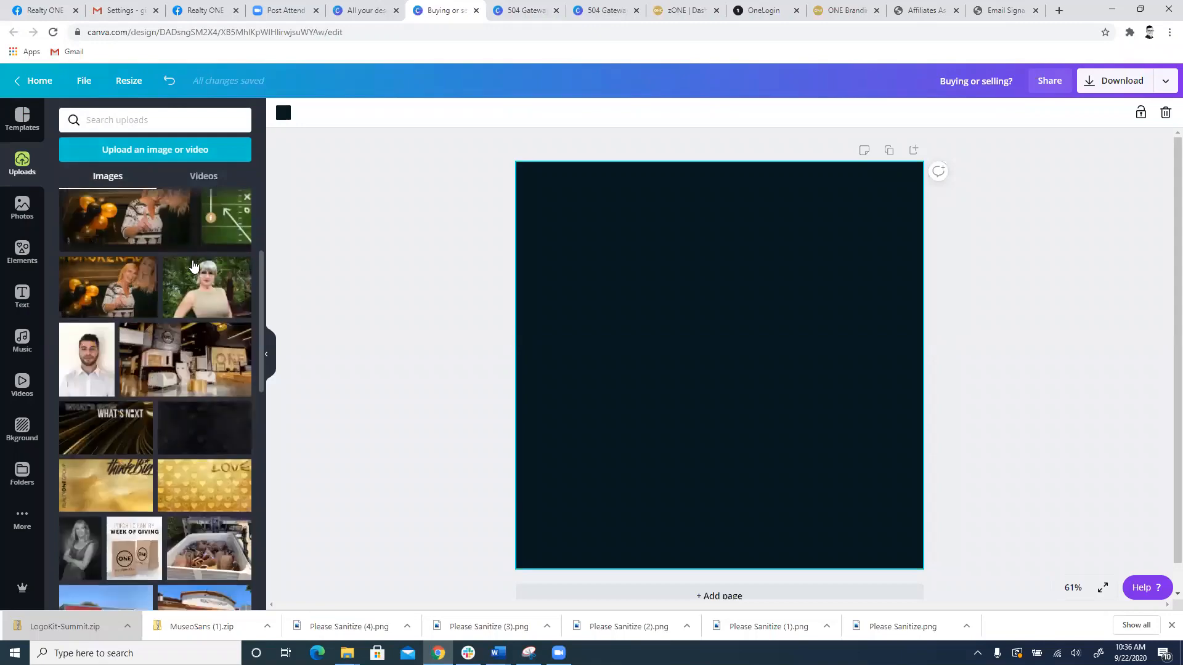
scroll(212, 253, "down", 3)
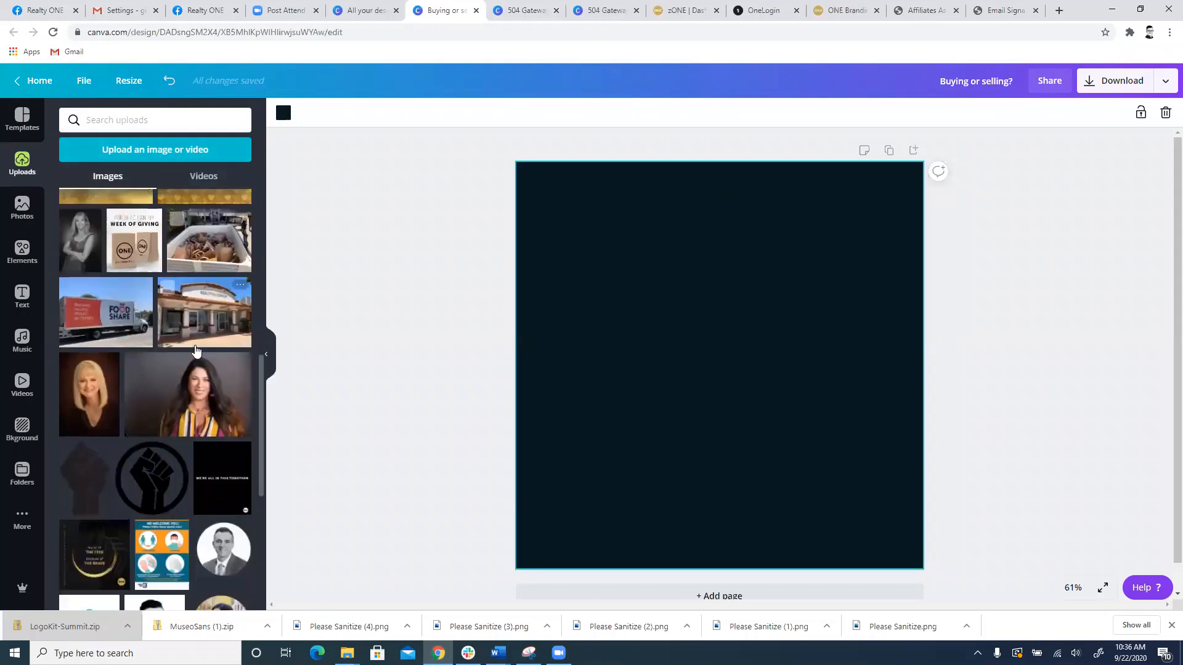
scroll(197, 402, "up", 2)
scroll(197, 401, "down", 10)
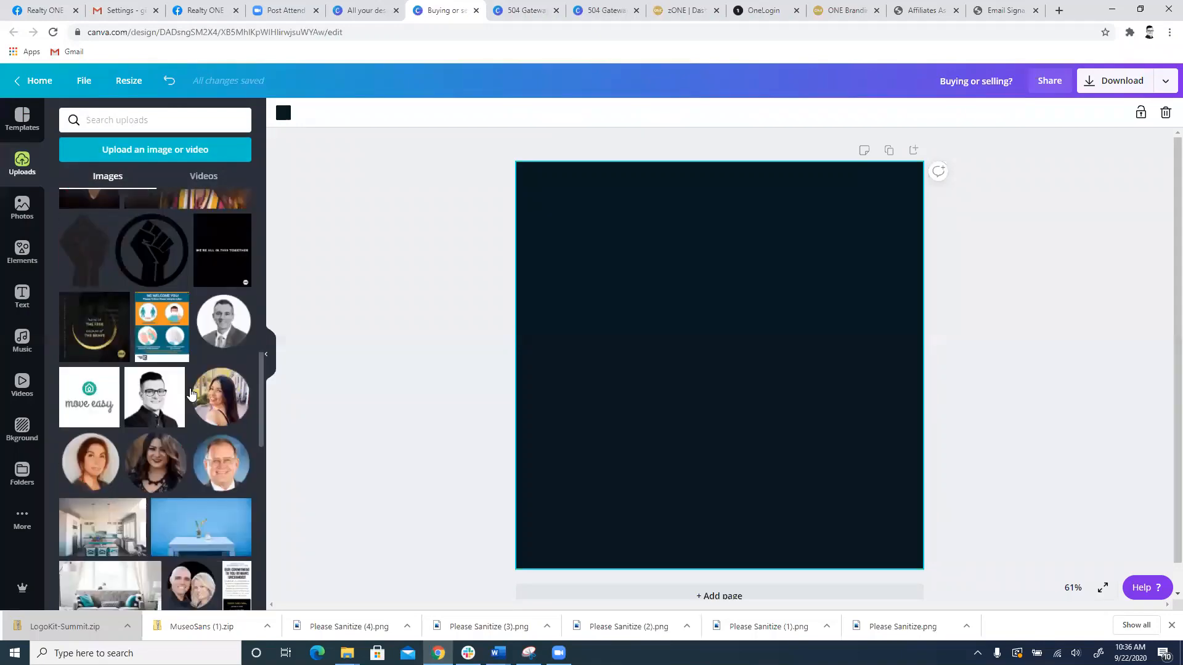
scroll(180, 296, "down", 4)
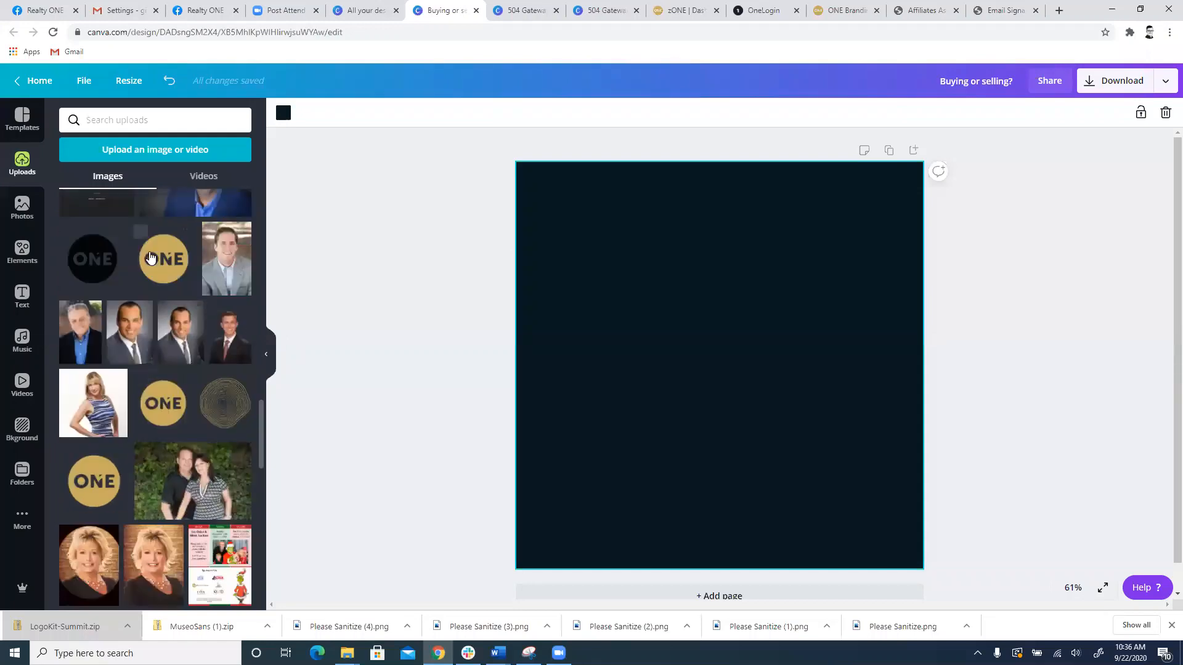
scroll(102, 349, "down", 4)
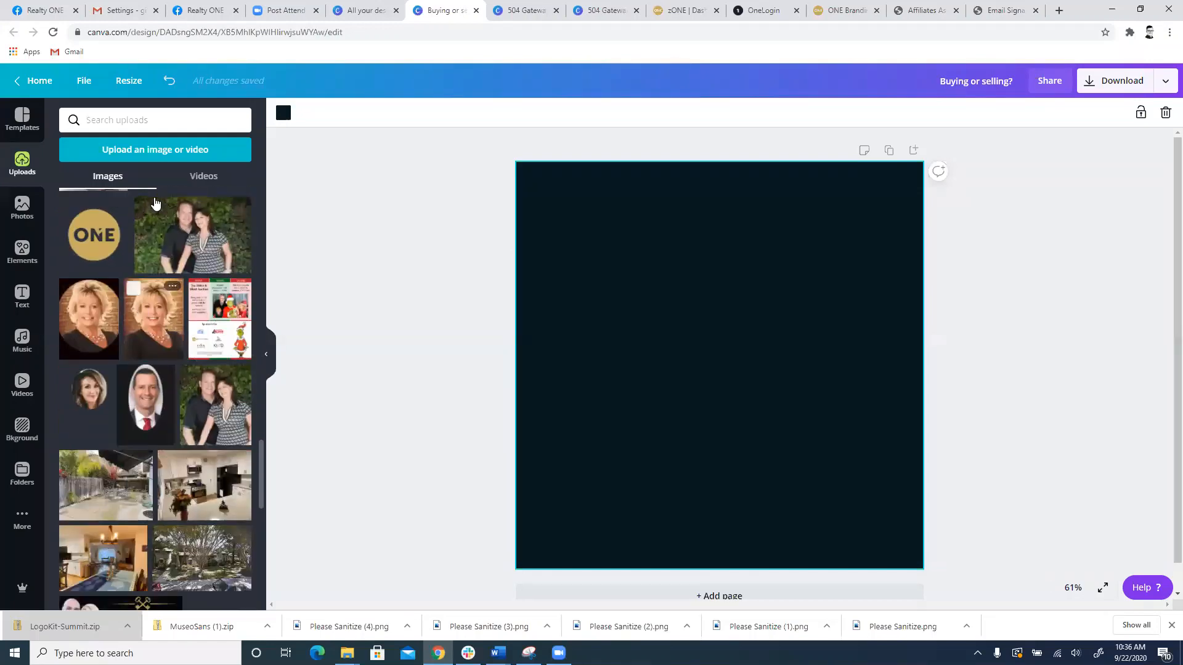
scroll(119, 266, "down", 7)
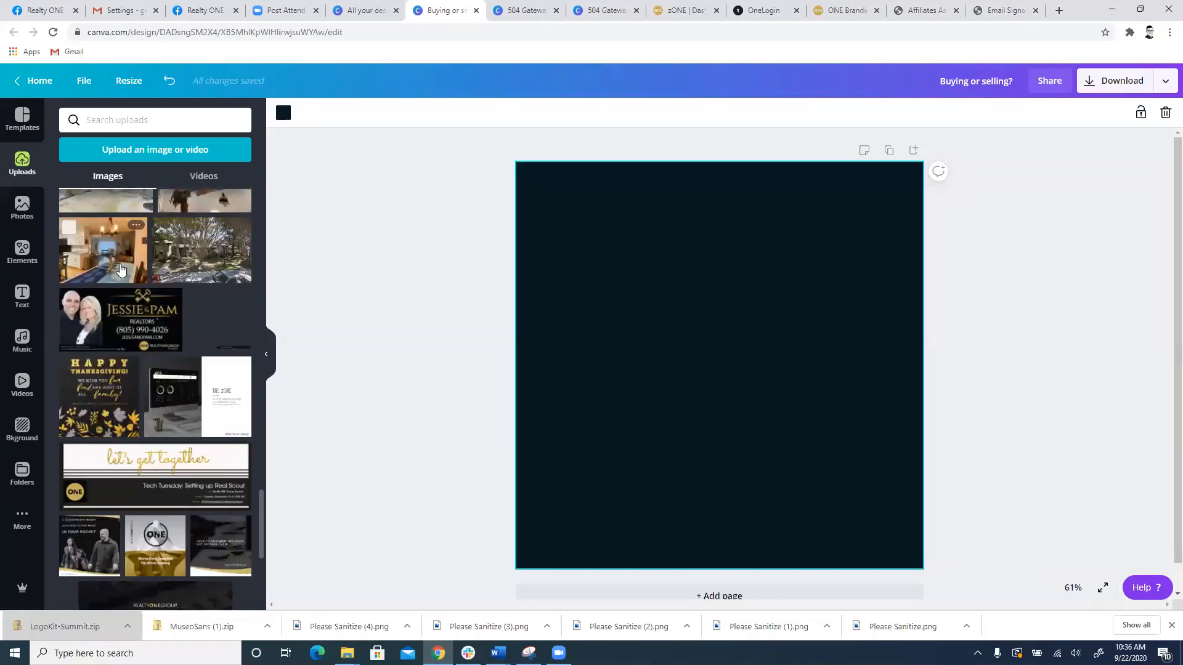
scroll(120, 269, "down", 4)
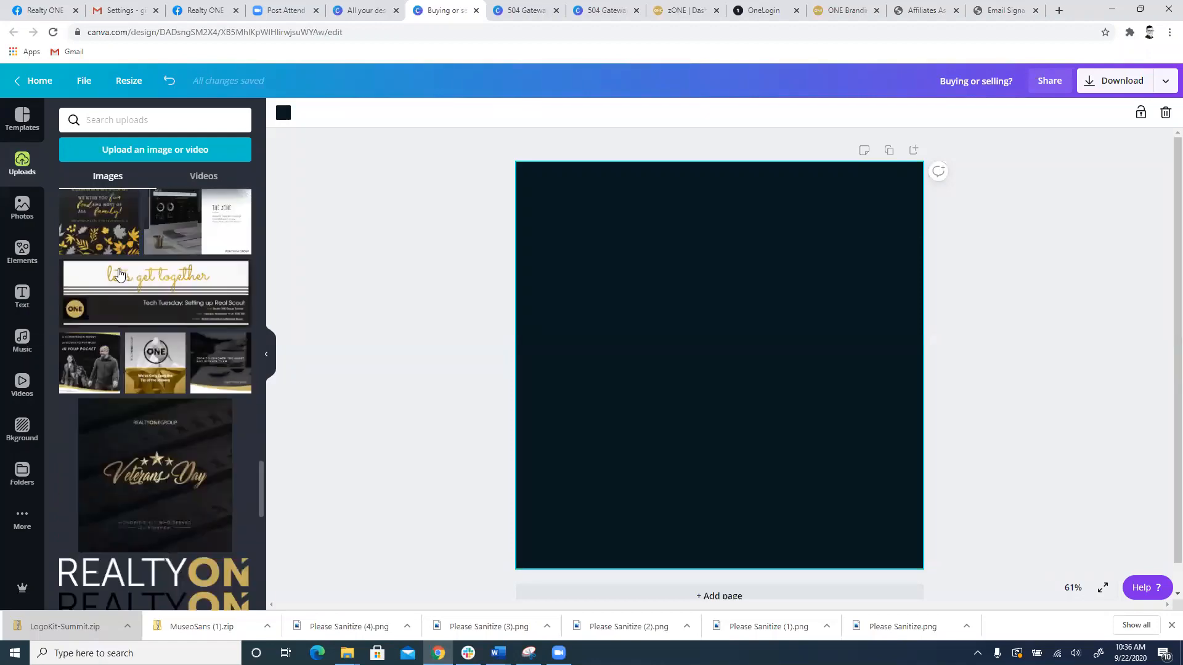
scroll(117, 281, "down", 5)
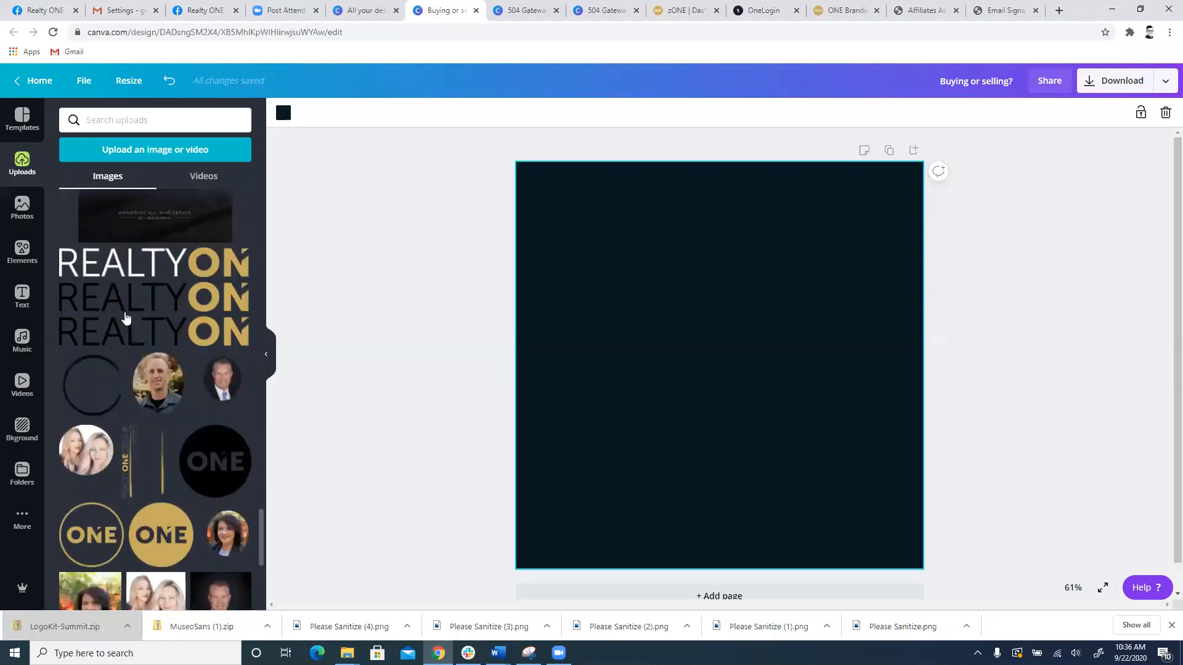
scroll(191, 371, "up", 5)
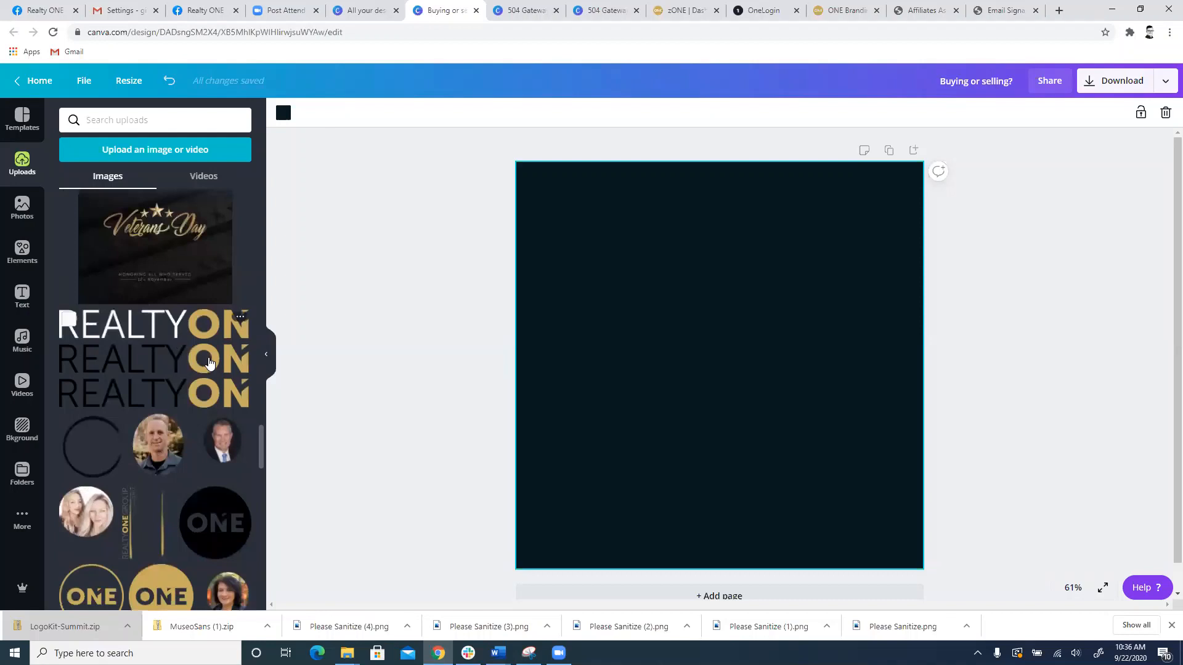
scroll(200, 360, "down", 6)
scroll(202, 478, "down", 3)
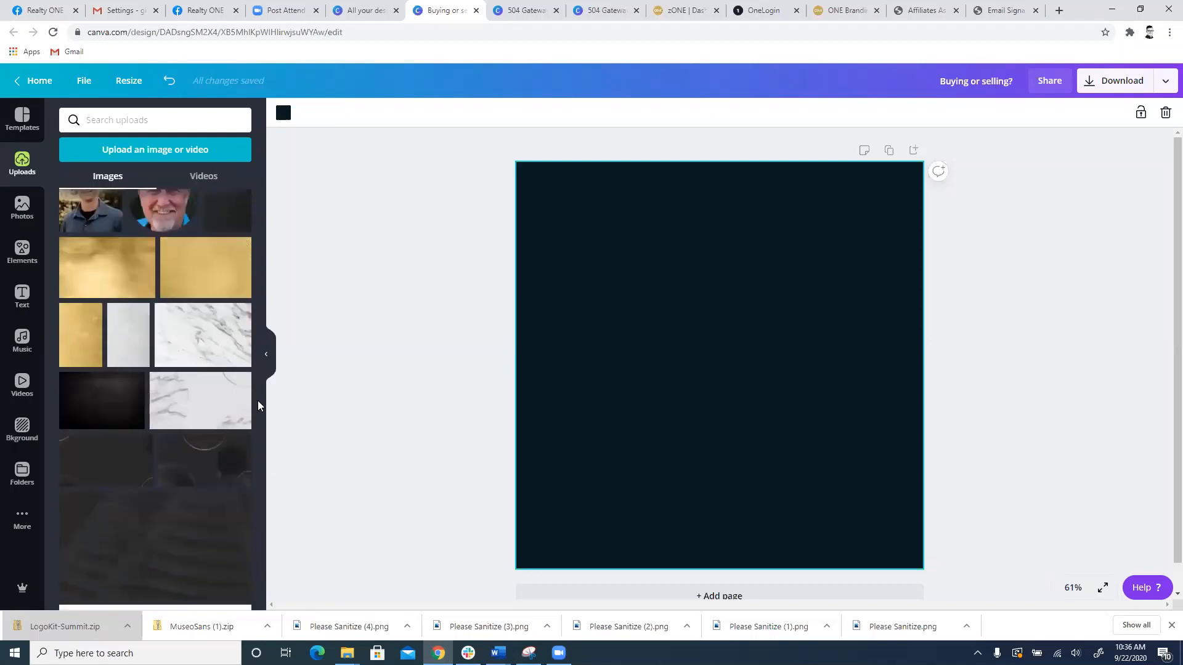
scroll(225, 416, "down", 3)
scroll(207, 428, "up", 3)
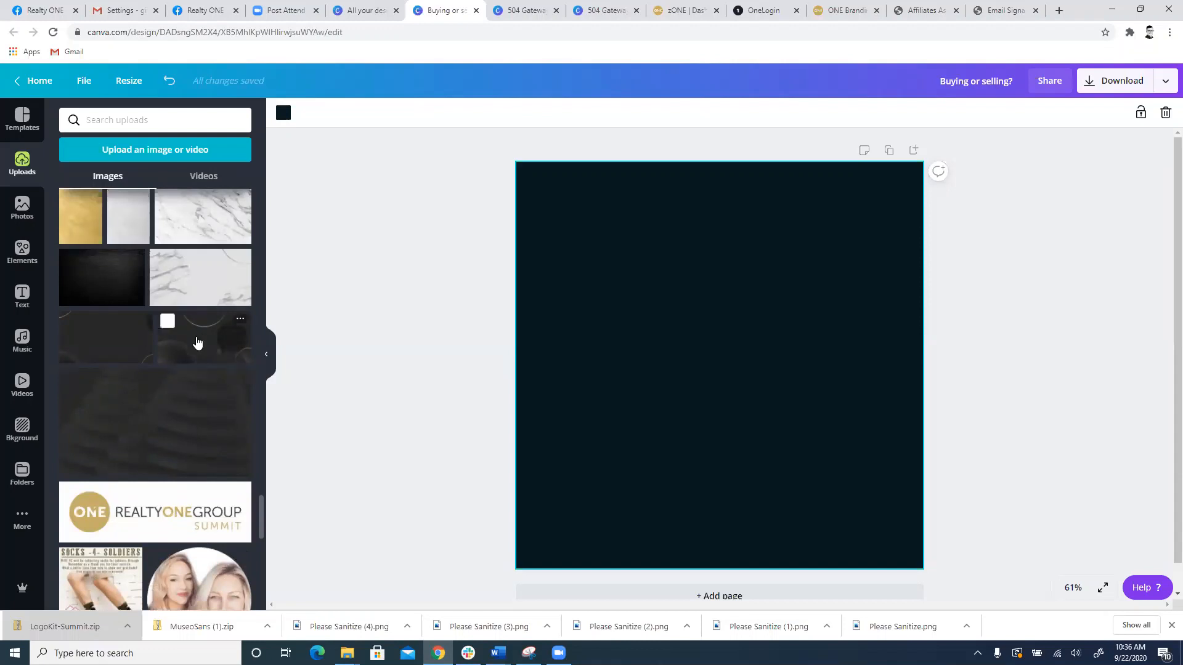
Step: Place the uploaded dark image with gold arcs and spheres on the design and enlarge it to cover the whole page
left_click_drag(195, 344, 500, 165)
left_click_drag(575, 222, 571, 208)
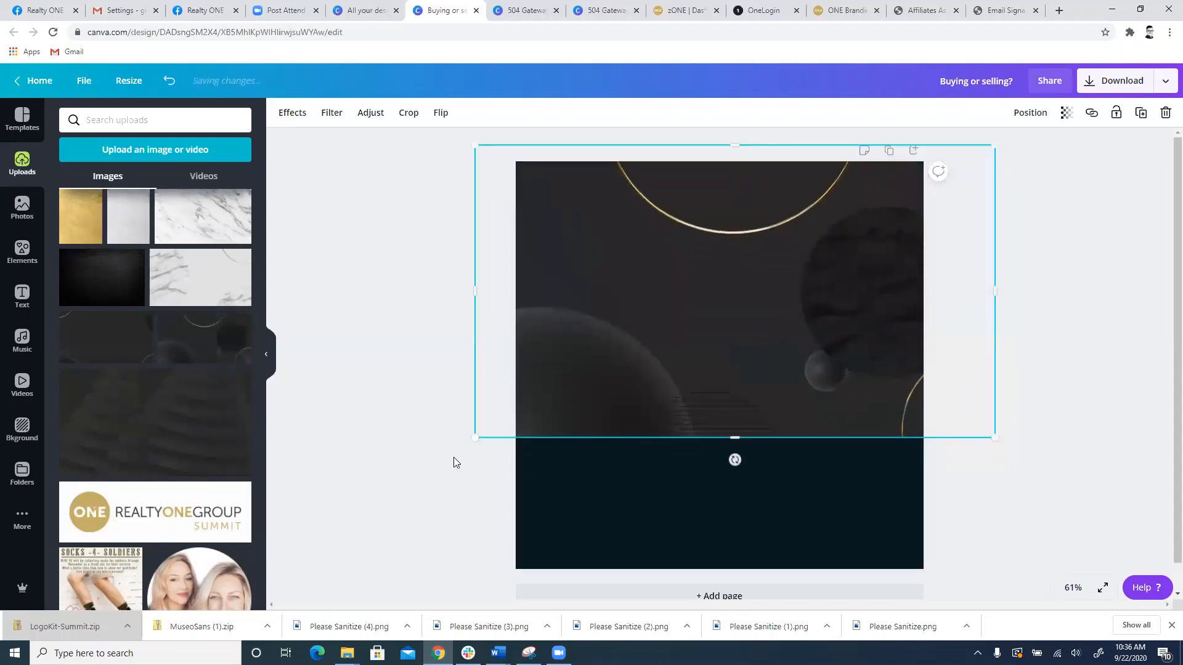
left_click_drag(469, 443, 320, 592)
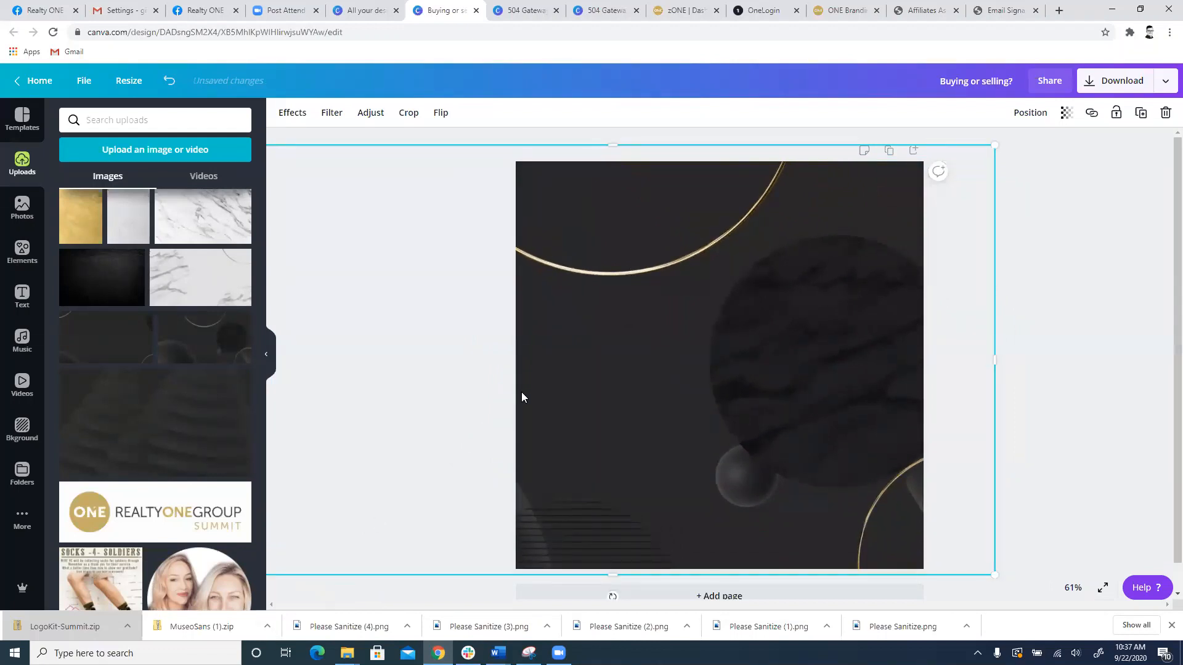
Step: Try to place the uploaded gold brush stroke over the dark background image, and delete the full-page image
scroll(380, 430, "down", 1)
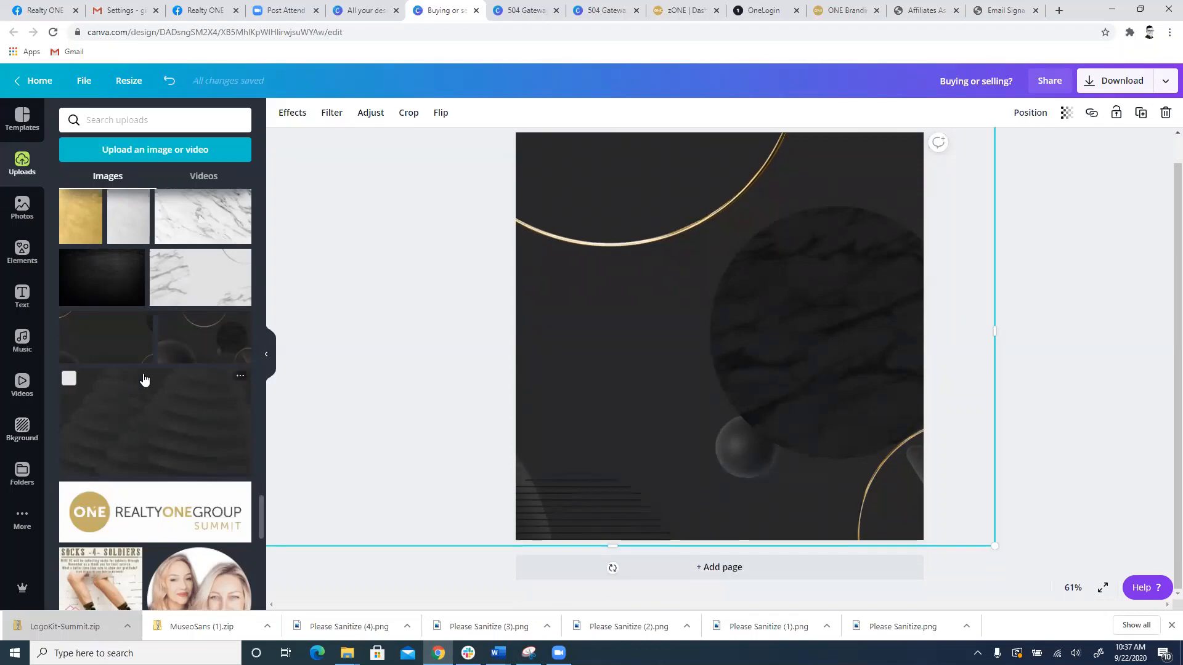
scroll(146, 378, "down", 3)
scroll(148, 379, "down", 3)
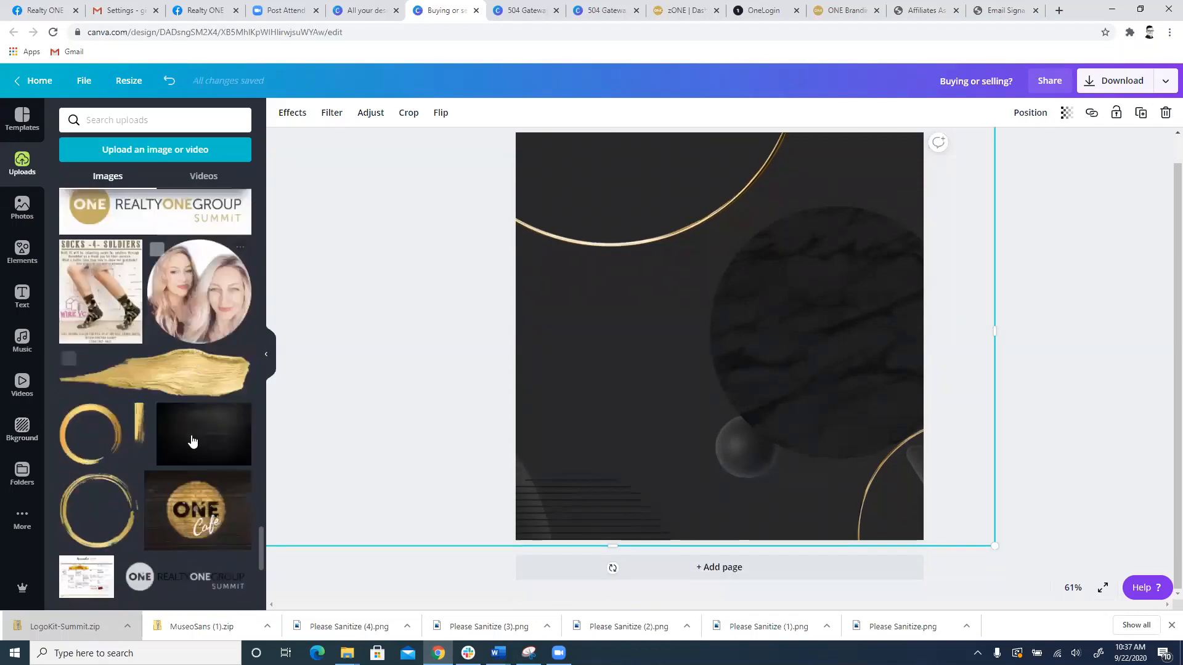
left_click_drag(182, 380, 612, 372)
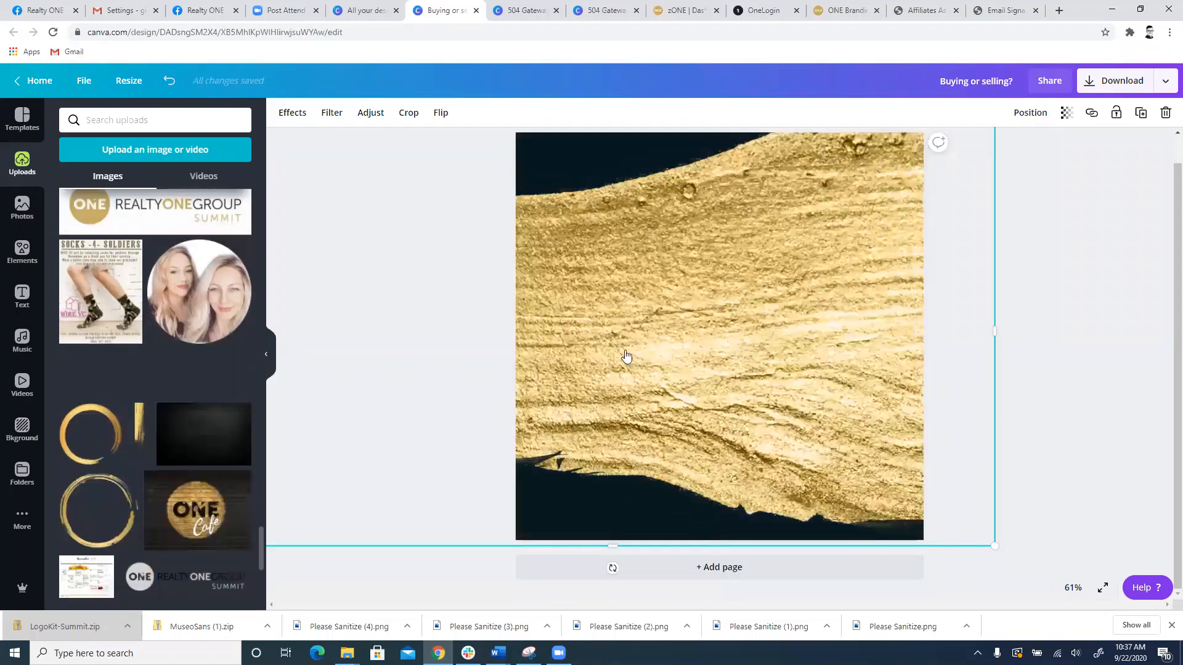
key("Delete")
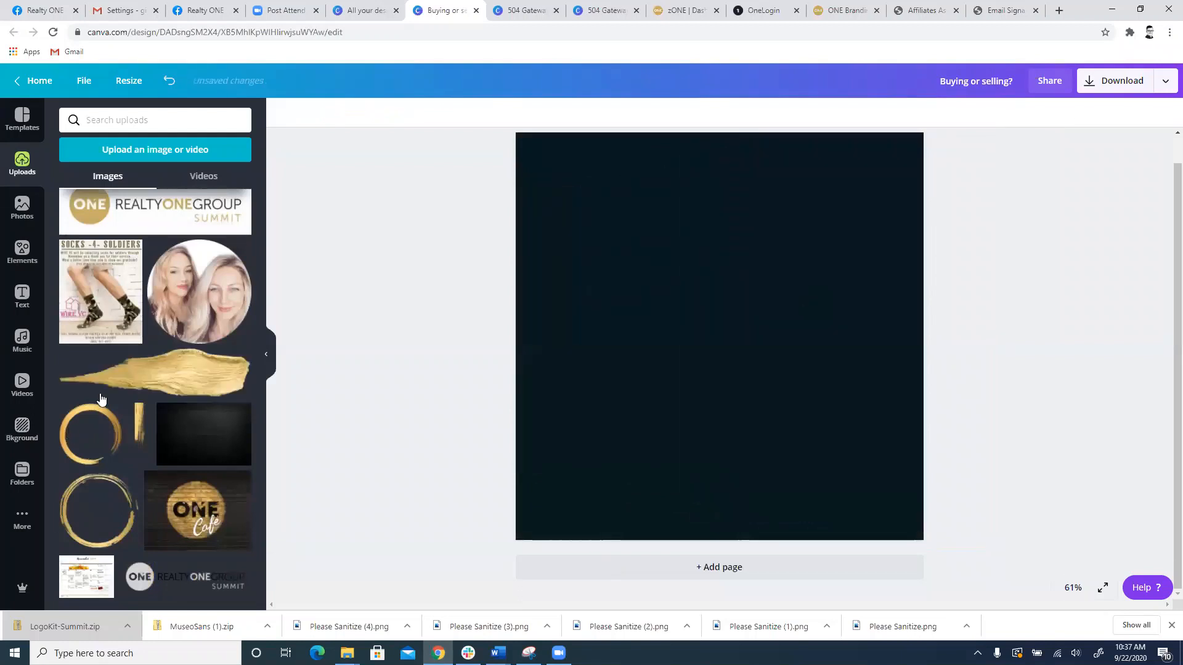
Step: Place the gold brush stroke in the page's upper-right corner and a brushed gold ring, about half the page wide, at its left edge
mouse_move(102, 394)
left_mouse_down()
mouse_move(380, 374)
mouse_move(838, 316)
mouse_move(800, 264)
mouse_move(736, 267)
mouse_move(841, 269)
mouse_move(685, 496)
mouse_move(634, 501)
left_mouse_up()
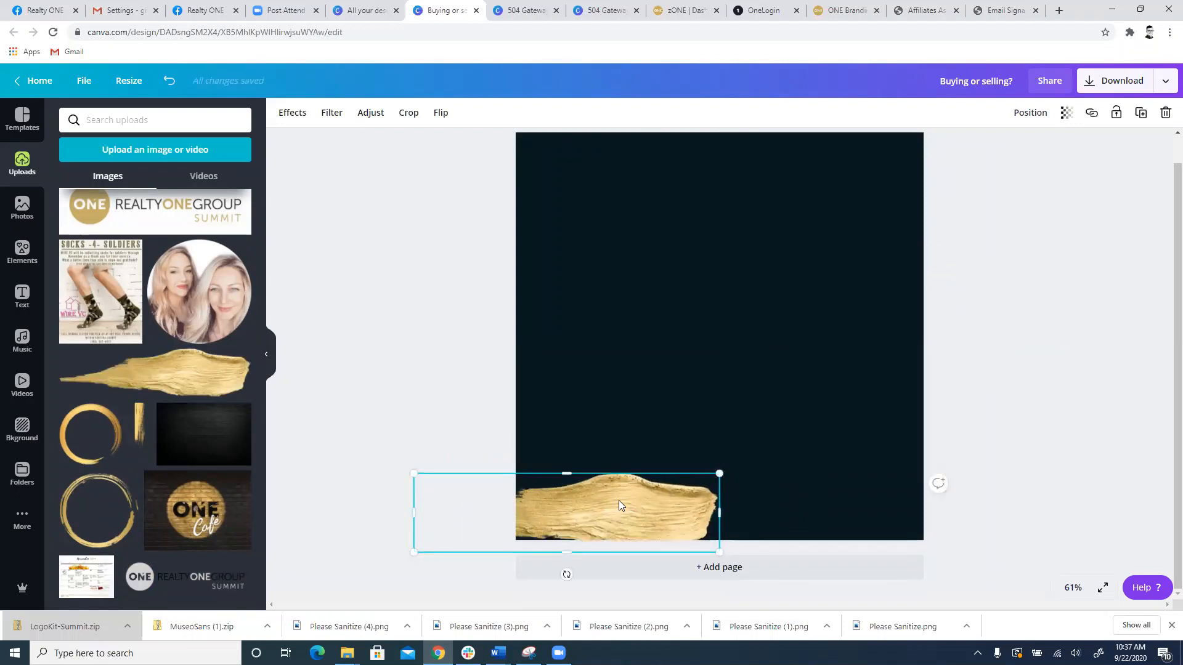
mouse_move(623, 507)
left_mouse_down()
mouse_move(875, 179)
mouse_move(826, 167)
left_mouse_up()
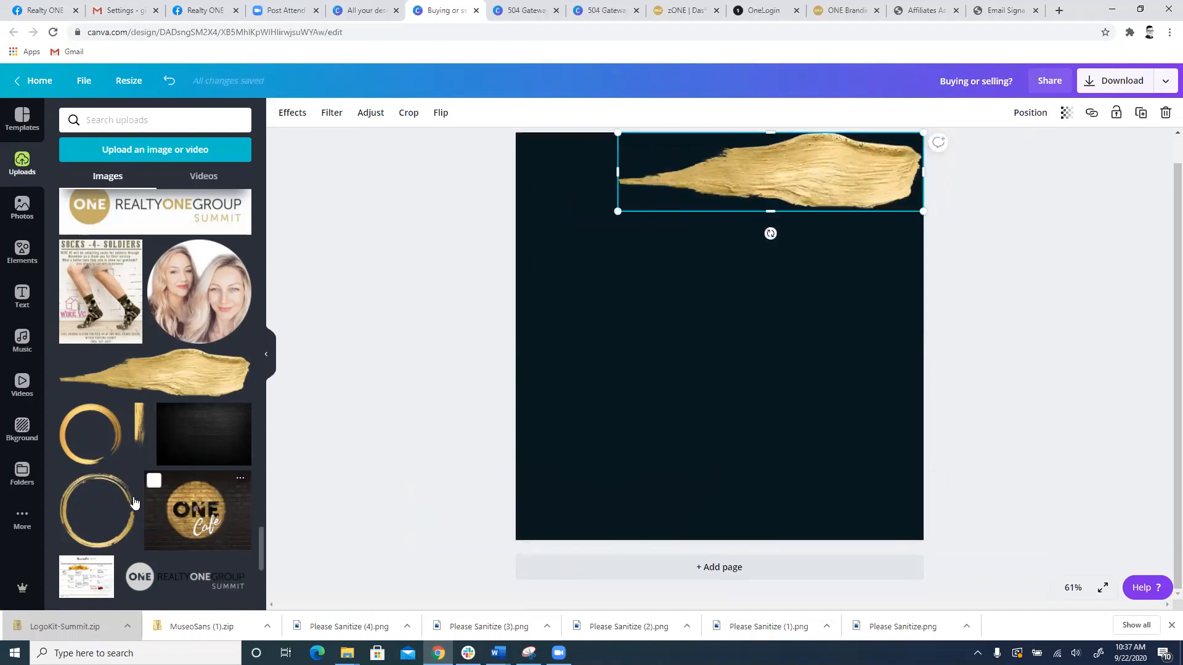
left_click_drag(134, 502, 640, 247)
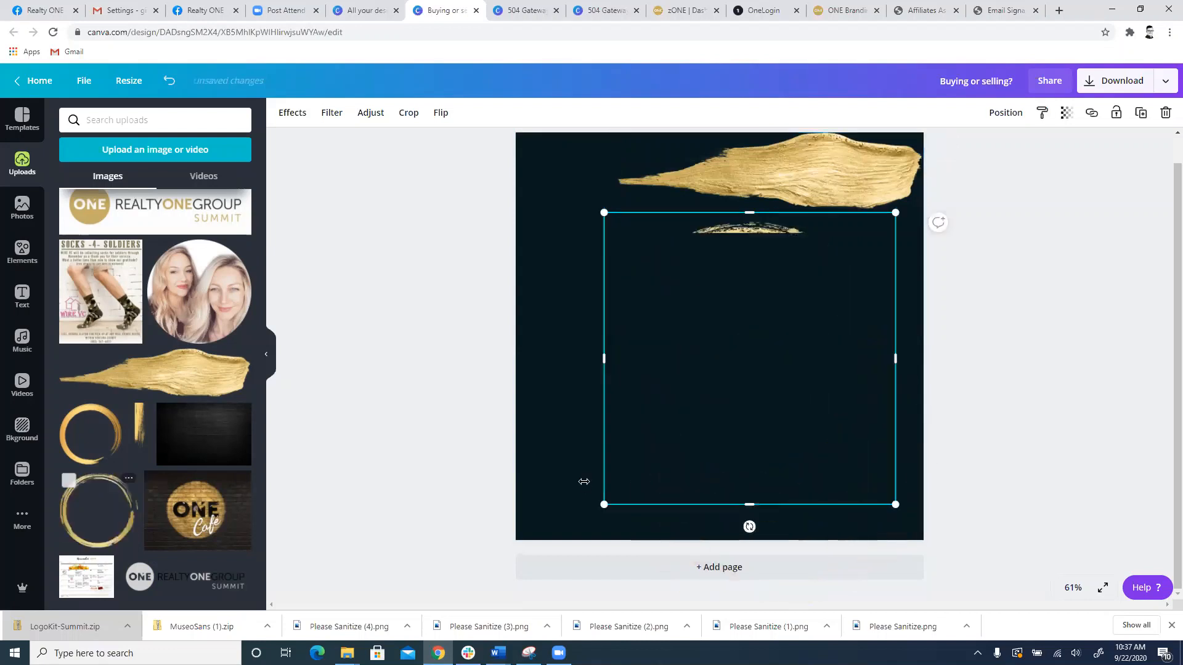
left_click_drag(605, 507, 520, 551)
left_click_drag(698, 393, 705, 360)
left_click_drag(906, 177, 713, 290)
left_click_drag(655, 428, 622, 318)
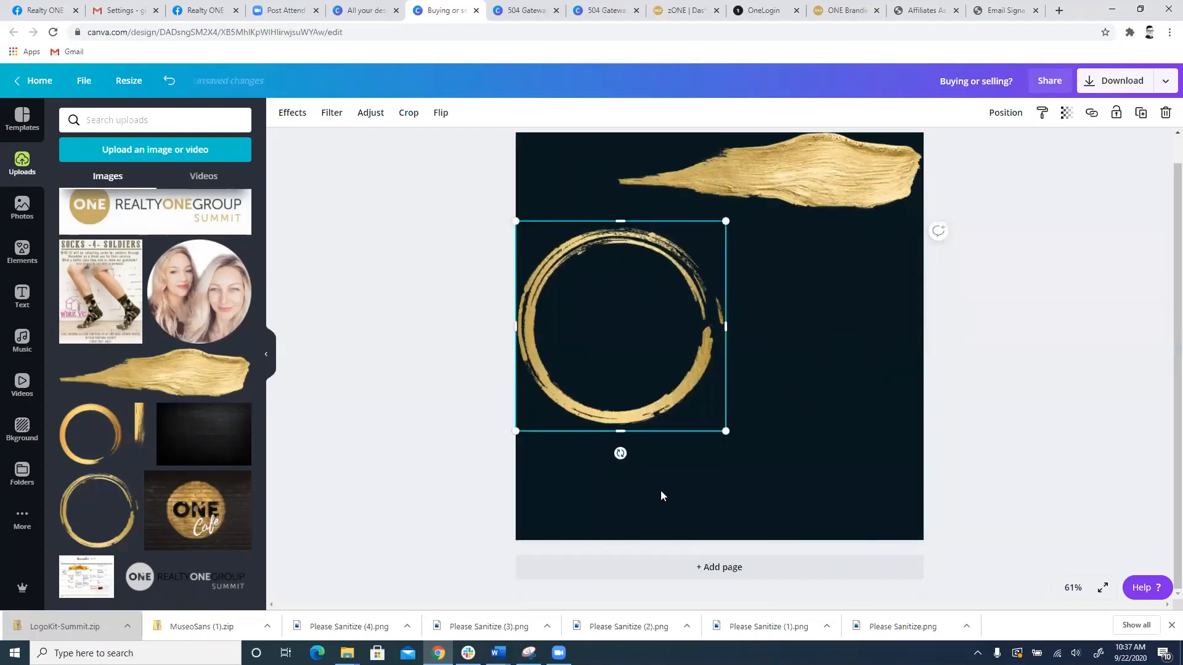
Step: Add a circular photo frame from the elements, shrink it and fit it inside the brushed gold ring
scroll(101, 491, "down", 10)
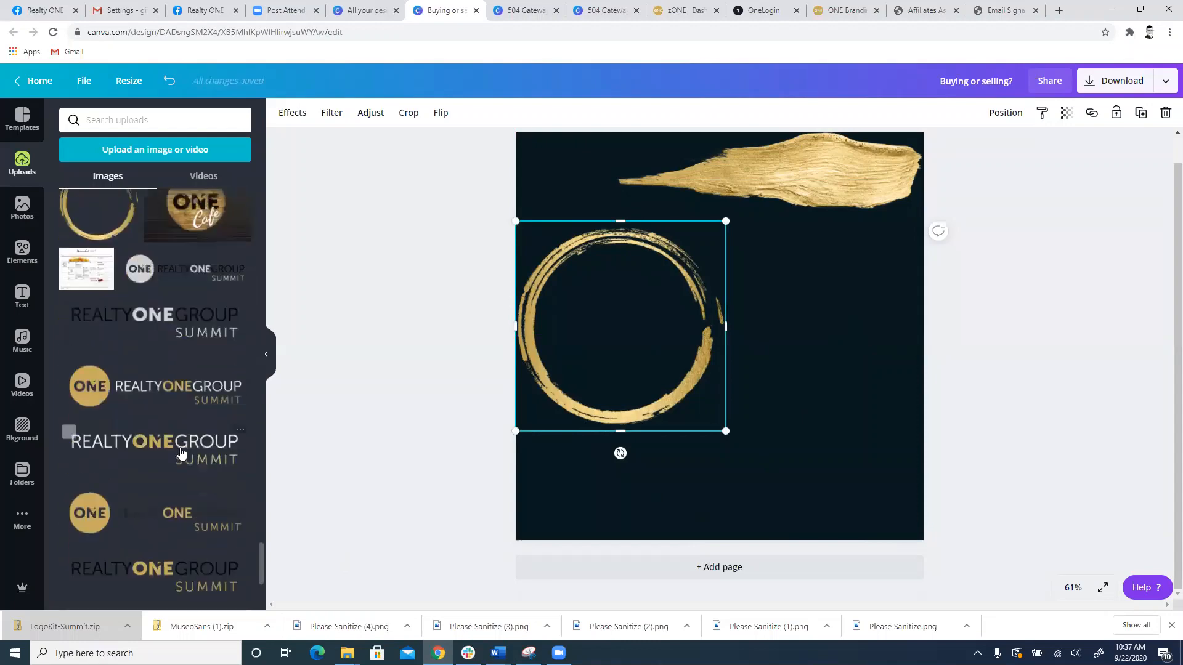
scroll(164, 434, "up", 5)
scroll(163, 434, "up", 3)
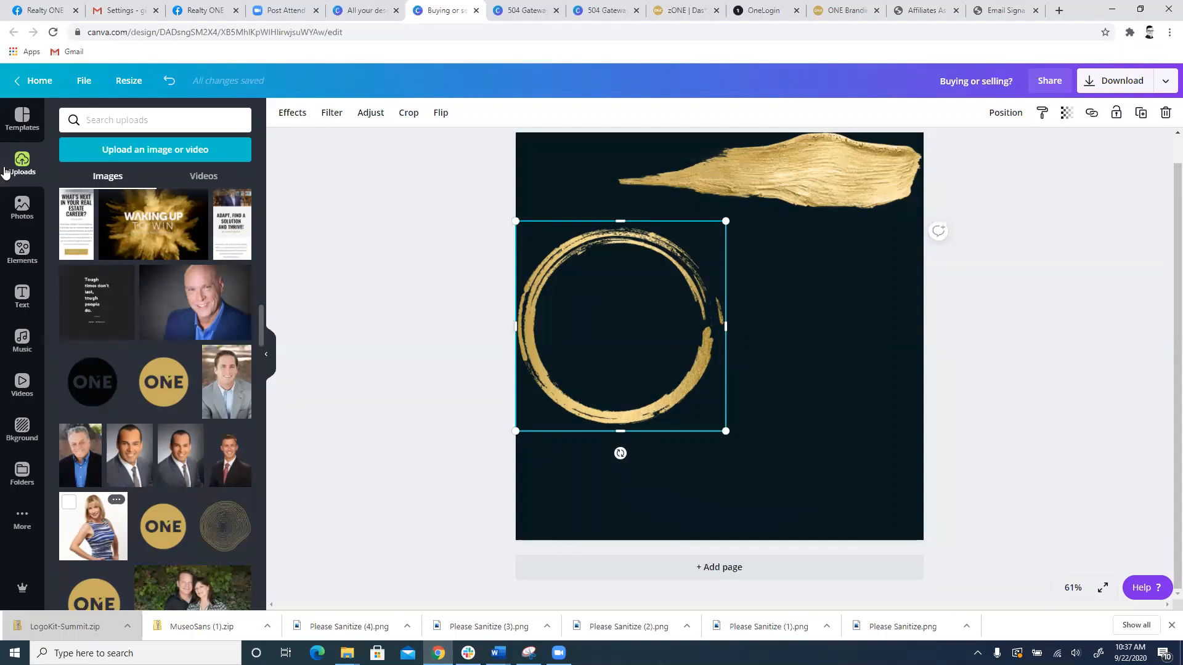
left_click(22, 251)
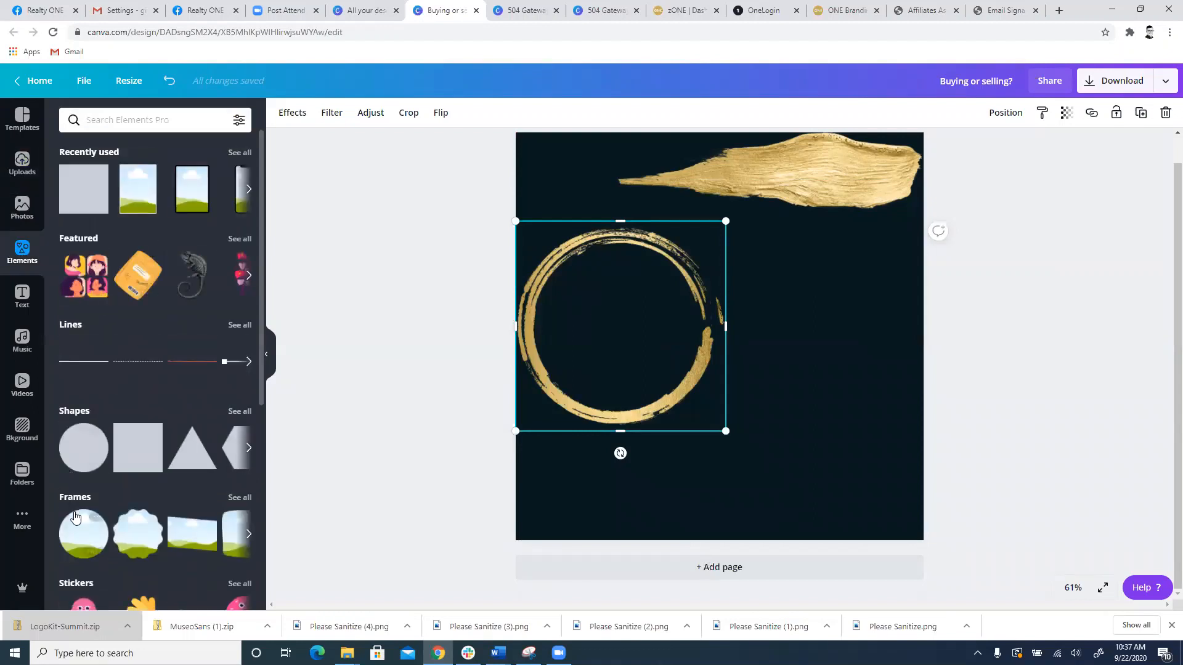
scroll(80, 530, "down", 1)
left_click(84, 477)
left_click_drag(801, 380, 713, 355)
left_click_drag(748, 212, 694, 260)
left_click_drag(678, 322, 692, 286)
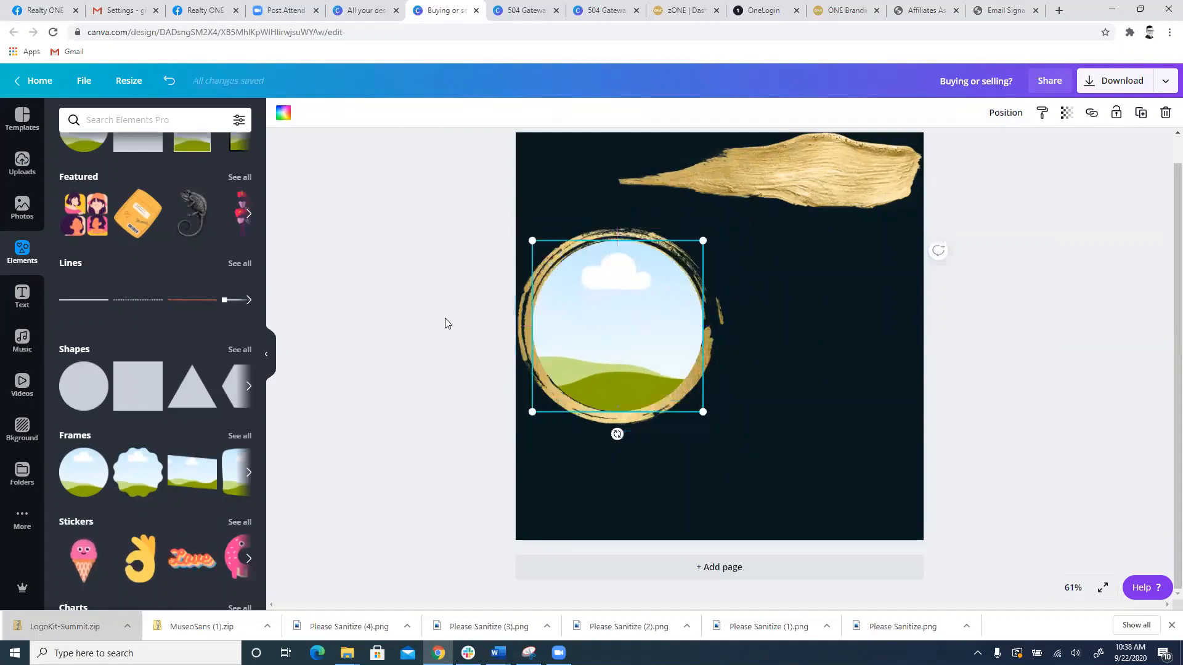
Step: Fill the circular frame with the uploaded portrait of the woman in the striped dress and deselect it
left_click(14, 179)
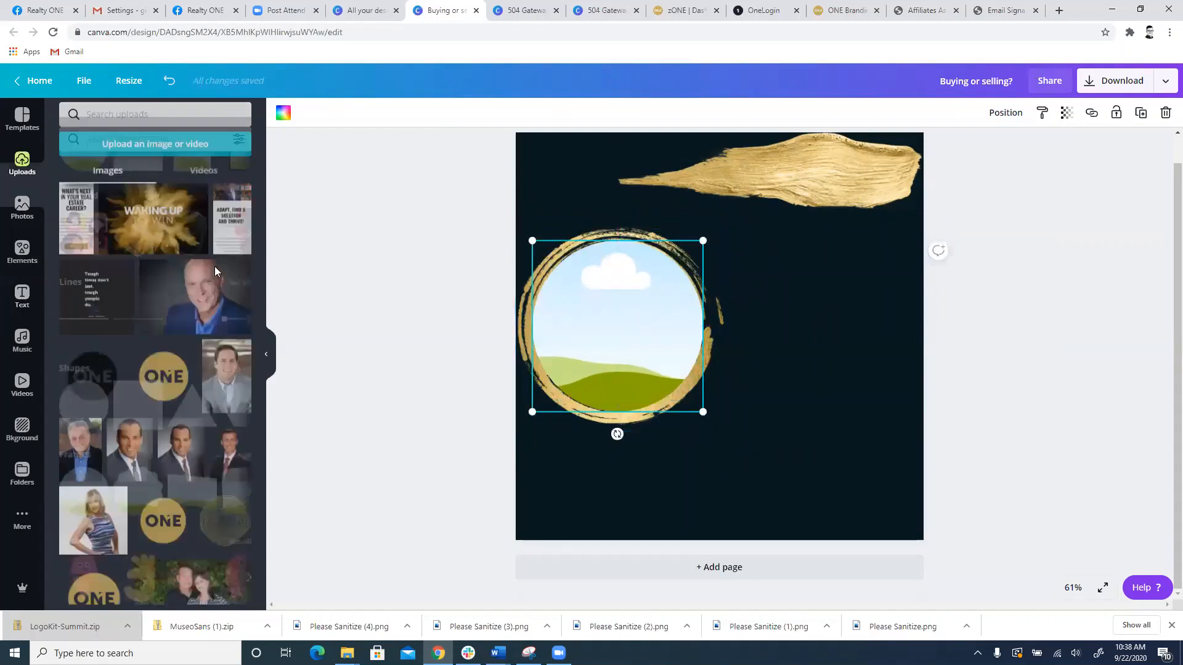
scroll(72, 341, "down", 5)
left_click_drag(73, 340, 598, 316)
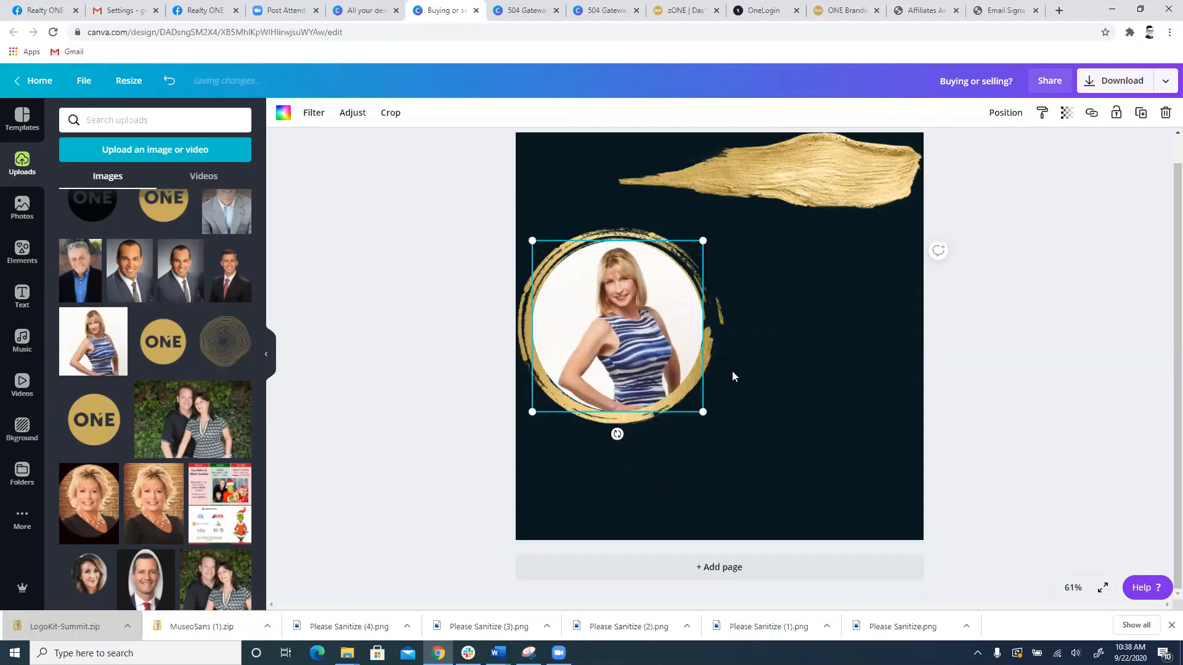
left_click(375, 464)
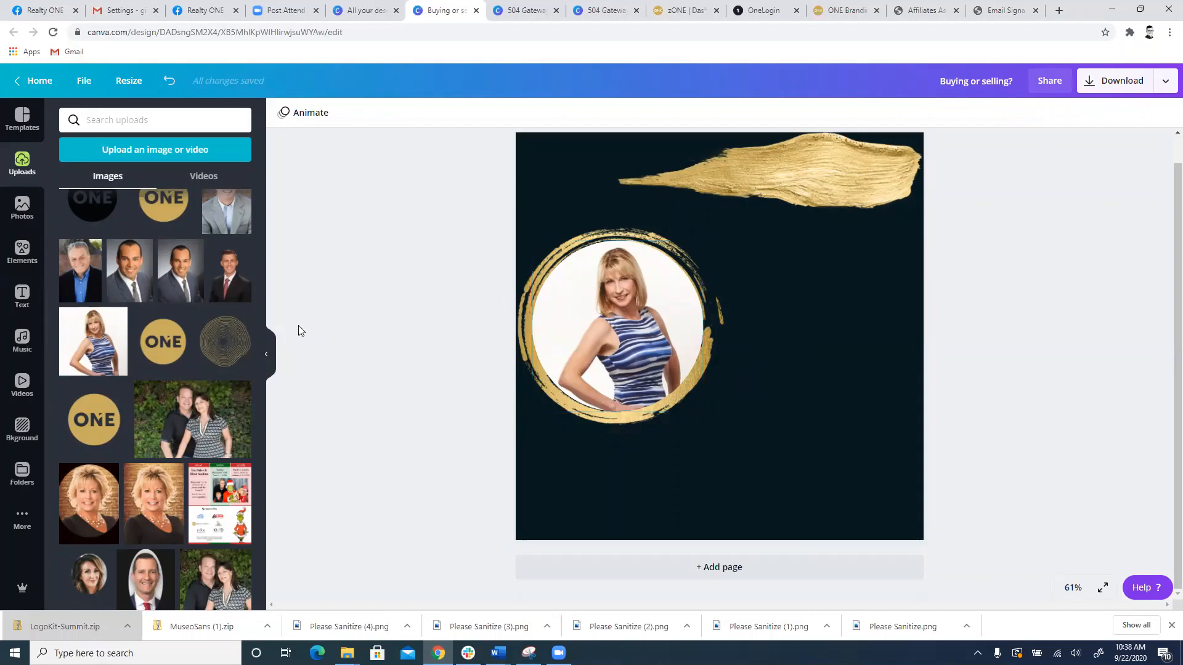
Step: Add the uploaded black brick background image and enlarge it until it covers the whole page
scroll(153, 335, "down", 15)
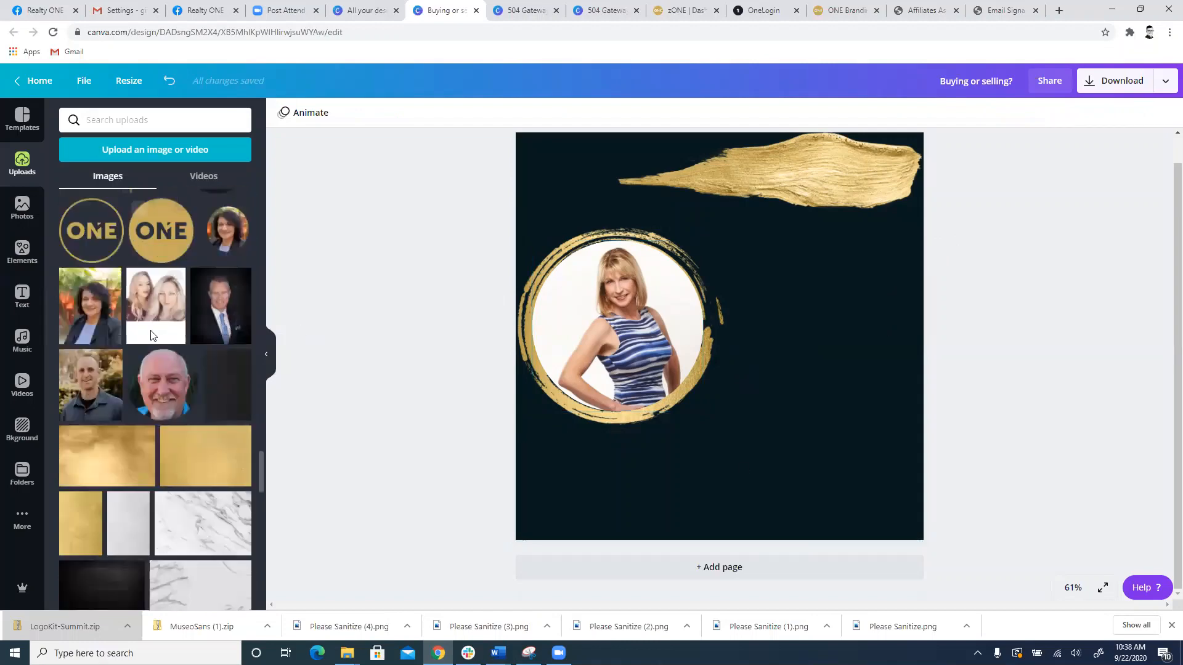
scroll(152, 336, "down", 10)
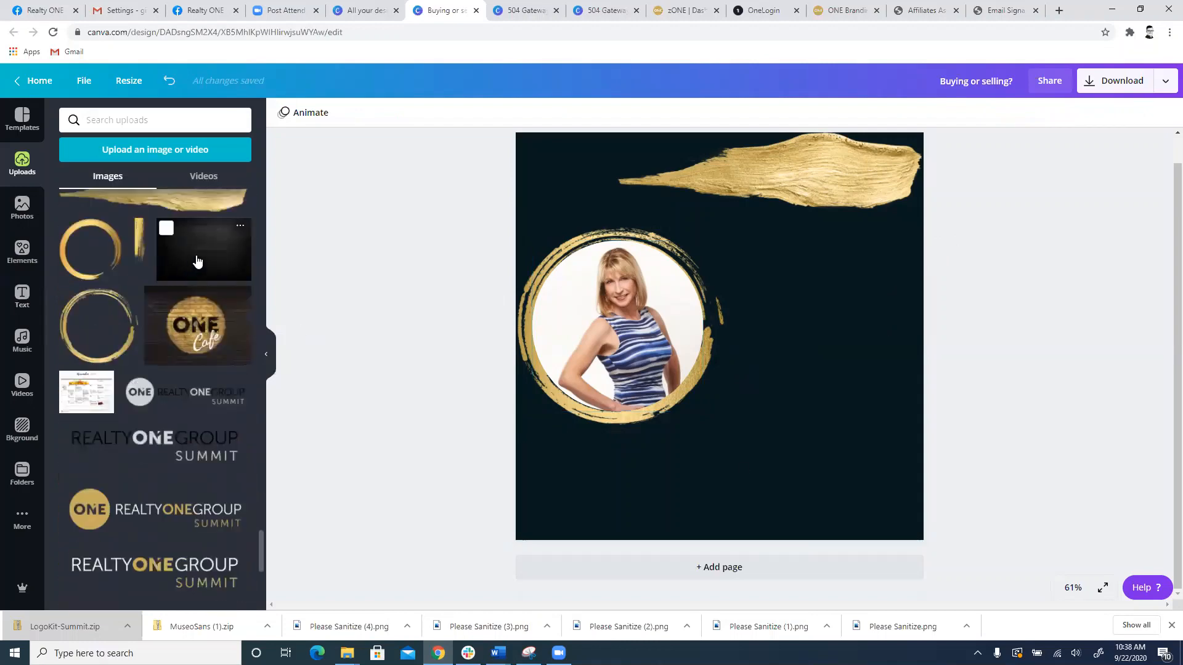
left_click_drag(193, 245, 784, 274)
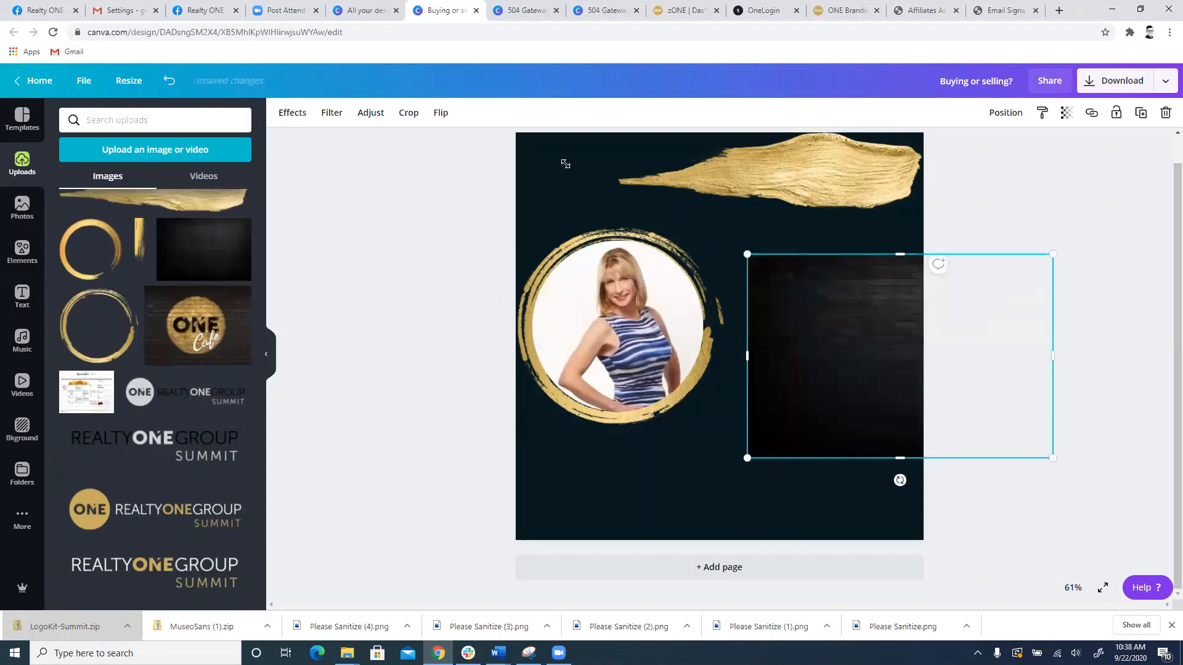
left_click_drag(565, 163, 456, 135)
left_click_drag(912, 423, 908, 487)
left_click_drag(458, 194, 367, 131)
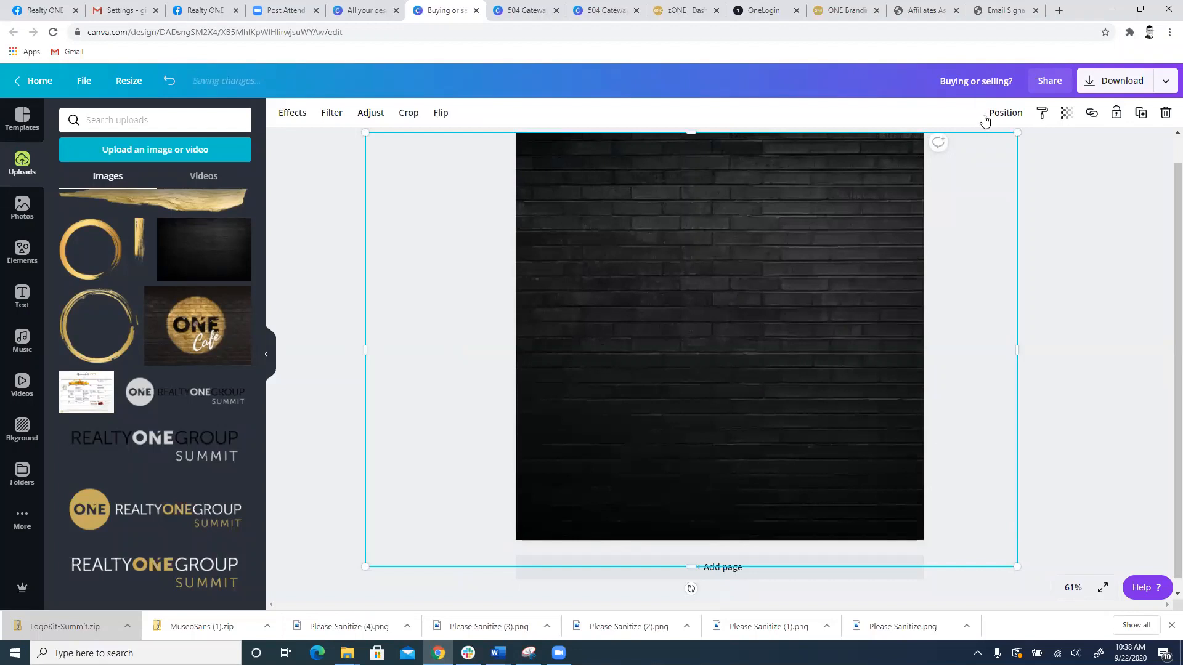
Step: Send the black brick image behind all other elements on the page and deselect it
left_click(1007, 112)
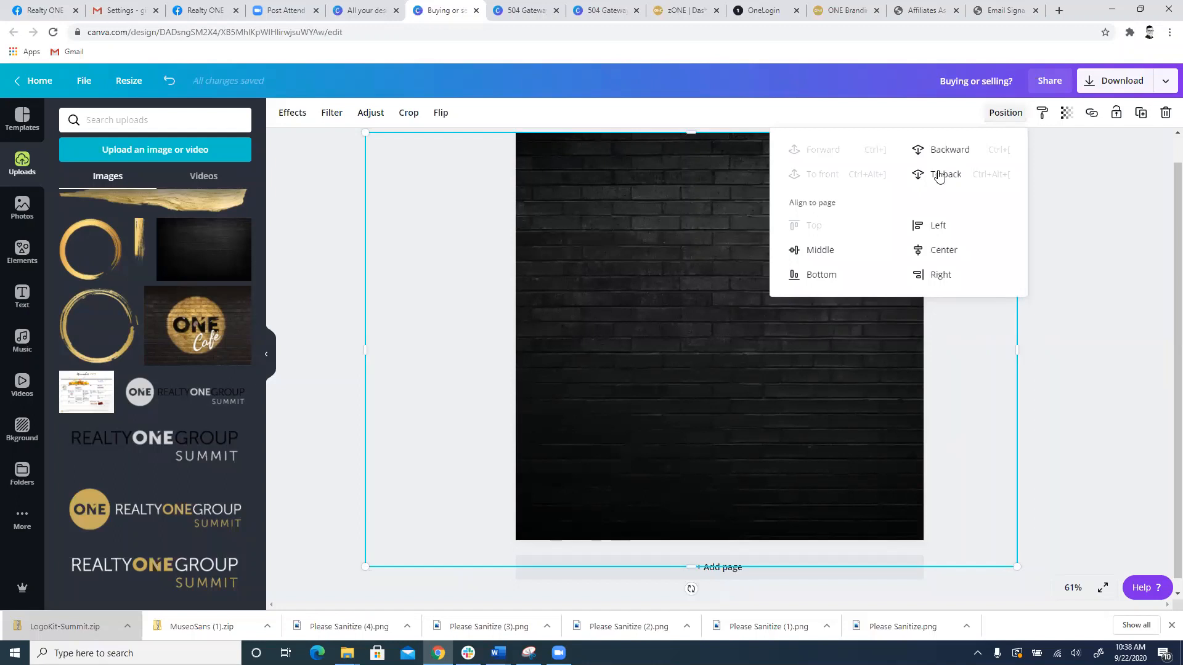
left_click(939, 175)
left_click(817, 177)
left_click(949, 151)
left_click(949, 150)
left_click(949, 150)
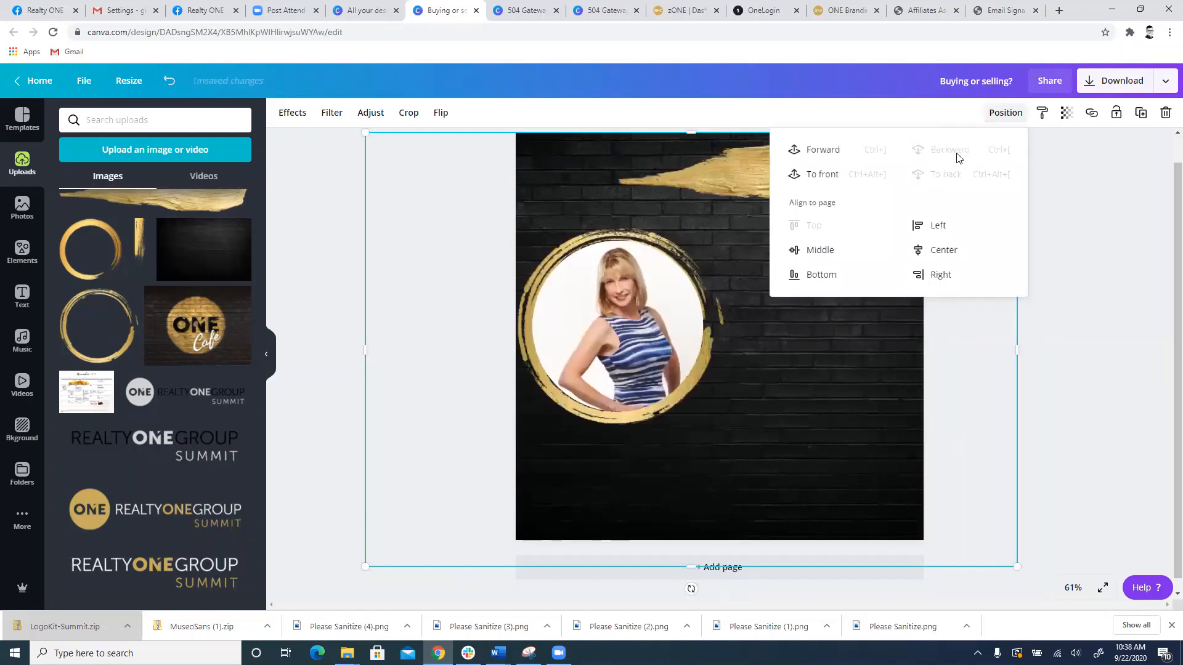
left_click(1107, 381)
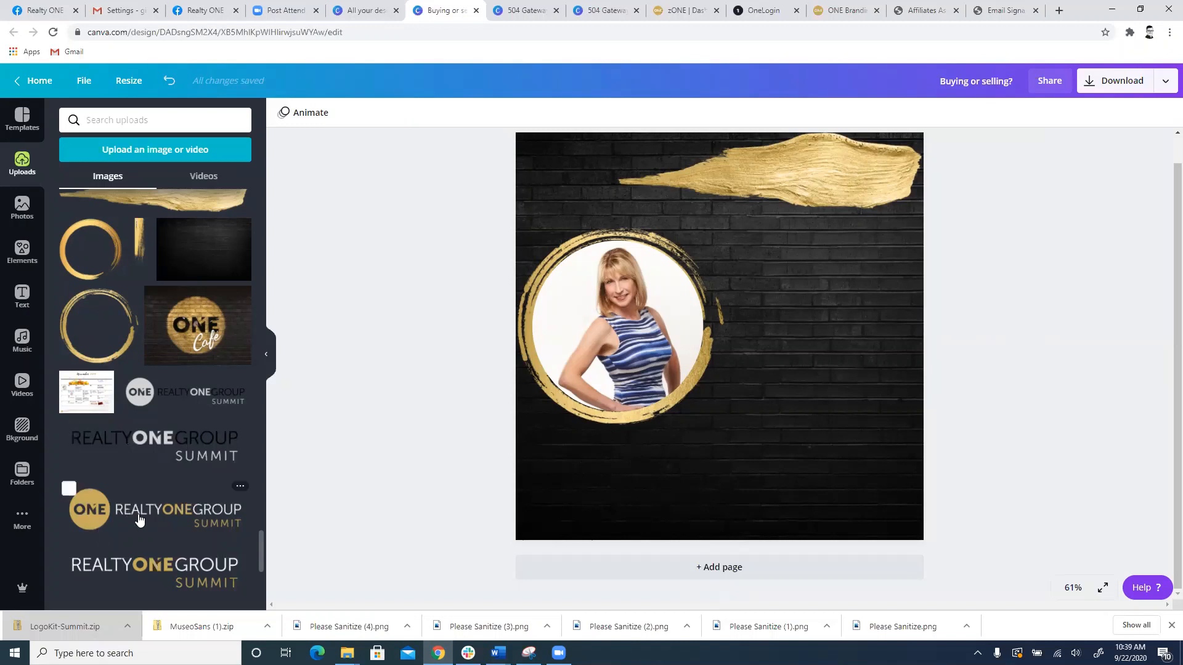
Step: Place the uploaded Realty ONE Group Summit logo with gold ONE emblem and white lettering below the portrait
scroll(148, 493, "down", 2)
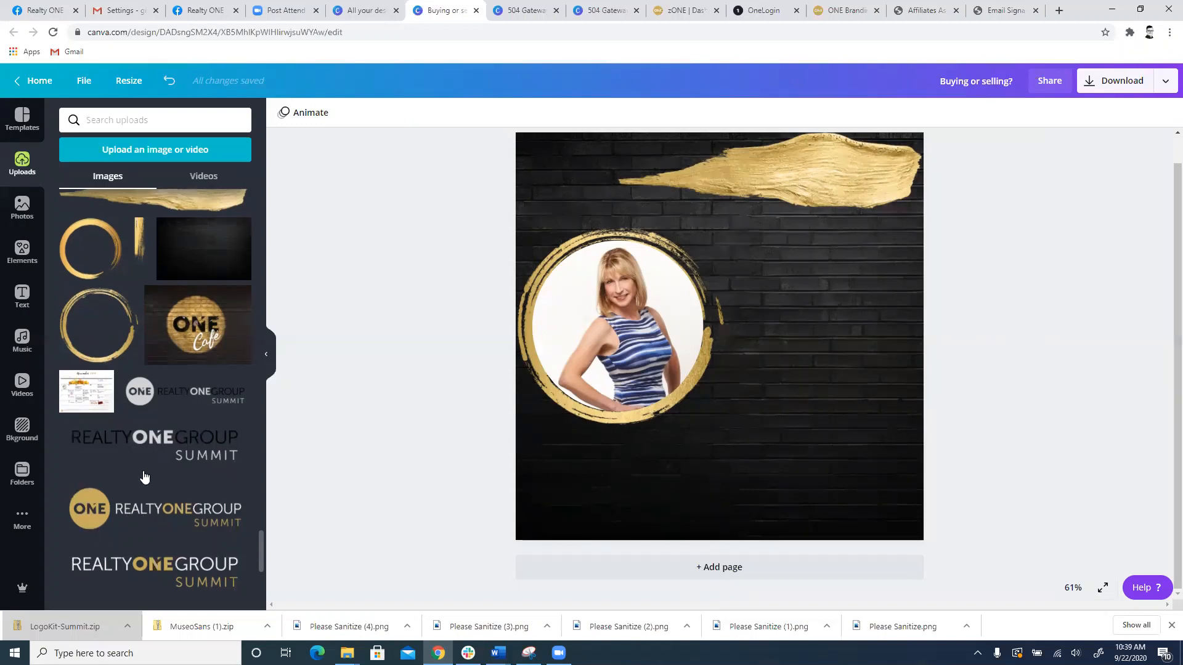
scroll(149, 475, "down", 1)
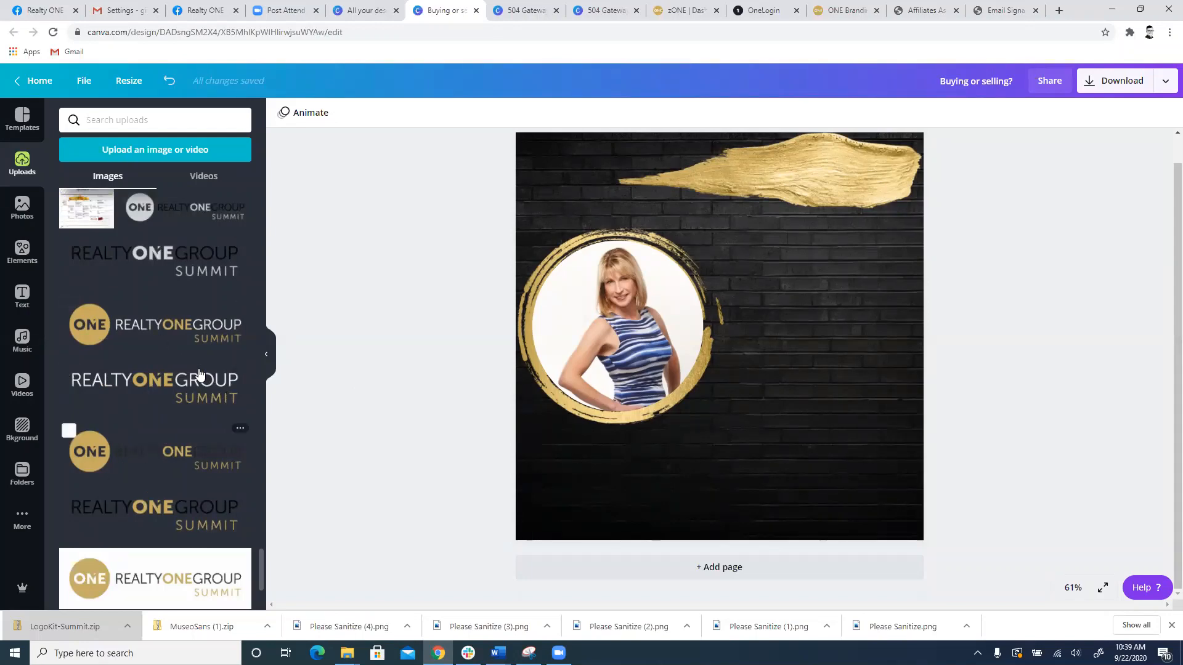
scroll(178, 416, "down", 3)
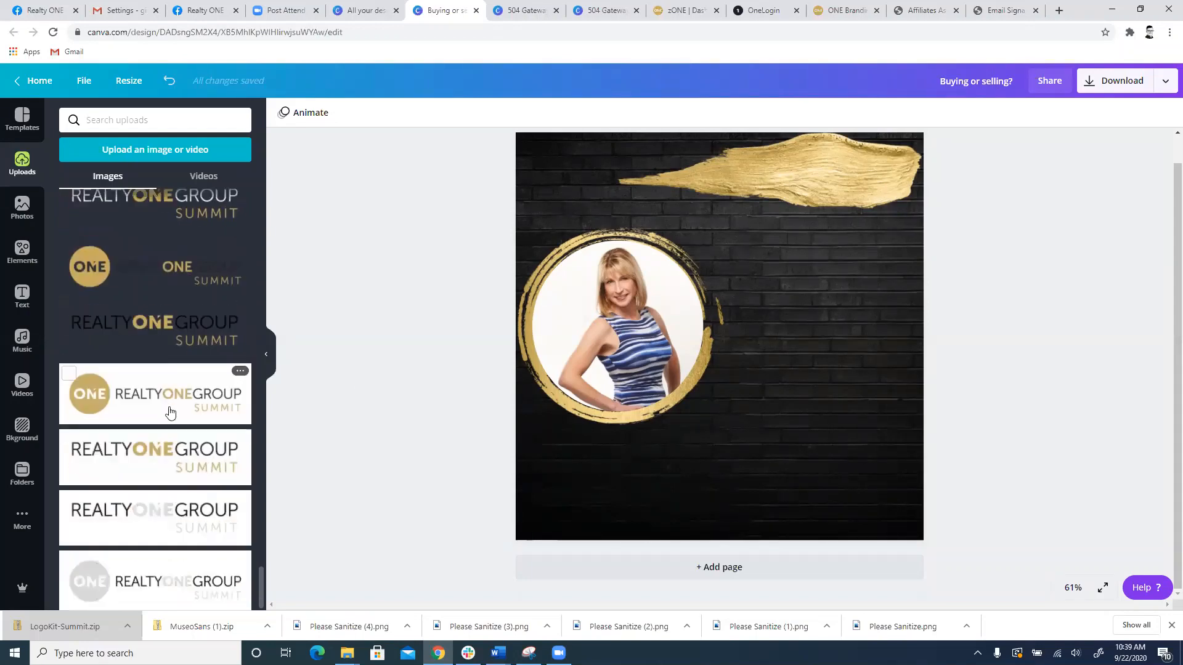
scroll(129, 493, "up", 3)
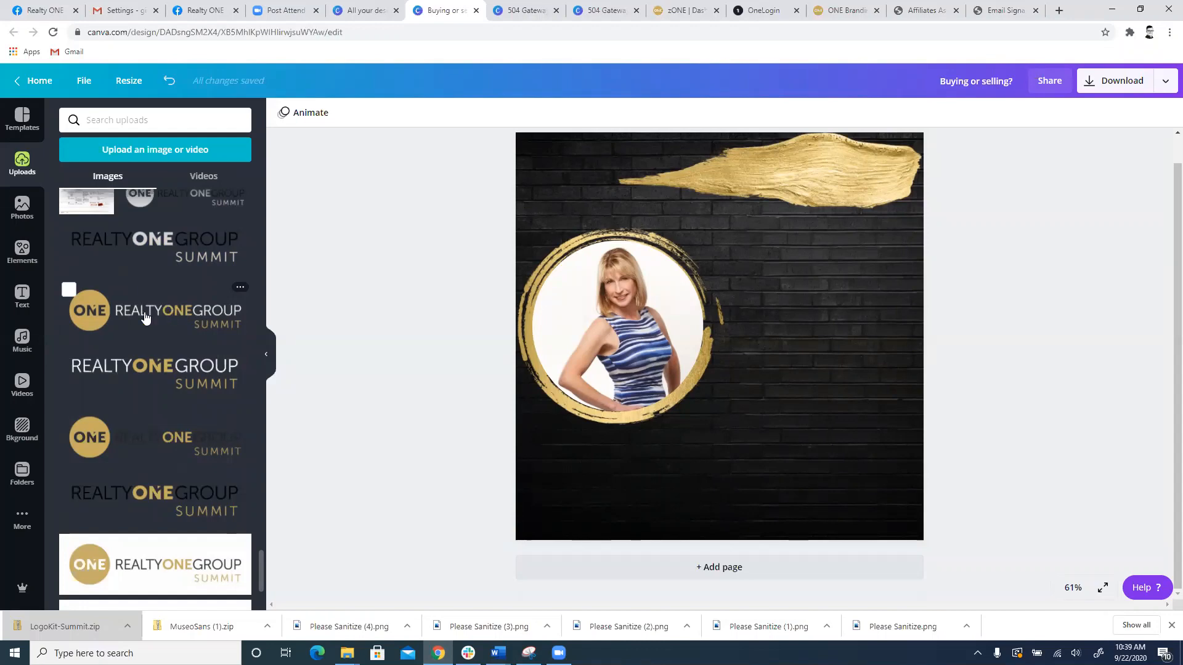
left_click_drag(160, 318, 645, 470)
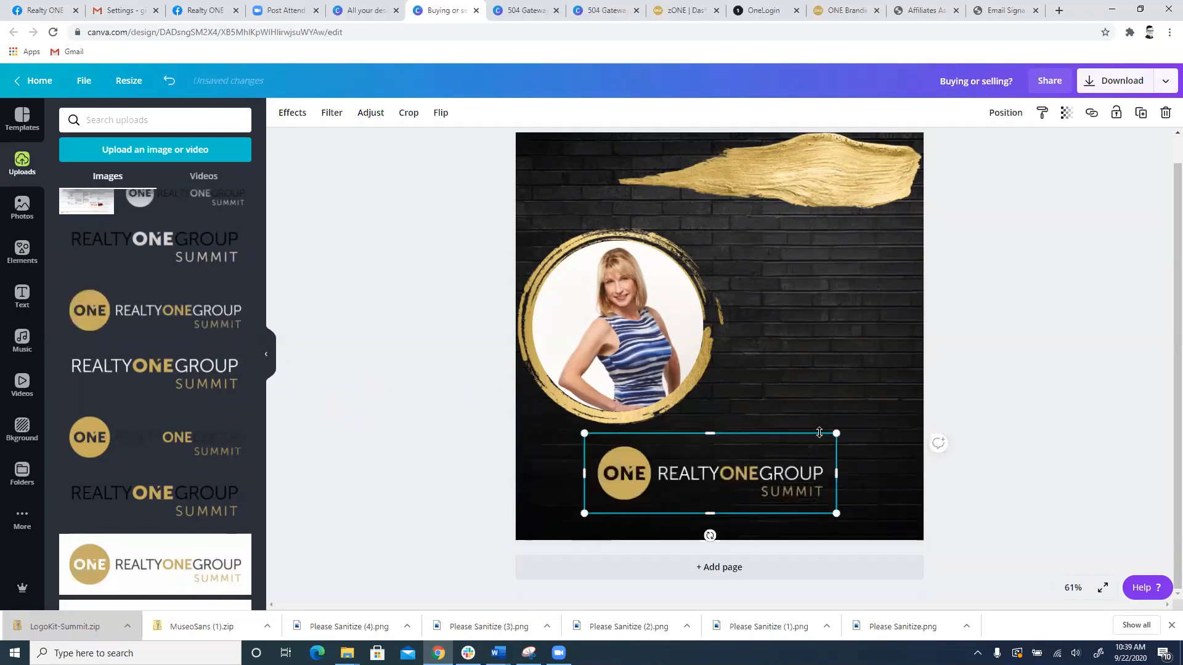
mouse_move(804, 472)
left_mouse_down()
mouse_move(758, 484)
mouse_move(905, 169)
mouse_move(881, 176)
mouse_move(834, 385)
mouse_move(795, 459)
mouse_move(747, 475)
left_mouse_up()
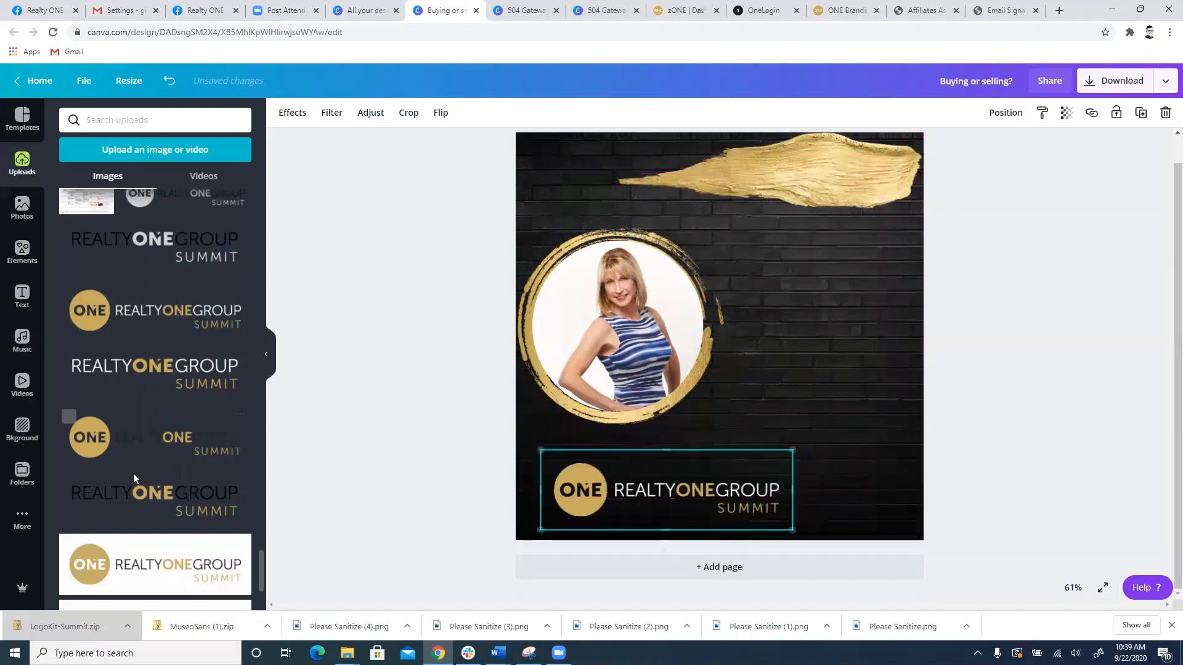
Step: Try three alternative Realty ONE Group Summit logo versions on the page, deleting each one after placing it
mouse_move(132, 449)
left_mouse_down()
mouse_move(726, 344)
mouse_move(815, 201)
mouse_move(811, 177)
mouse_move(744, 168)
mouse_move(745, 188)
left_mouse_up()
key("Delete")
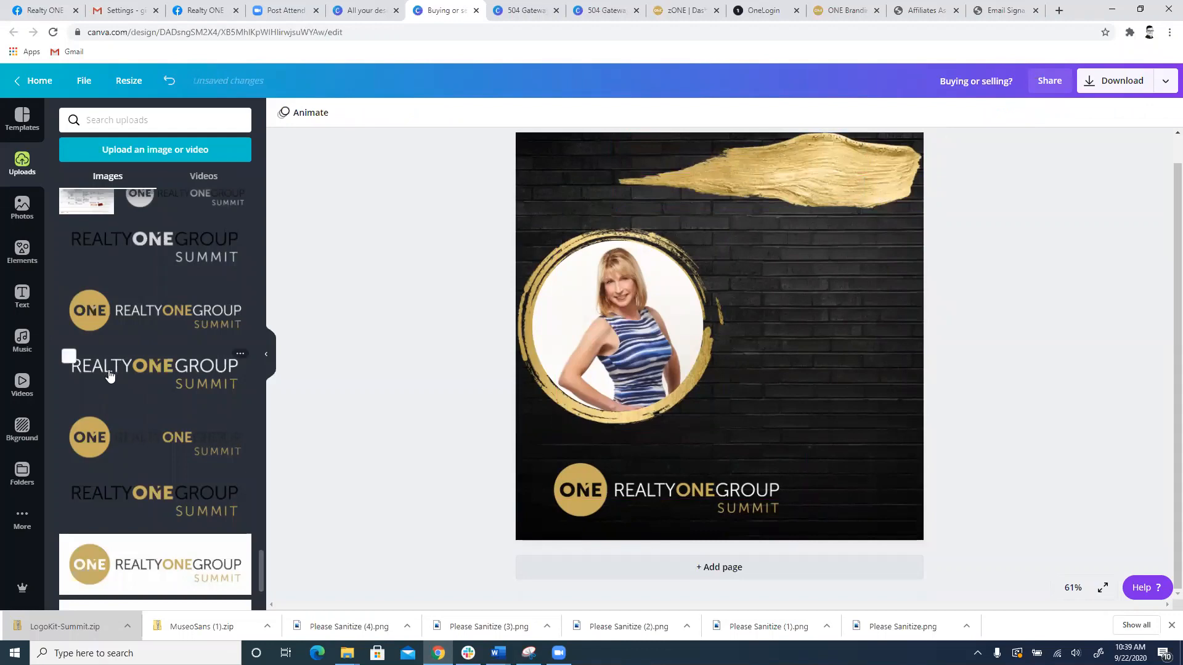
mouse_move(127, 364)
left_mouse_down()
mouse_move(755, 157)
mouse_move(735, 243)
mouse_move(781, 205)
mouse_move(781, 179)
mouse_move(776, 259)
left_mouse_up()
key("Delete")
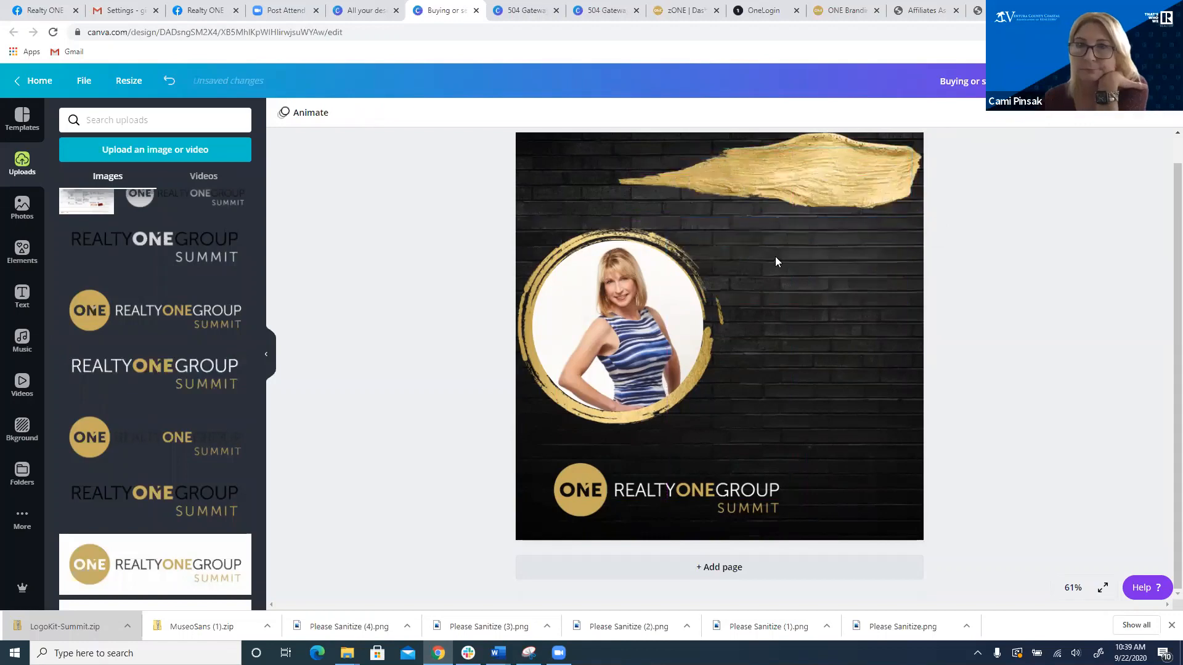
mouse_move(159, 241)
left_mouse_down()
mouse_move(763, 317)
mouse_move(846, 172)
left_mouse_up()
key("Delete")
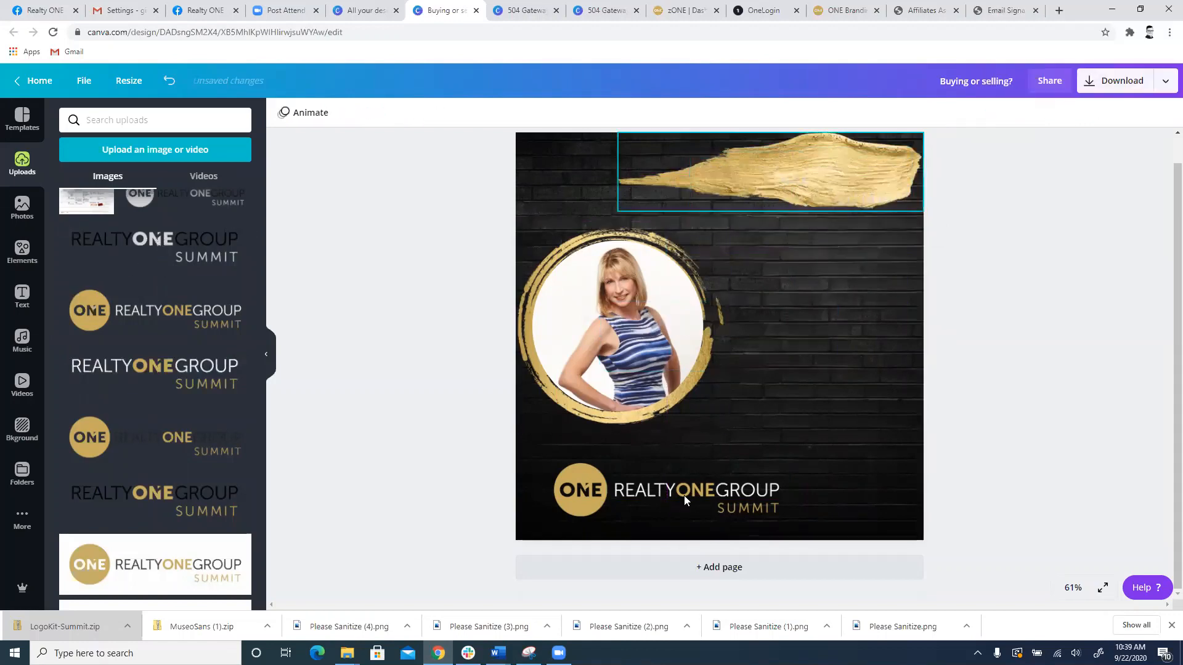
Step: Move the Realty ONE Group Summit logo into the page's lower-left corner and deselect it
mouse_move(677, 497)
left_mouse_down()
mouse_move(789, 476)
mouse_move(698, 478)
mouse_move(650, 503)
left_mouse_up()
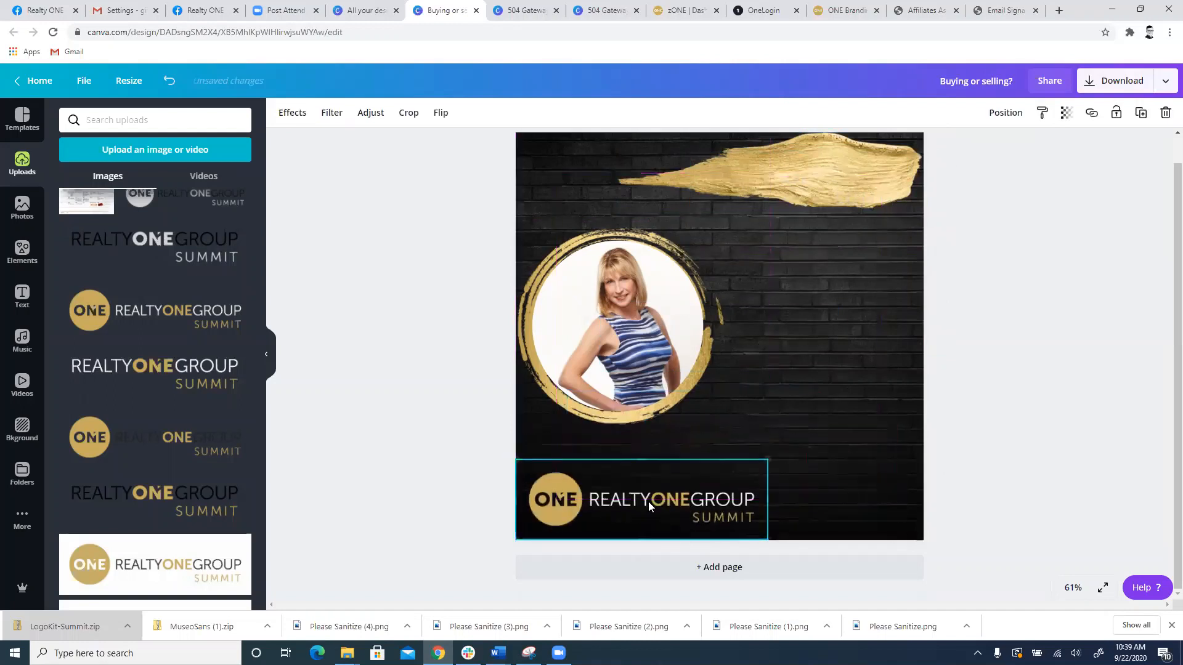
left_click(446, 410)
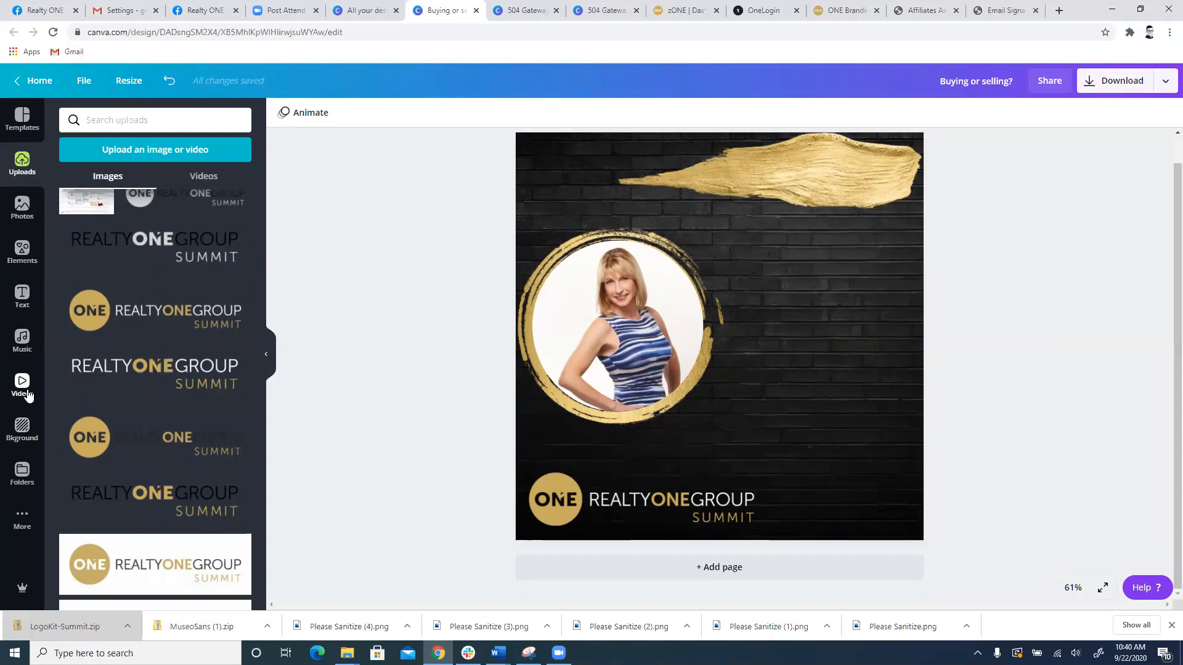
Step: Add a heading to the page, enlarge its text to size 47.2 and open the available fonts
left_click(23, 296)
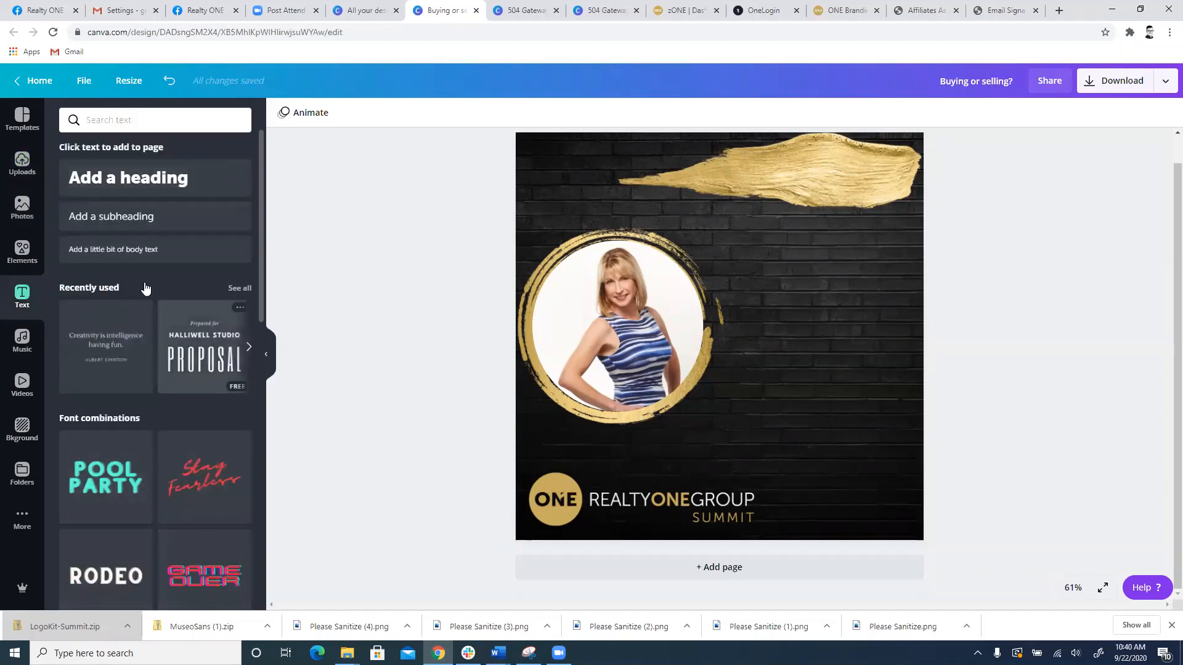
left_click(141, 191)
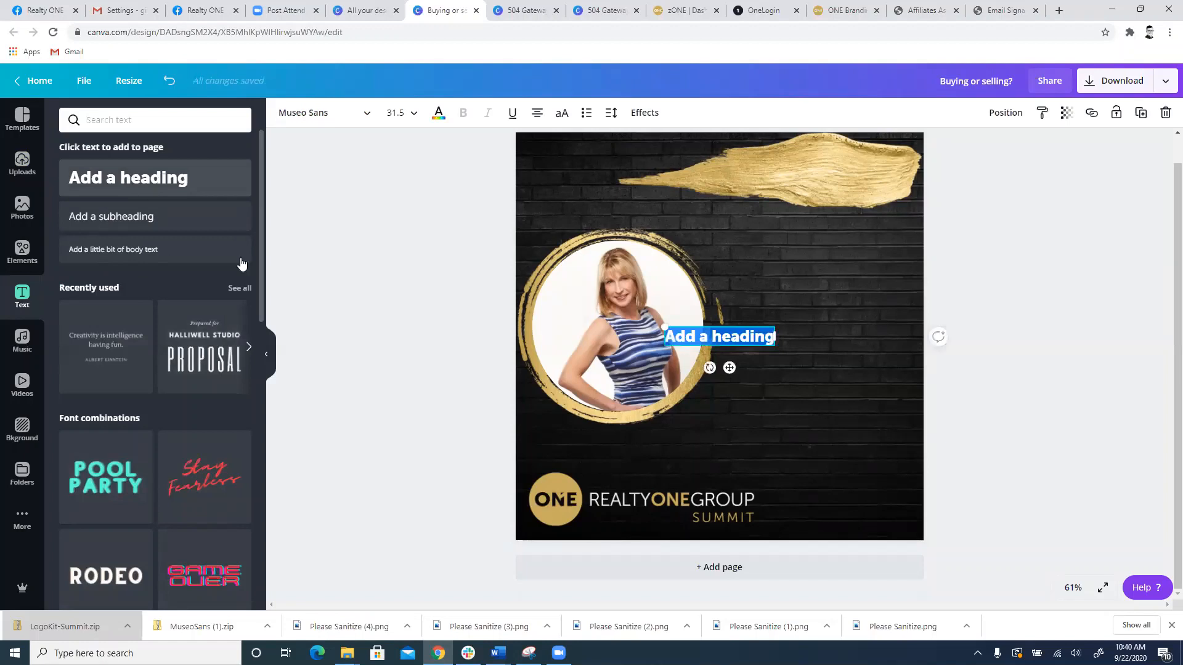
left_click_drag(776, 351, 829, 355)
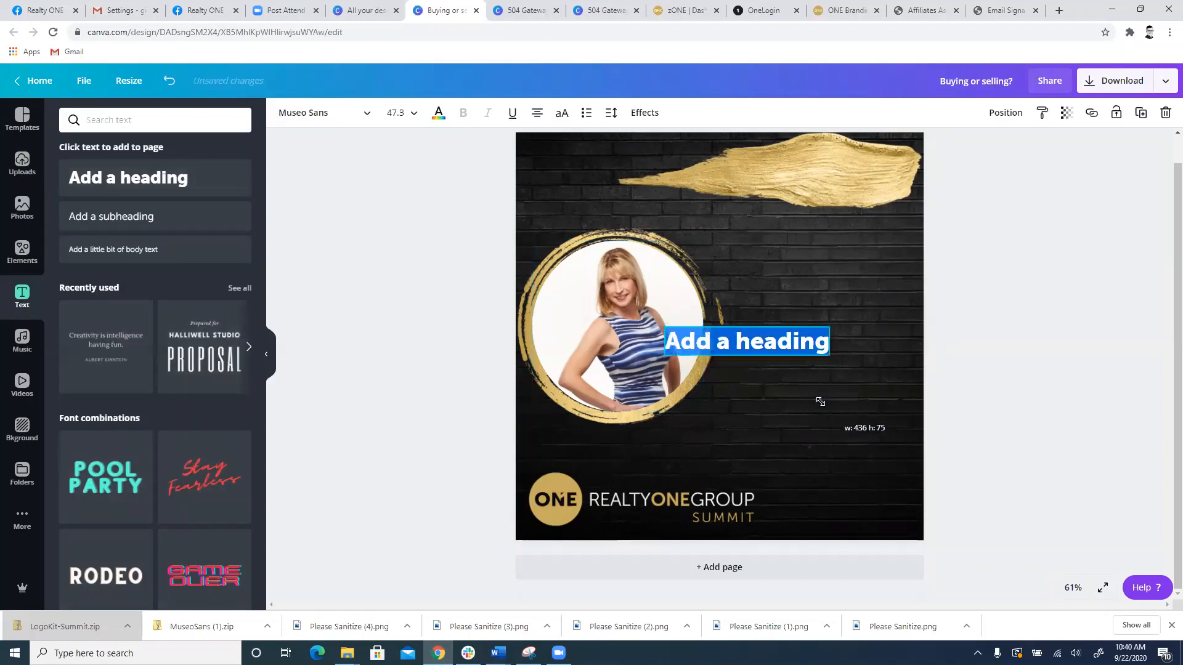
left_click(316, 115)
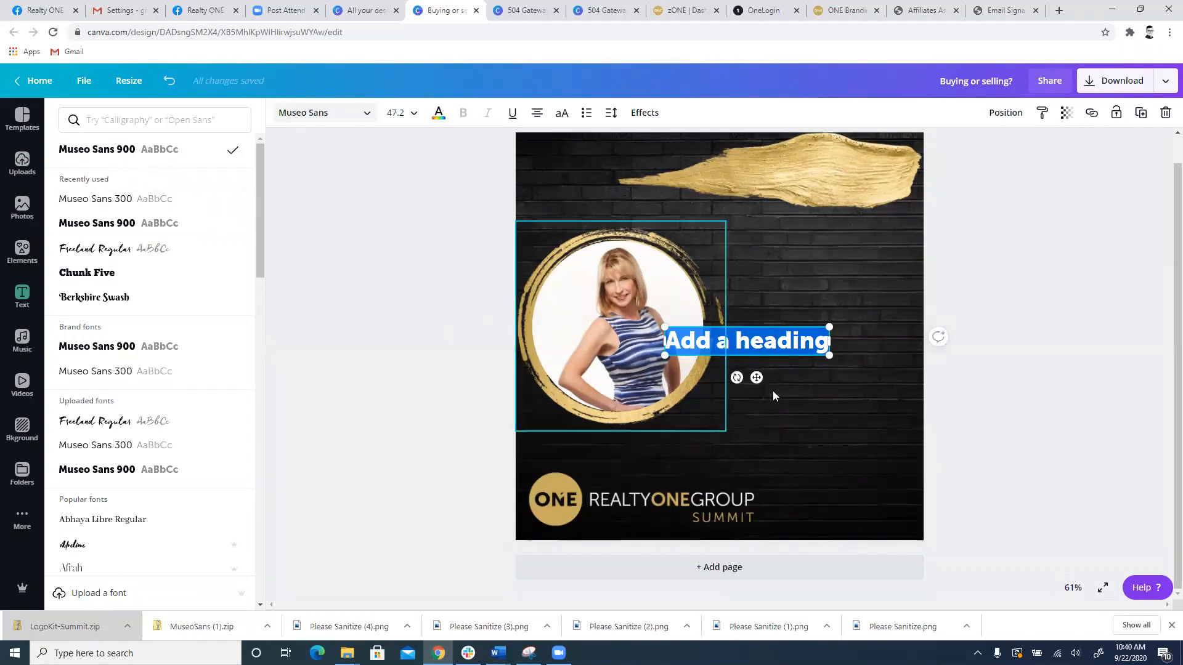
Step: Shift the gold brush stroke partly off the page's upper edge and move the heading above the portrait
left_click(769, 358)
left_click_drag(751, 343, 780, 292)
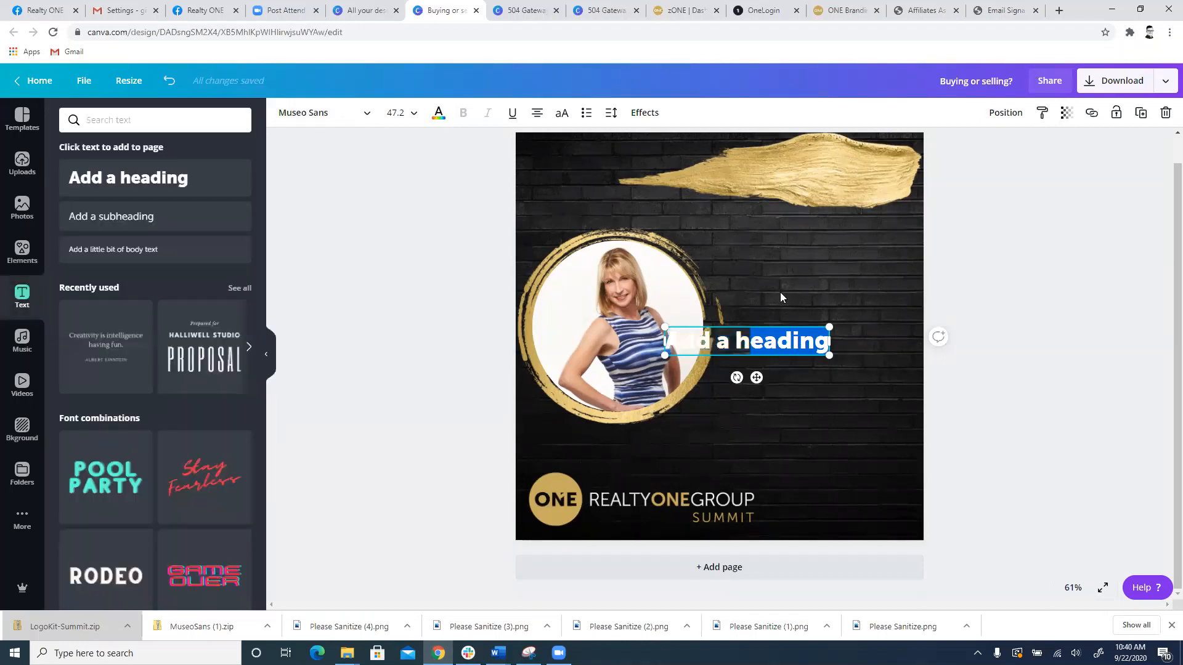
left_click(755, 357)
mouse_move(752, 347)
left_mouse_down()
mouse_move(814, 179)
mouse_move(812, 232)
left_mouse_up()
left_click_drag(806, 165, 832, 133)
left_click_drag(826, 224, 657, 186)
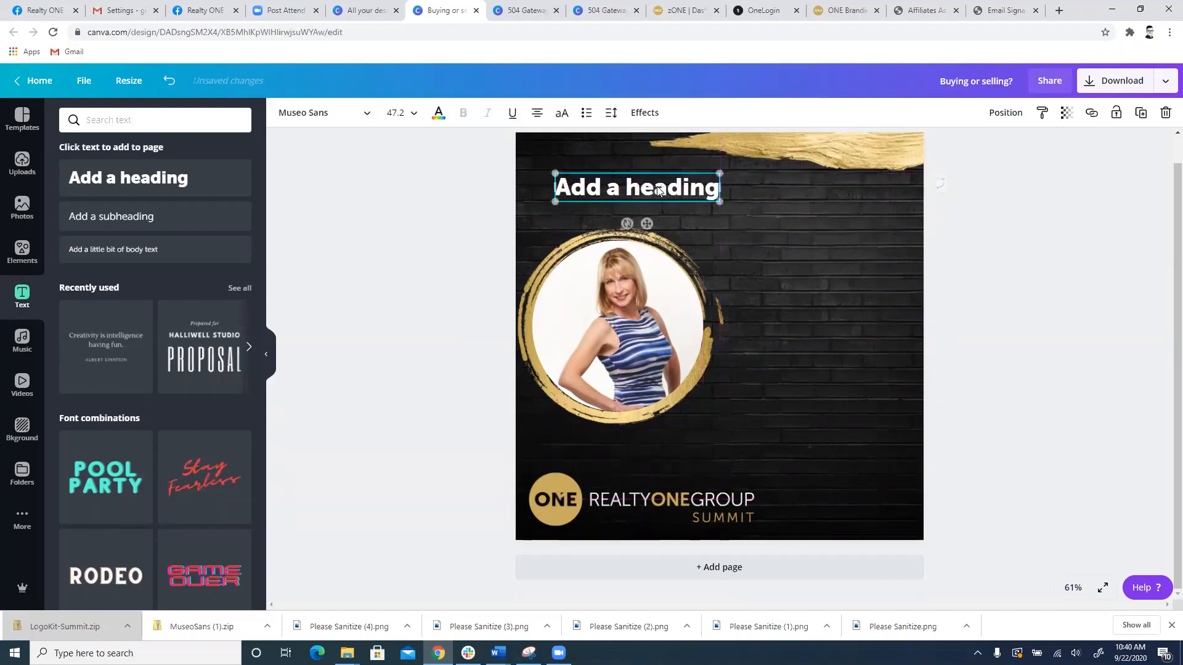
Step: Replace the heading's placeholder text with the agent's full name and finish editing it
double_click(661, 189)
left_click(666, 189)
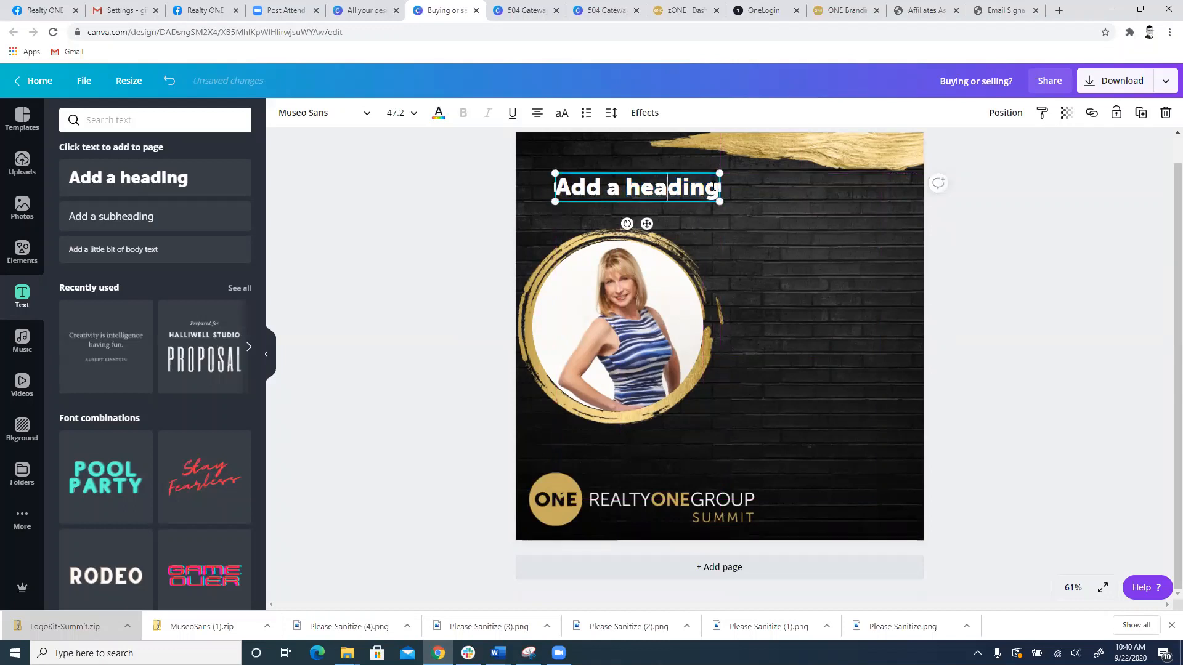
left_click_drag(716, 188, 577, 191)
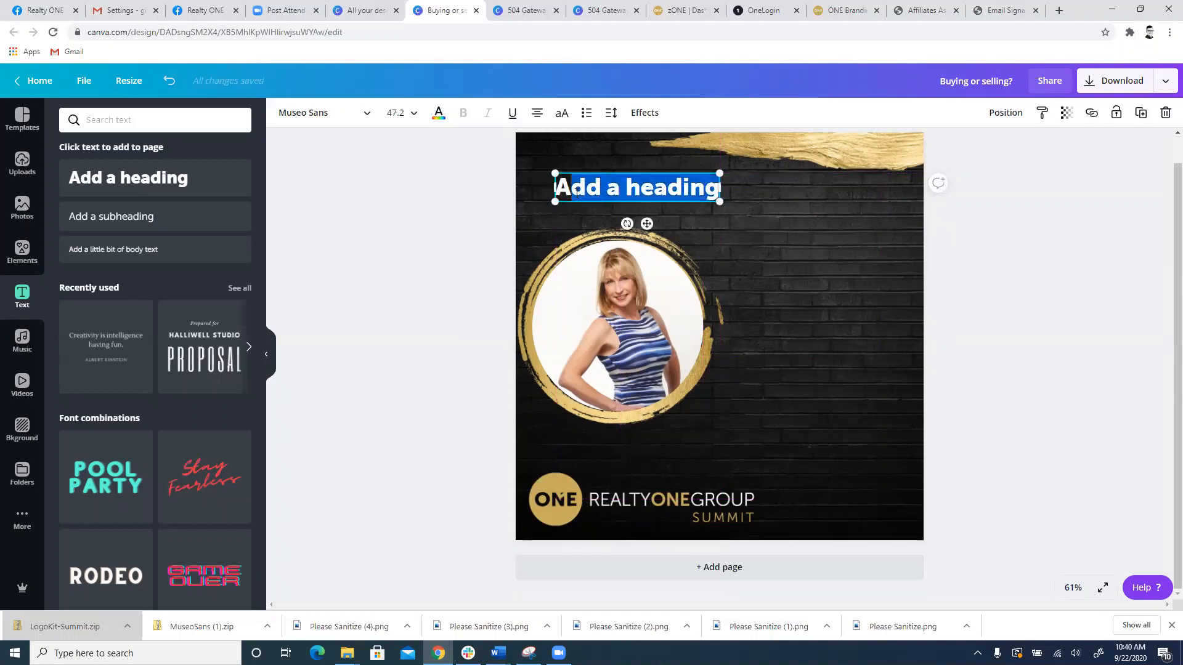
key("BackSpace")
key("BackSpace")
type("CAm")
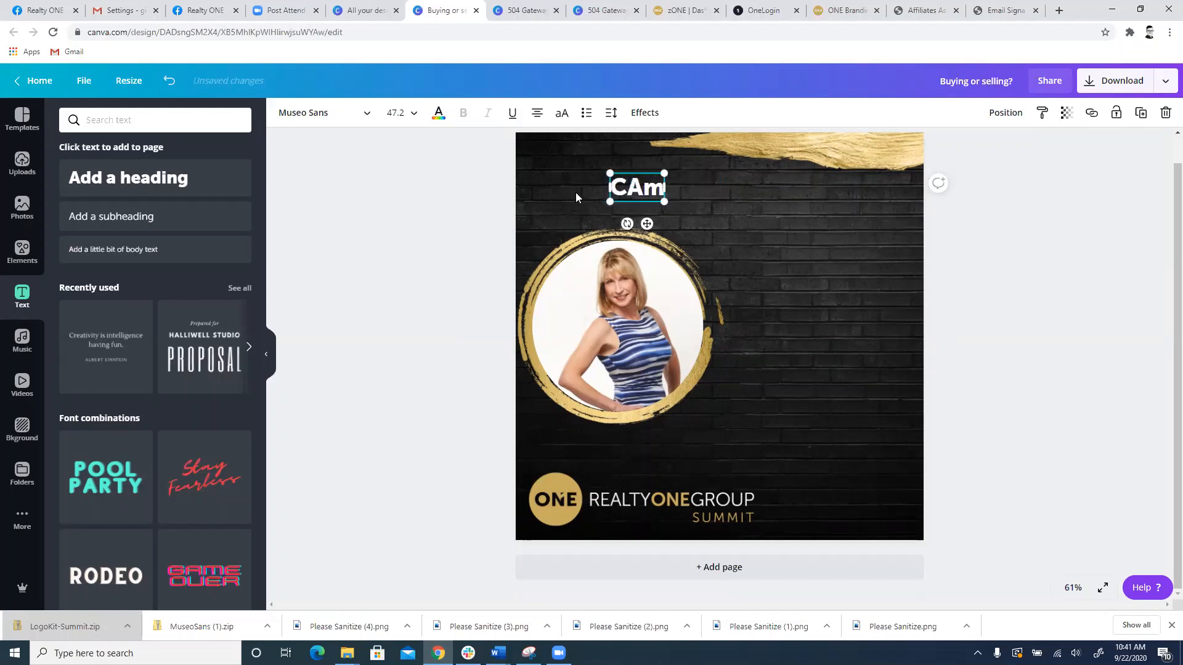
key("BackSpace")
key("BackSpace")
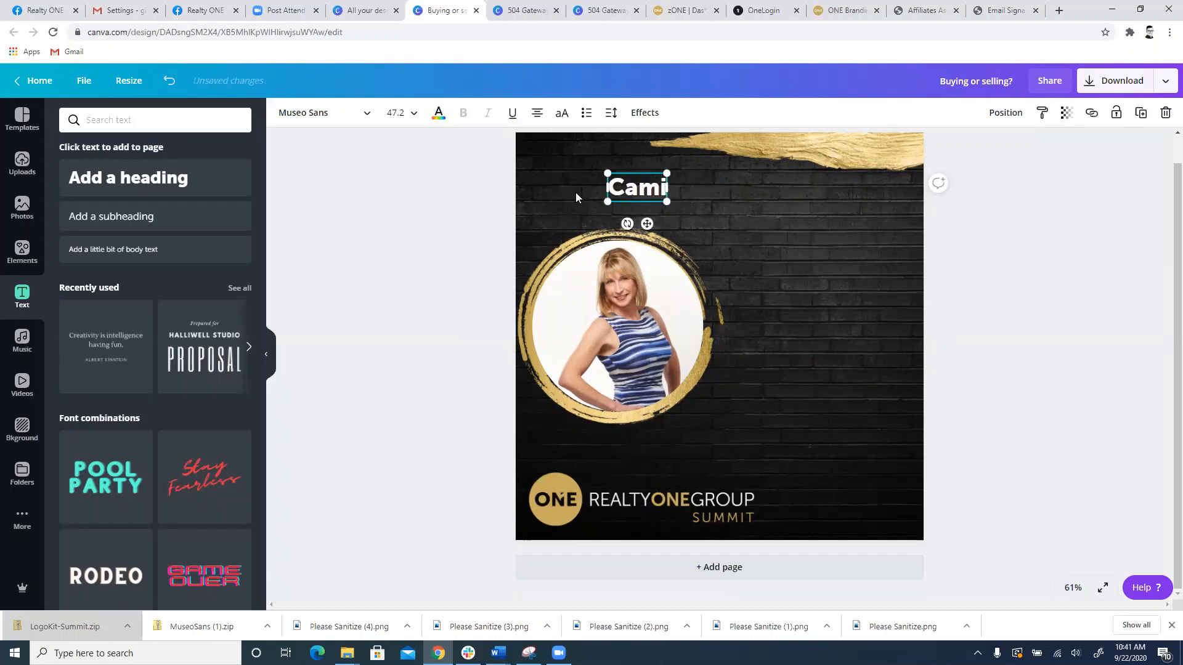
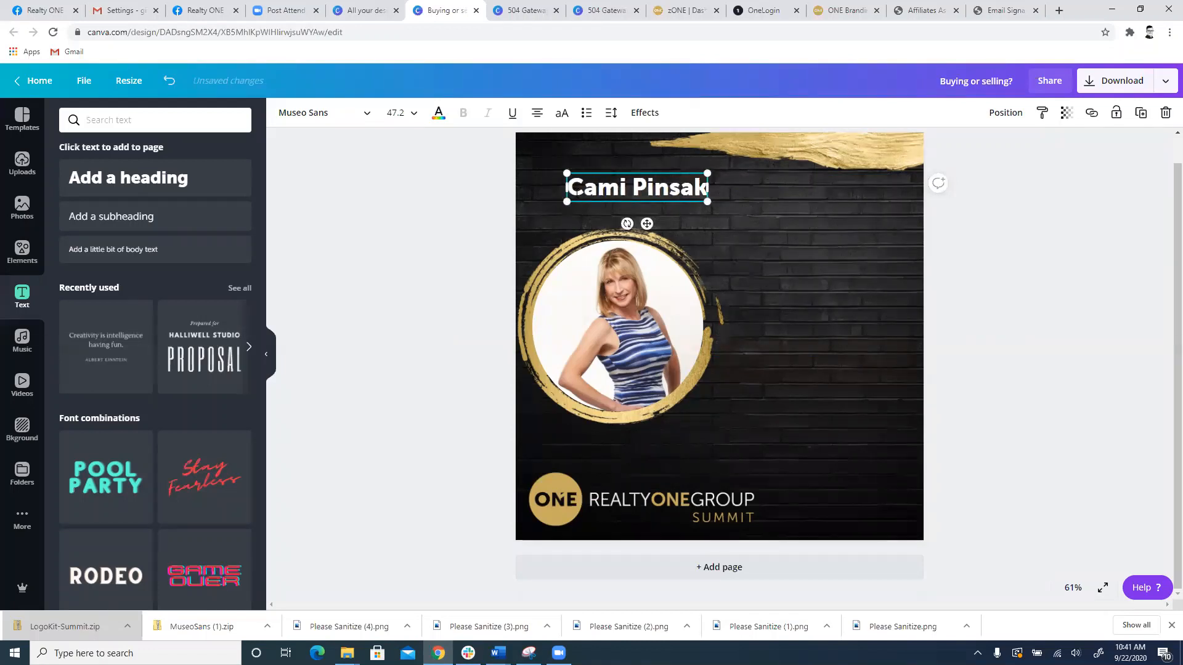
left_click(676, 239)
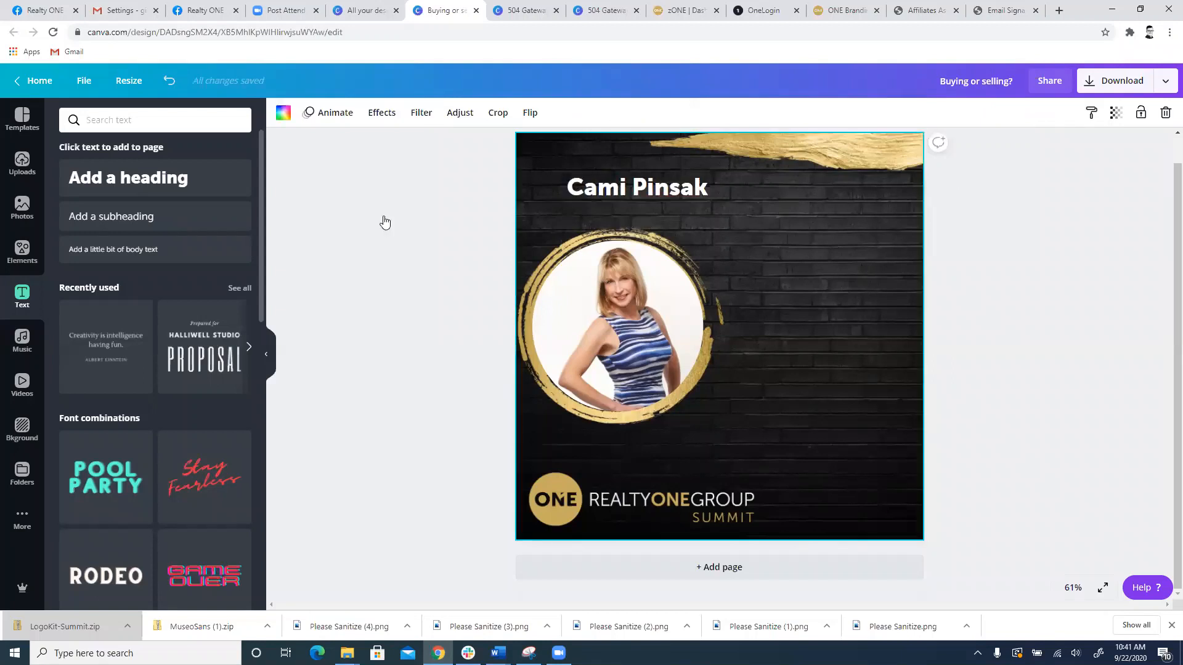
Step: Add a subheading and position it directly beneath the agent's name
left_click(106, 216)
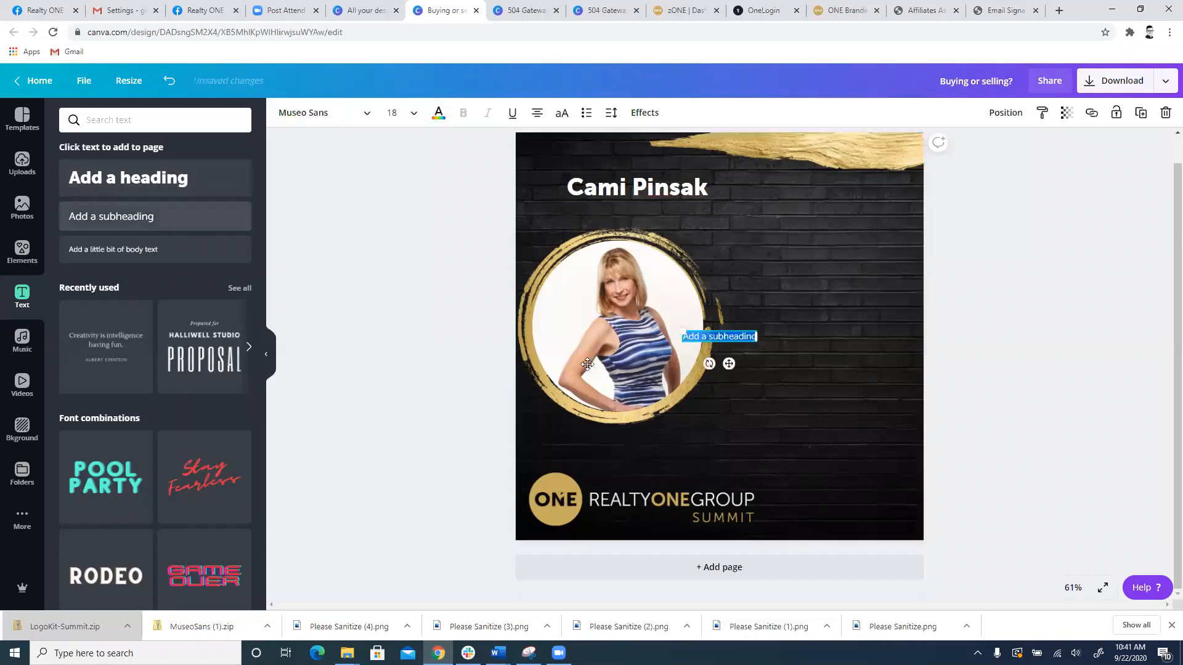
left_click(717, 338)
left_click_drag(755, 336, 629, 205)
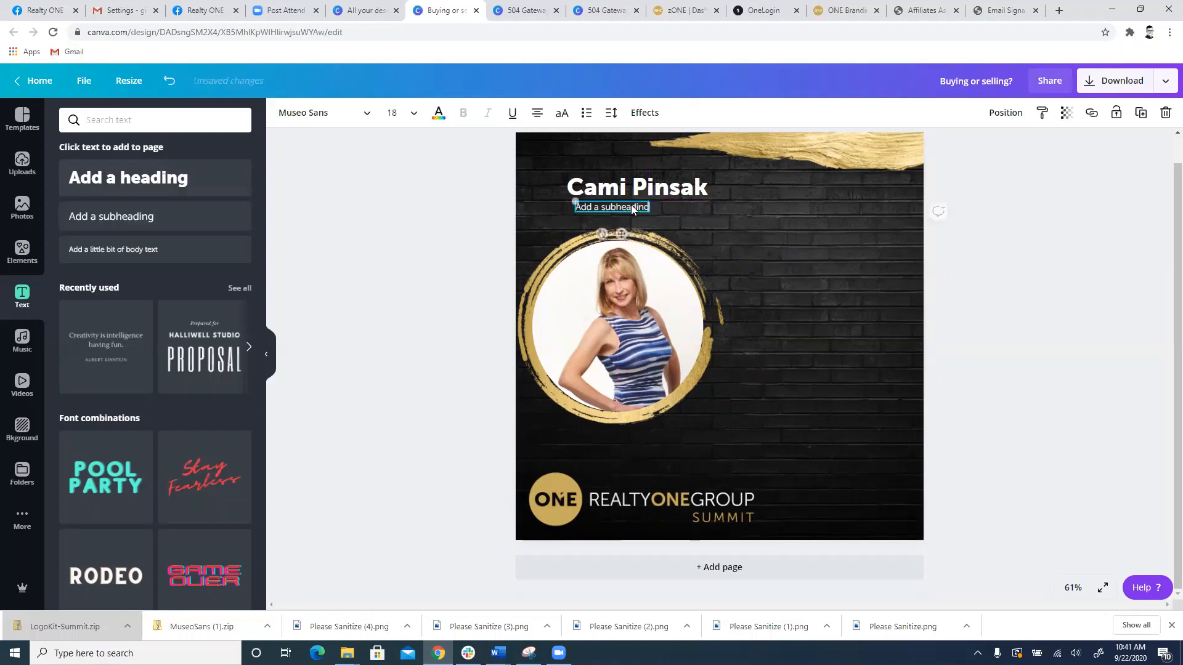
Step: Replace the subheading's placeholder text beneath the agent's name with the agent's DRE licence number and finish editing it
key("F11")
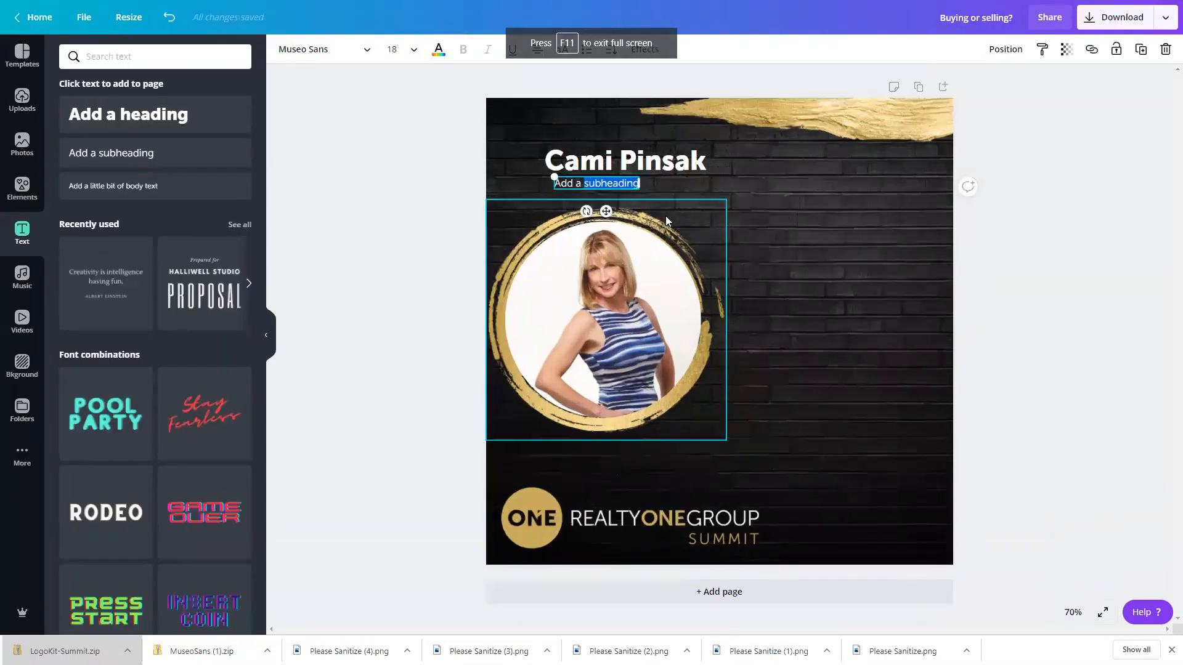
key("F11")
key("BackSpace")
key("BackSpace")
key("BackSpace")
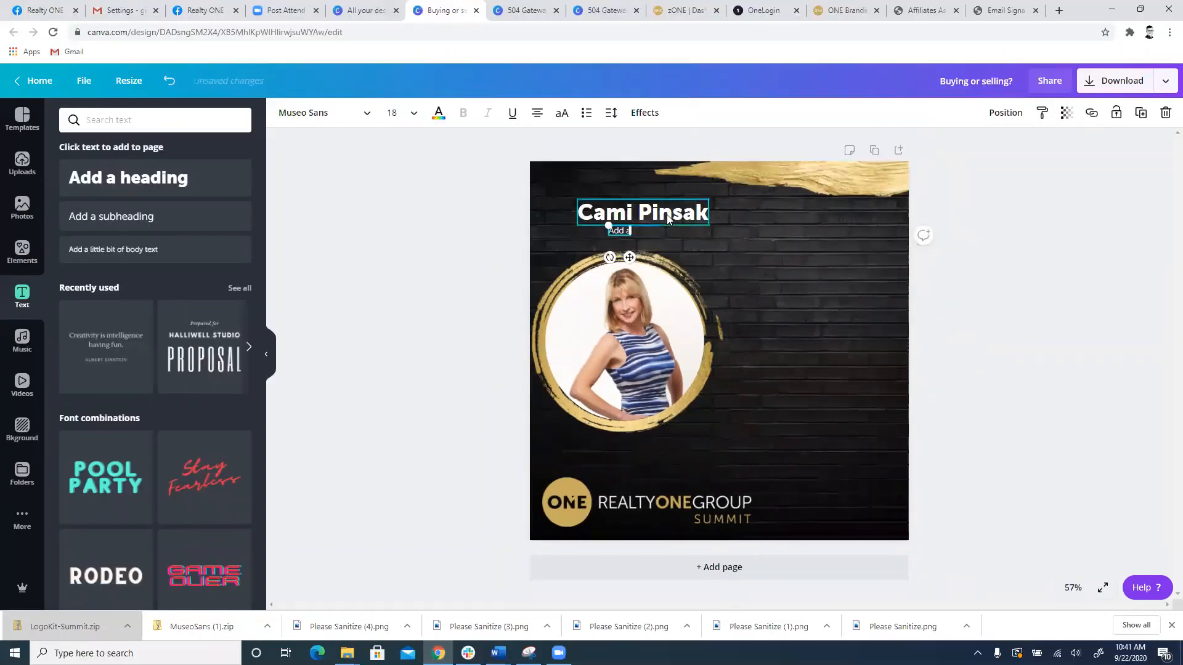
key("BackSpace")
key("BackSpace")
key("BackSpace")
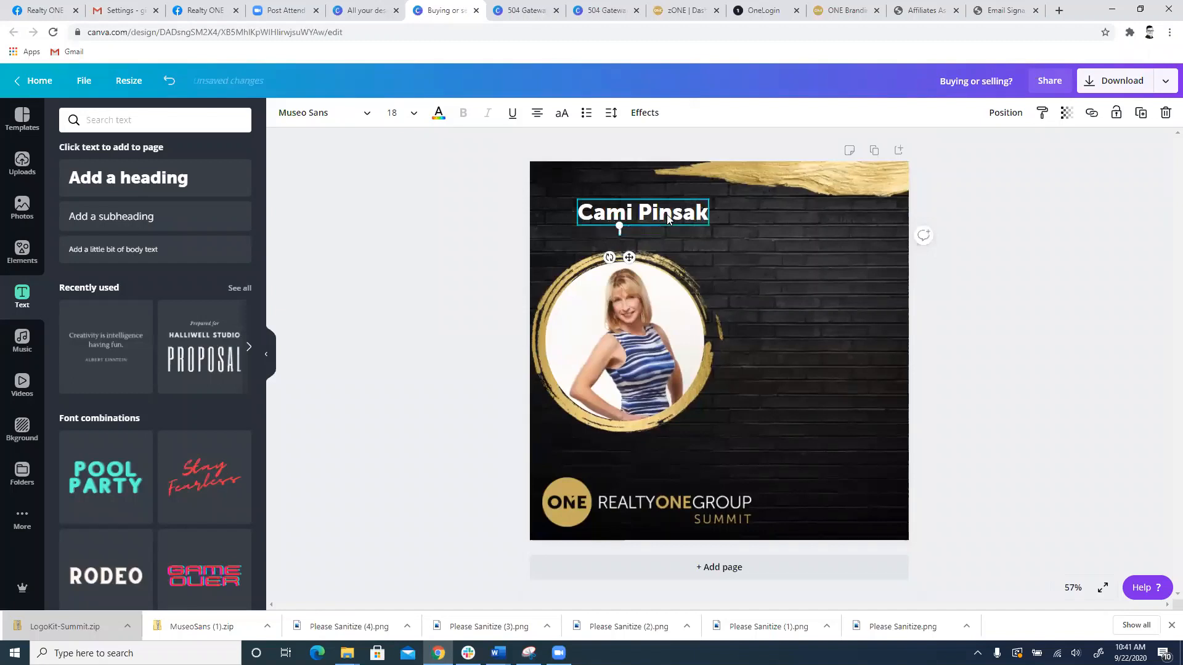
type("DRE555555555")
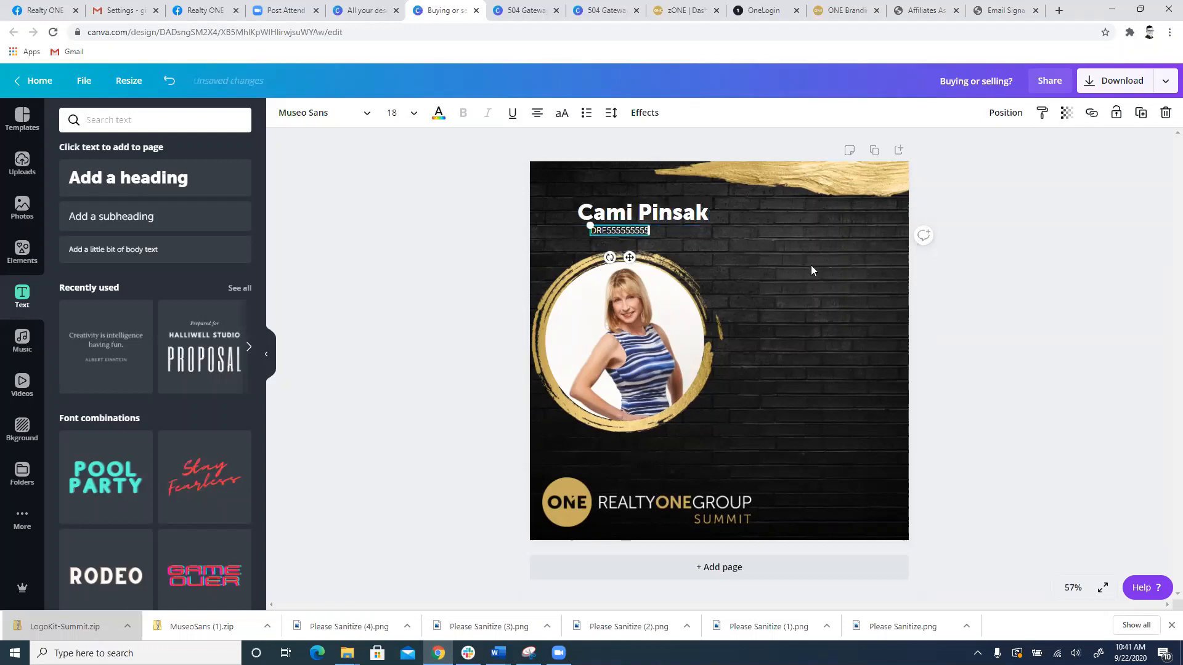
left_click(812, 266)
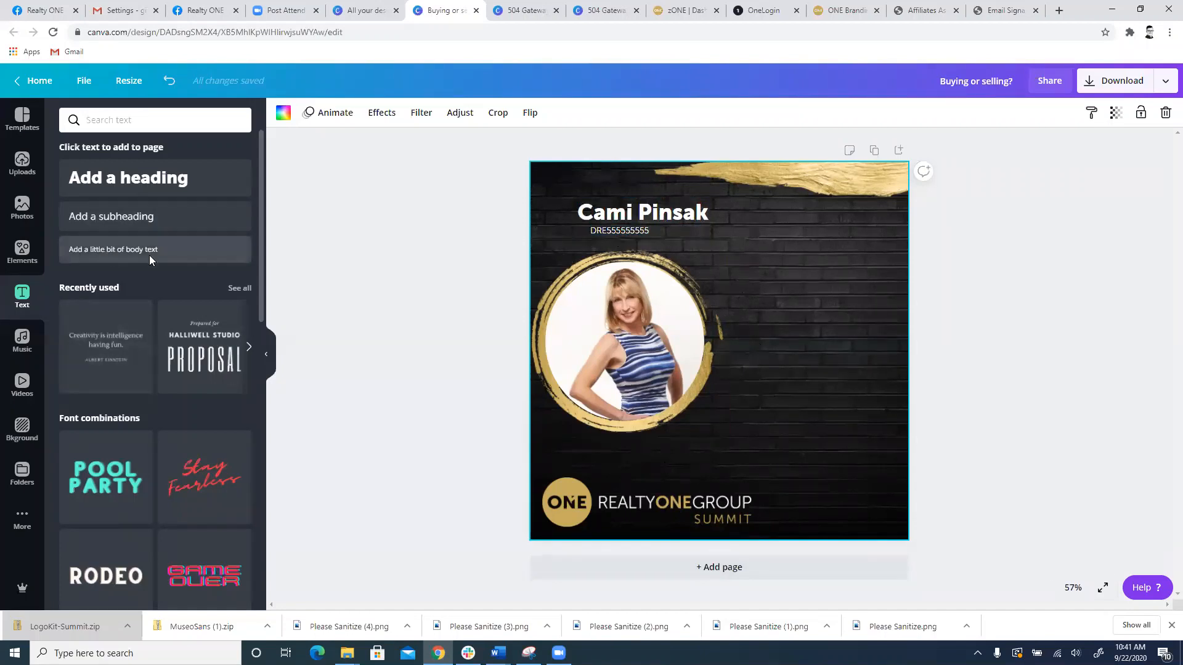
Step: Add body text beside the portrait on the empty brick area, enlarge it to size 27.7 and select its placeholder wording
left_click(128, 250)
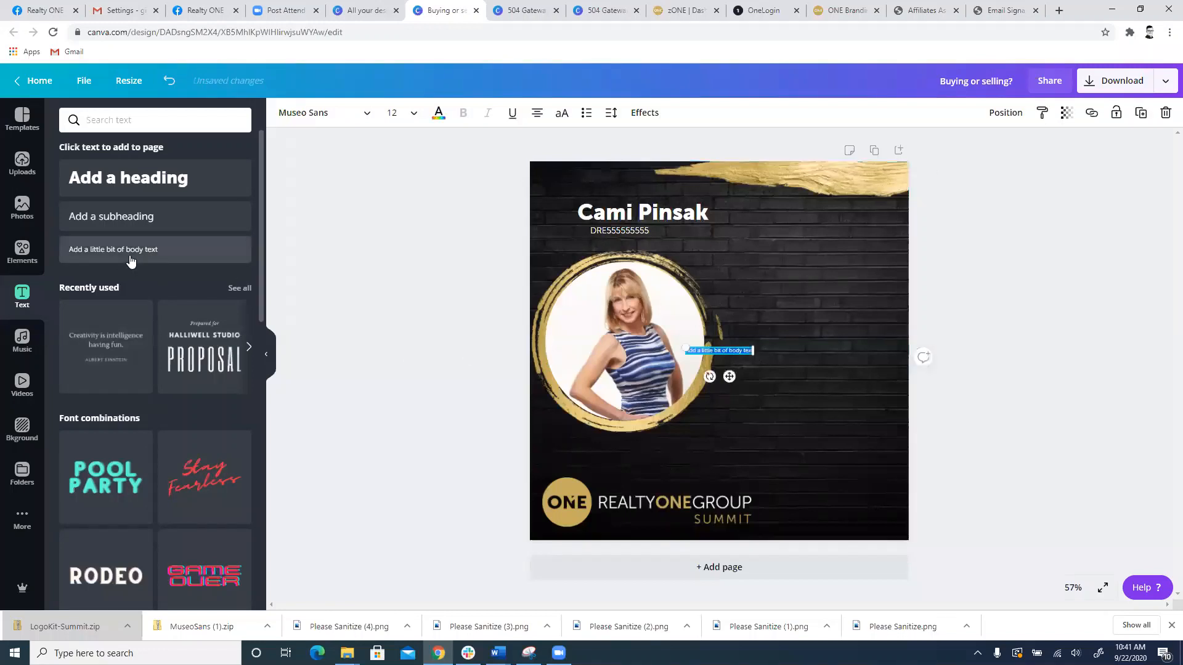
left_click_drag(732, 350, 878, 338)
triple_click(853, 285)
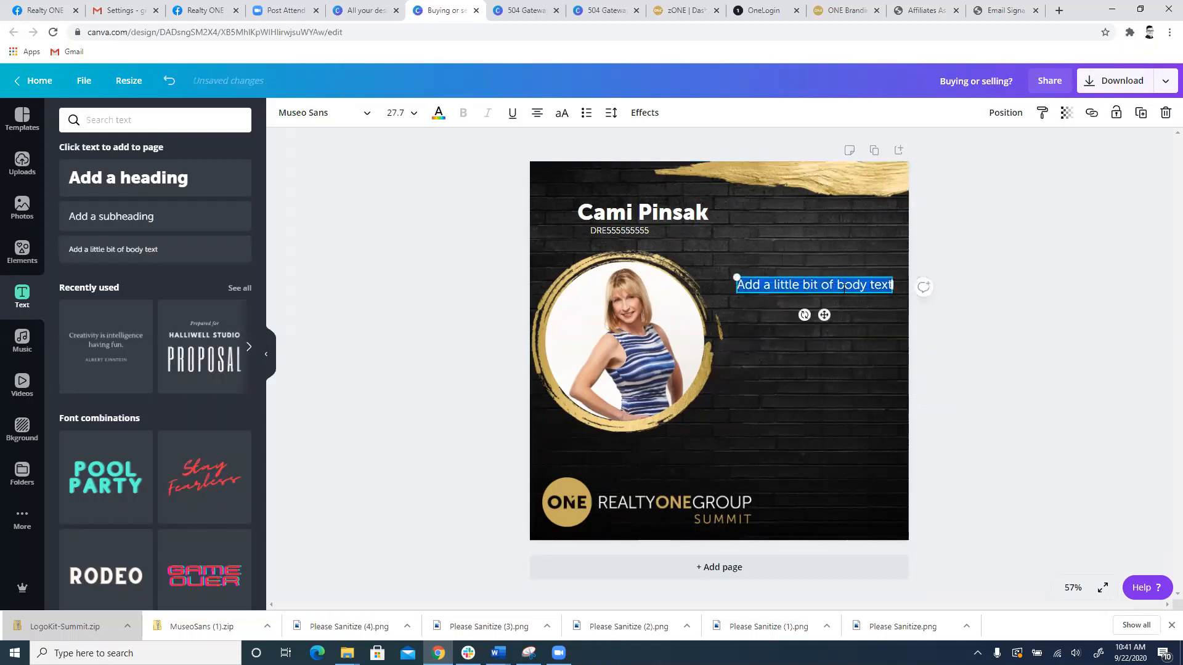
Step: Replace the body text with four lines: "Hello every one", "come check out my virtual", "open house this Friday", "at 5:00pm"
type("HEL")
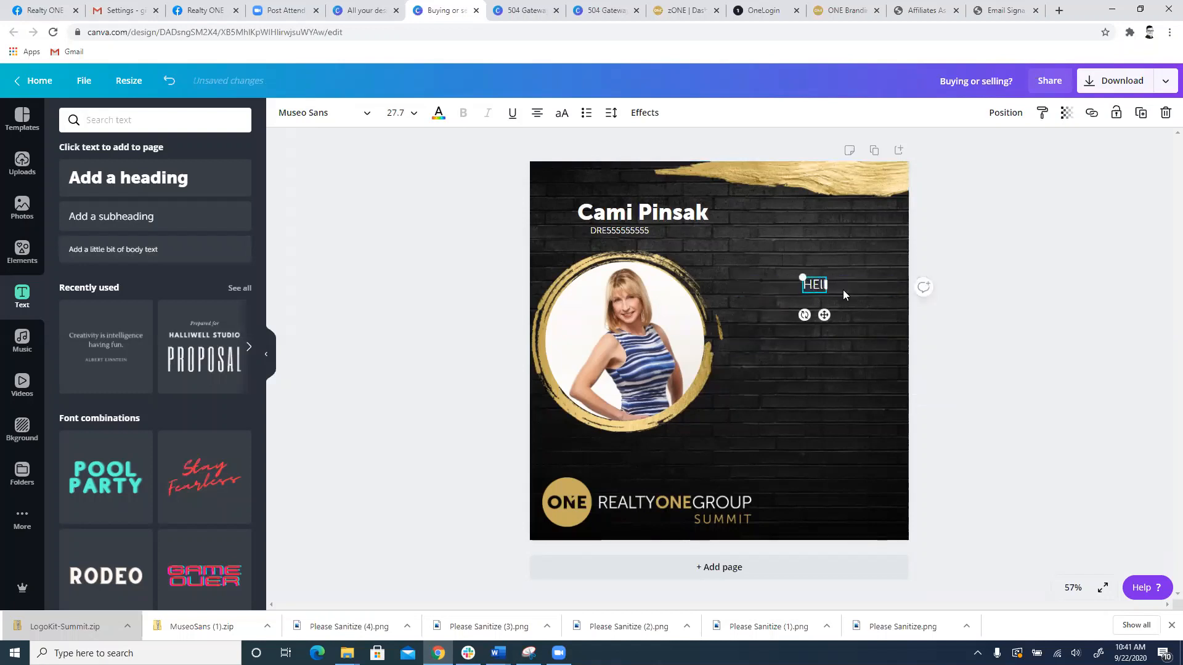
key("BackSpace")
key("BackSpace")
type("ello every oe")
key("BackSpace")
type("ne")
key("Return")
type("come che")
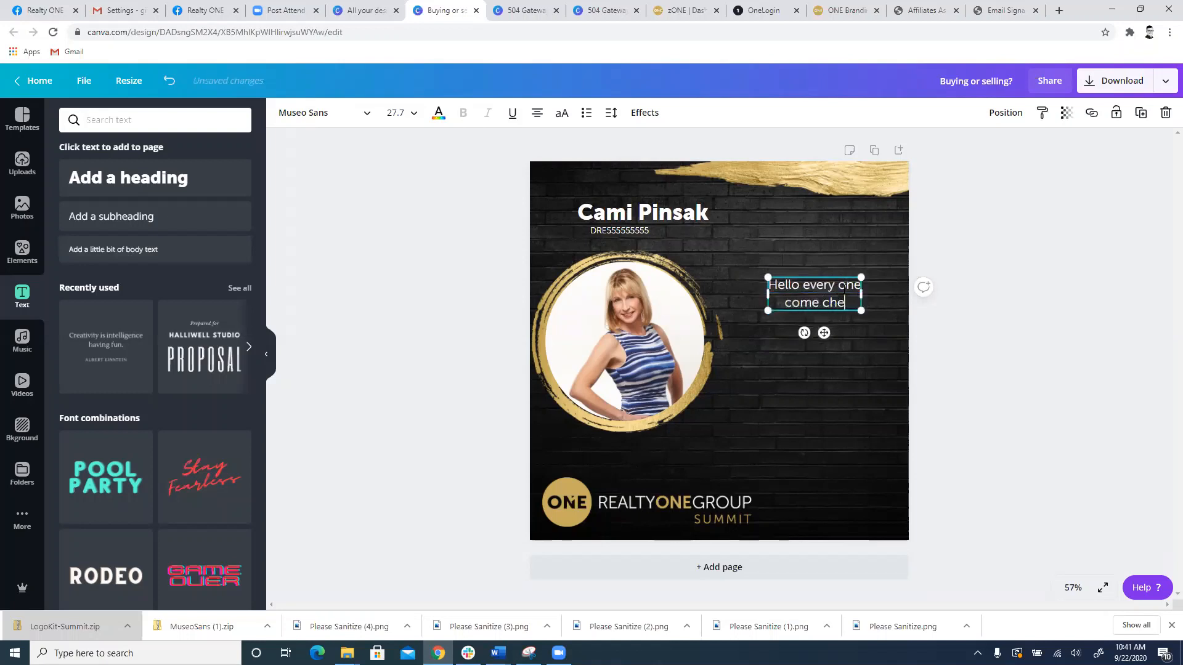
type("ck out my virtual")
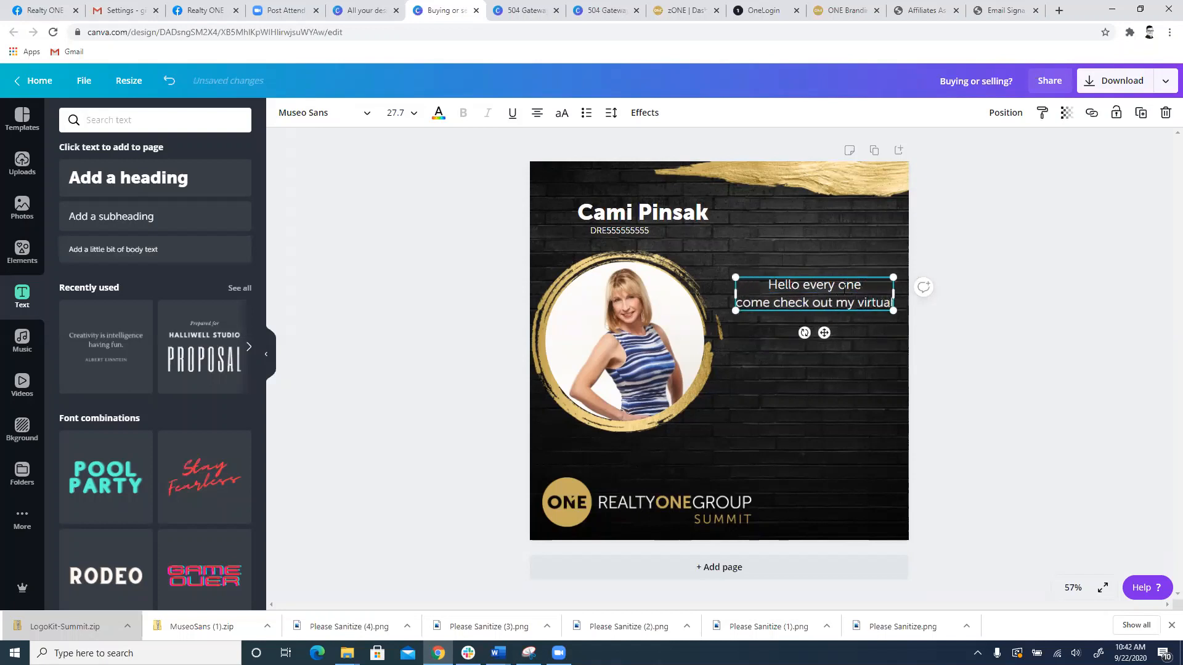
key("Return")
type("open house this")
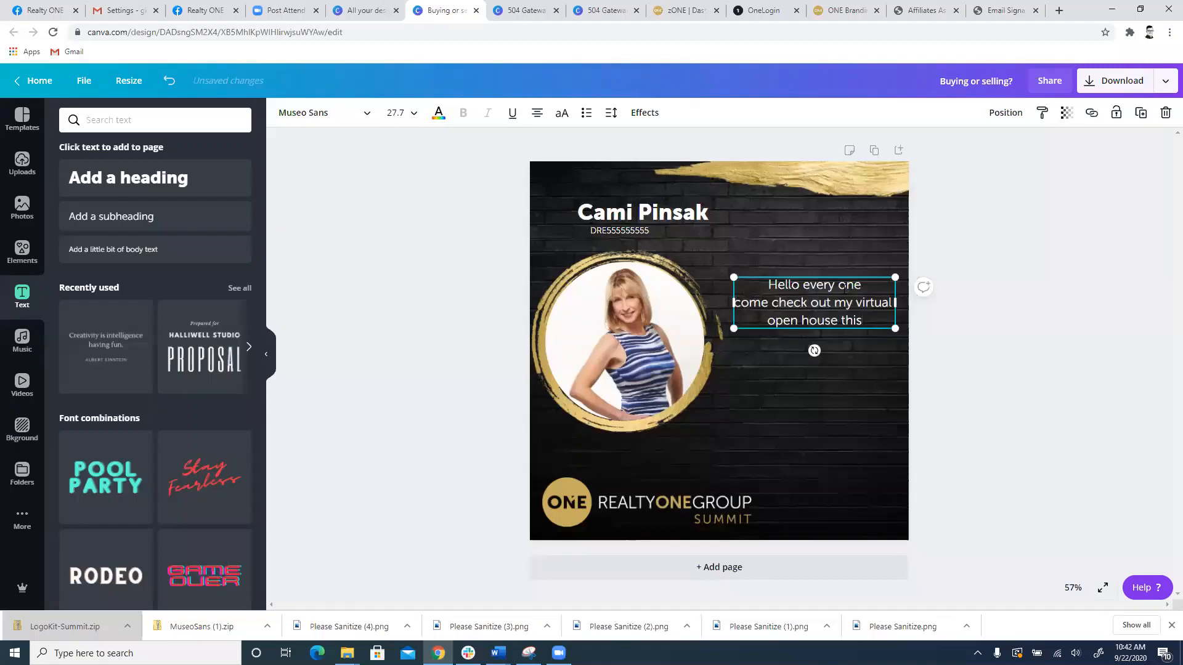
type(" Friday")
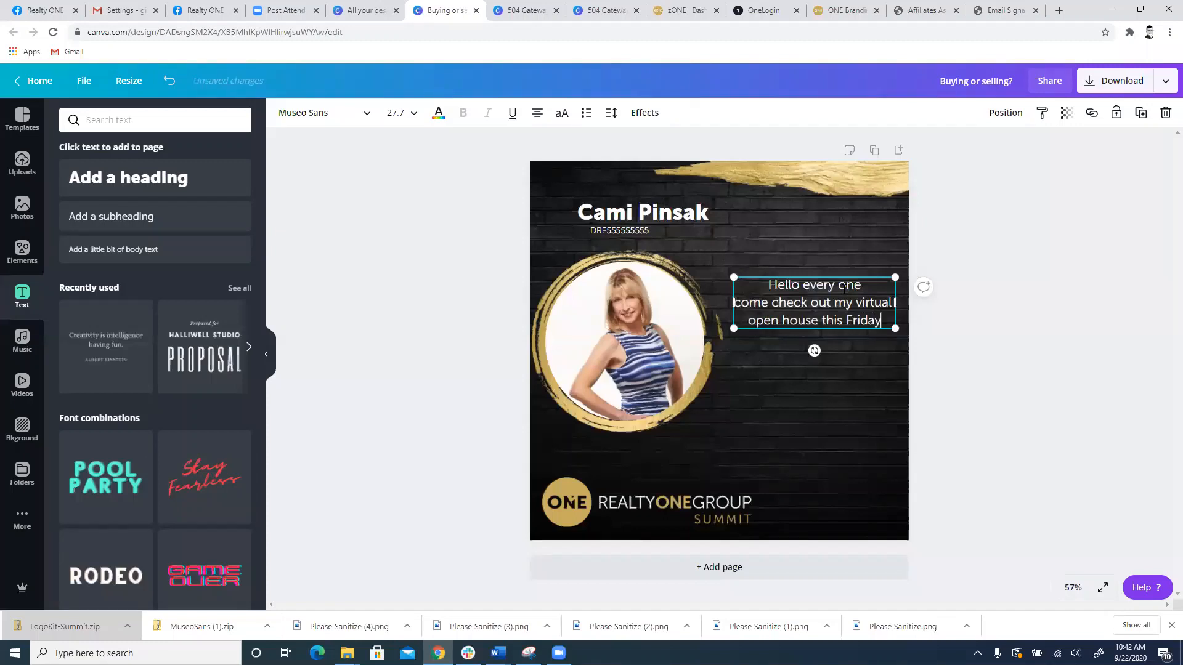
key("Return")
type("at ")
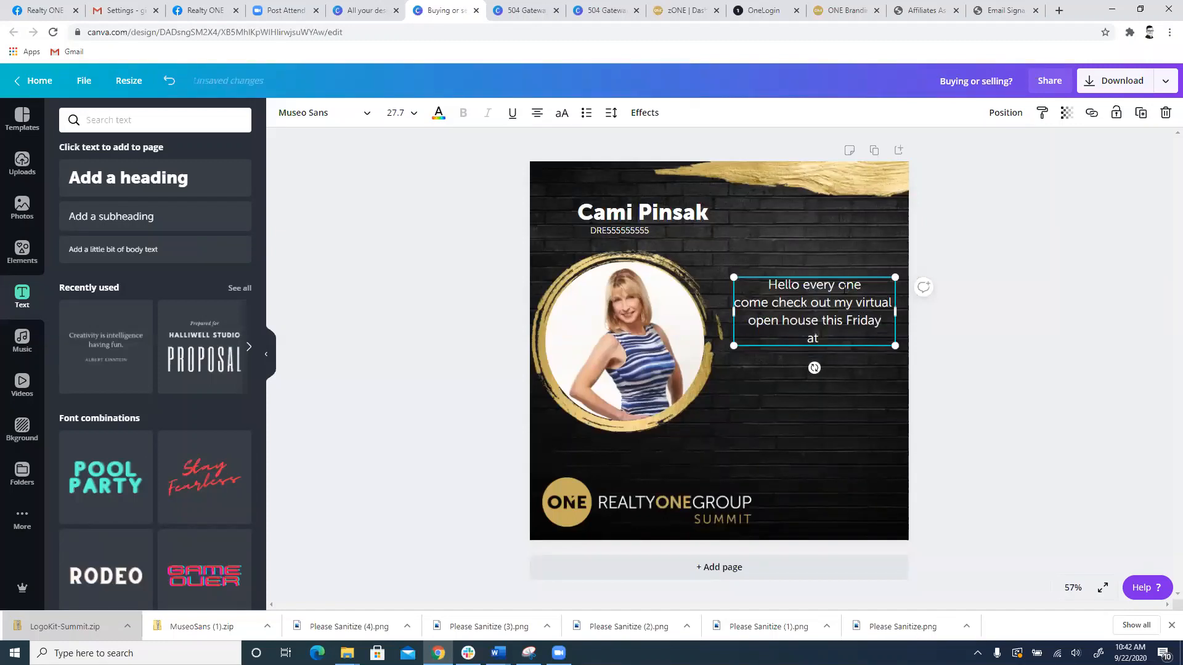
type("5:00pm")
left_click(888, 420)
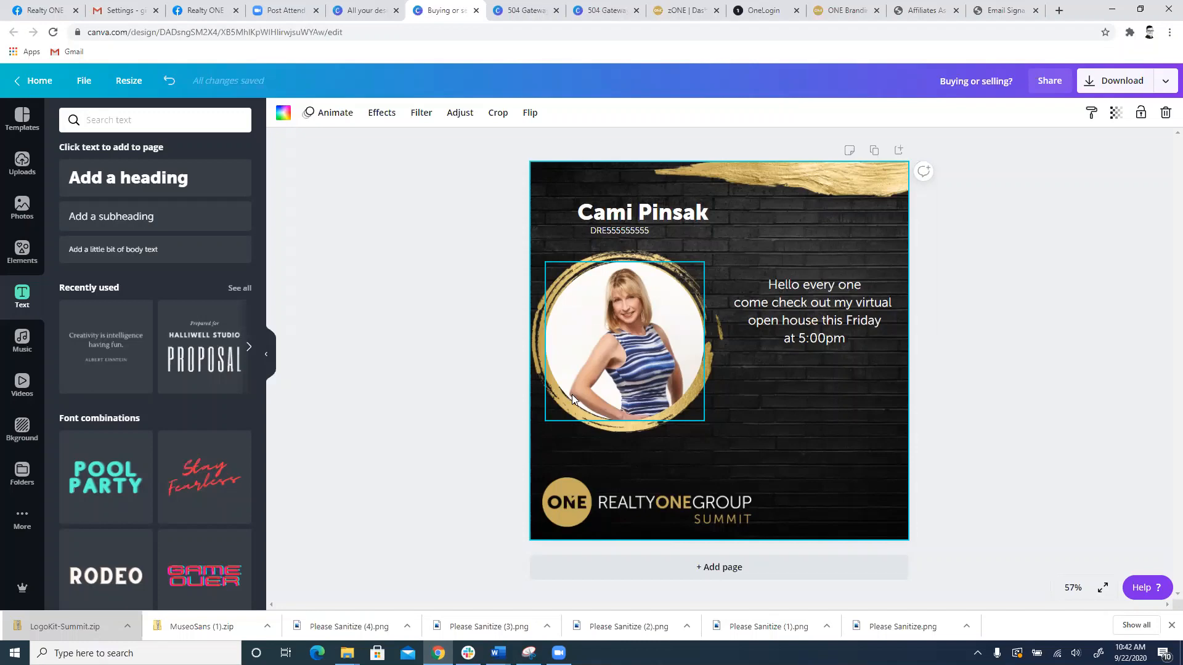
Step: Switch to Facebook and open the account owner's personal profile page to view its cover photo
left_click(44, 9)
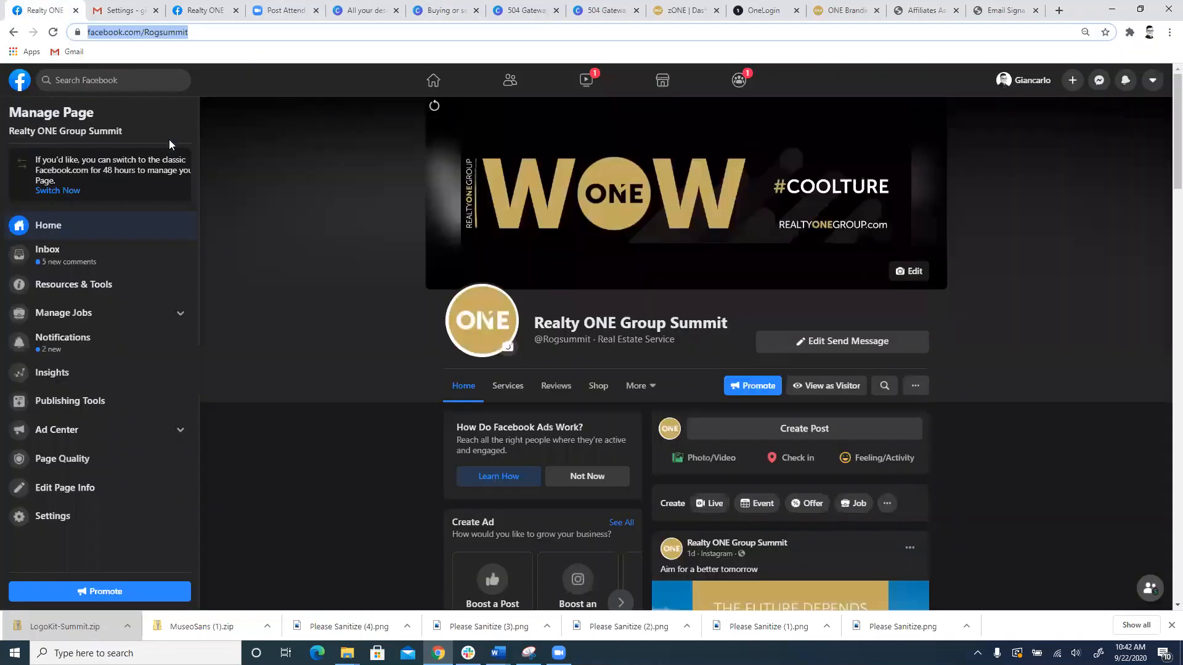
scroll(494, 346, "down", 2)
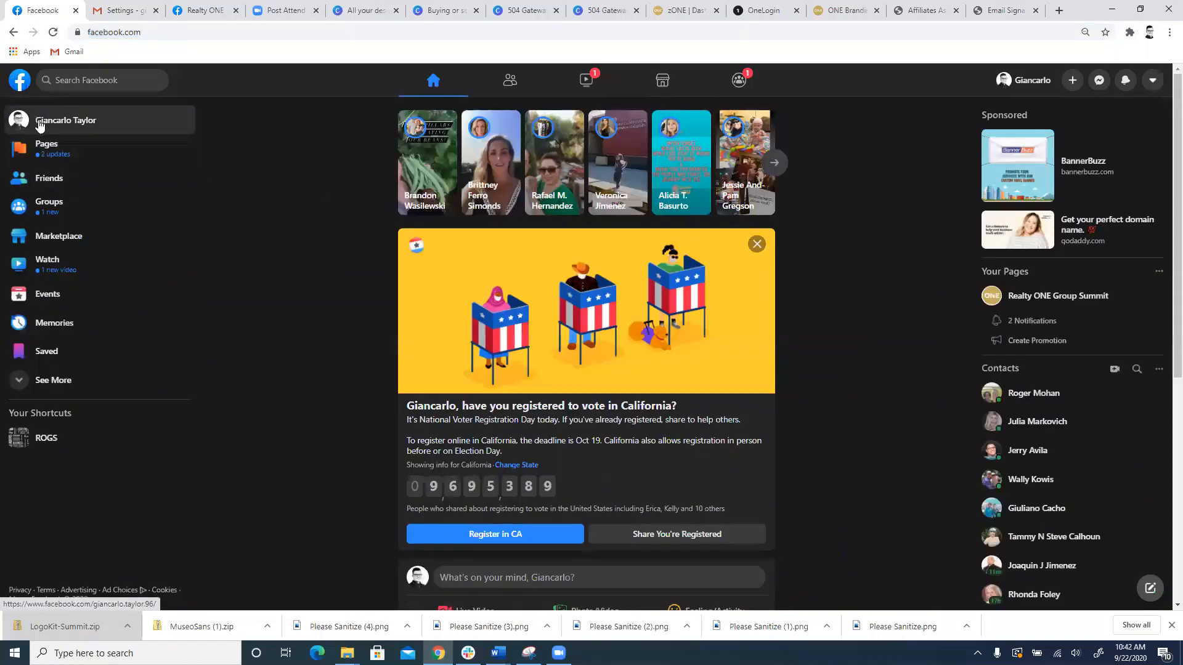
left_click(40, 122)
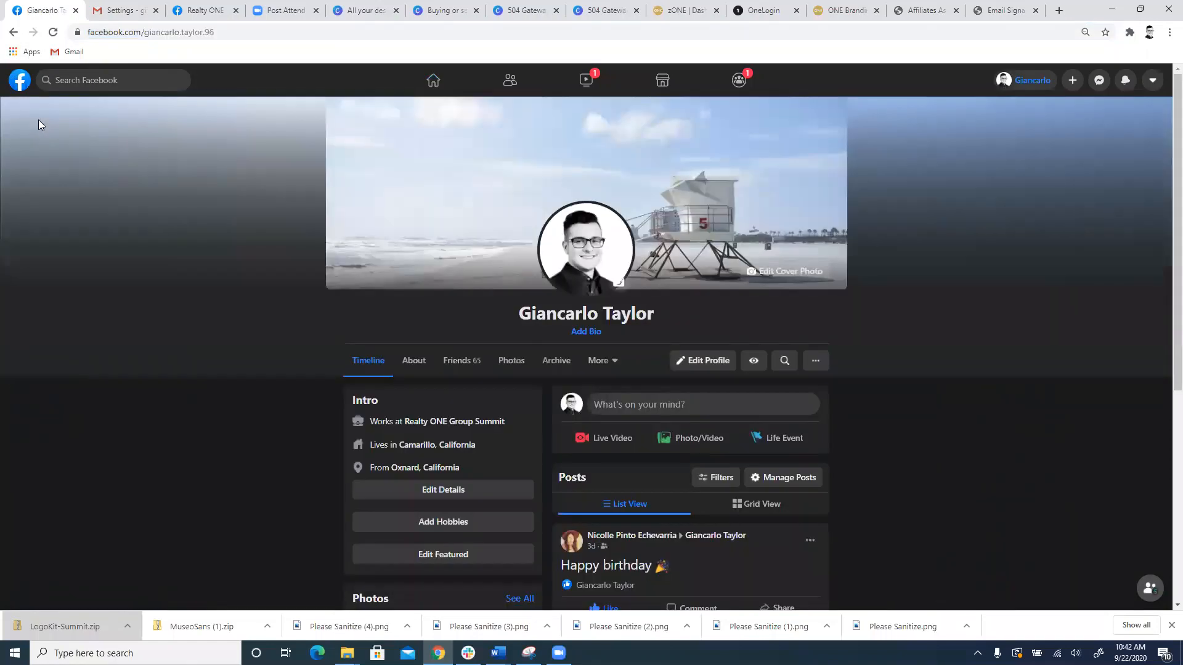
scroll(718, 554, "down", 3)
scroll(720, 517, "up", 3)
scroll(647, 418, "down", 2)
scroll(678, 413, "up", 2)
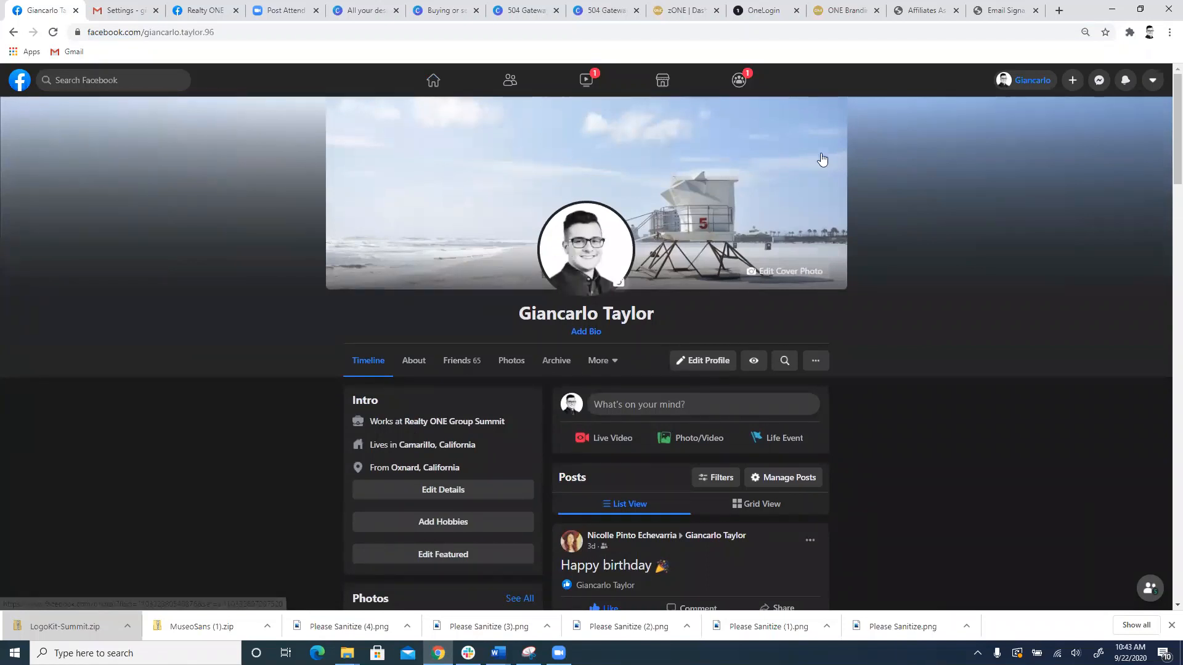
Step: Open the profile's beach cover photo at full size, save the image to the computer and close the photo view
left_click(737, 173)
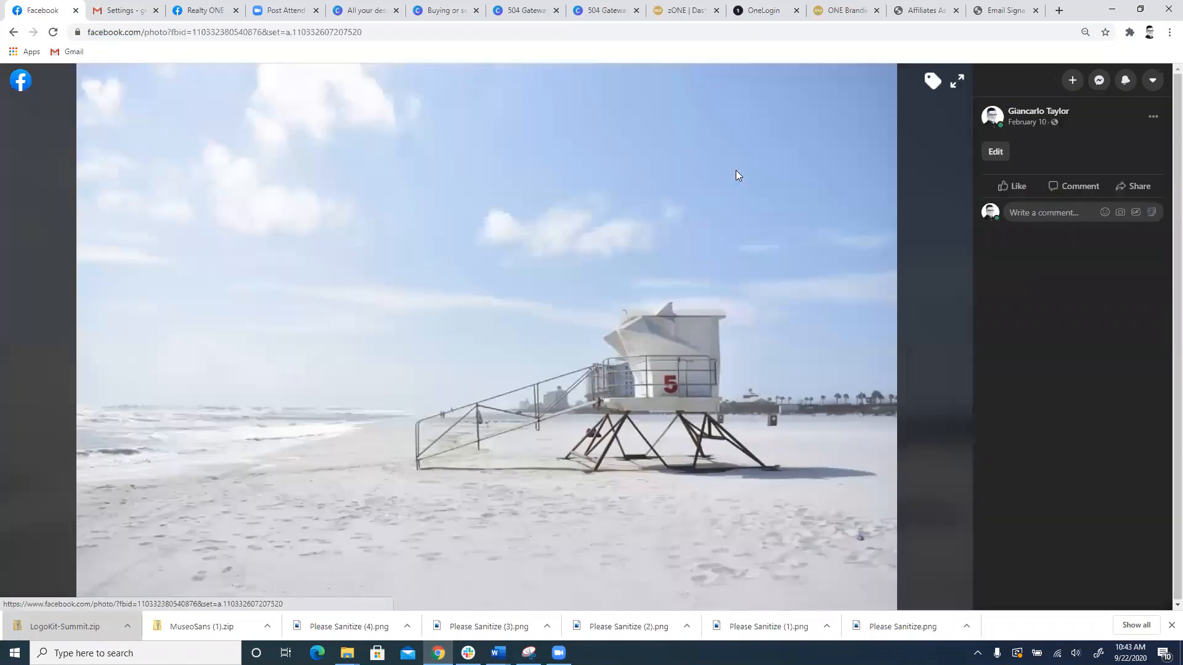
right_click(613, 274)
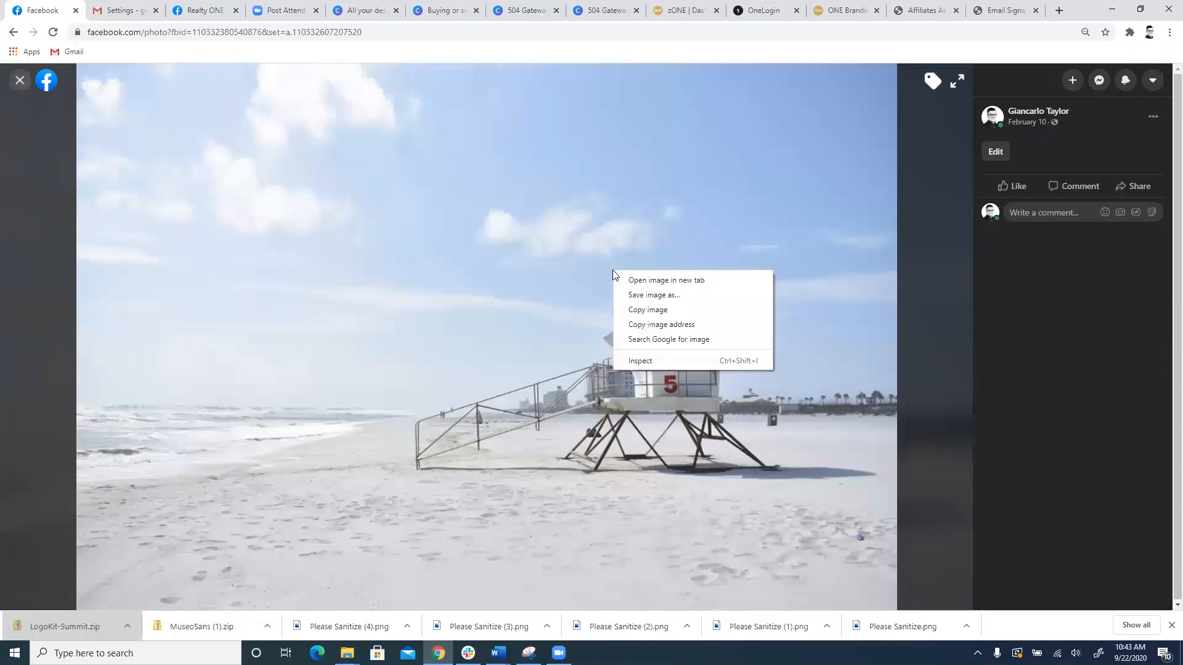
left_click(634, 295)
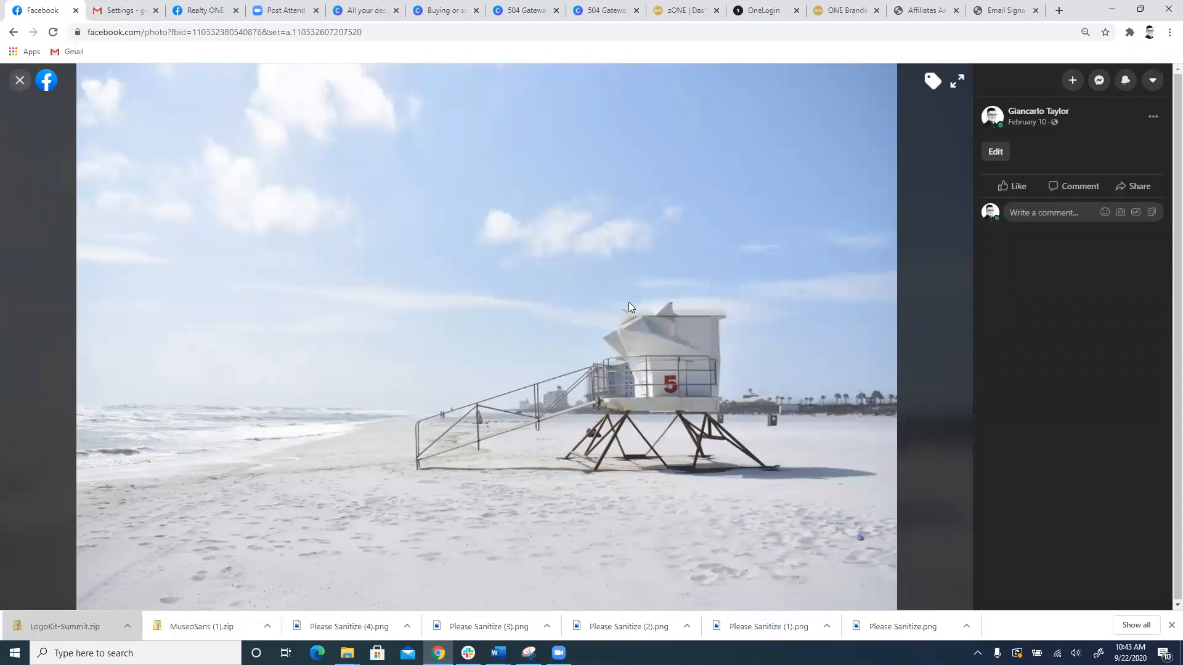
left_click(476, 316)
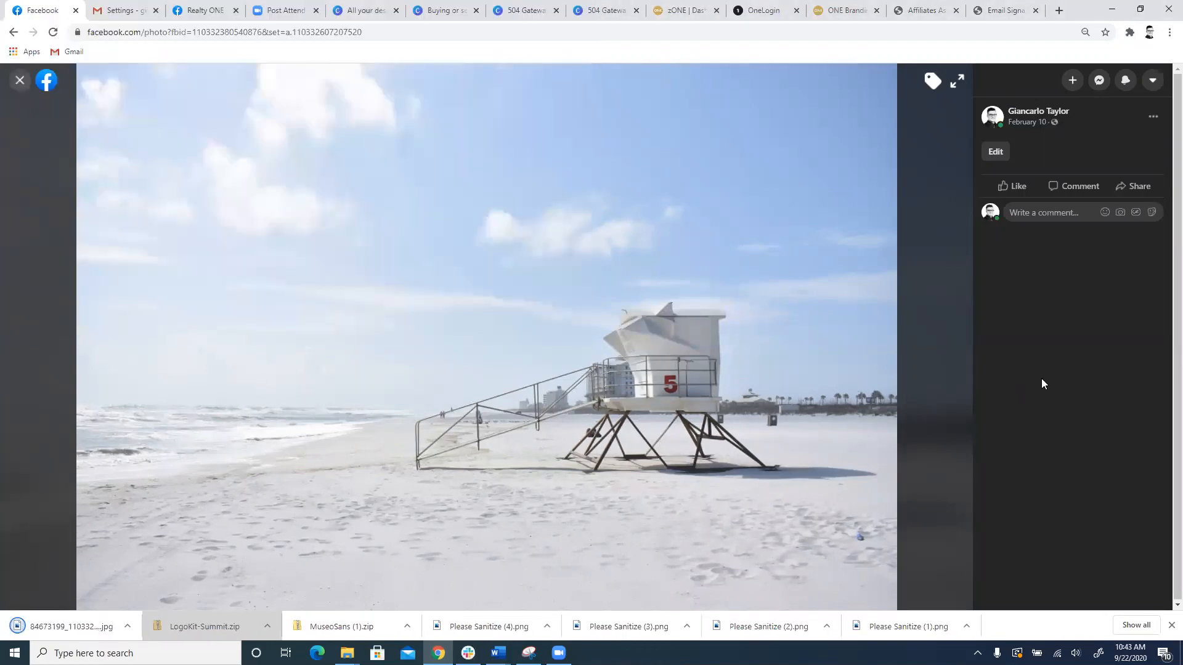
left_click(21, 82)
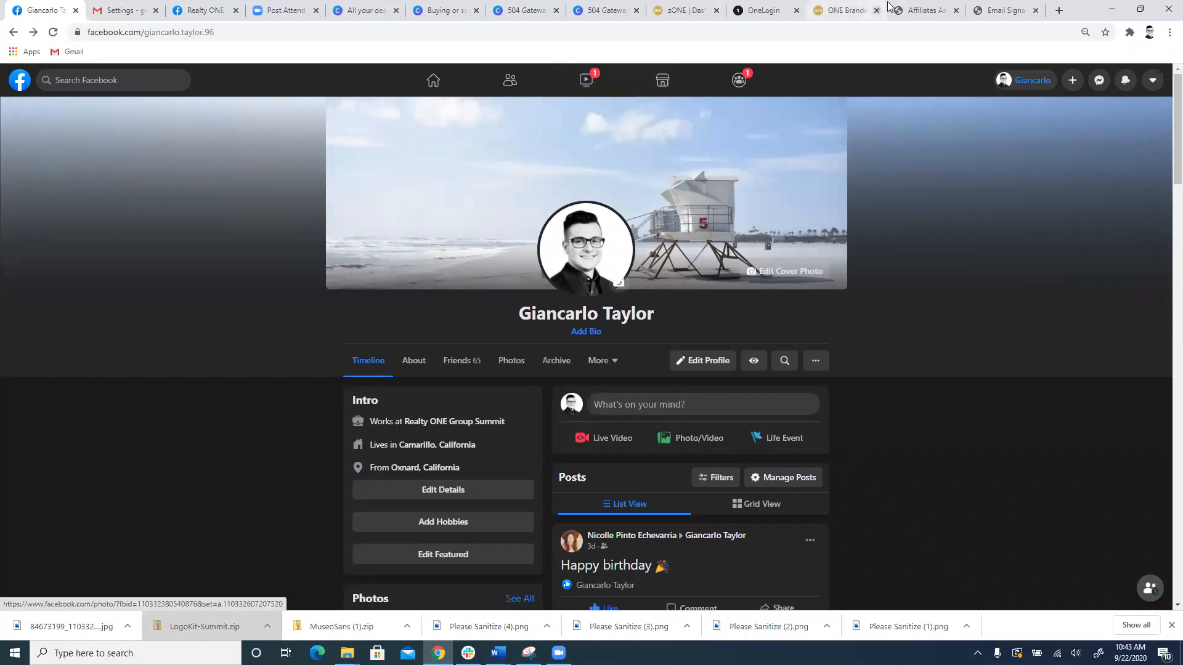
Step: Switch back to Canva and show the list of all designs
left_click(684, 10)
left_click(524, 10)
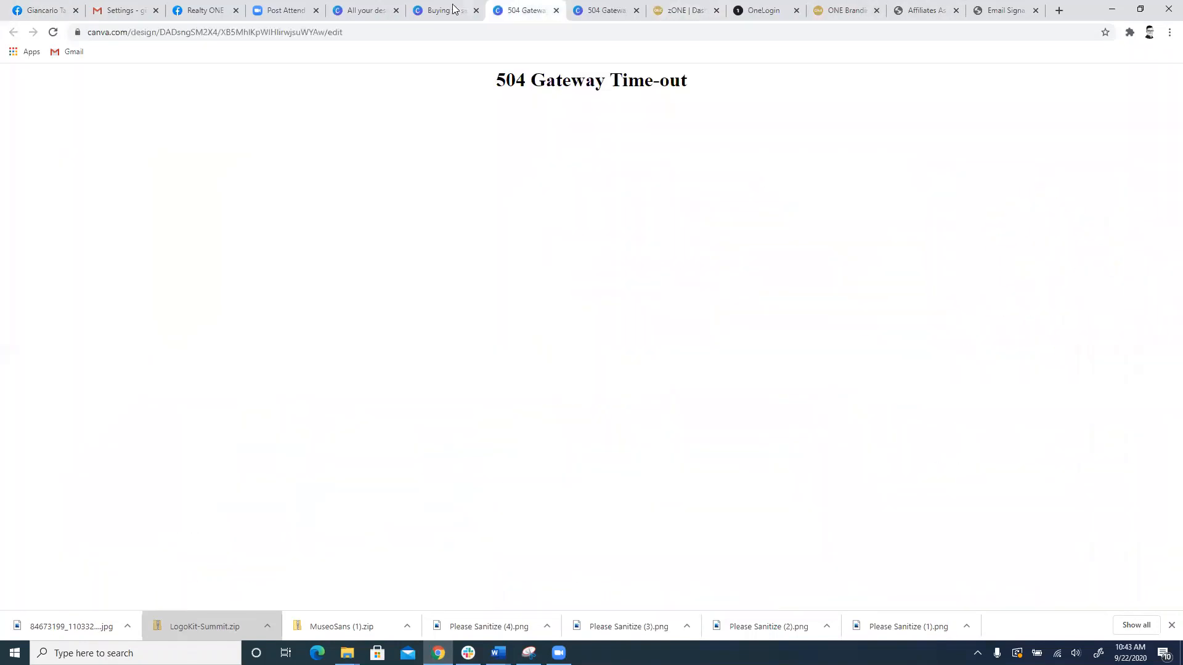
left_click(453, 9)
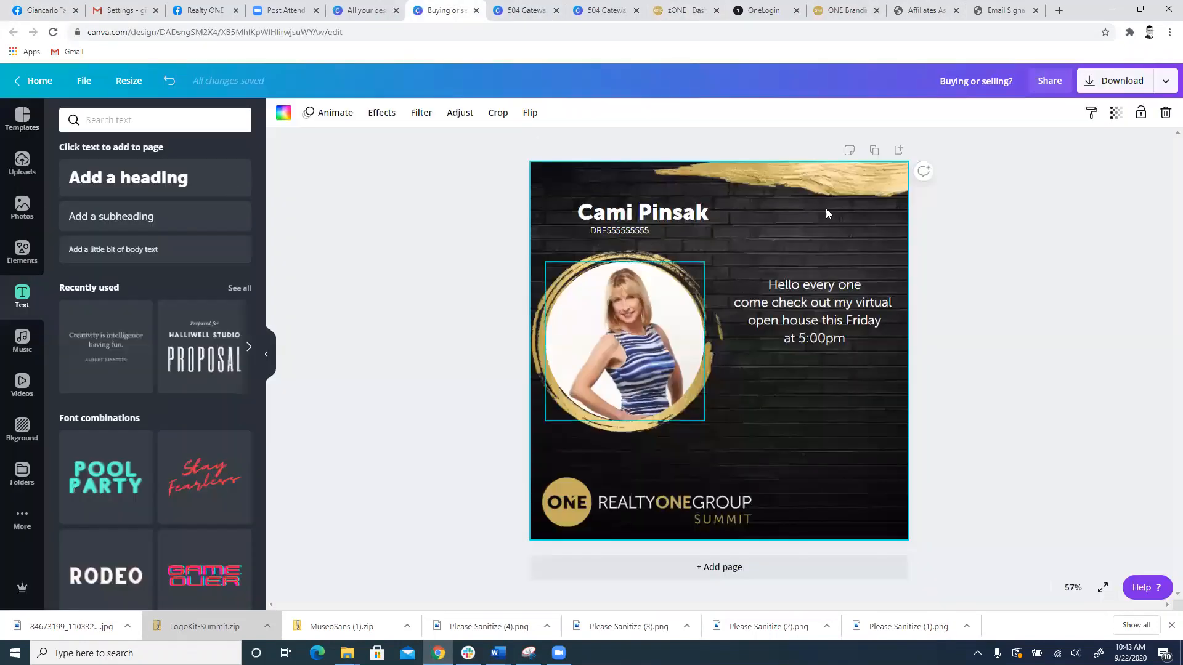
left_click(526, 9)
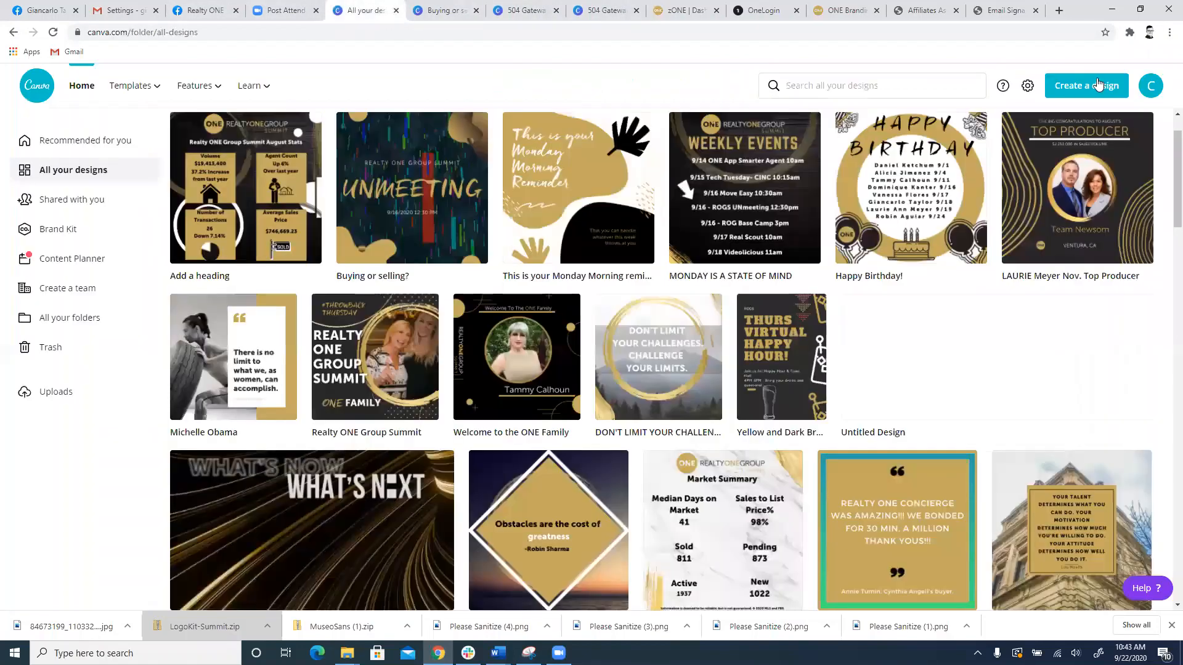
left_click(1094, 84)
left_click(991, 150)
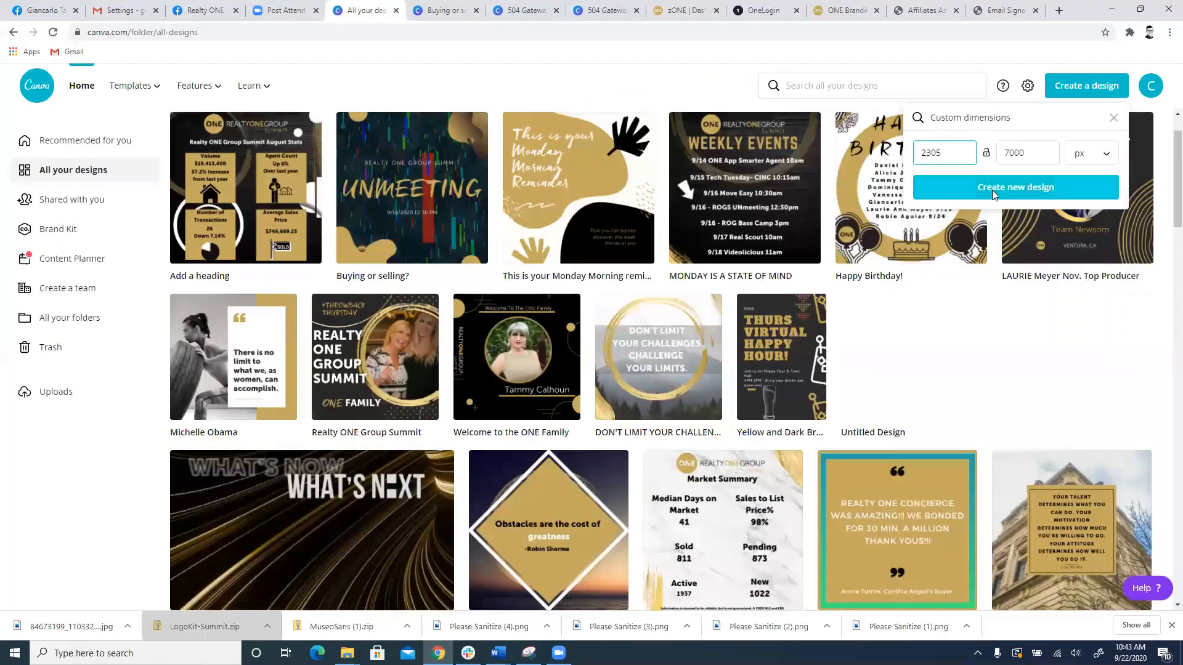
left_click(990, 191)
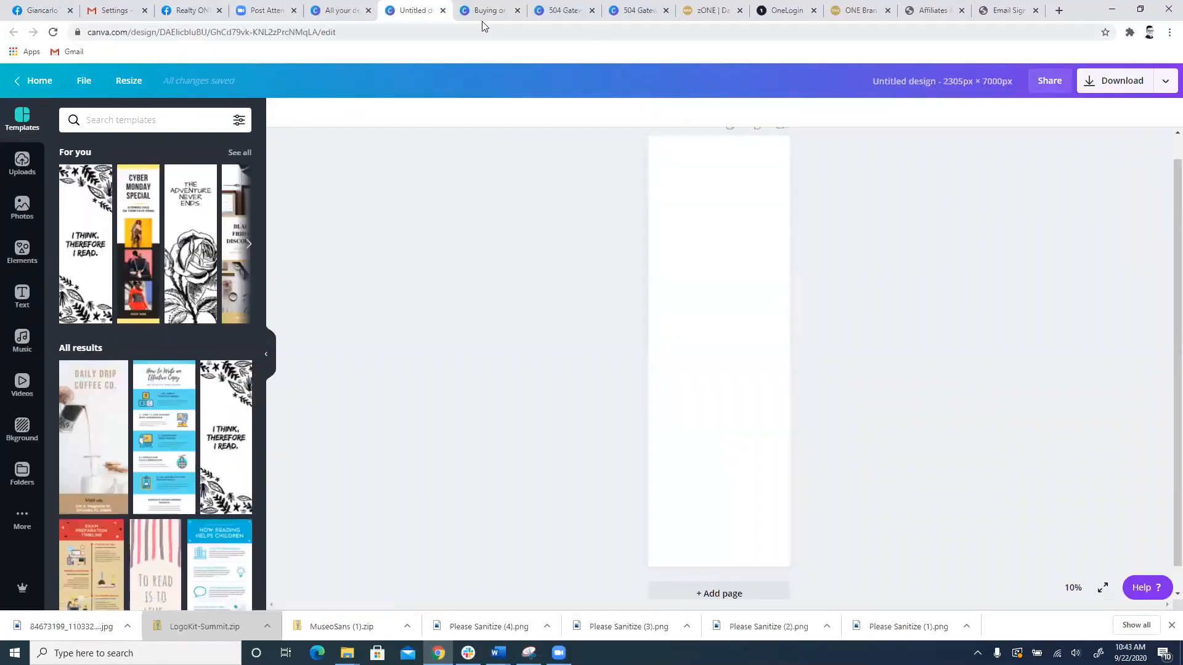
left_click(443, 11)
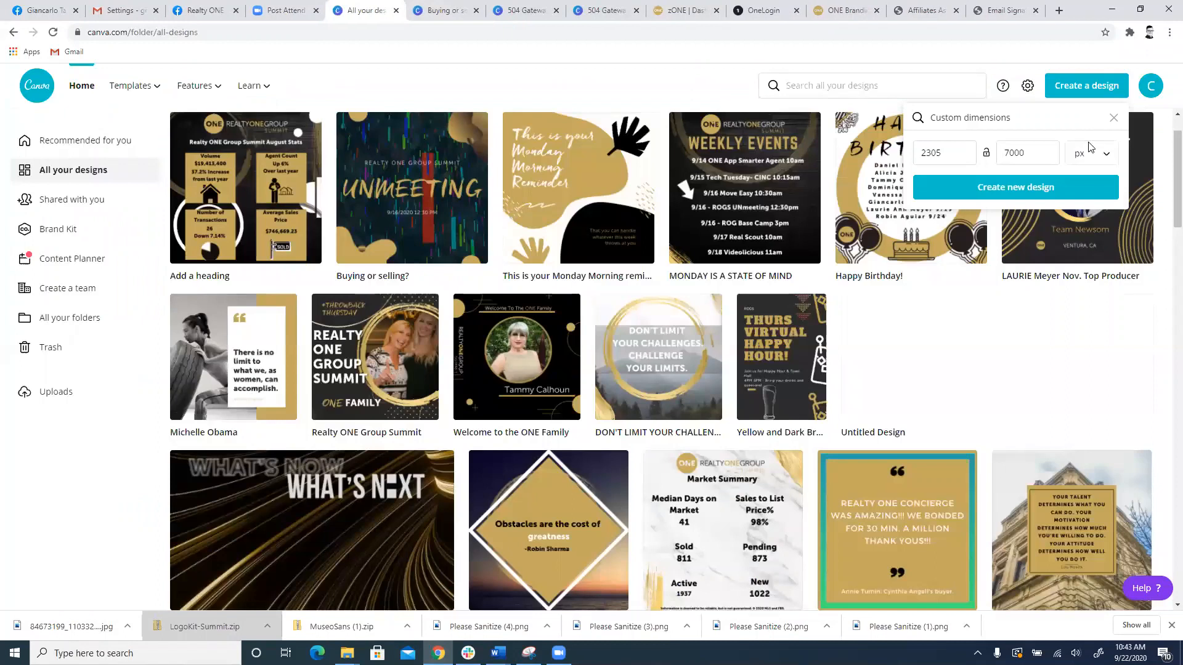
Step: Leave the custom dimensions and create a new design with the Facebook Cover preset
left_click(1112, 118)
scroll(1048, 198, "down", 3)
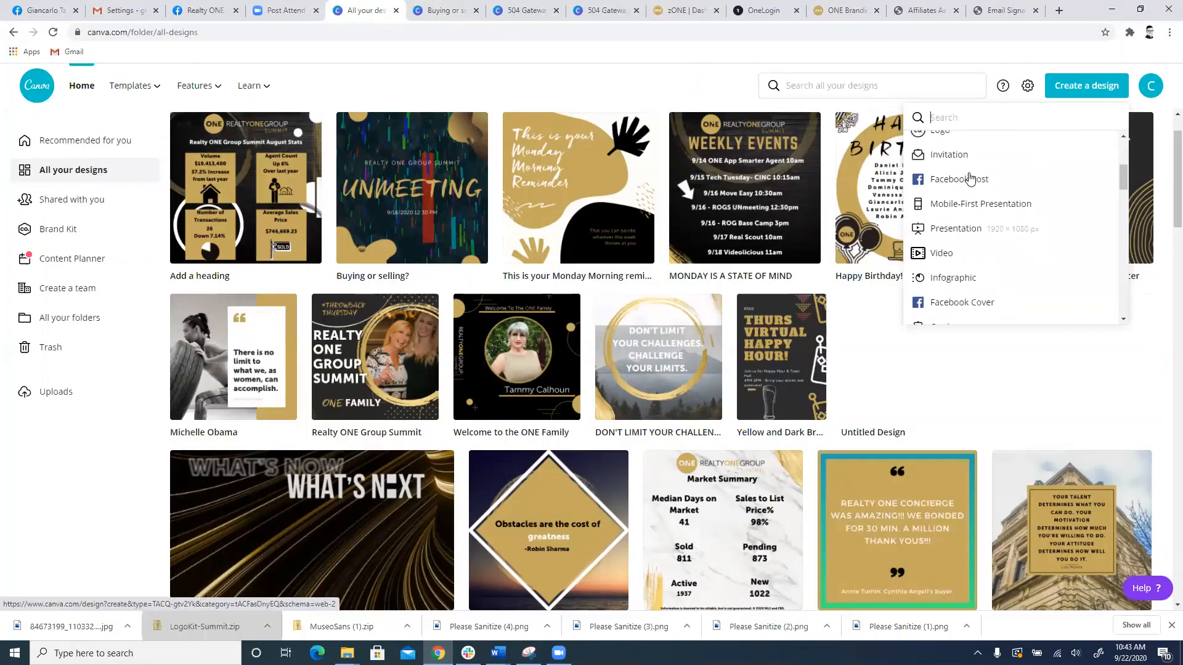
left_click(955, 301)
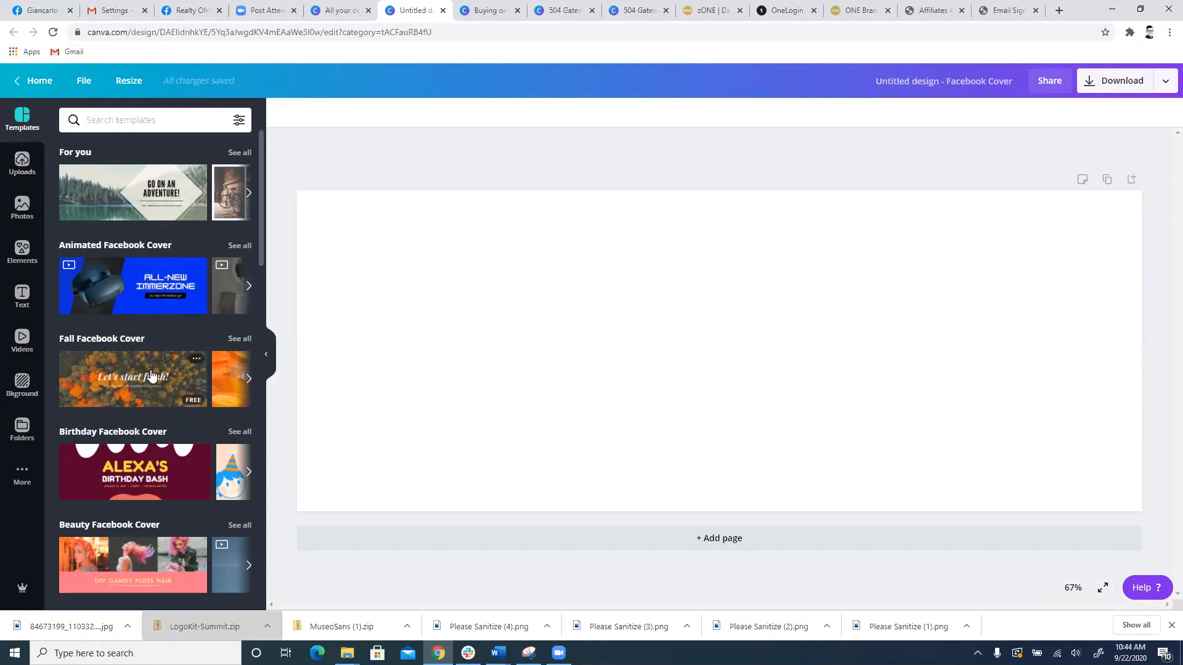
Step: Apply the "Alexa's Birthday Bash" template from the Birthday Facebook Cover category to the blank cover
scroll(154, 370, "down", 2)
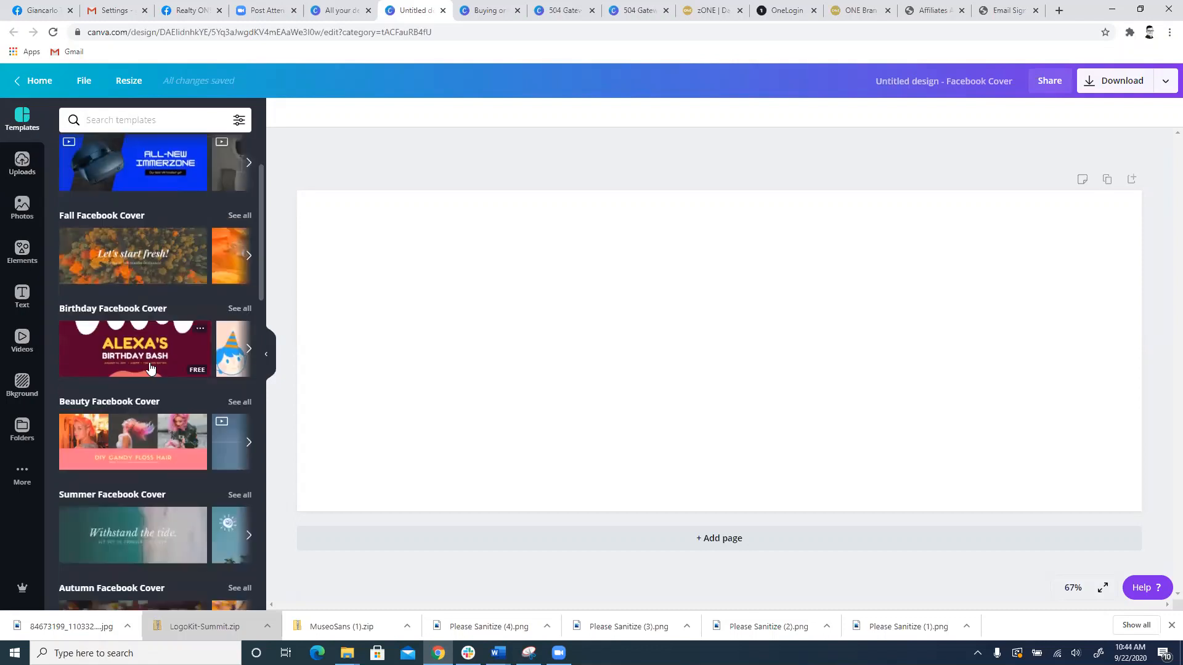
scroll(156, 370, "up", 2)
scroll(157, 373, "down", 3)
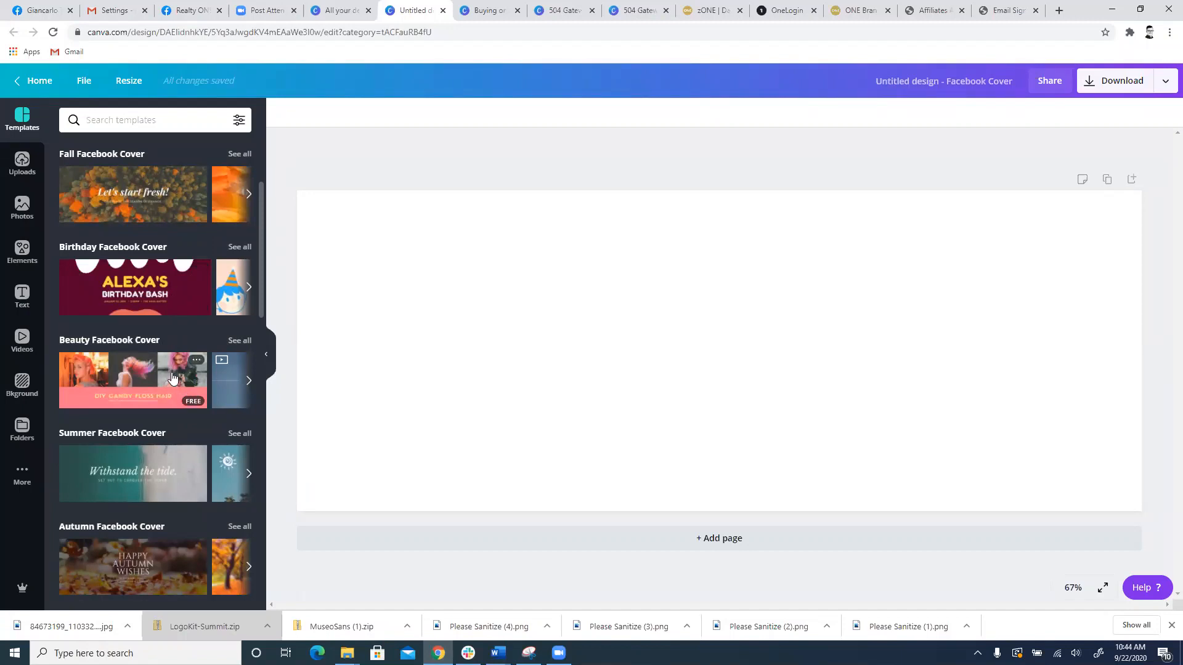
left_click(148, 302)
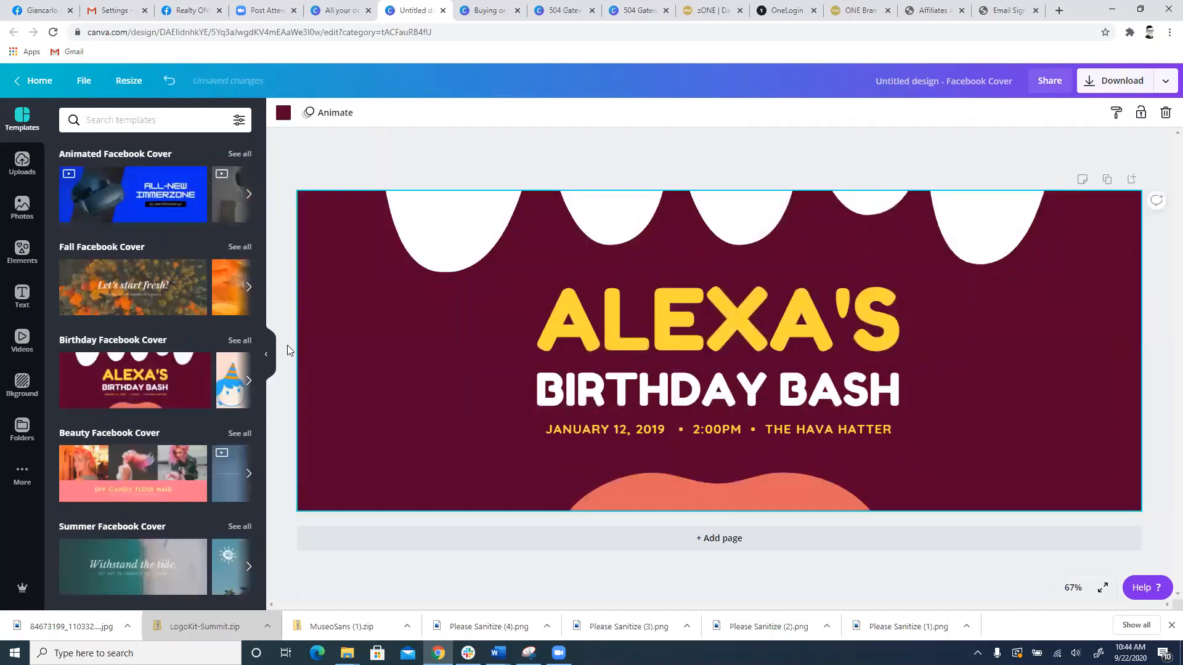
Step: Recolour the cover's dark maroon background with the gold #c5a95e from the ROG Primary palette
left_click(452, 242)
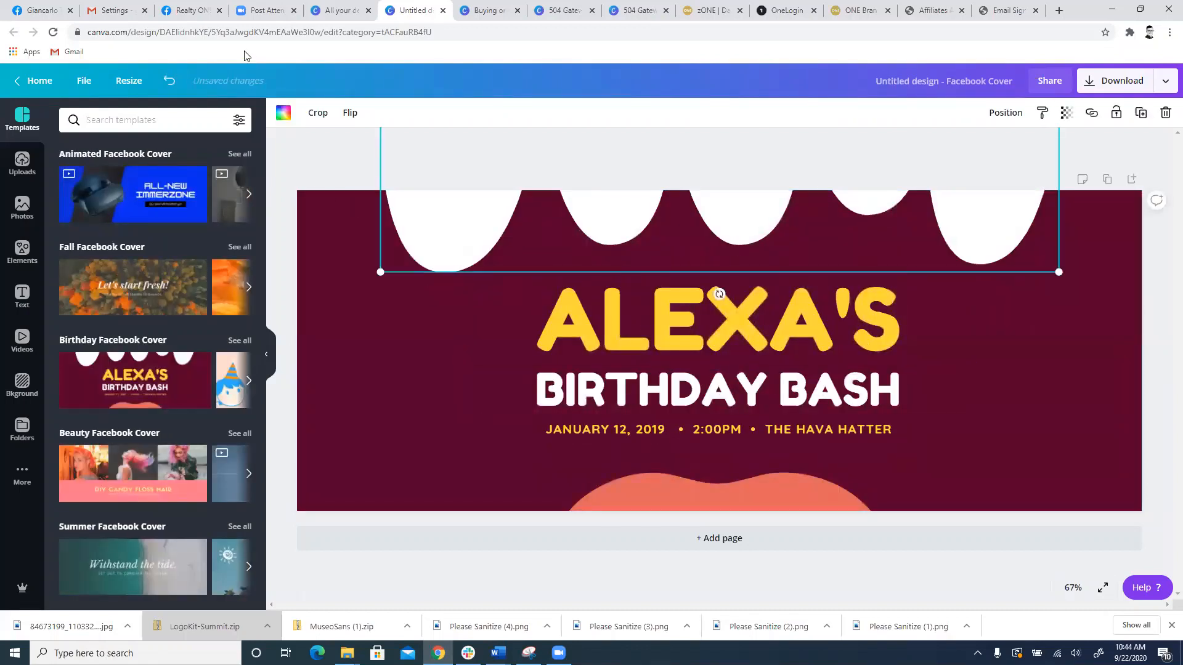
left_click(283, 112)
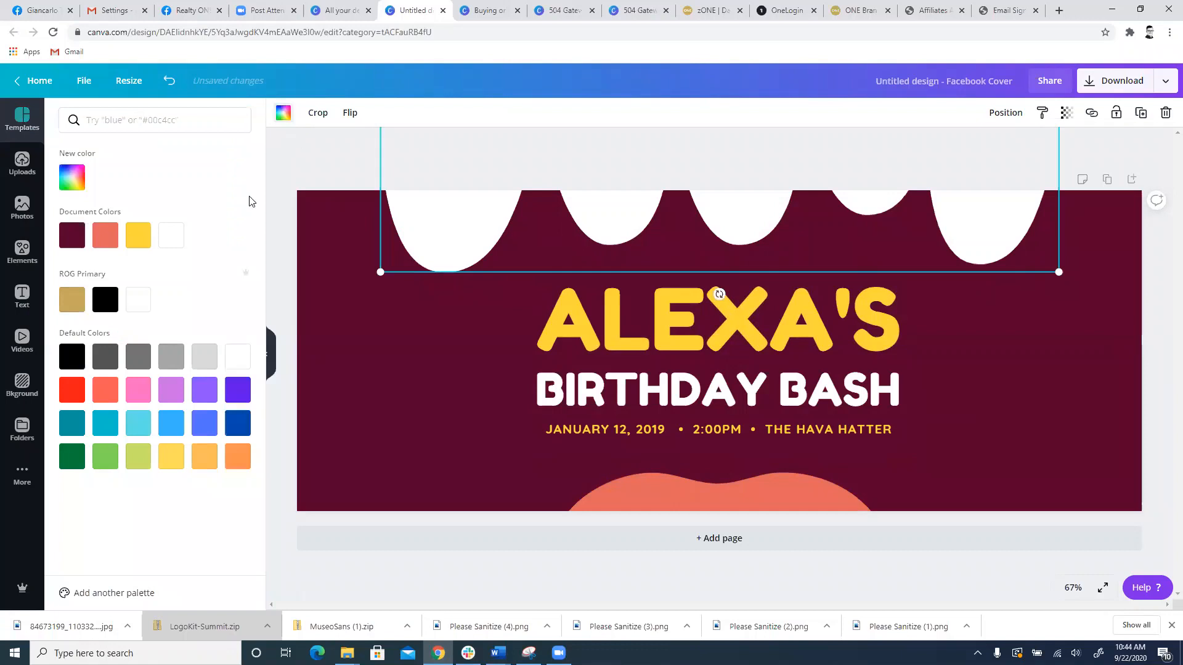
left_click(379, 362)
left_click(383, 356)
left_click(283, 112)
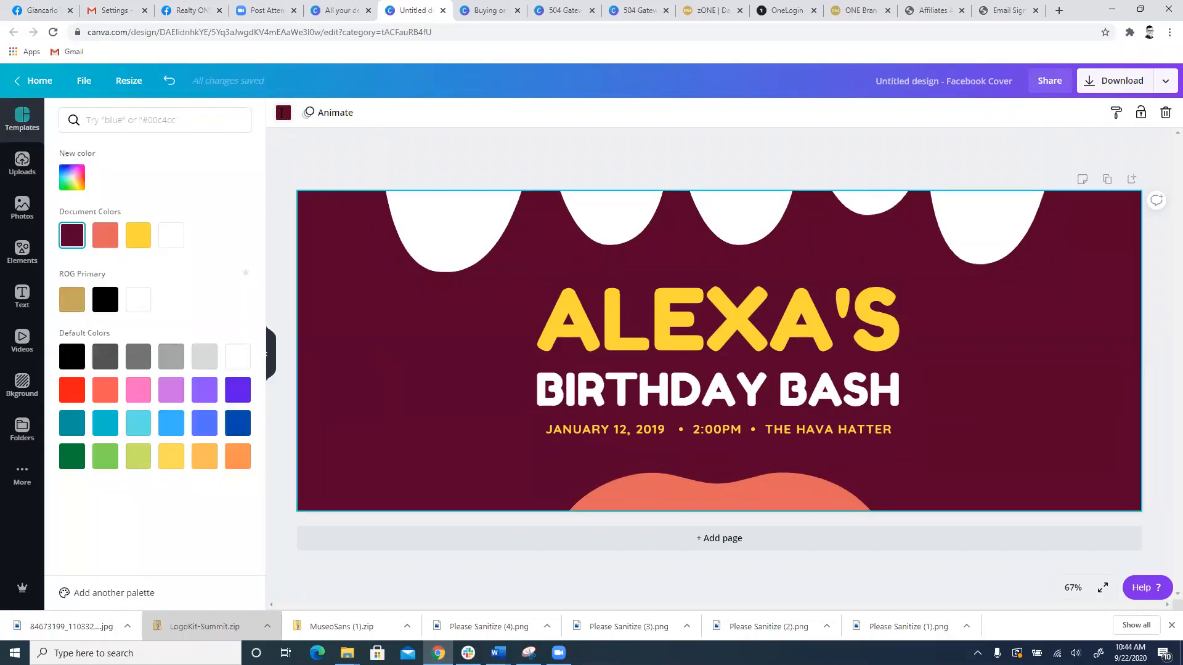
left_click(78, 299)
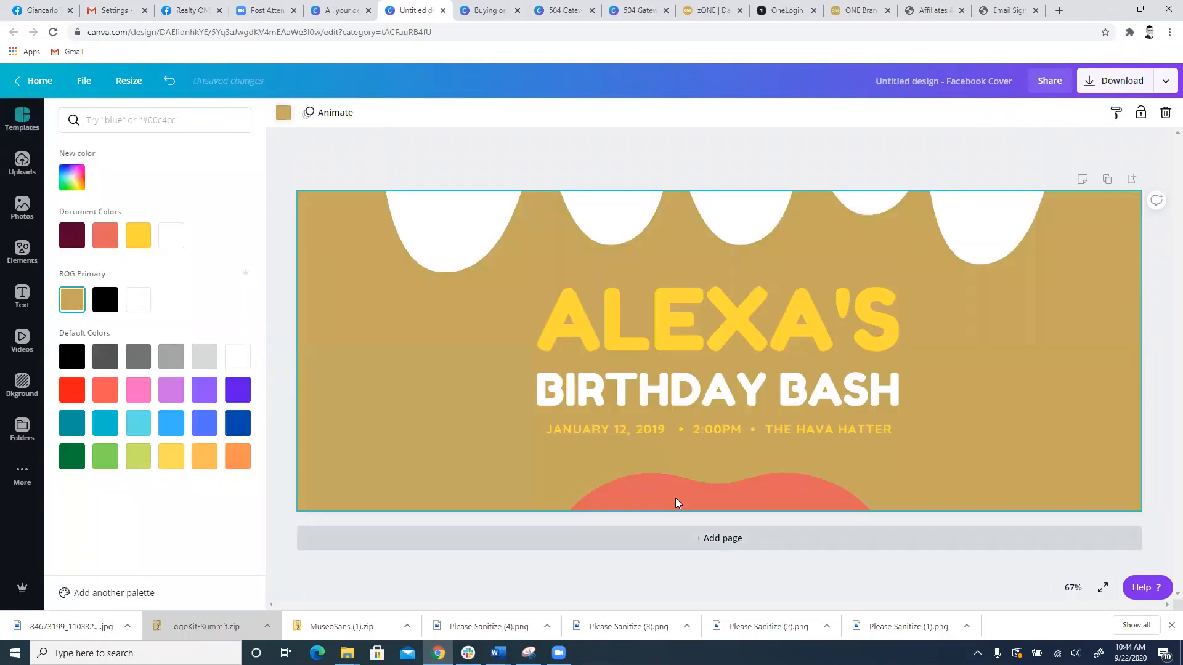
Step: Recolour the coral lip shape at the cover's lower edge with the ROG Primary black
left_click(675, 496)
left_click(283, 112)
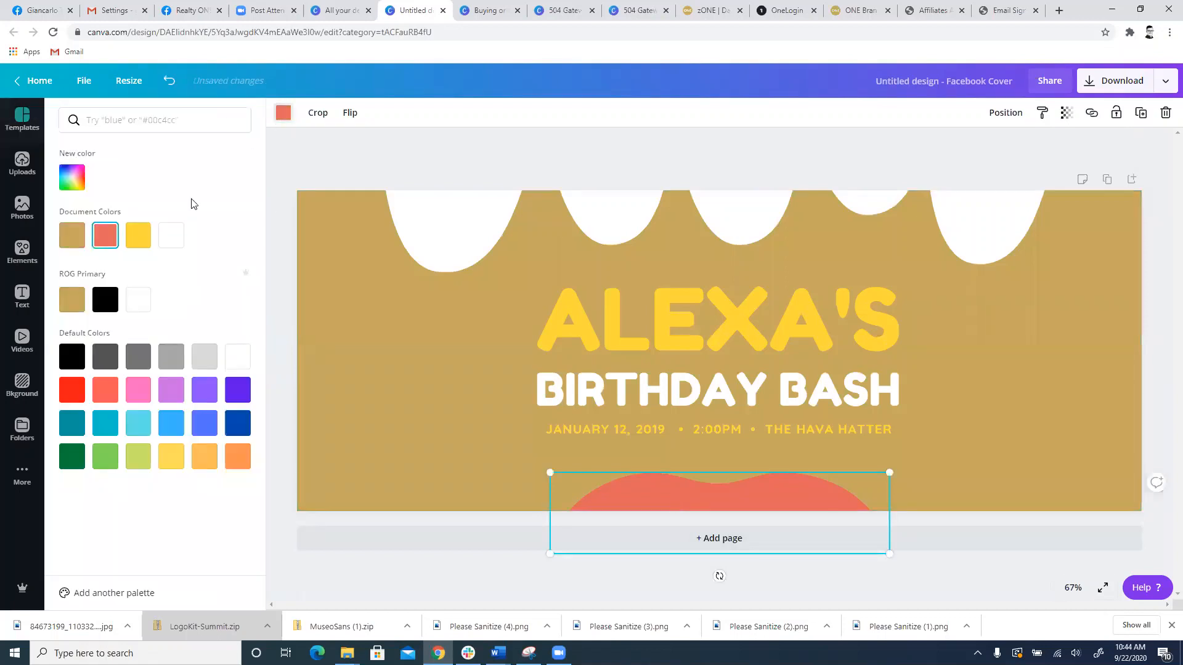
left_click(106, 299)
Step: Set the "ALEXA'S" title colour to white and the date, time and venue line to black
left_click(610, 313)
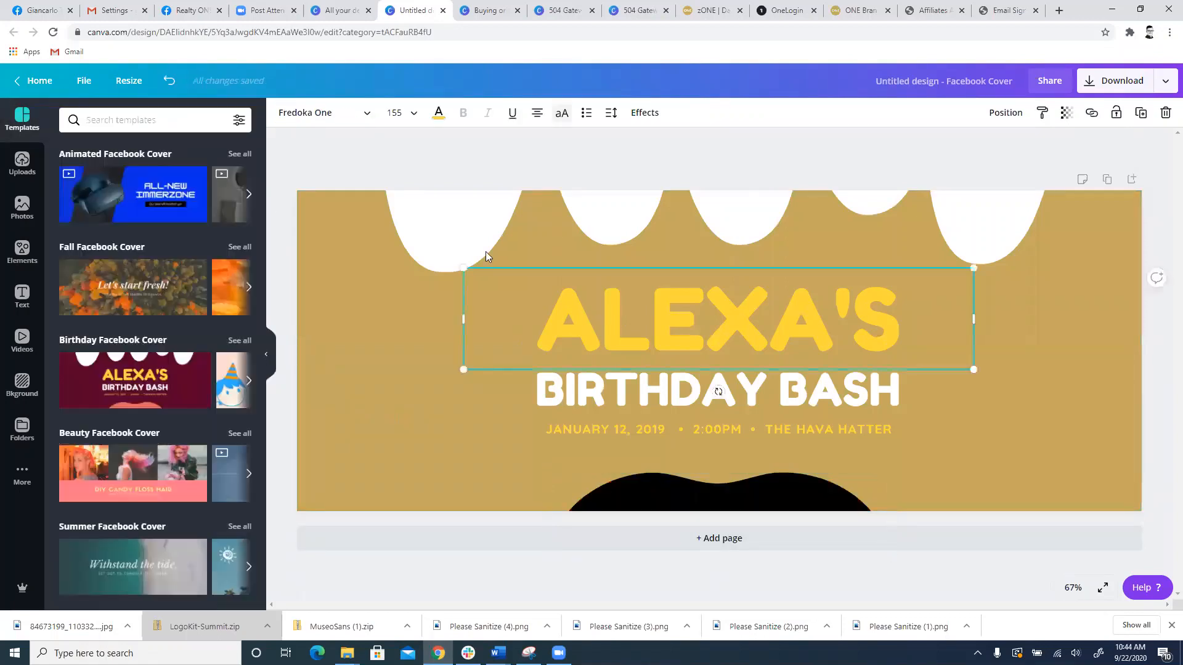
left_click(438, 117)
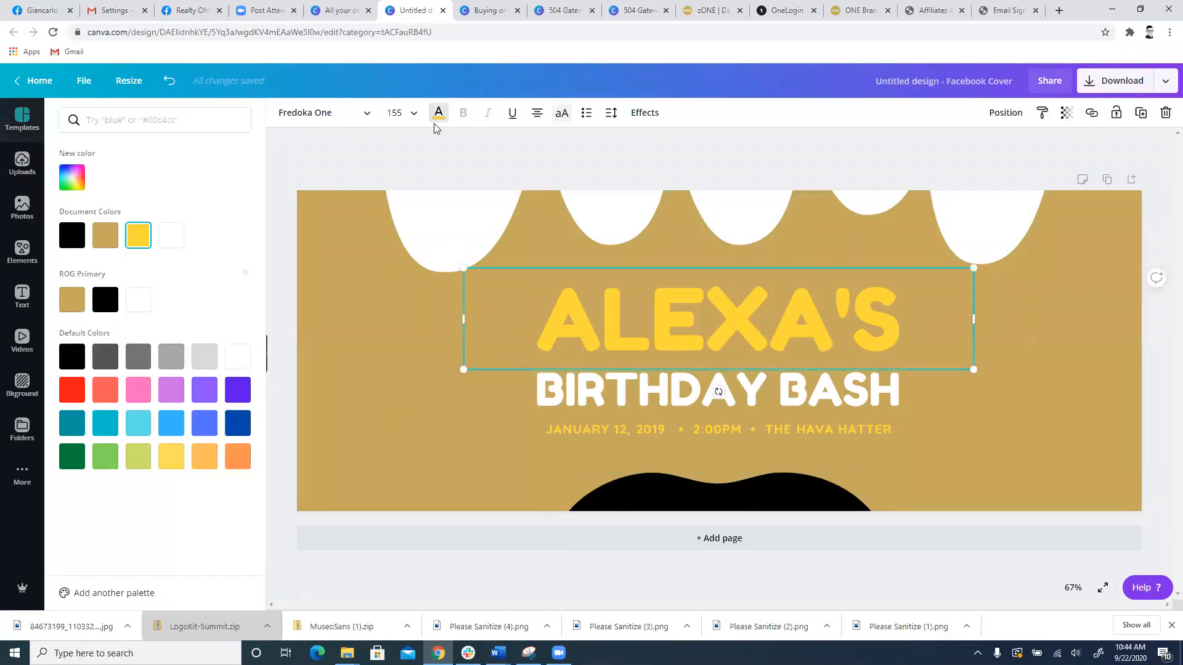
left_click(172, 237)
left_click(594, 425)
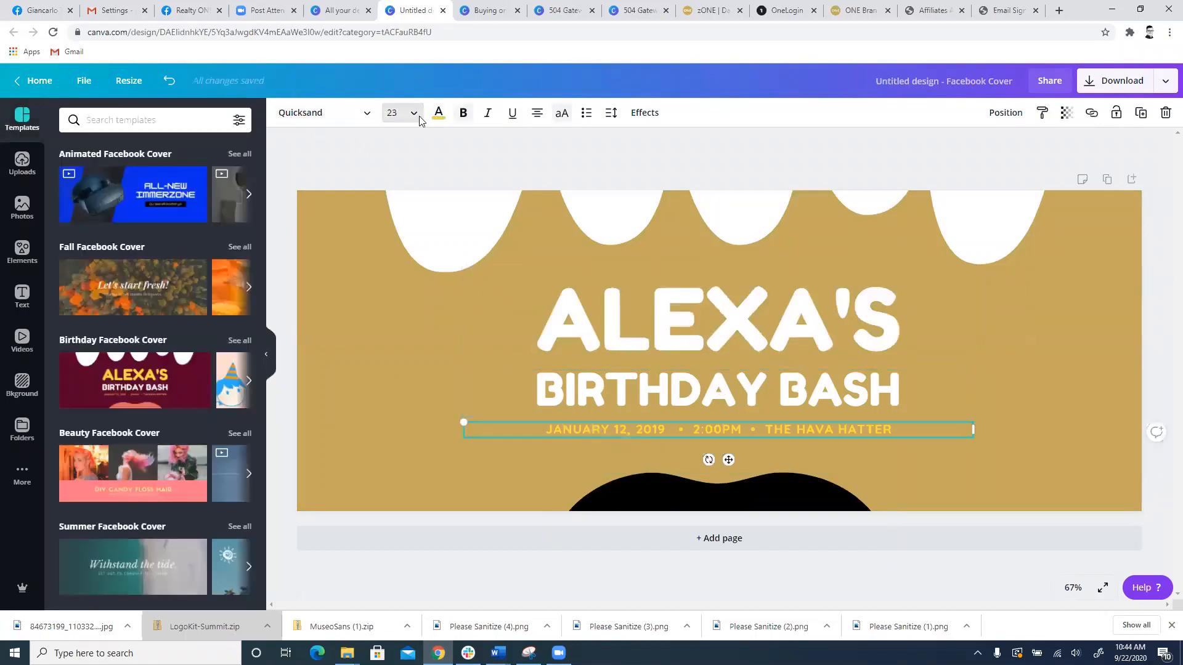
left_click(439, 112)
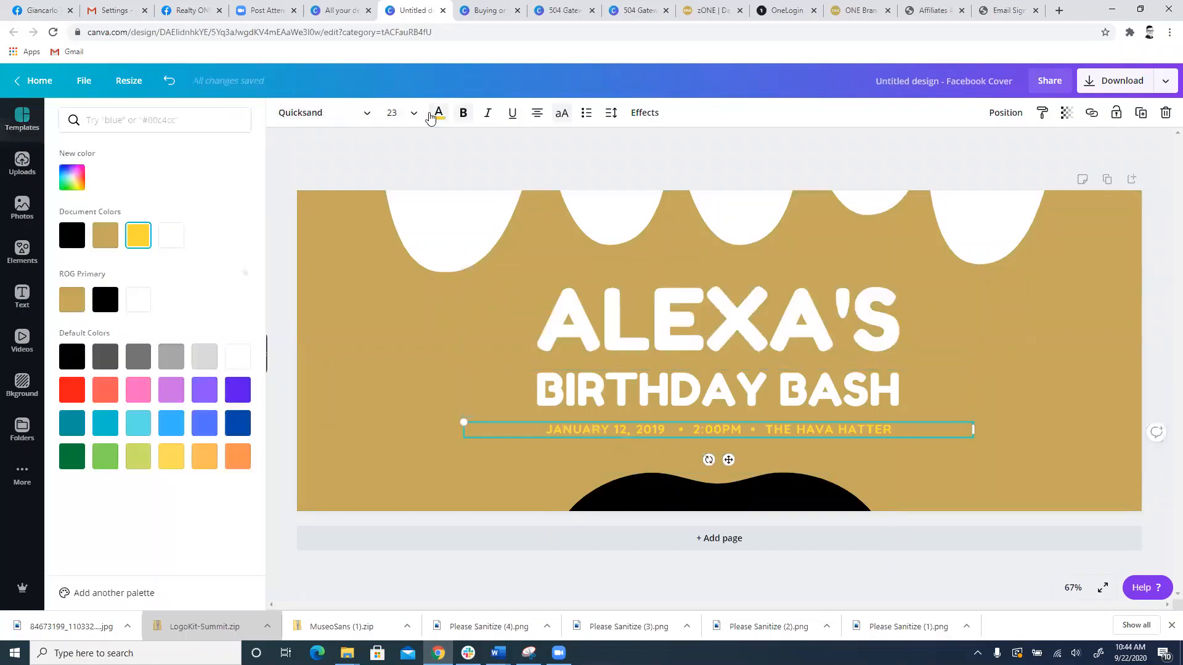
left_click(105, 302)
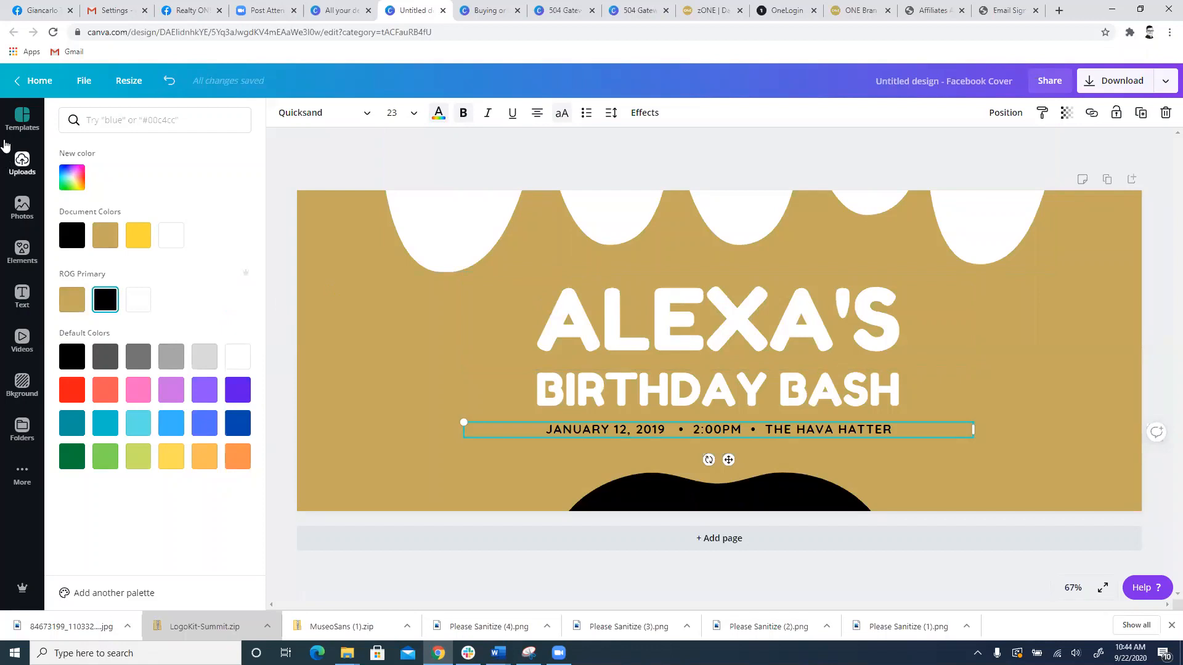
Step: Search the elements for "agent" and place the standing man in a tie left of the cover's title, enlarged to about 221 × 523
left_click(17, 177)
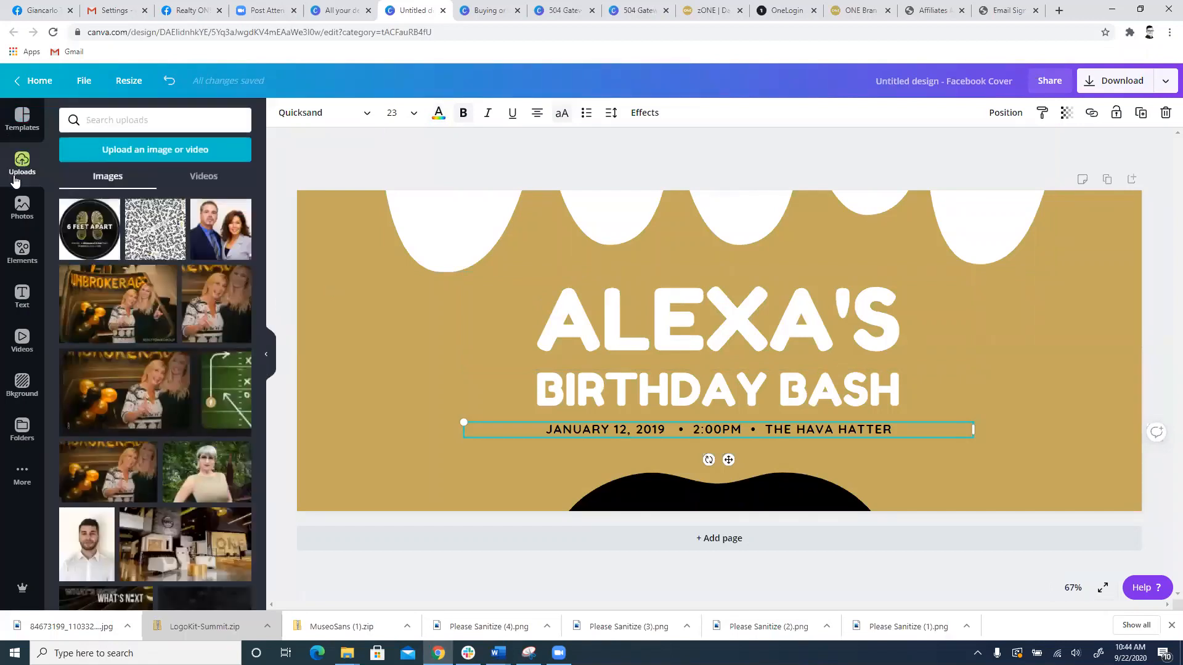
left_click(20, 252)
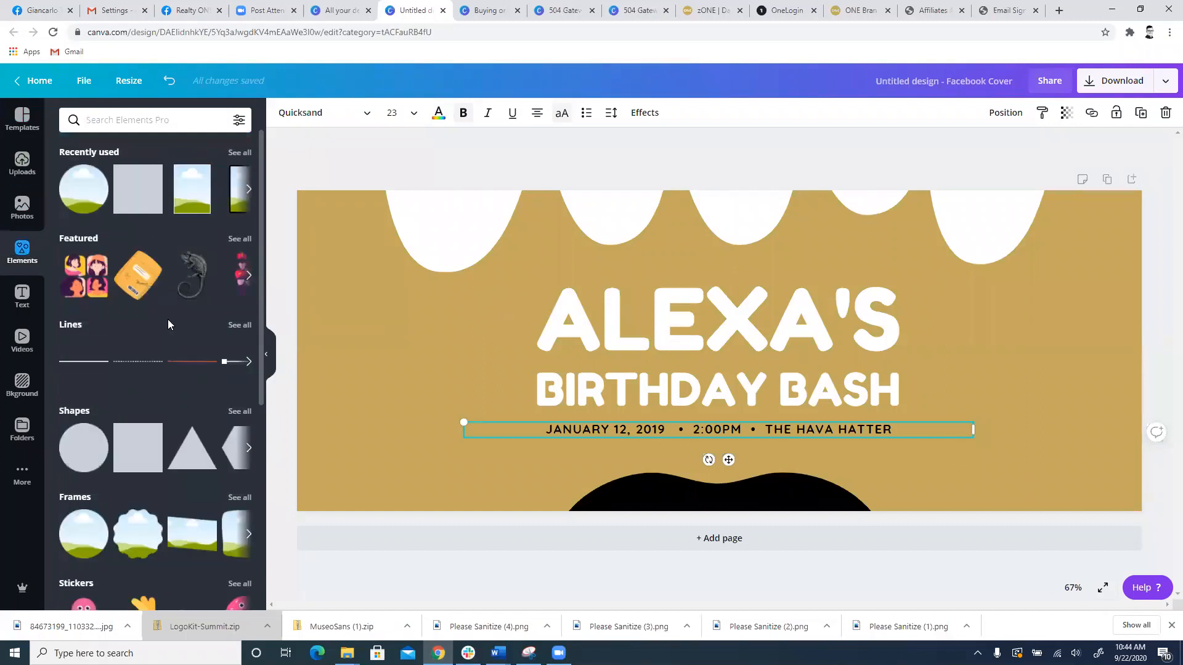
scroll(195, 297, "down", 1)
scroll(194, 296, "down", 6)
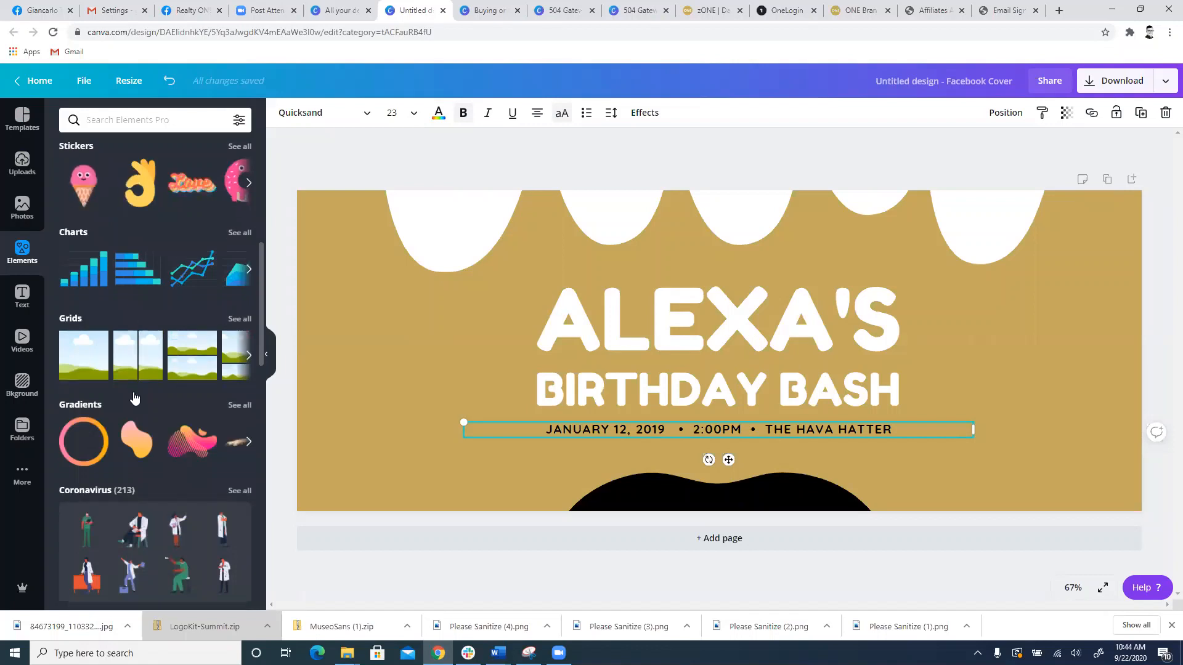
scroll(133, 345, "down", 4)
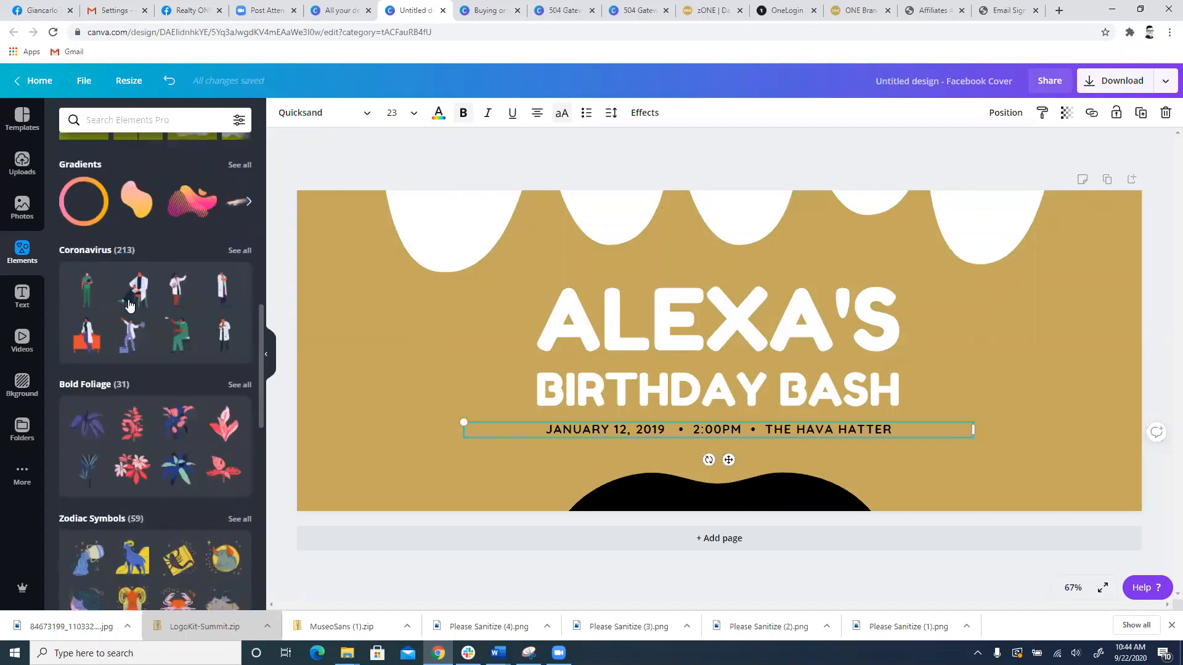
left_click(133, 122)
type("agent")
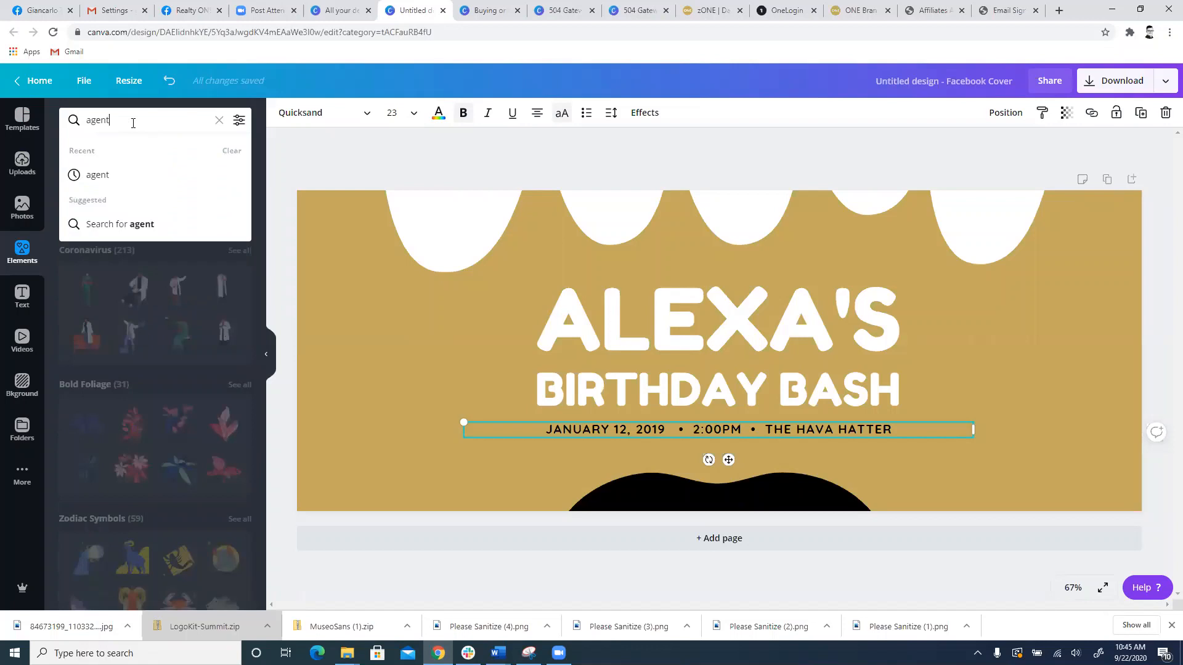
key("Return")
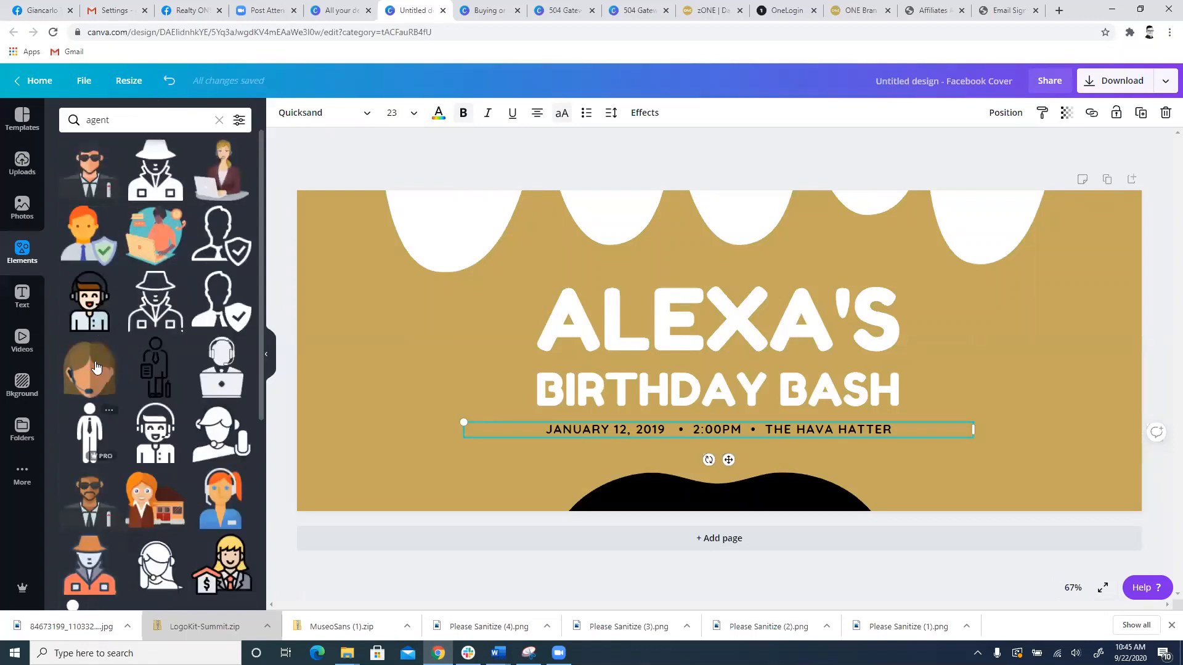
left_click_drag(90, 431, 433, 488)
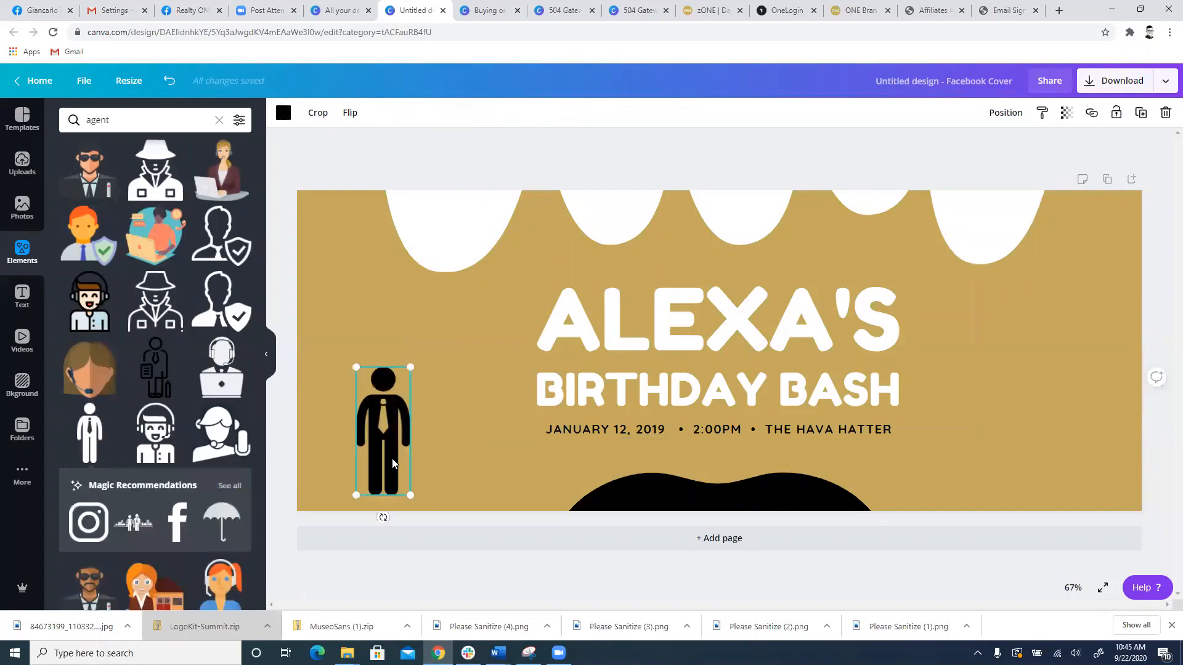
left_click_drag(407, 367, 448, 279)
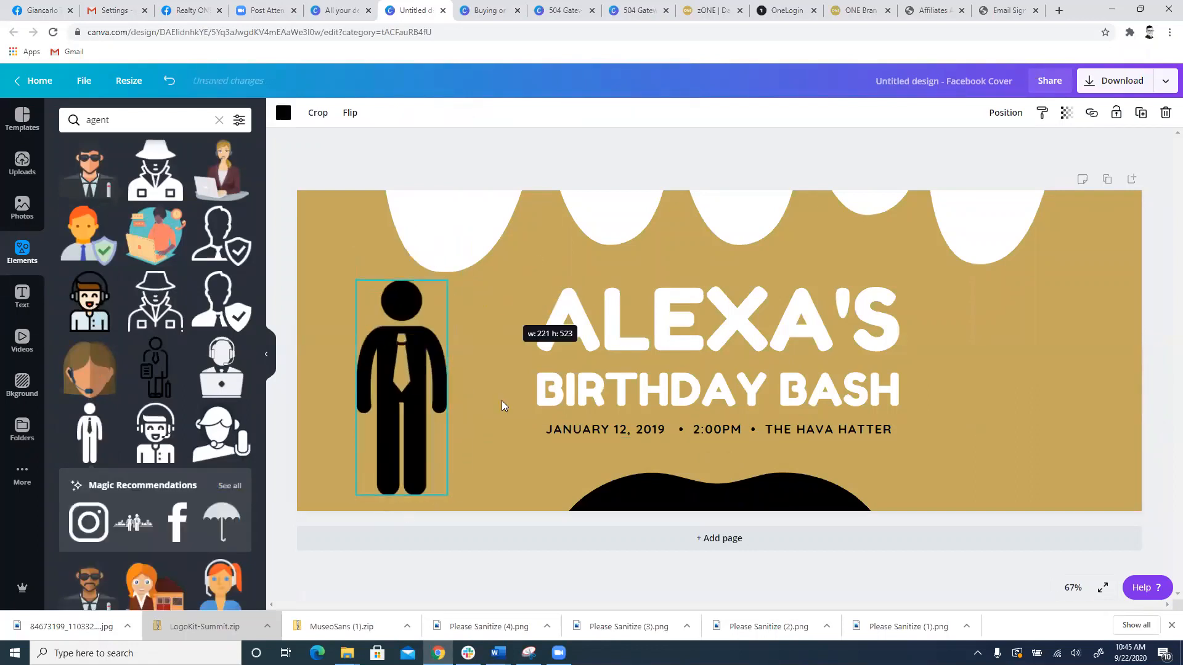
Step: Replace the "BIRTHDAY BASH" line with "VIRTUAL BUYING SEMINAR"
left_click(645, 327)
left_click(692, 402)
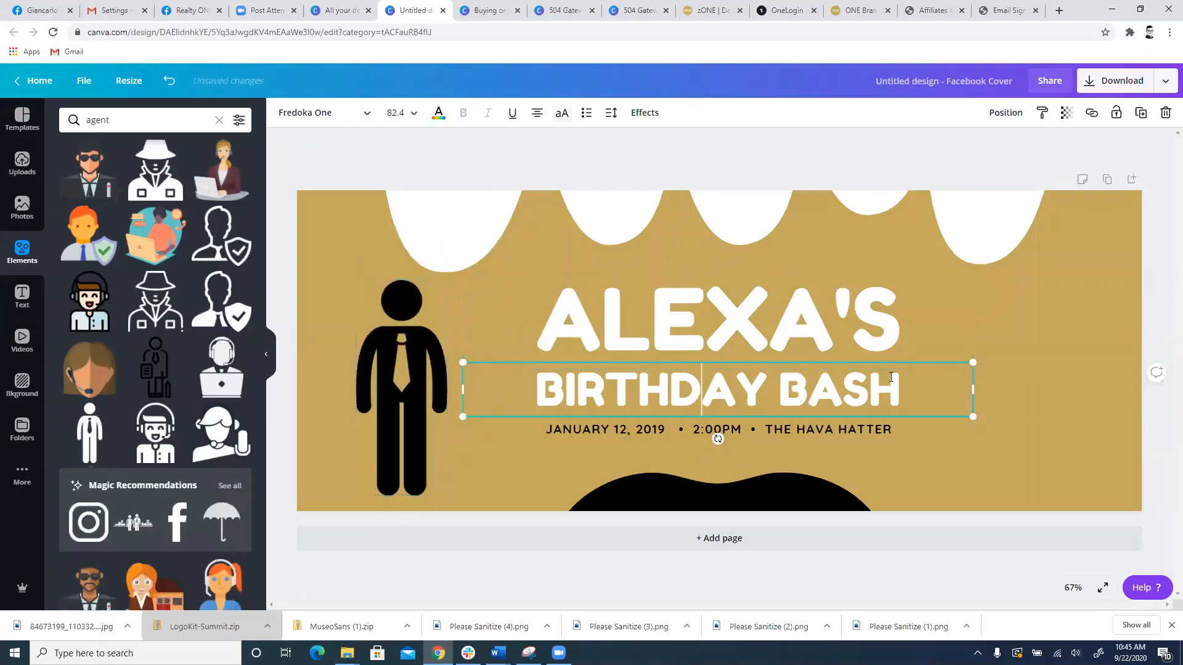
left_click_drag(901, 395, 672, 418)
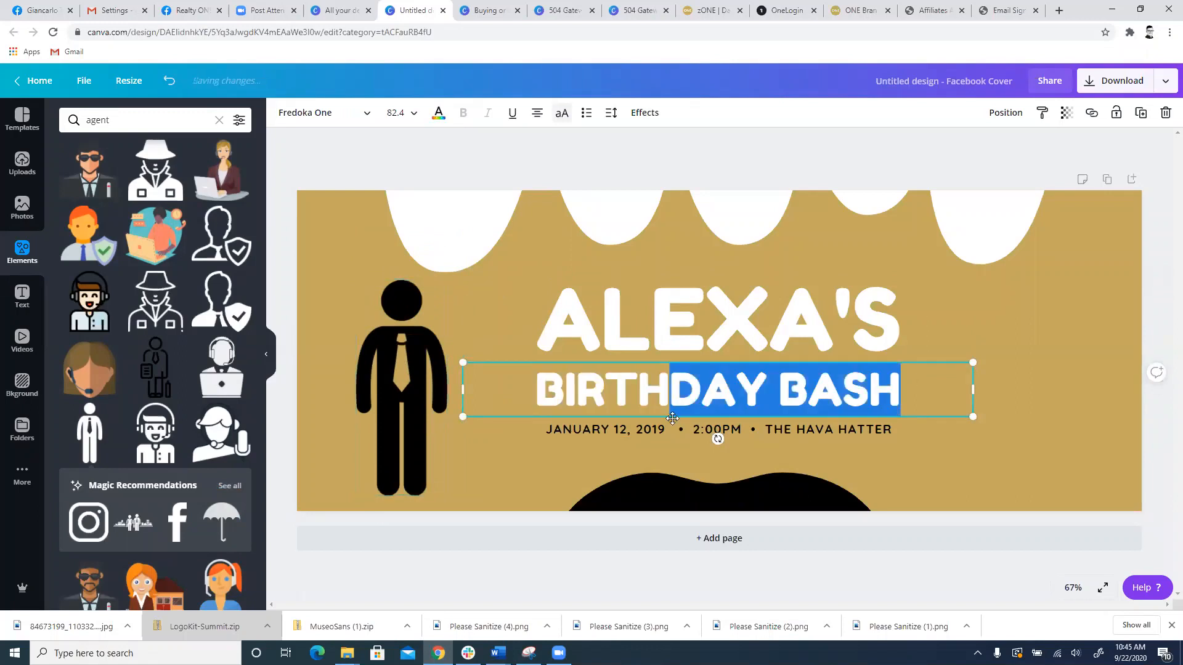
key("BackSpace")
key("BackSpace")
key("BackSpace")
key("BackSpace")
key("BackSpace")
key("BackSpace")
type("V")
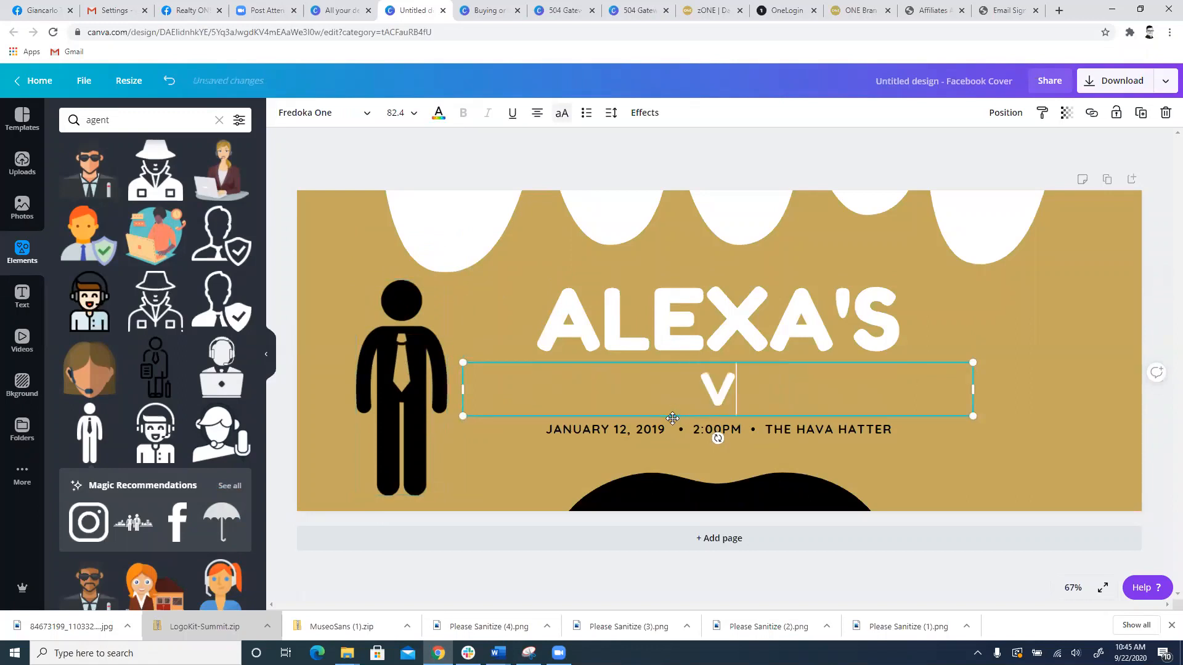
type("IRTUAL")
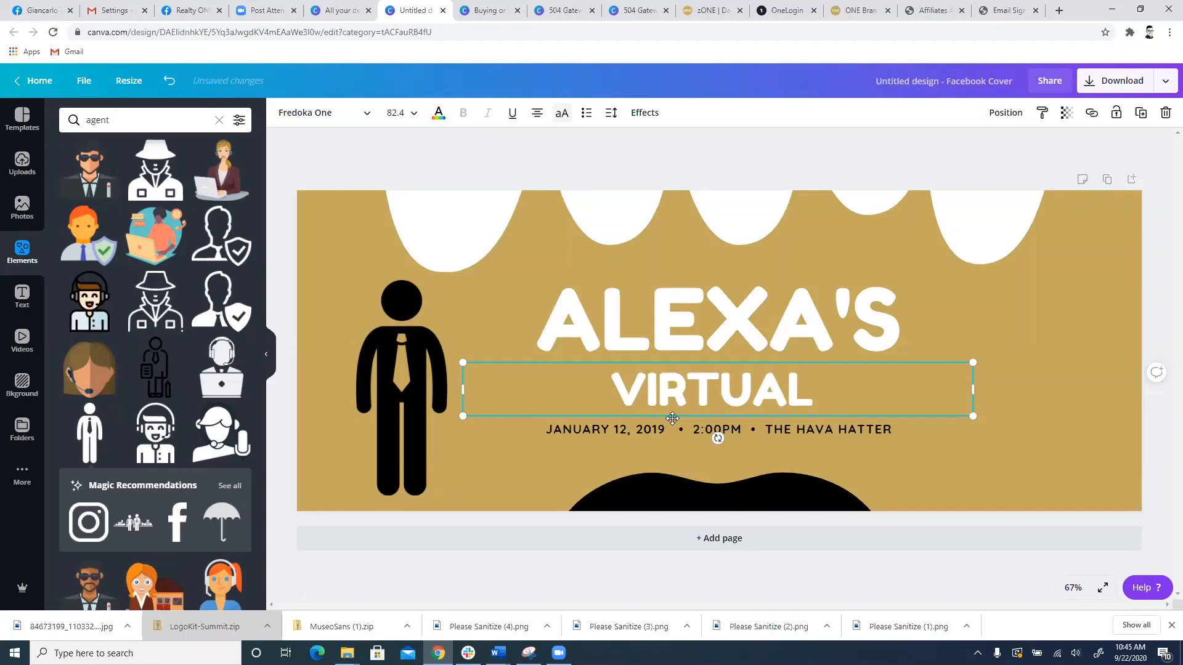
type(" BUYING ")
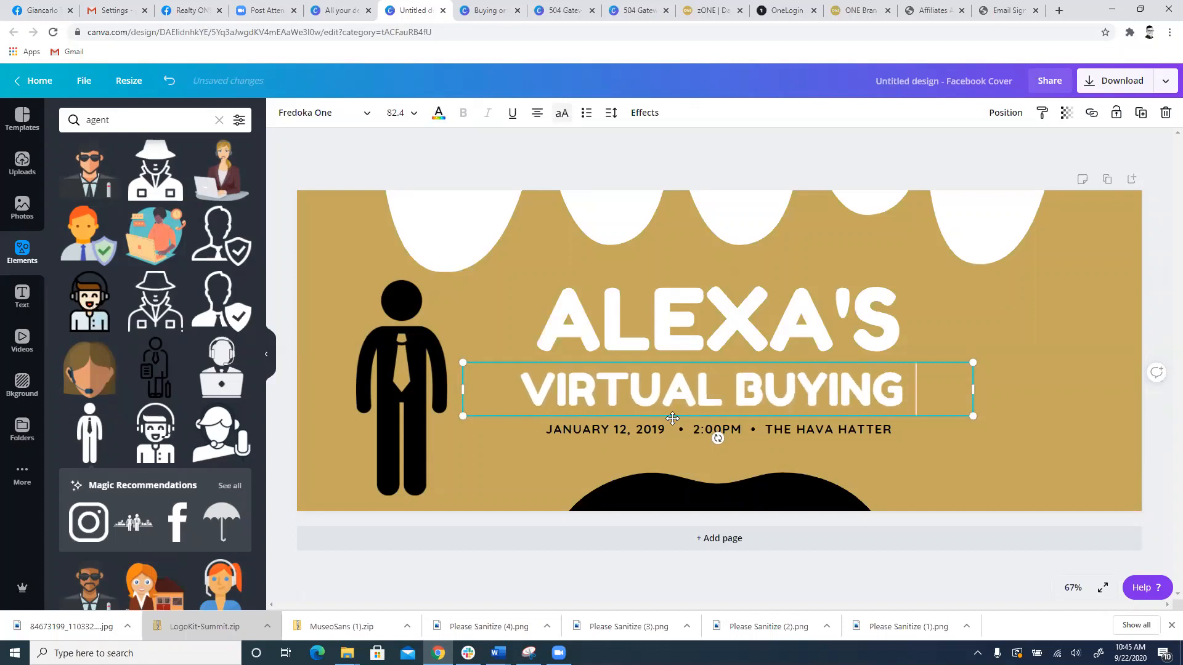
type("SEMINAR")
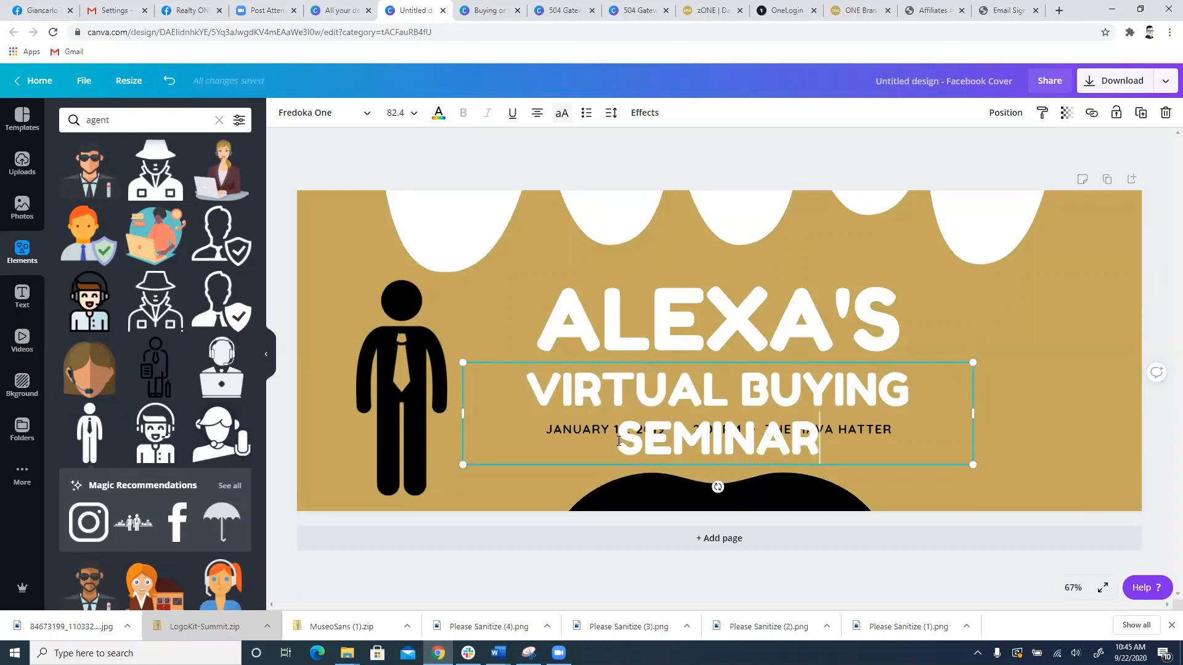
Step: Look through the available text styles, stock videos, backgrounds and saved folders
left_click(22, 296)
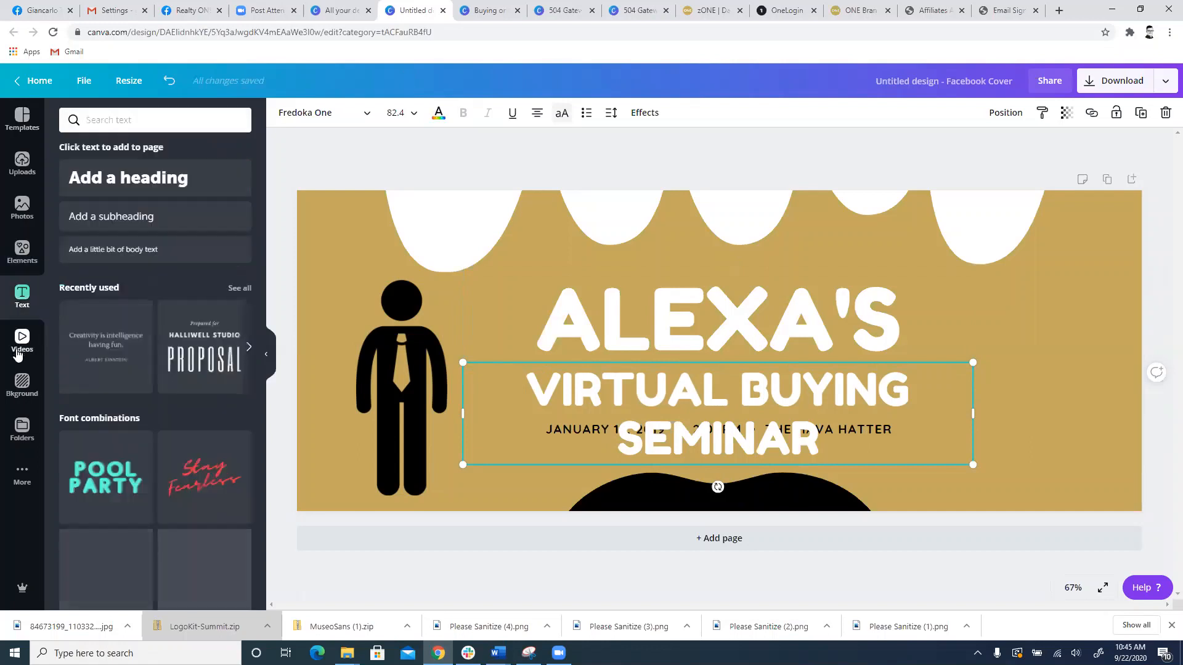
left_click(18, 352)
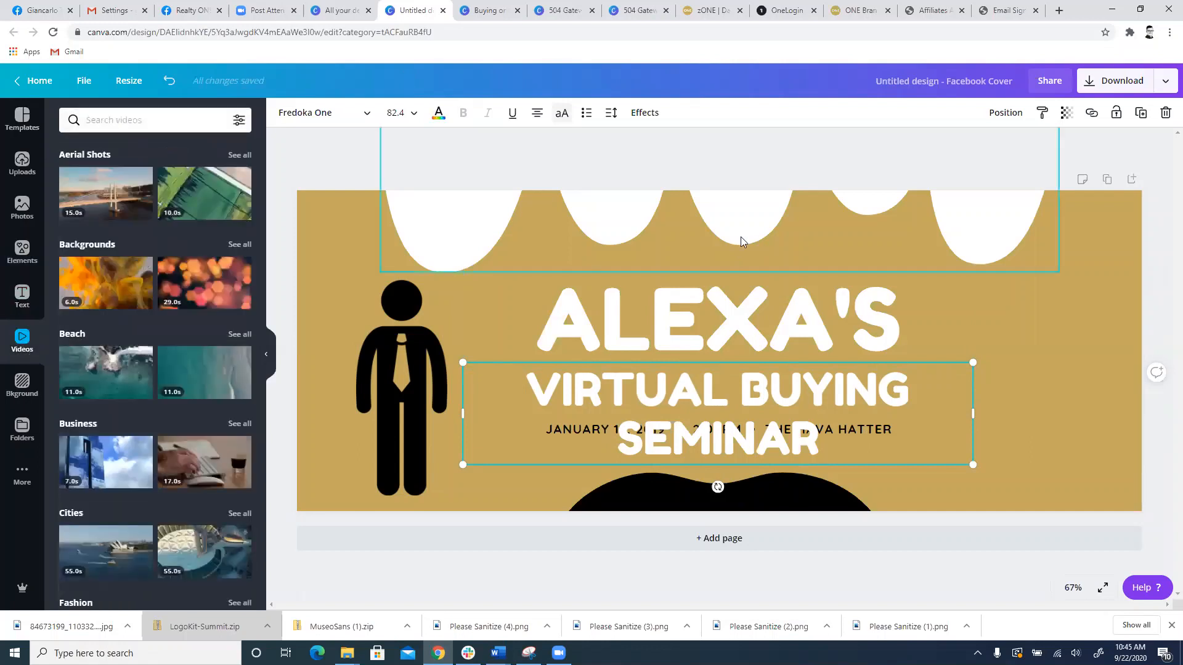
left_click(22, 385)
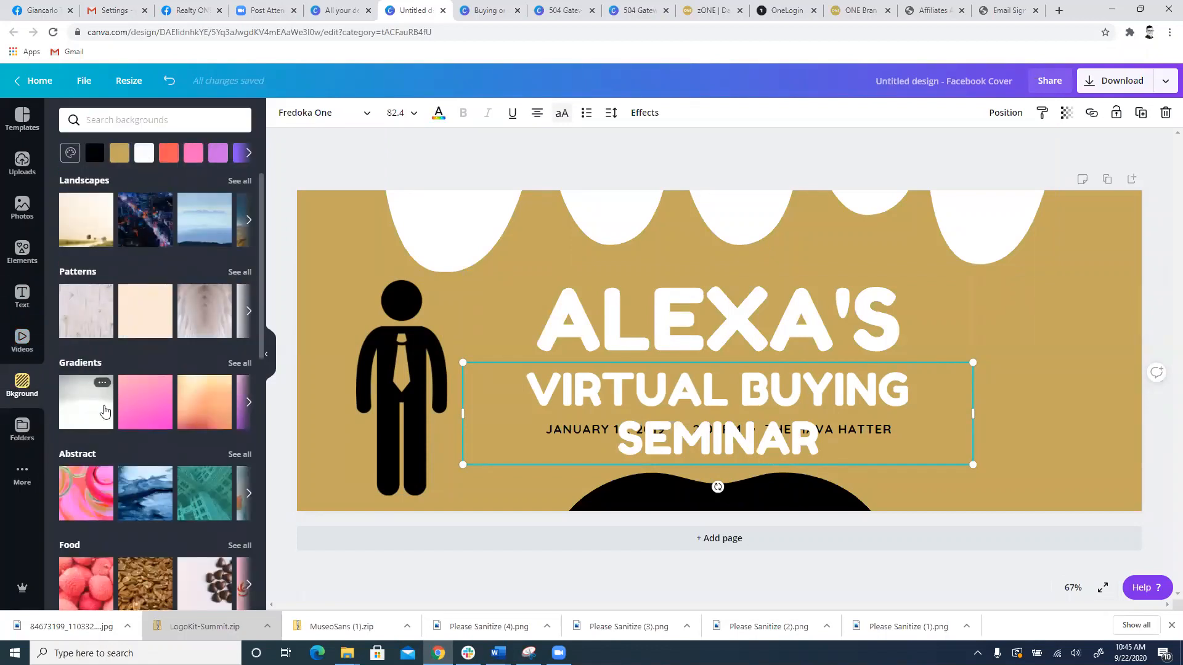
left_click(34, 438)
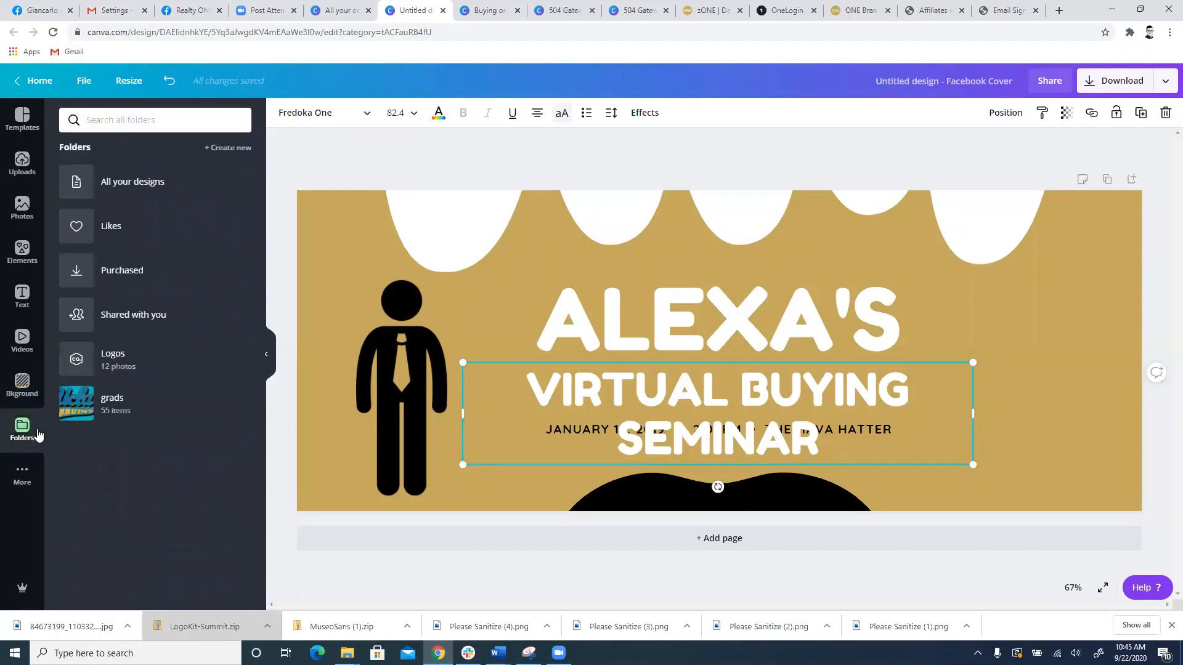
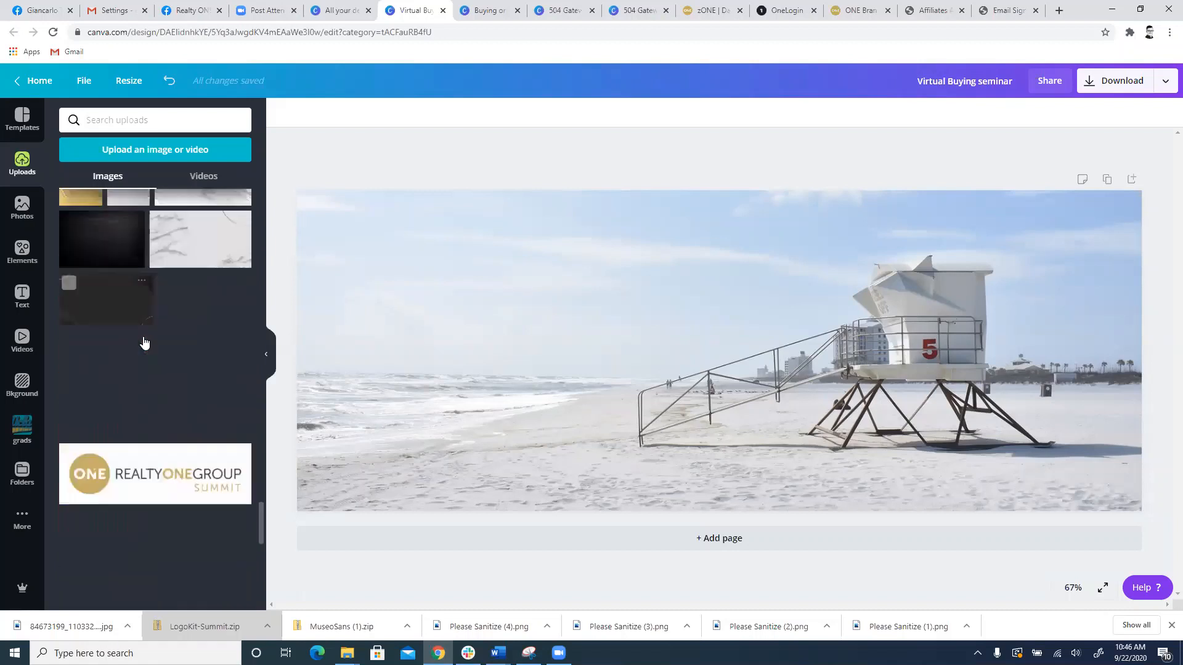
scroll(189, 347, "down", 4)
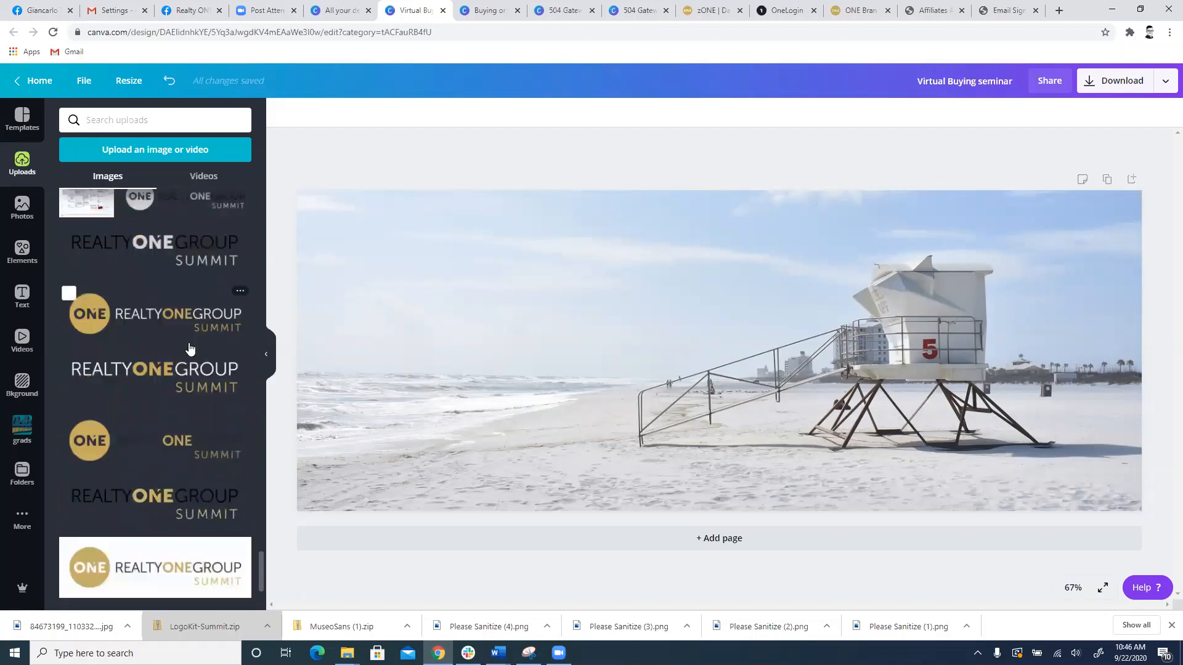
Step: Place the gold-and-white Realty ONE Group Summit logo from the uploads on the beach cover, shrunk and moved over the sky on the left
left_click(178, 317)
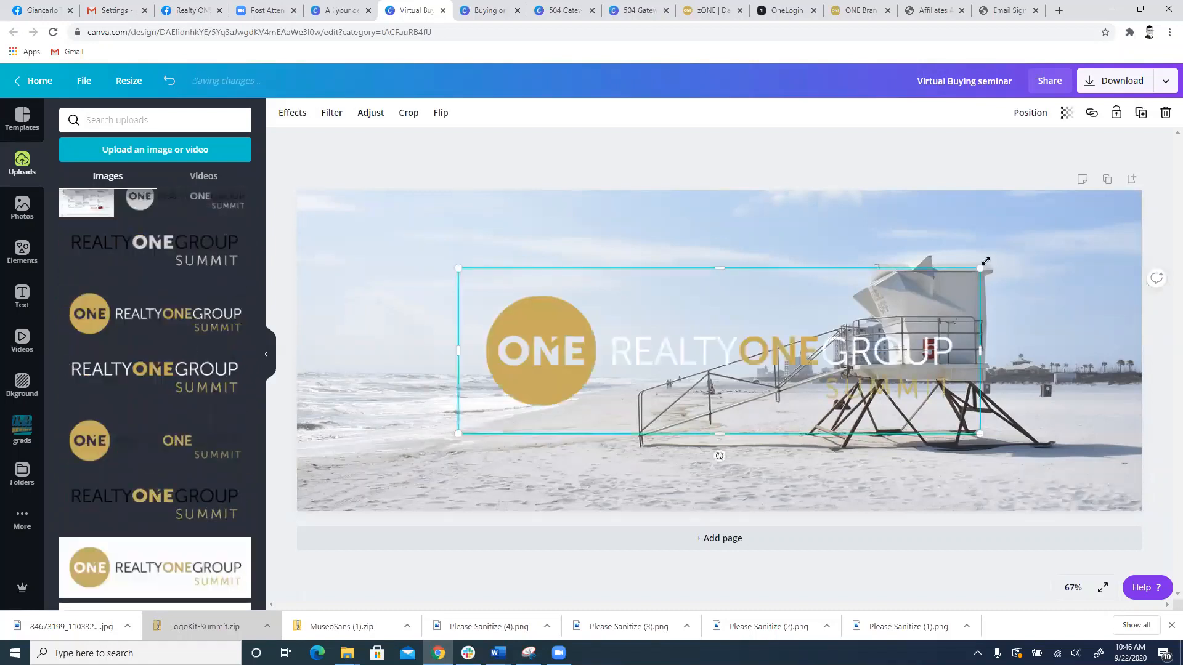
left_click_drag(980, 269, 804, 324)
left_click_drag(718, 382, 641, 299)
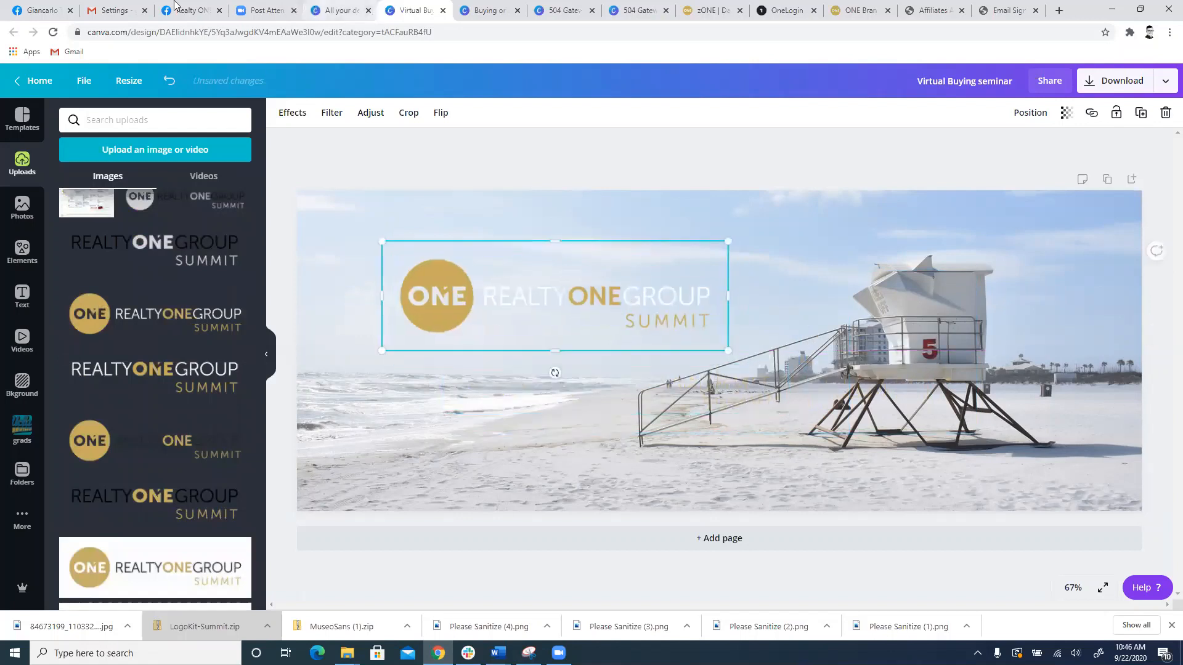
Step: Check where the profile picture overlaps the cover on the Facebook profile, and move the logo slightly lower and further left in Canva
left_click(55, 8)
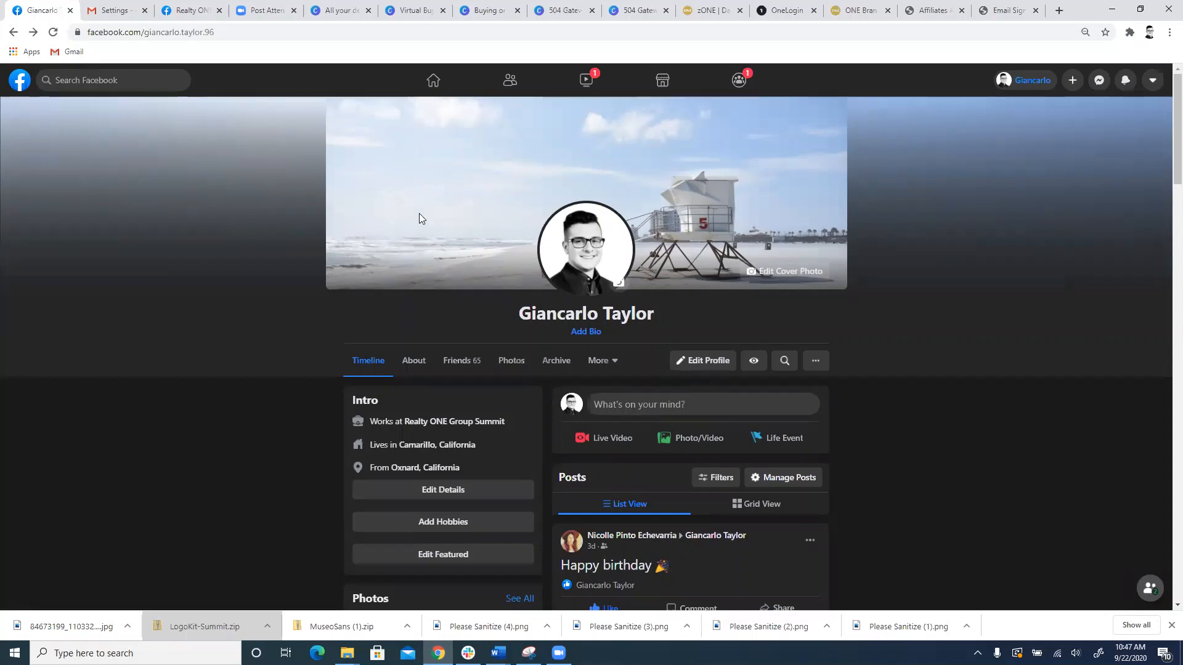
left_click(499, 10)
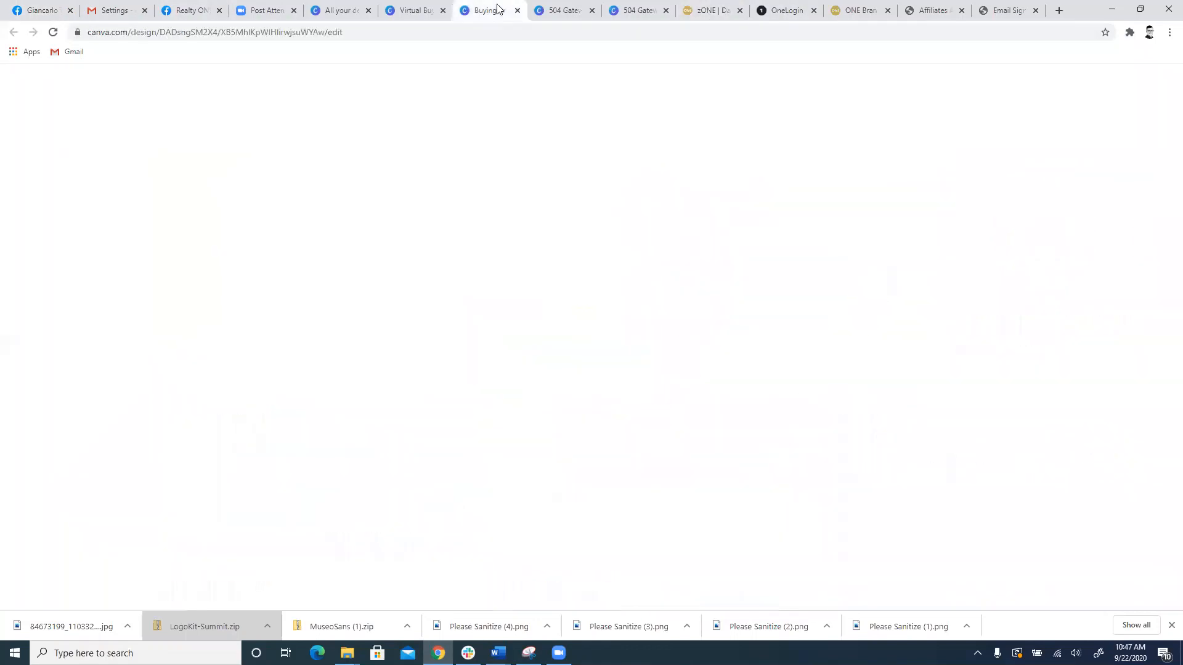
left_click(431, 6)
left_click_drag(514, 298, 491, 329)
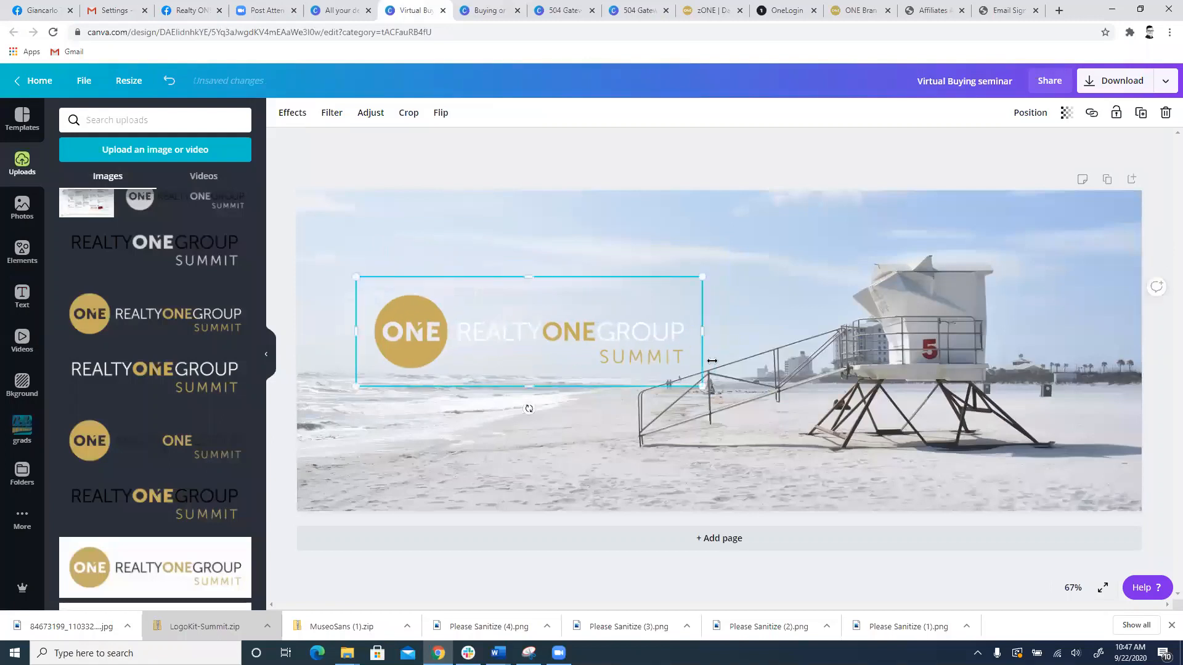
left_click(792, 440)
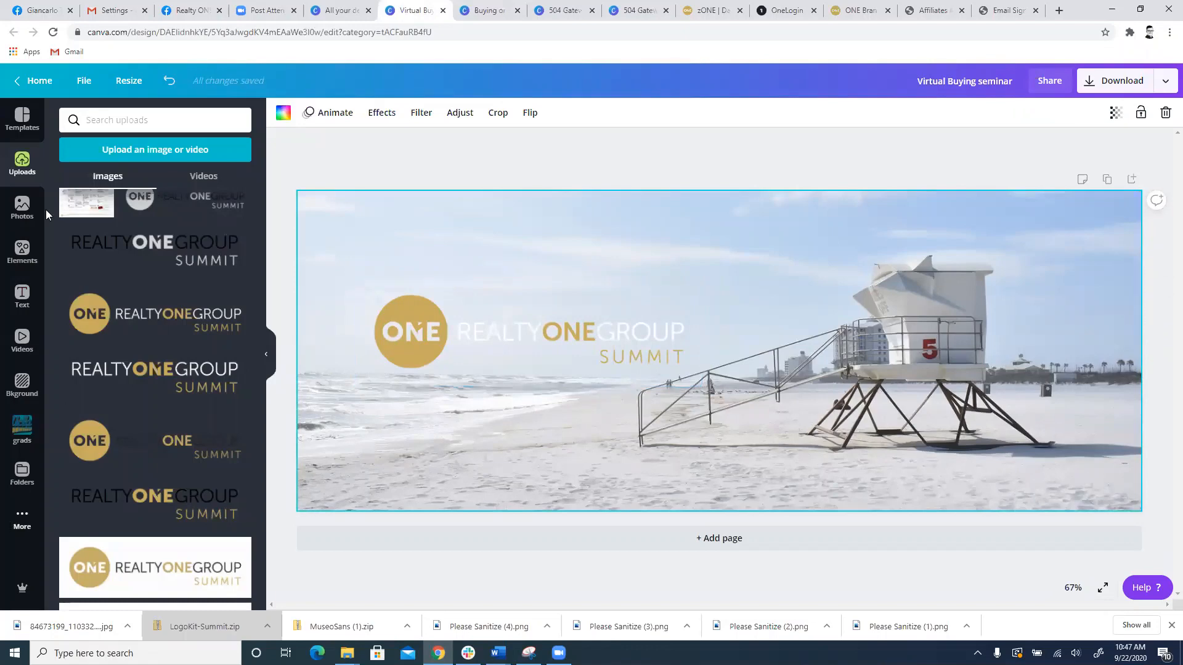
Step: Add a heading text to the cover and position it below the logo
left_click(22, 294)
left_click(117, 177)
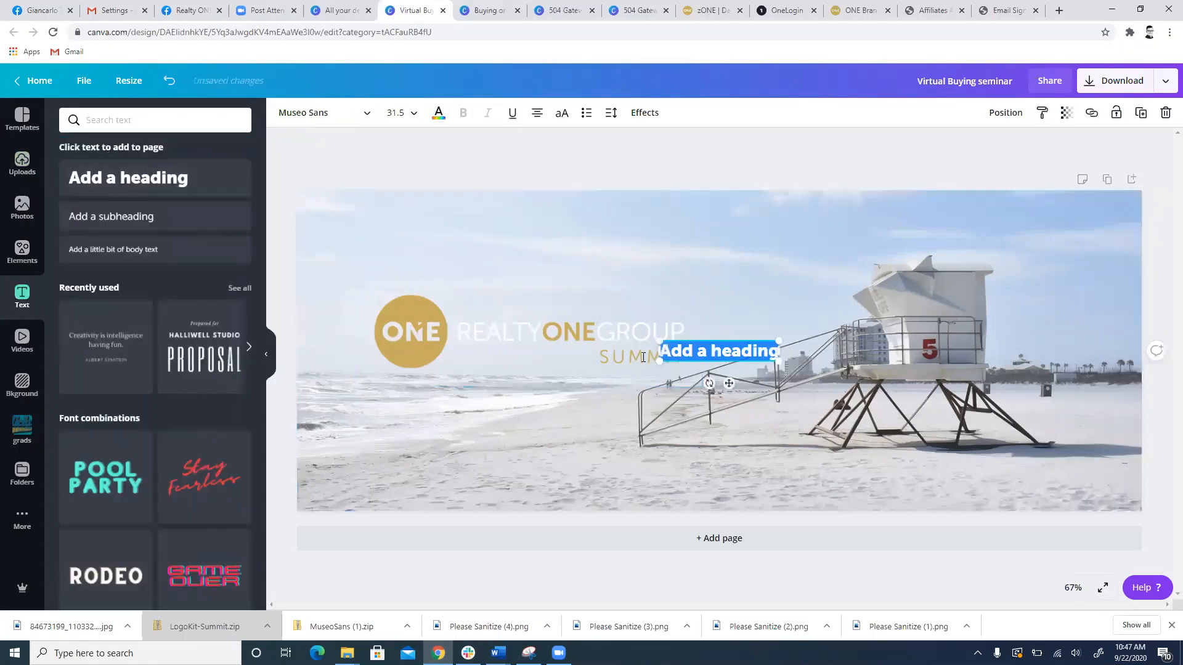
left_click(713, 361)
left_click(745, 379)
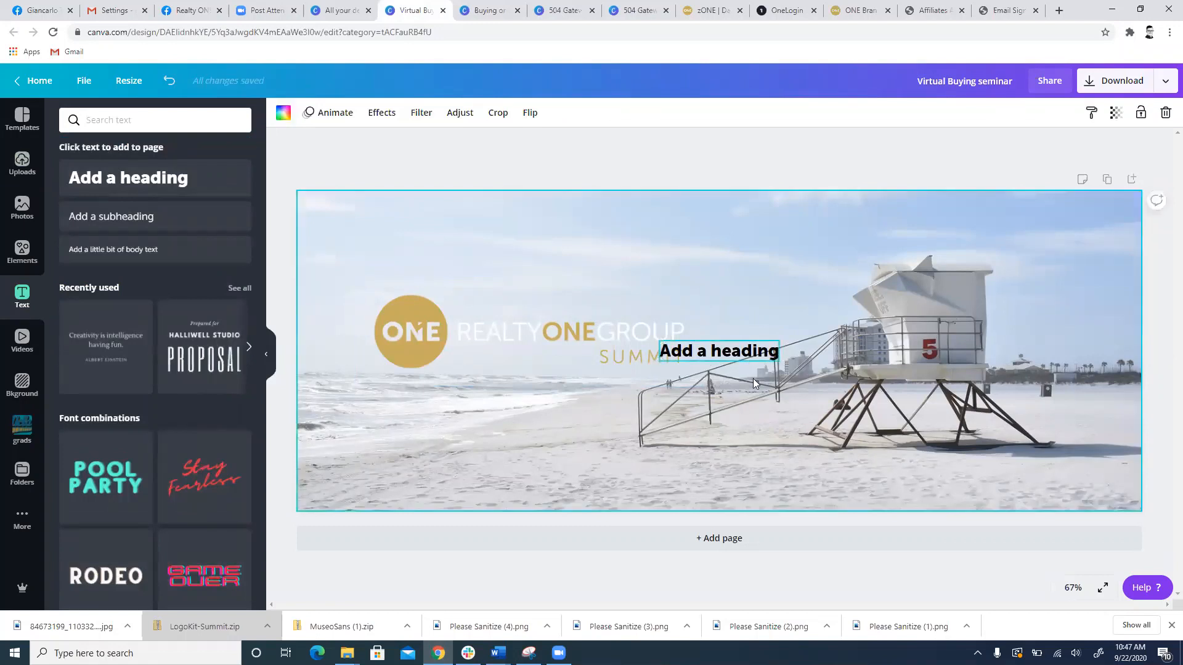
left_click_drag(751, 354, 500, 434)
left_click_drag(613, 359, 506, 394)
left_click(506, 396)
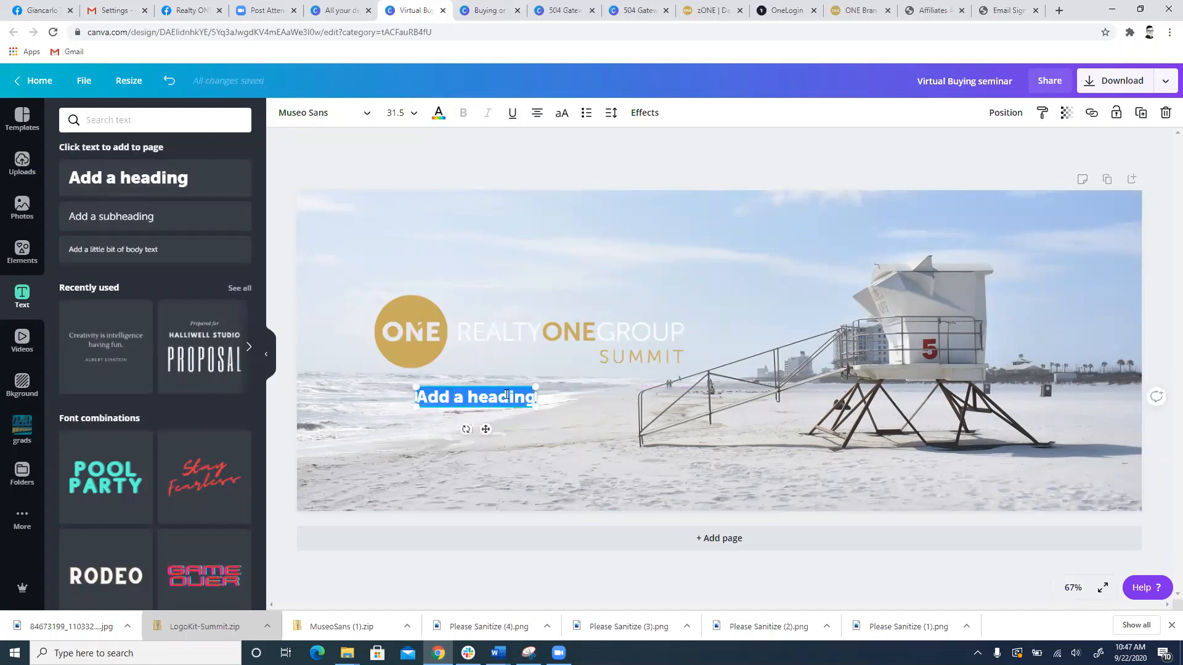
Step: Replace the heading's placeholder text with the agent's full name followed by "REALTOR®"
key("BackSpace")
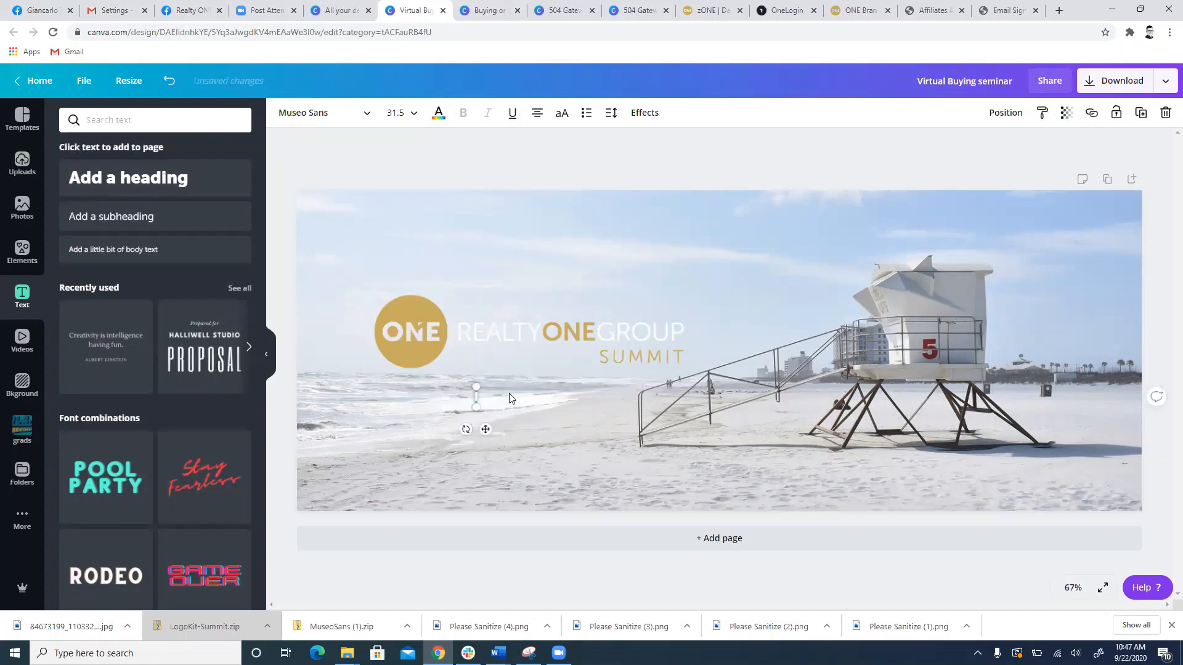
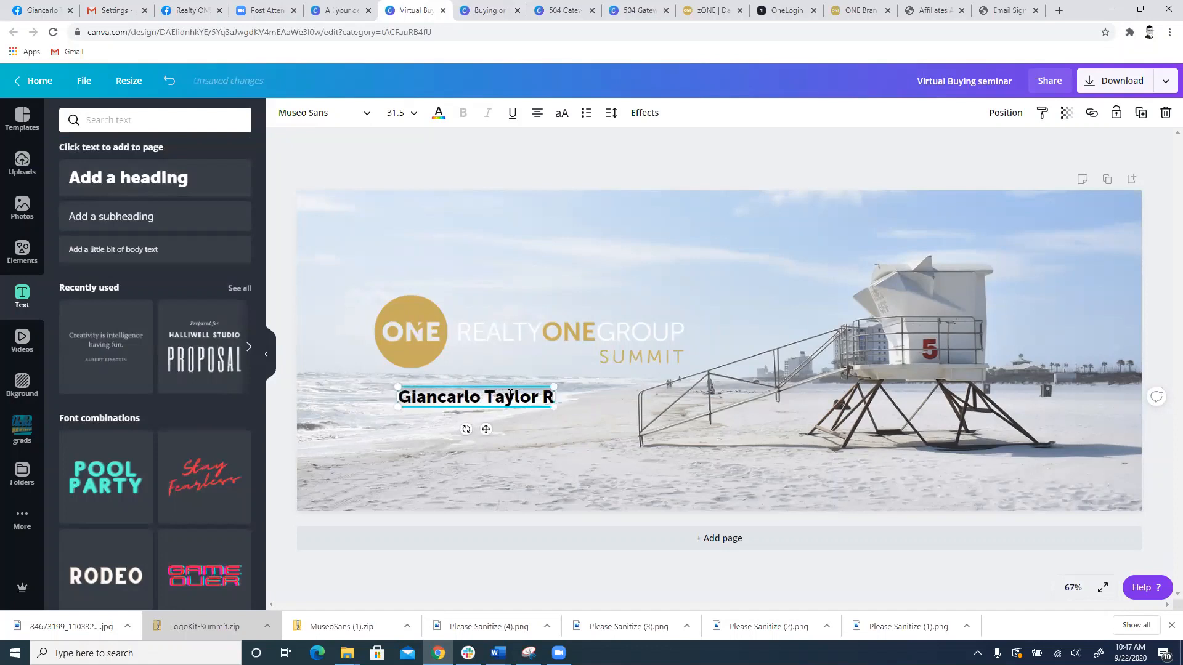
type("EALTOR")
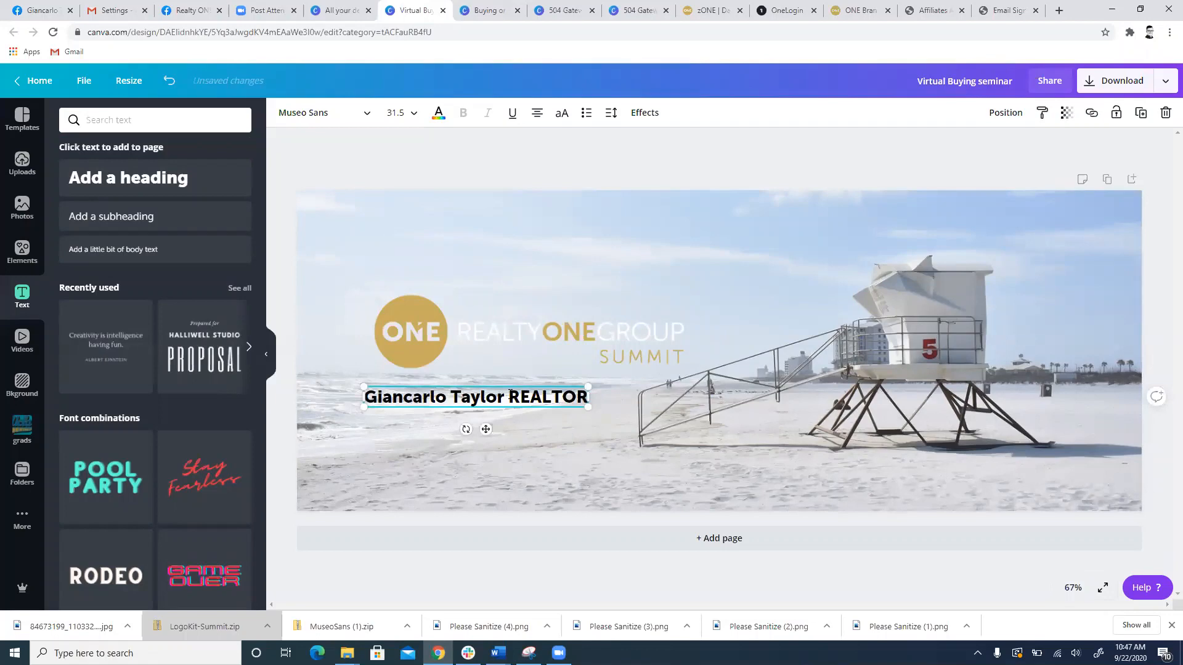
type("®")
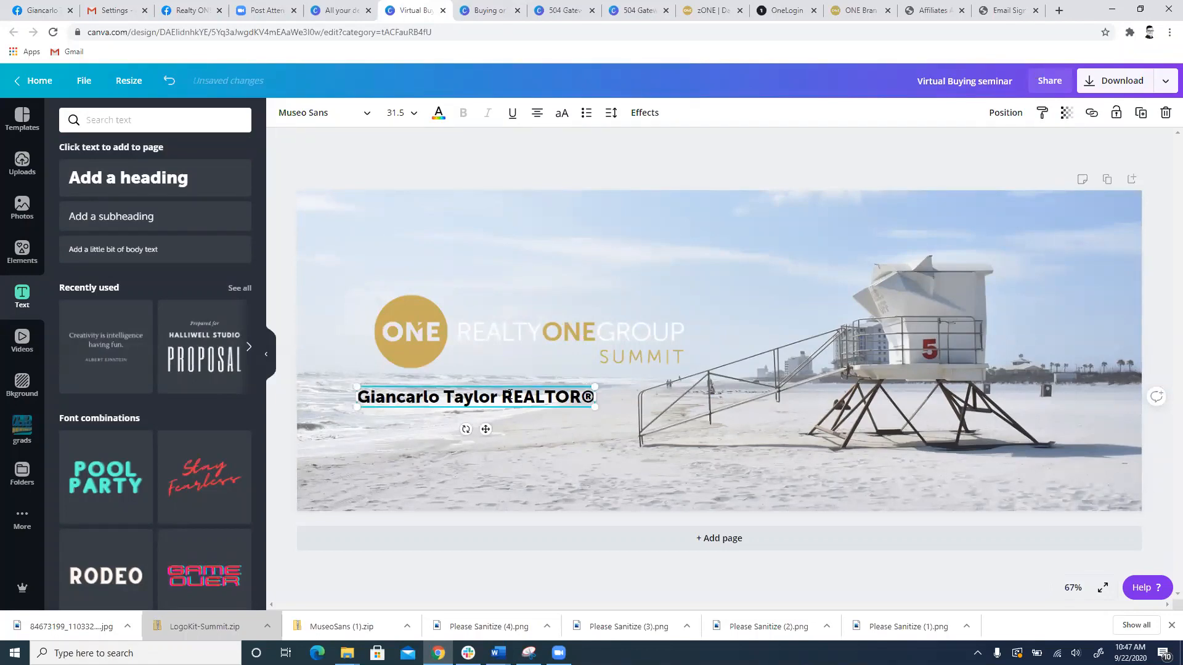
Step: Add a second line below the name with "DRE#" followed by the agent's licence number
key("Return")
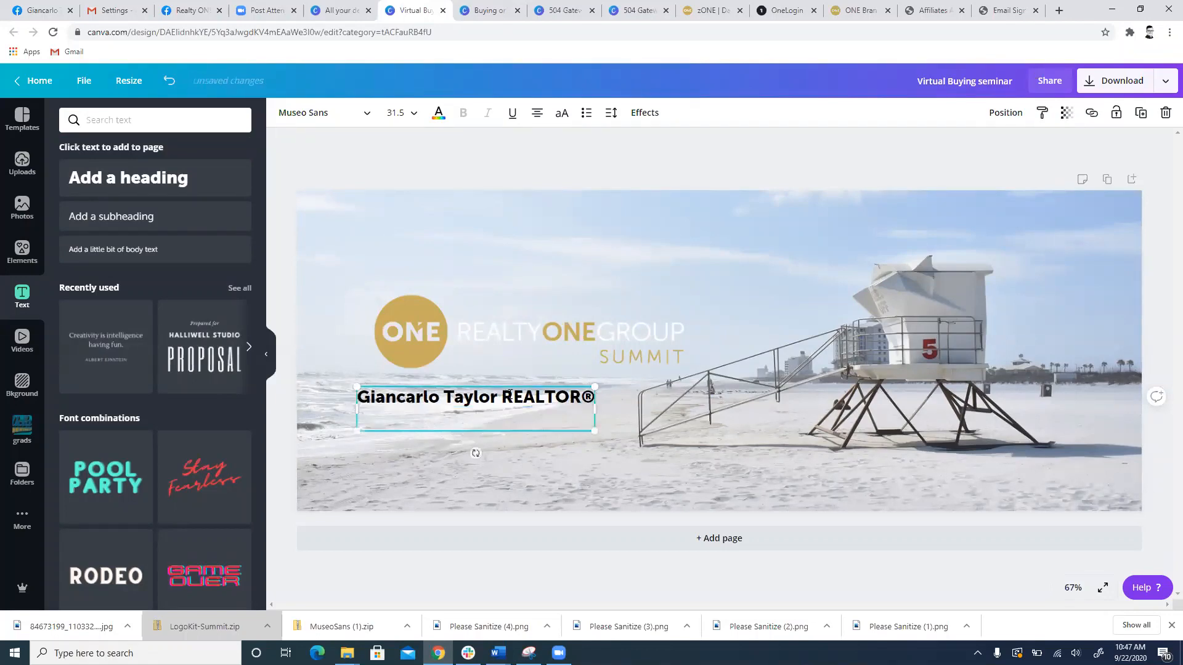
type("DRE#55555555")
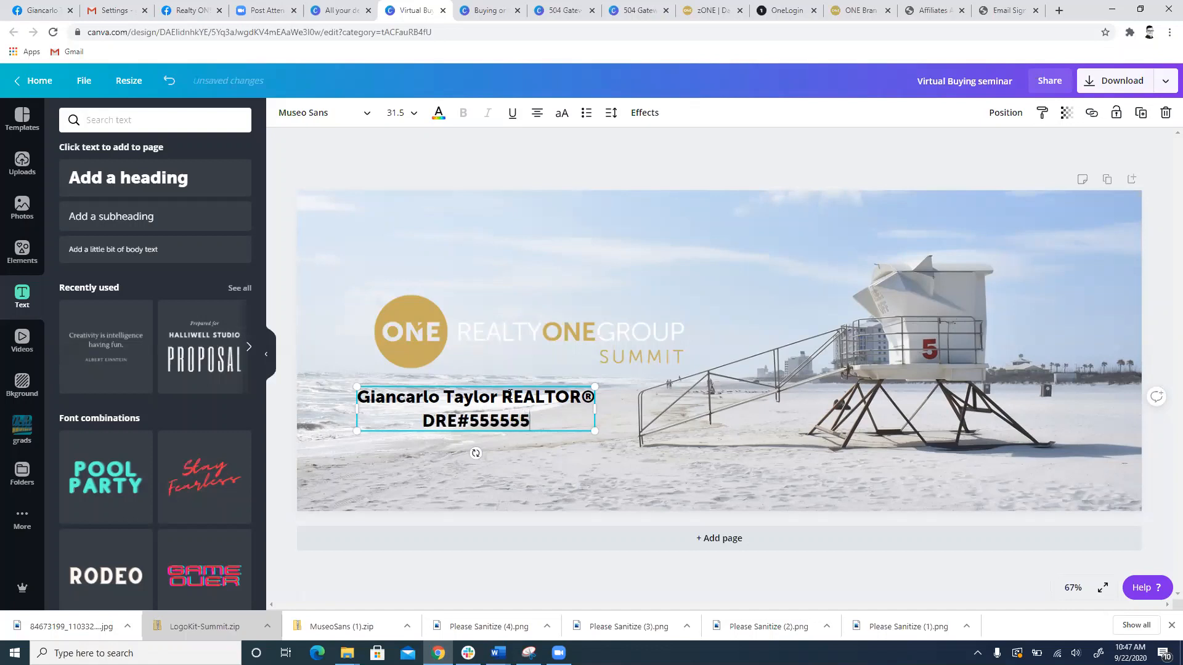
left_click(524, 448)
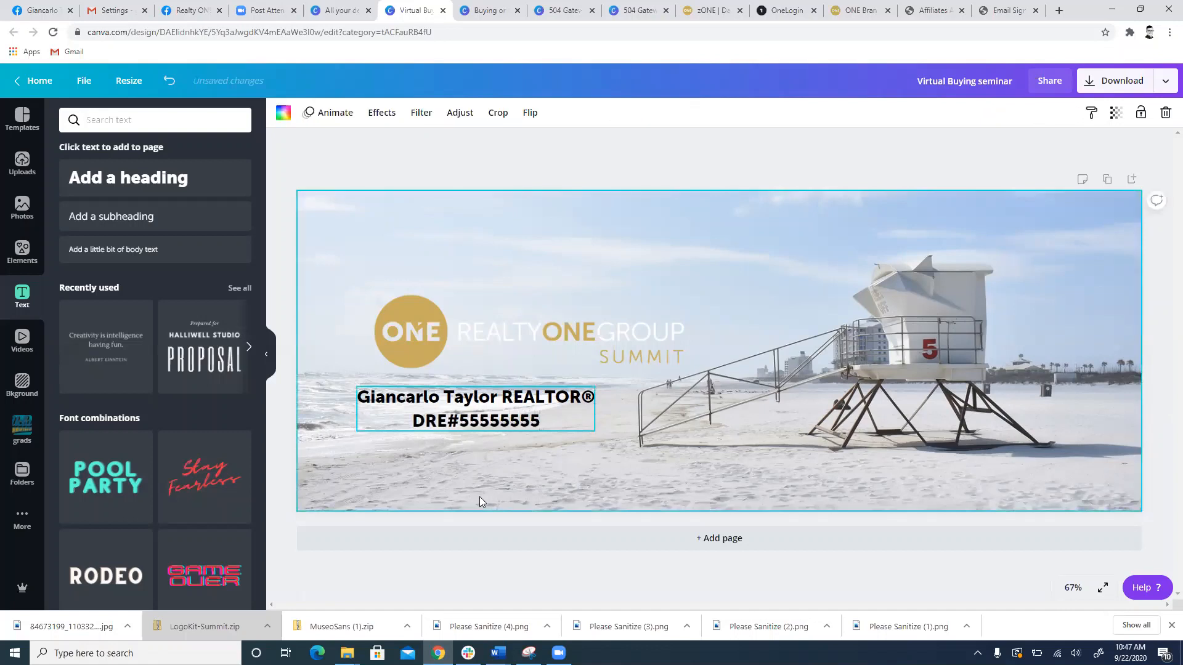
Step: Move the name and licence text up and to the right so it sits directly beneath the logo
left_click_drag(483, 415, 348, 266)
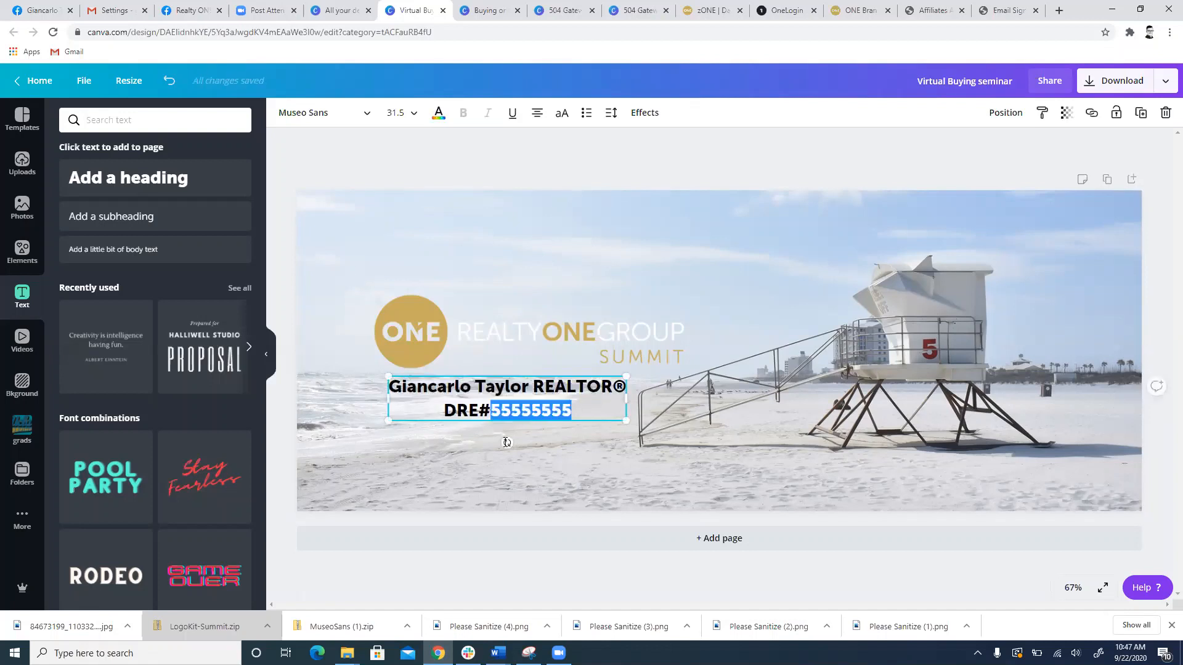
left_click(398, 383)
left_click(433, 467)
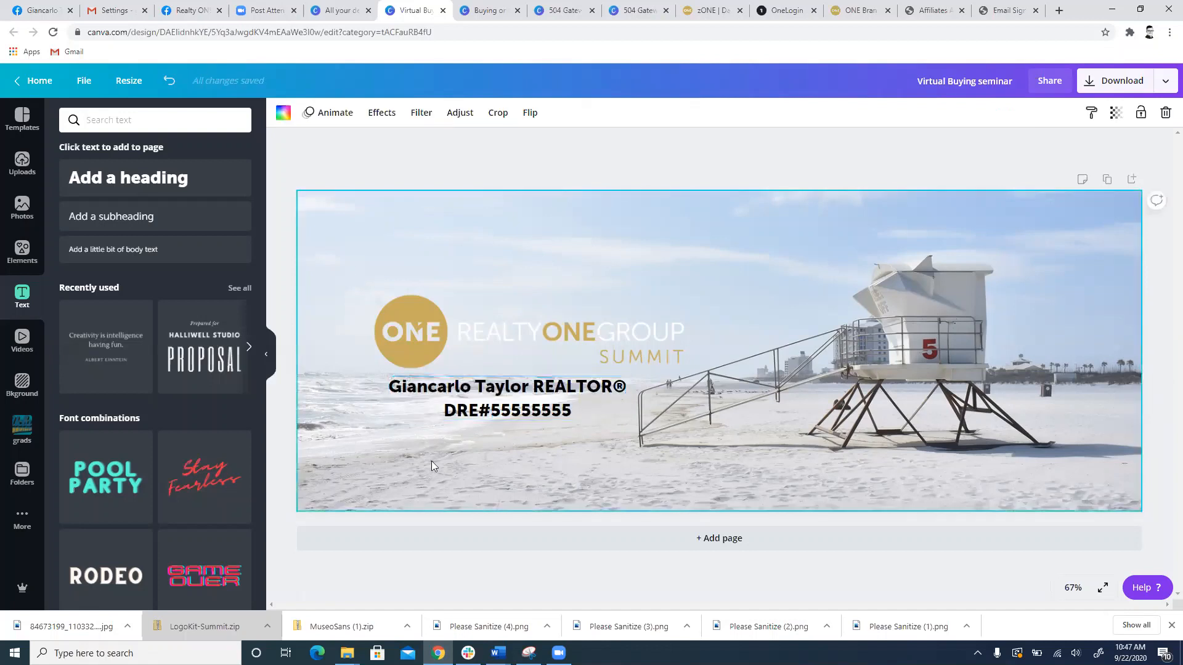
Step: Try gold, white and black on the name and licence text, and finish with the ROG Primary gold
left_click(508, 407)
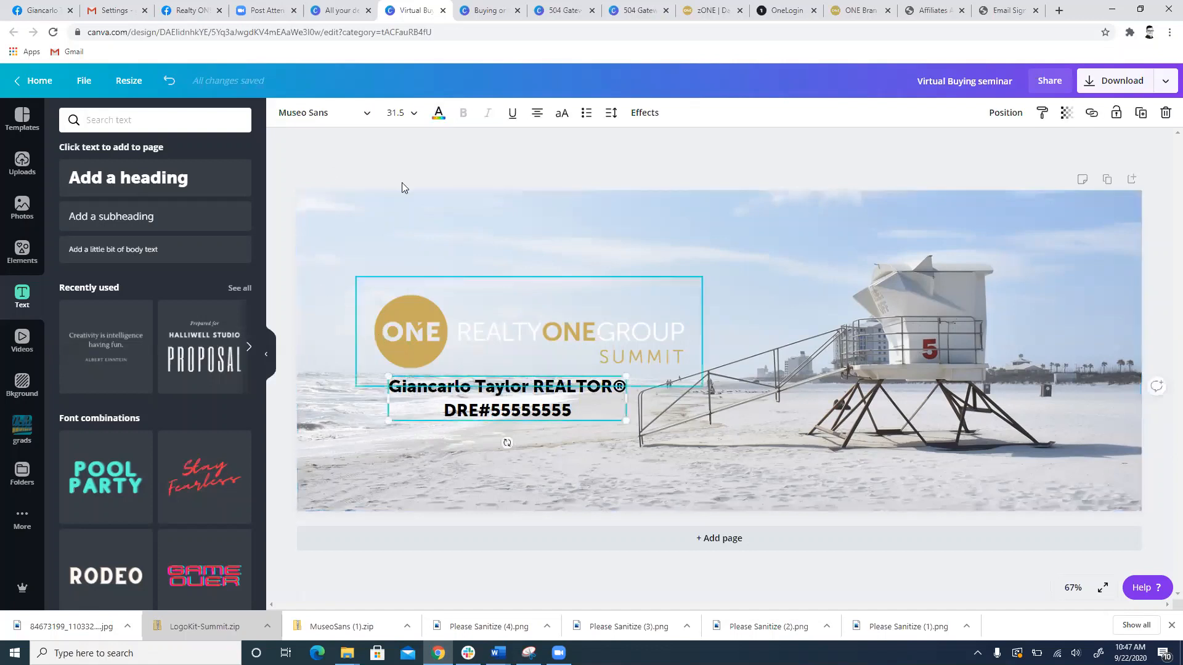
left_click(440, 113)
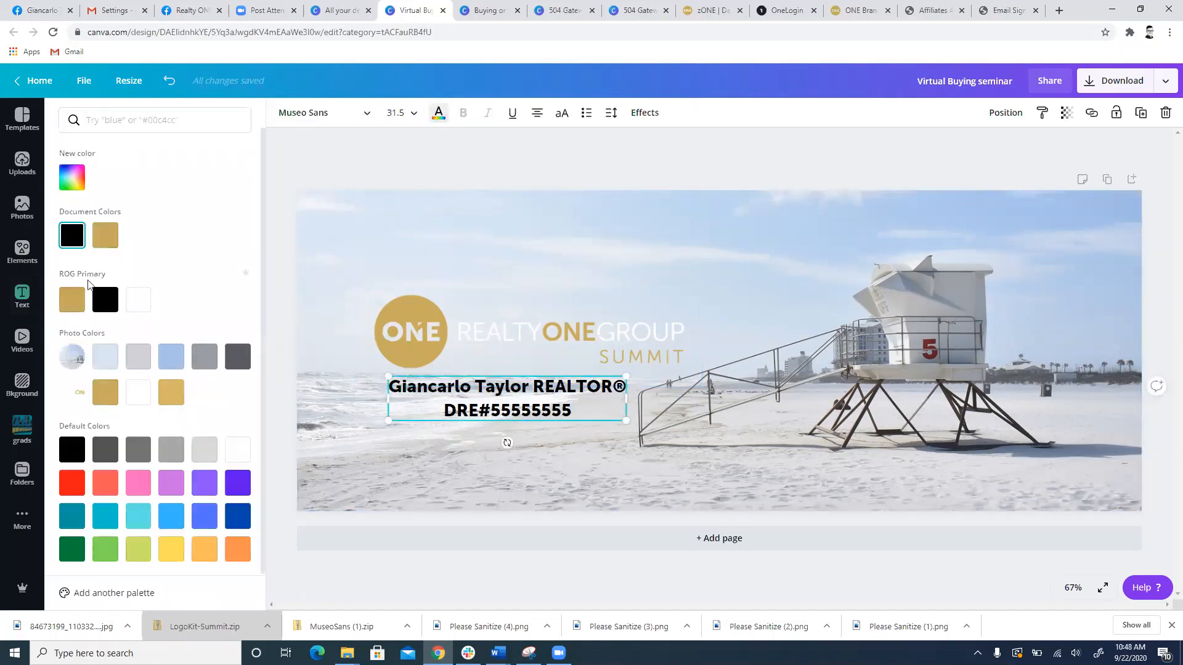
left_click(110, 246)
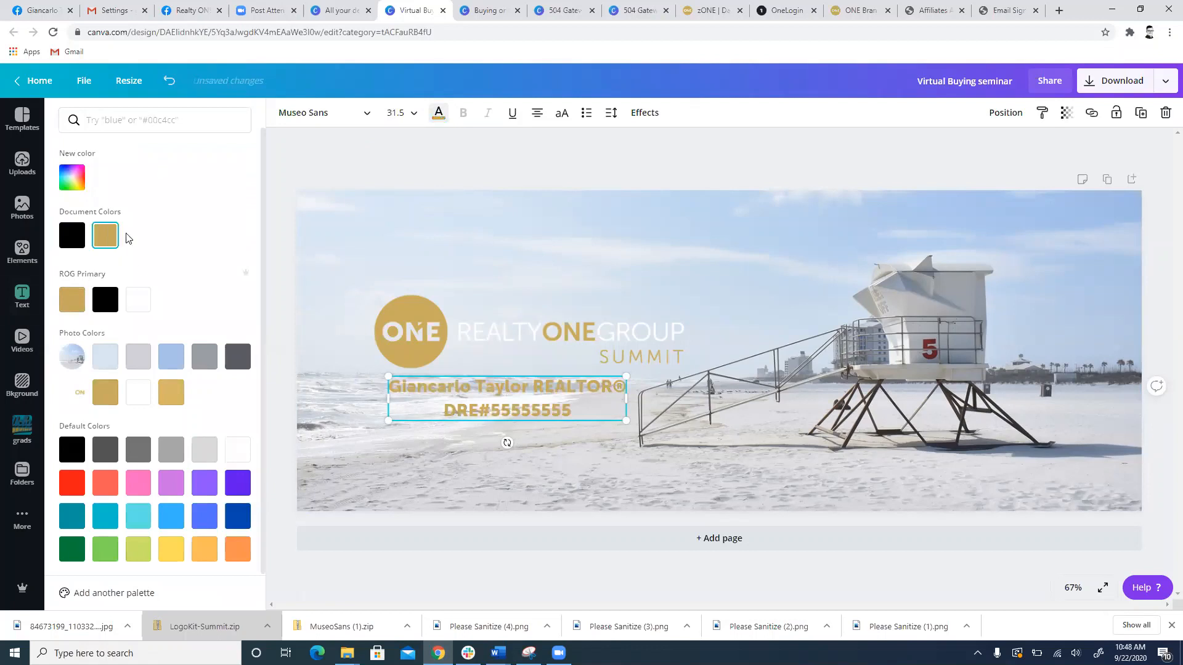
left_click(138, 299)
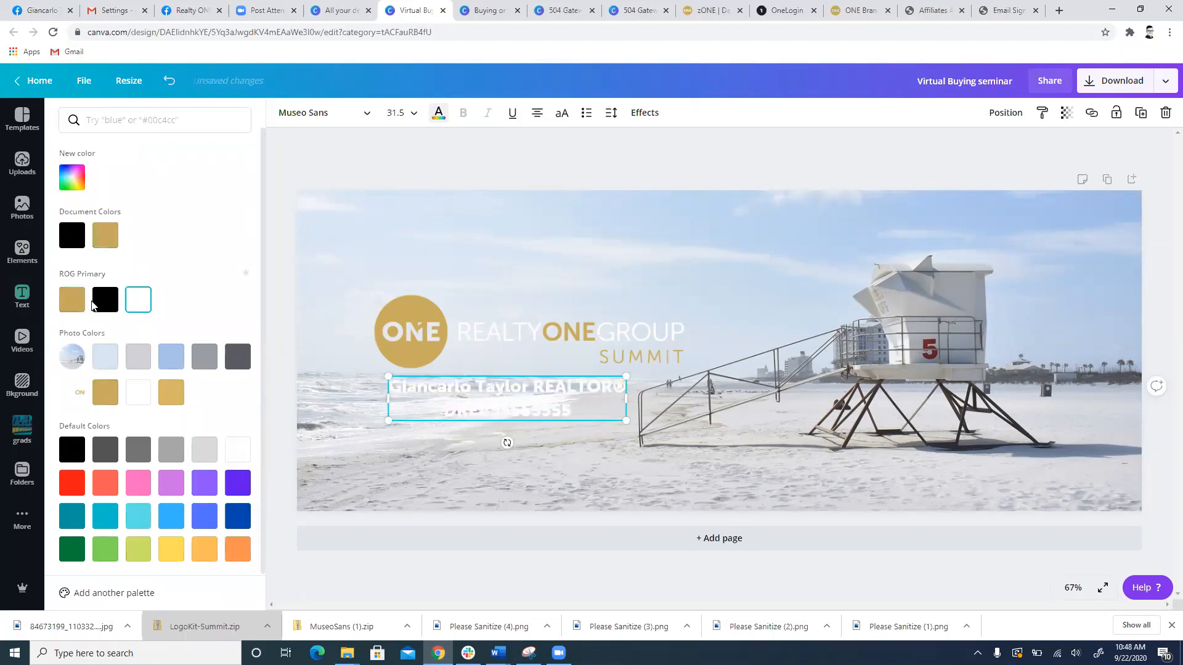
left_click(104, 305)
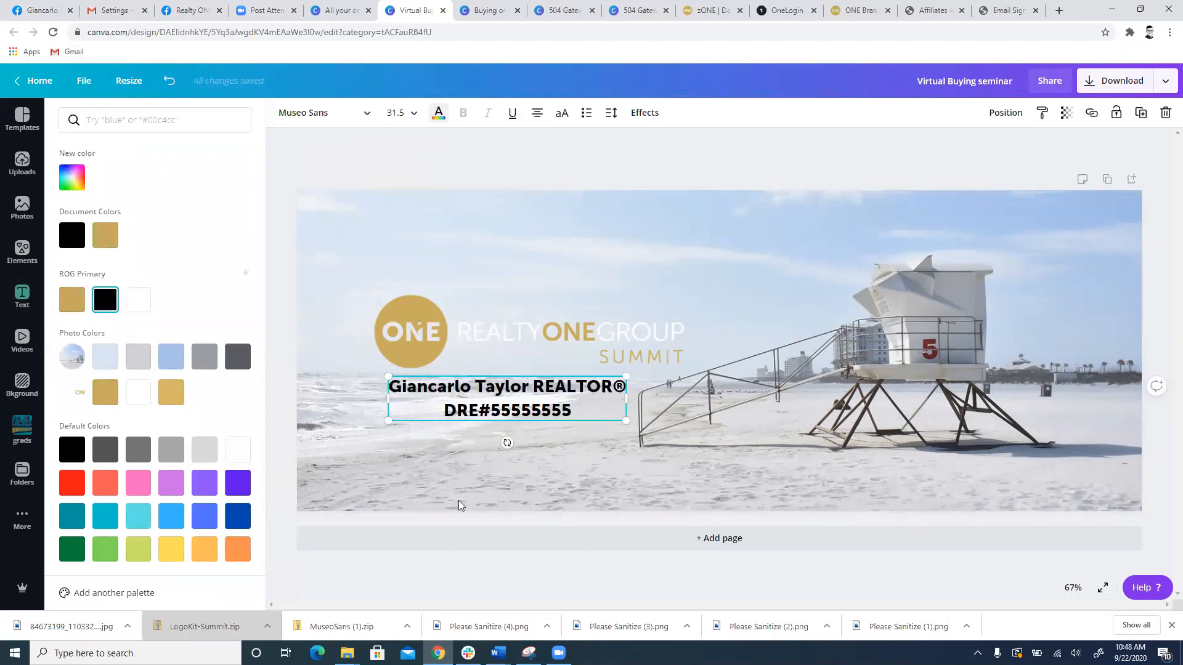
left_click(75, 308)
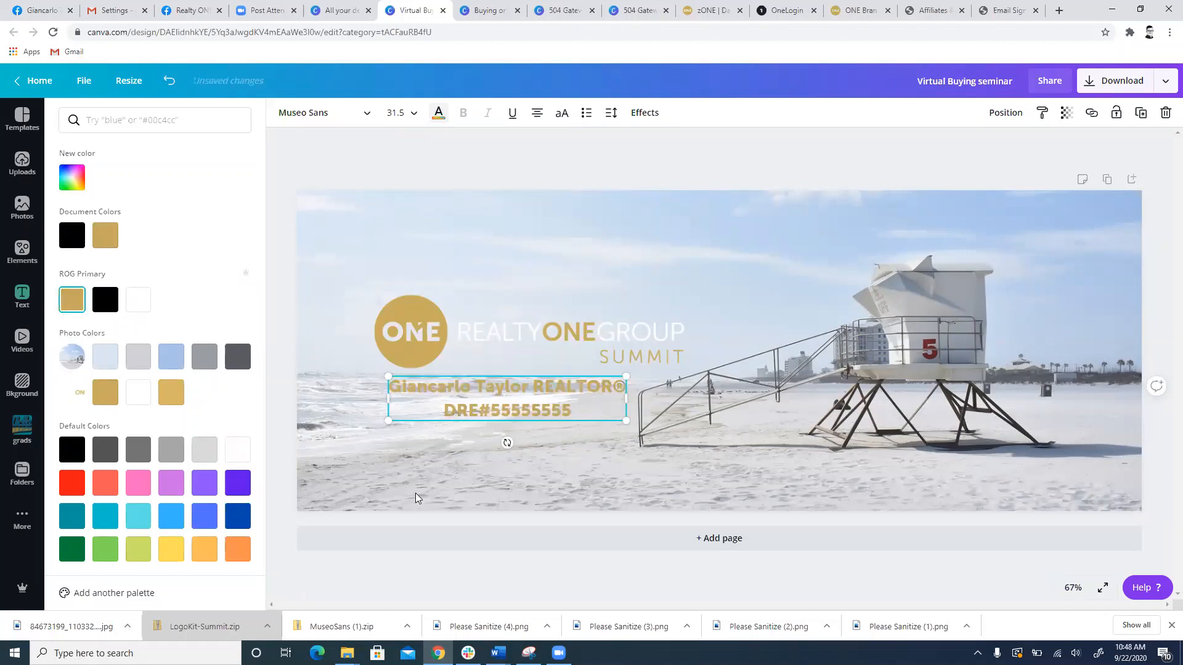
left_click(413, 490)
Step: Clear the "agent" element search, add the recently used square and reshape it into a wide bar across the name and licence text
left_click(22, 251)
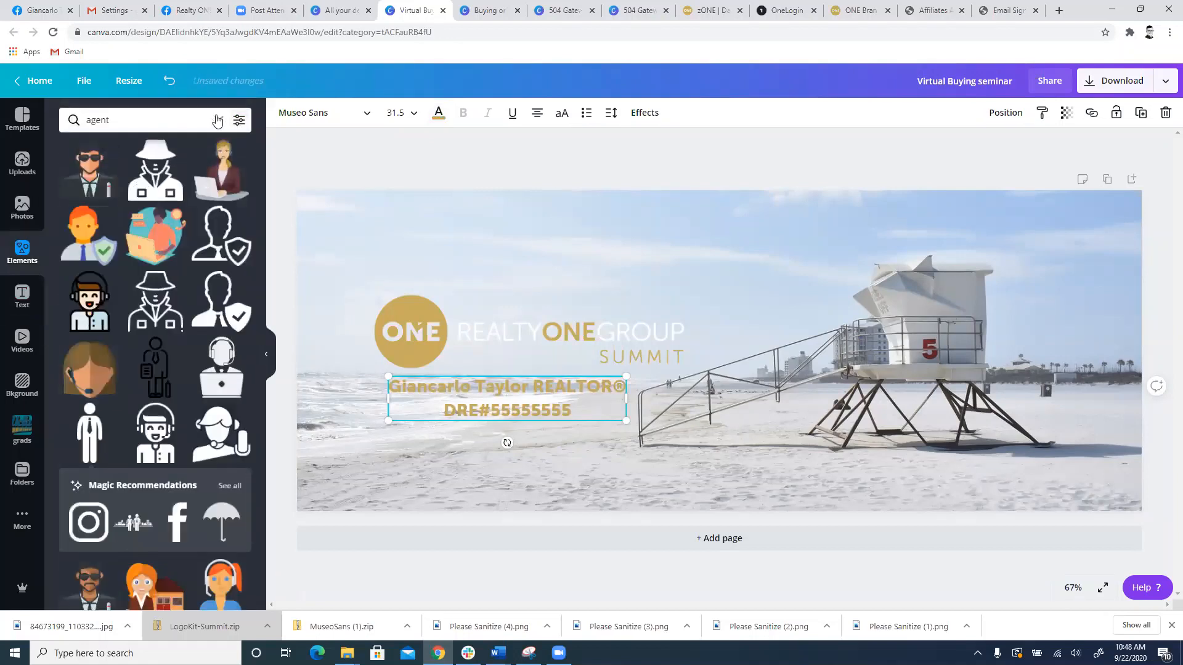
left_click(219, 120)
scroll(199, 227, "up", 10)
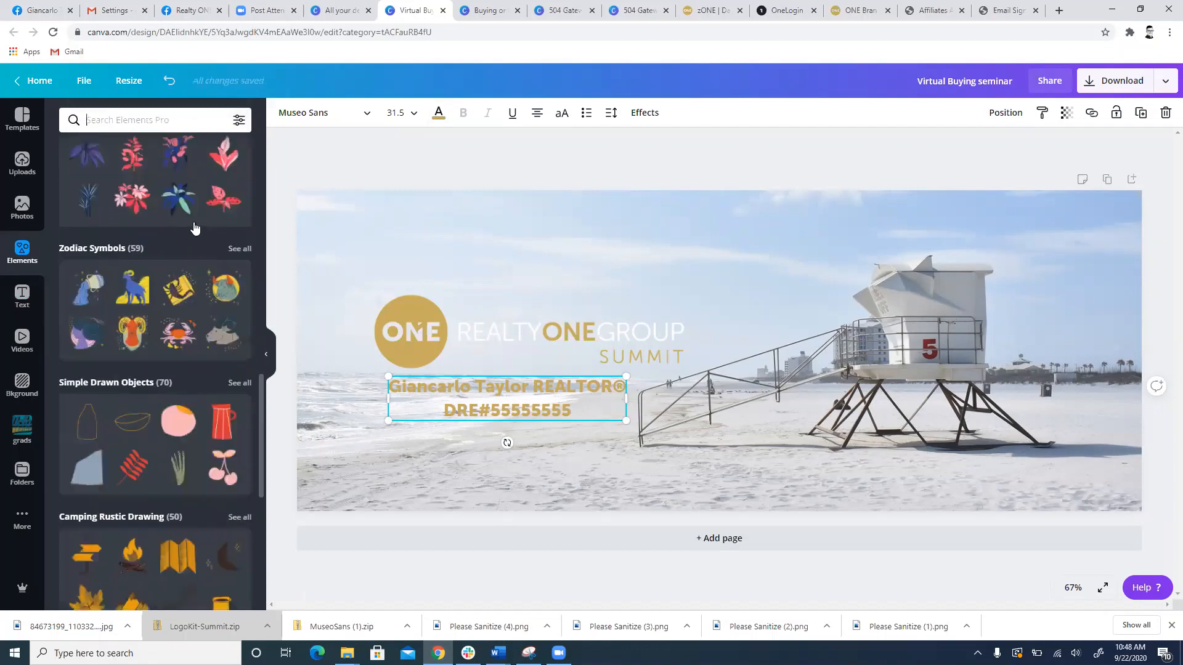
scroll(179, 234, "up", 5)
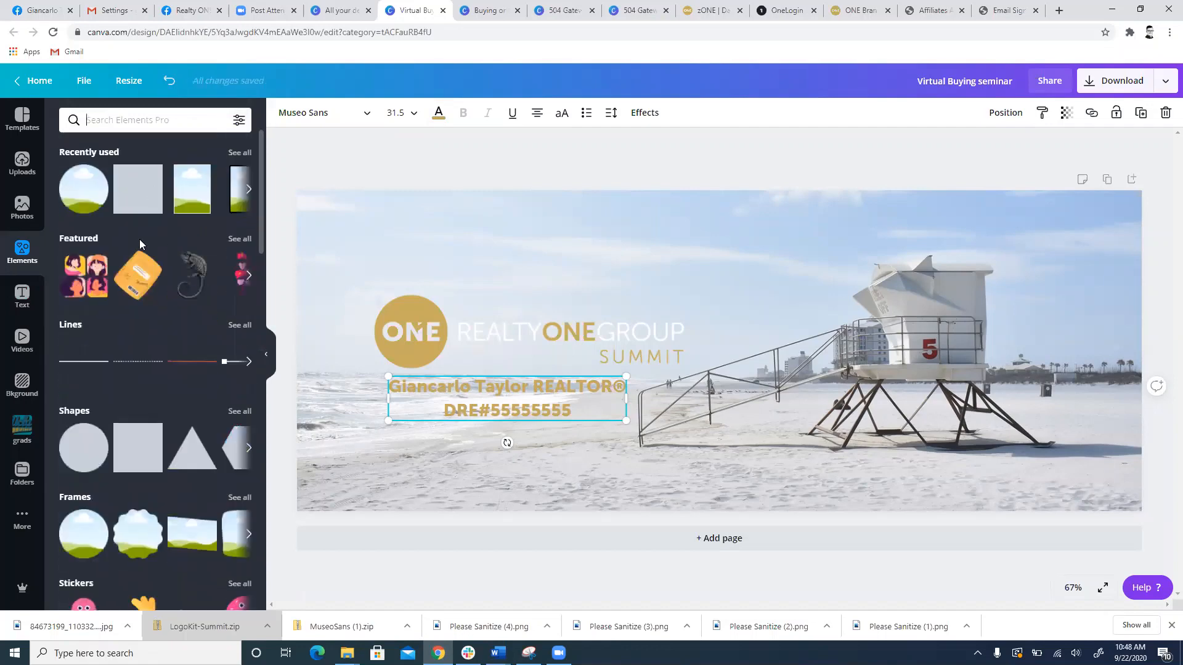
left_click(140, 189)
left_click_drag(719, 263, 694, 378)
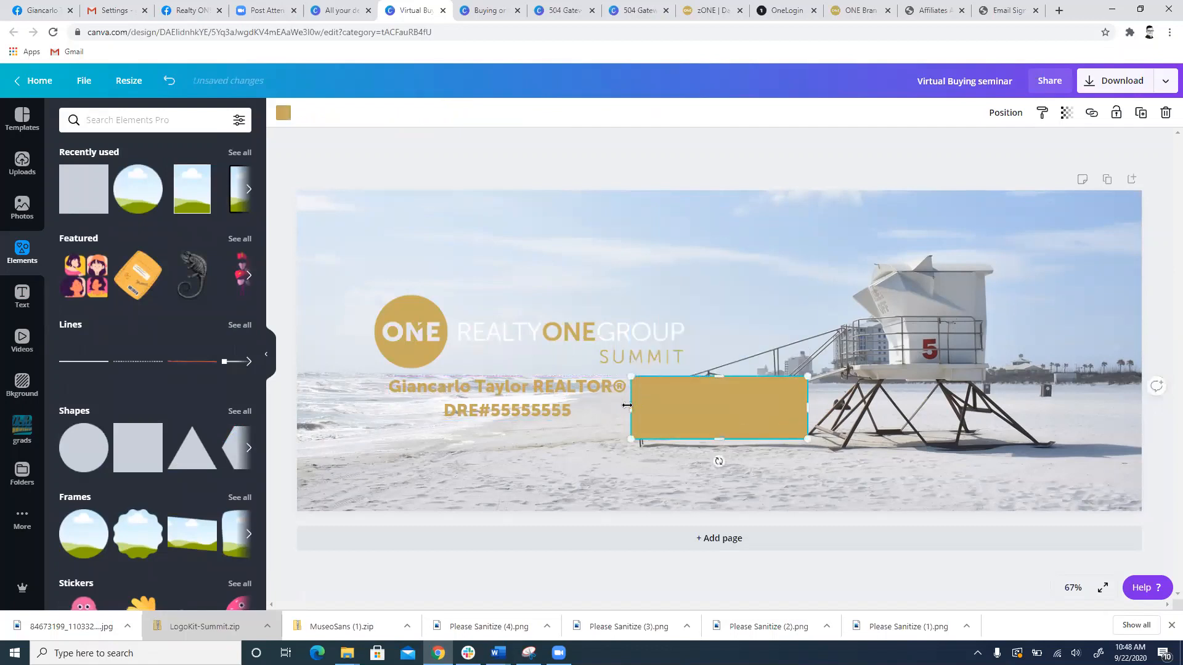
left_click_drag(612, 403, 427, 404)
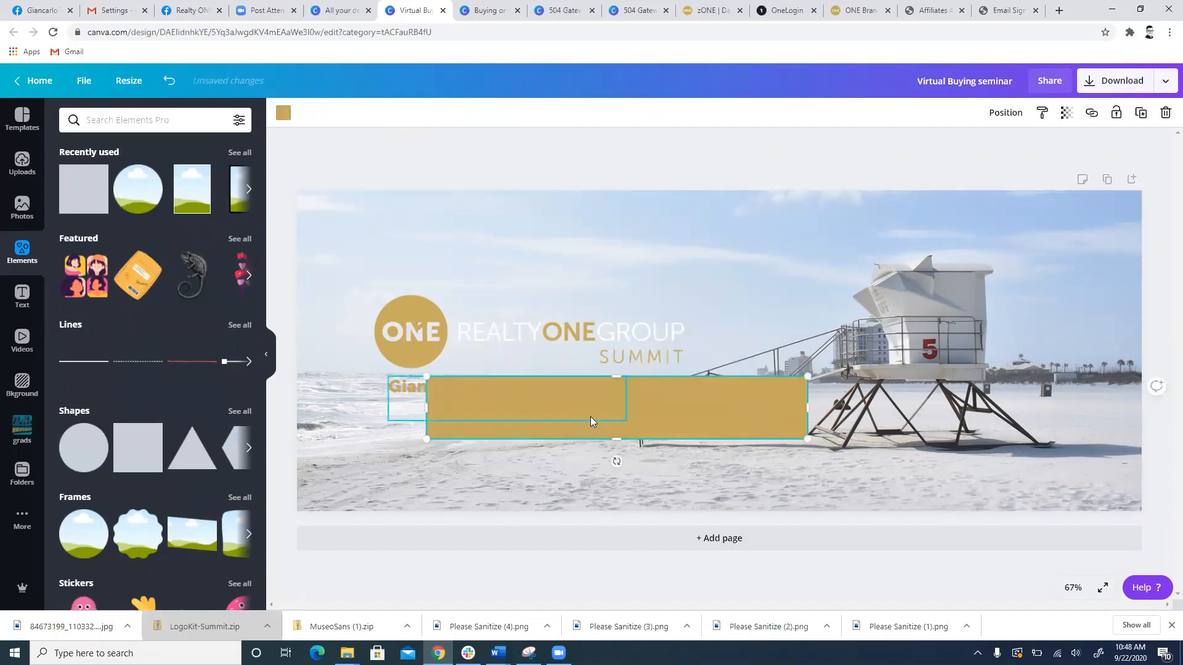
Step: Recolour the bar to ROG Primary black and fit it behind the name and licence lines, reaching the cover's left edge
left_click_drag(498, 396, 343, 375)
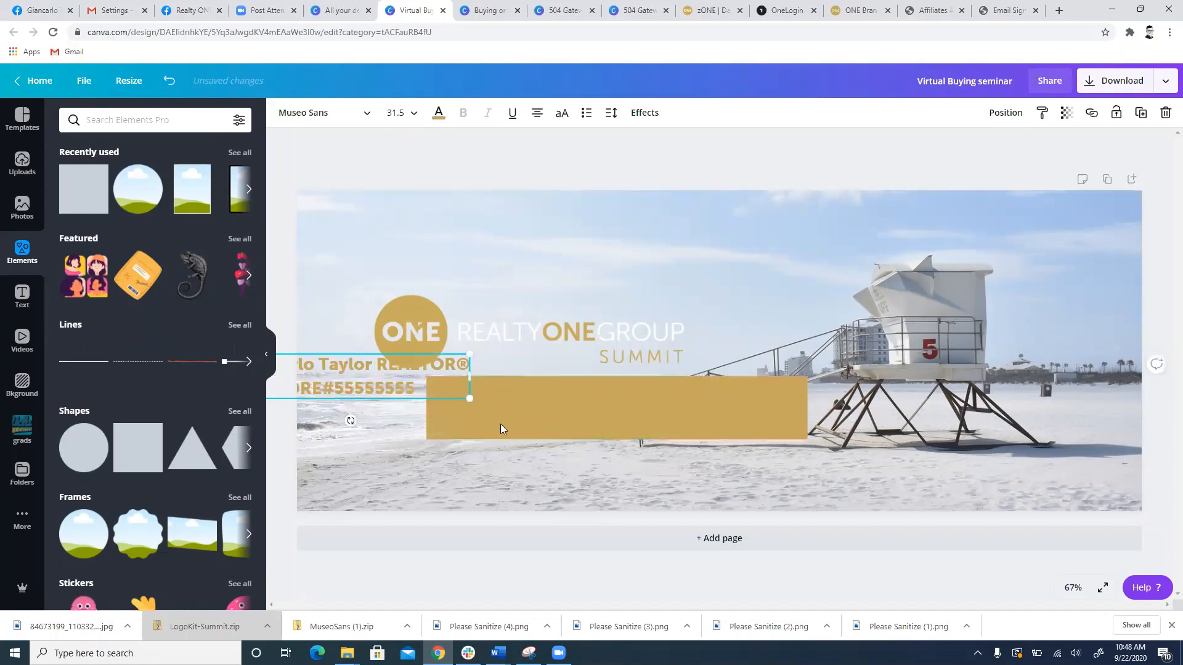
key("ctrl+z")
left_click(792, 418)
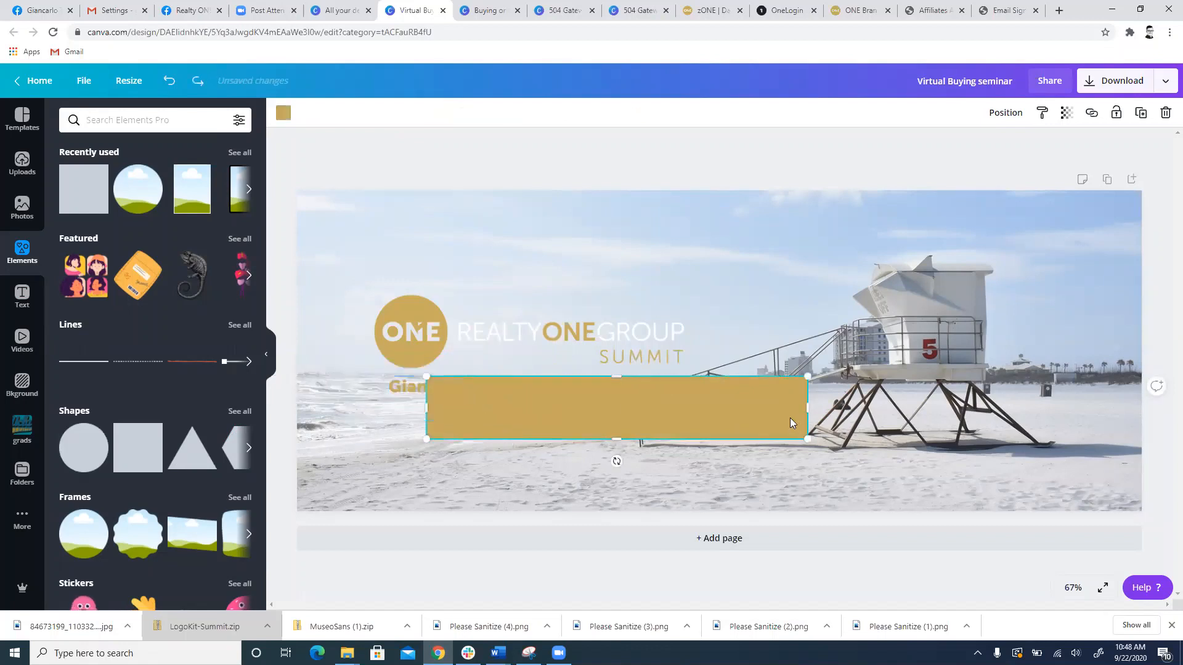
left_click(284, 113)
left_click(106, 299)
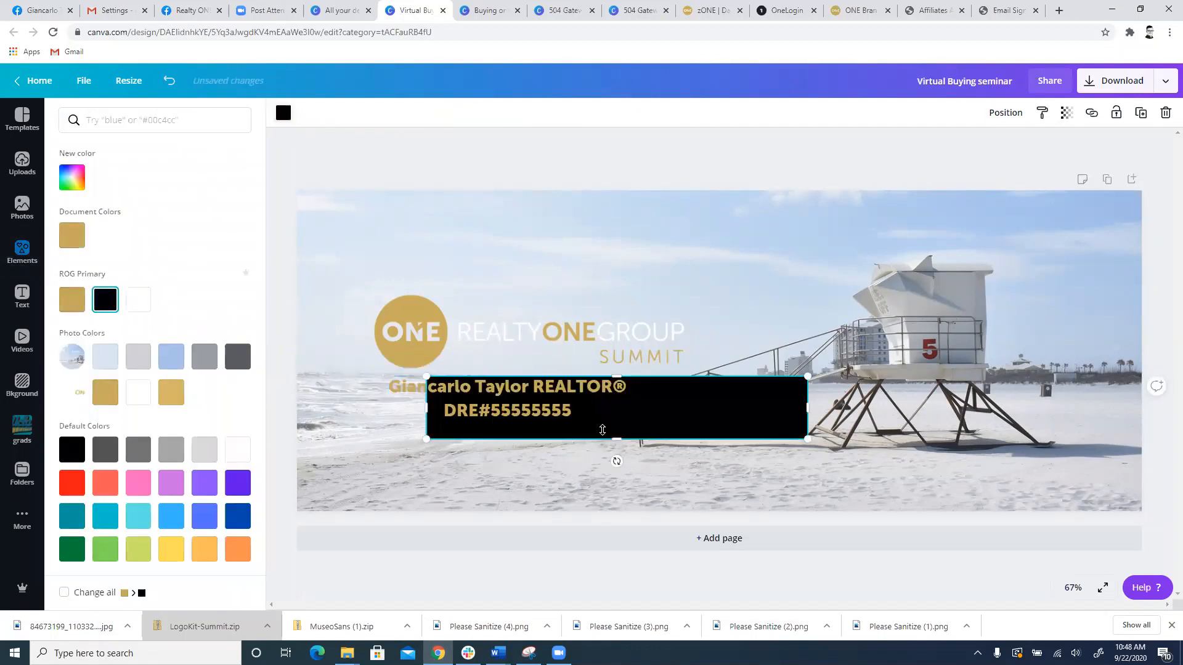
left_click_drag(700, 419, 512, 416)
left_click(422, 388)
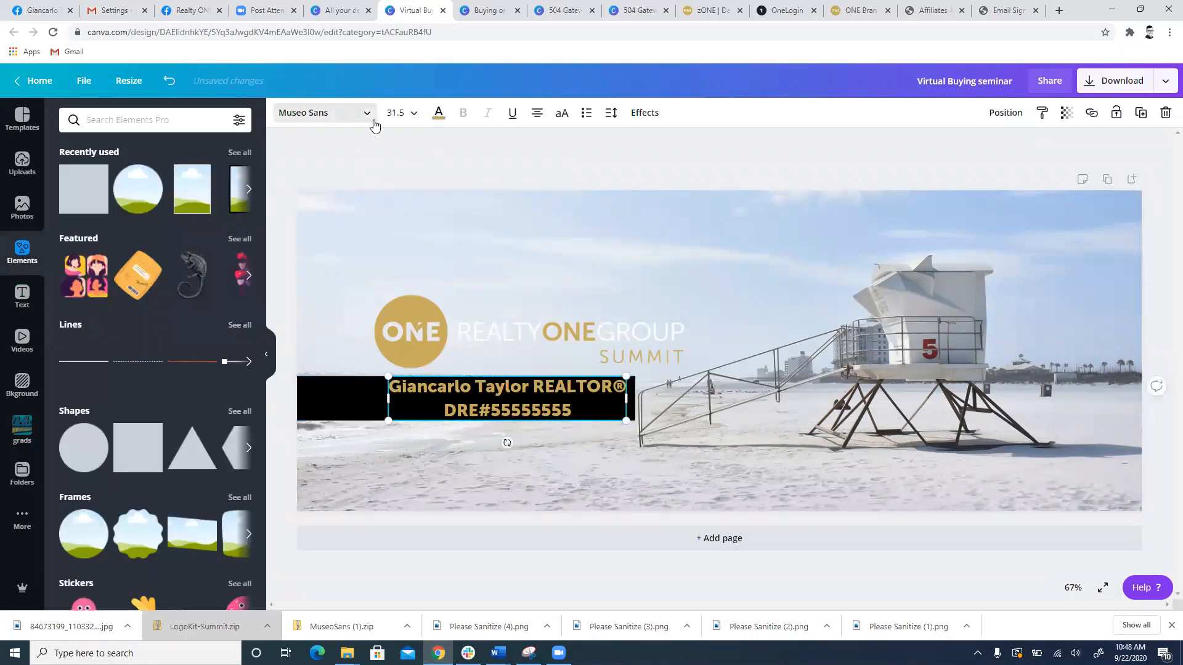
Step: Recolour the name and licence text to ROG Primary white and the bar behind it to the document's gold
left_click(439, 113)
left_click(138, 299)
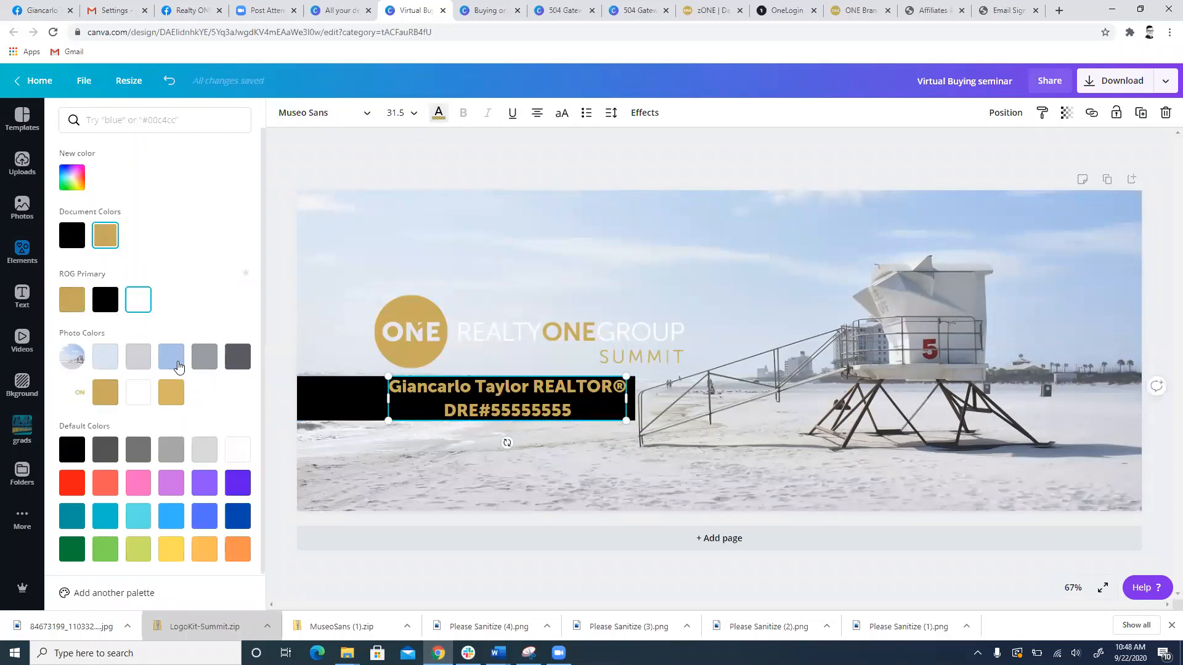
left_click(321, 410)
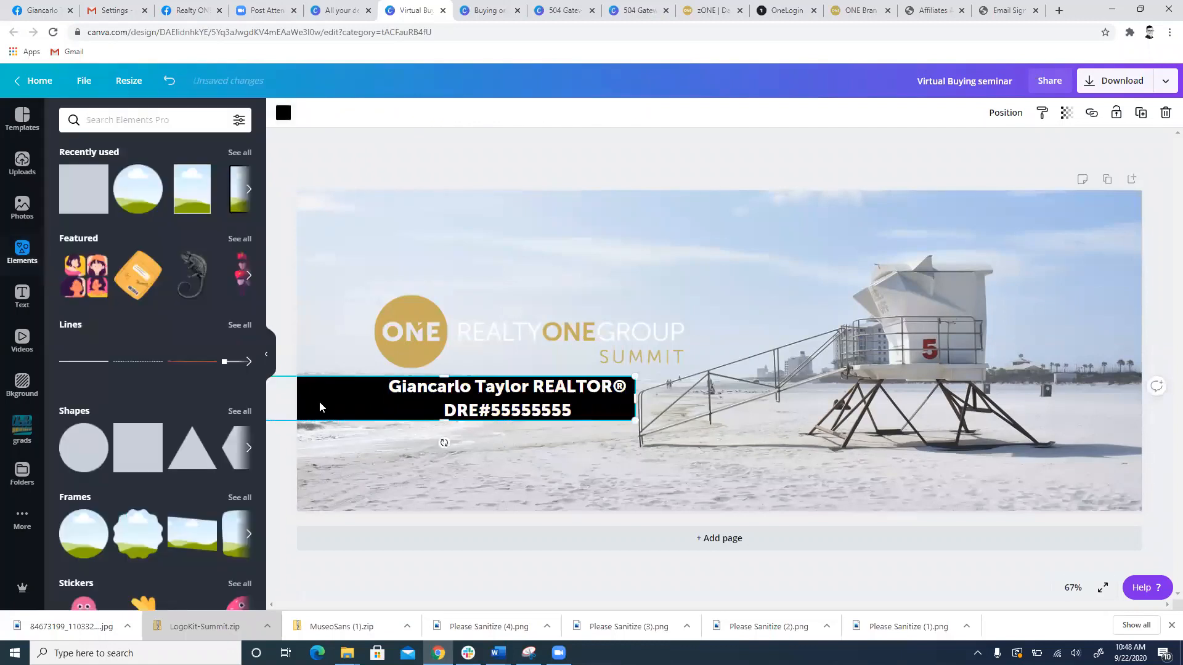
left_click(283, 113)
left_click(105, 236)
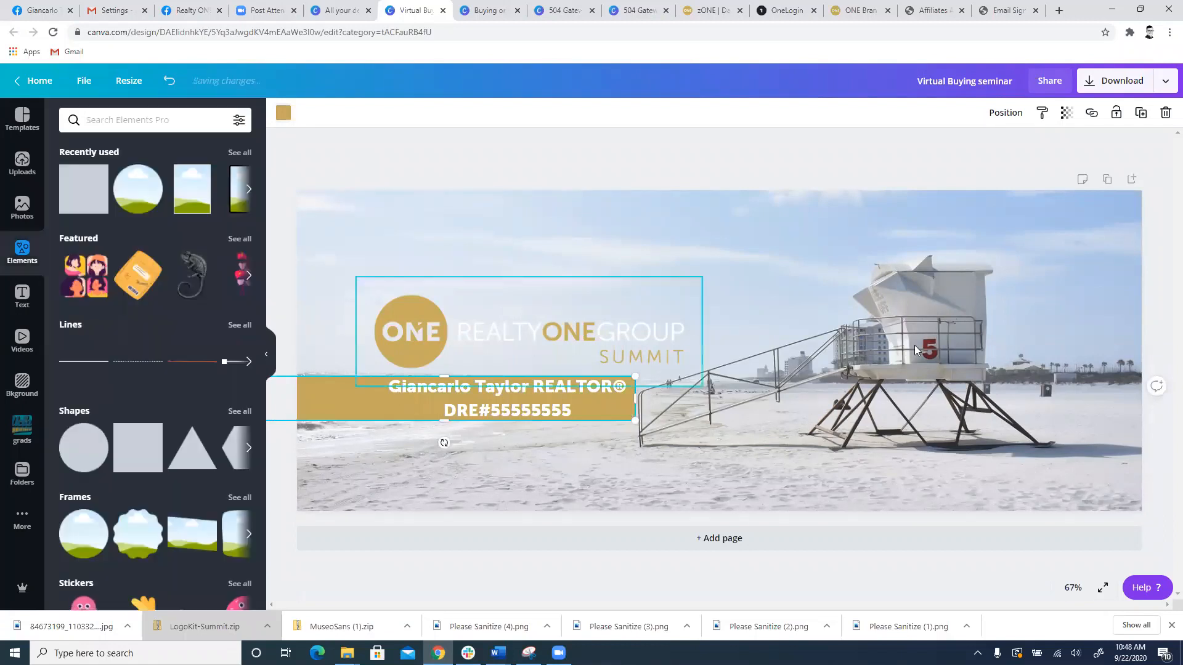
left_click(954, 425)
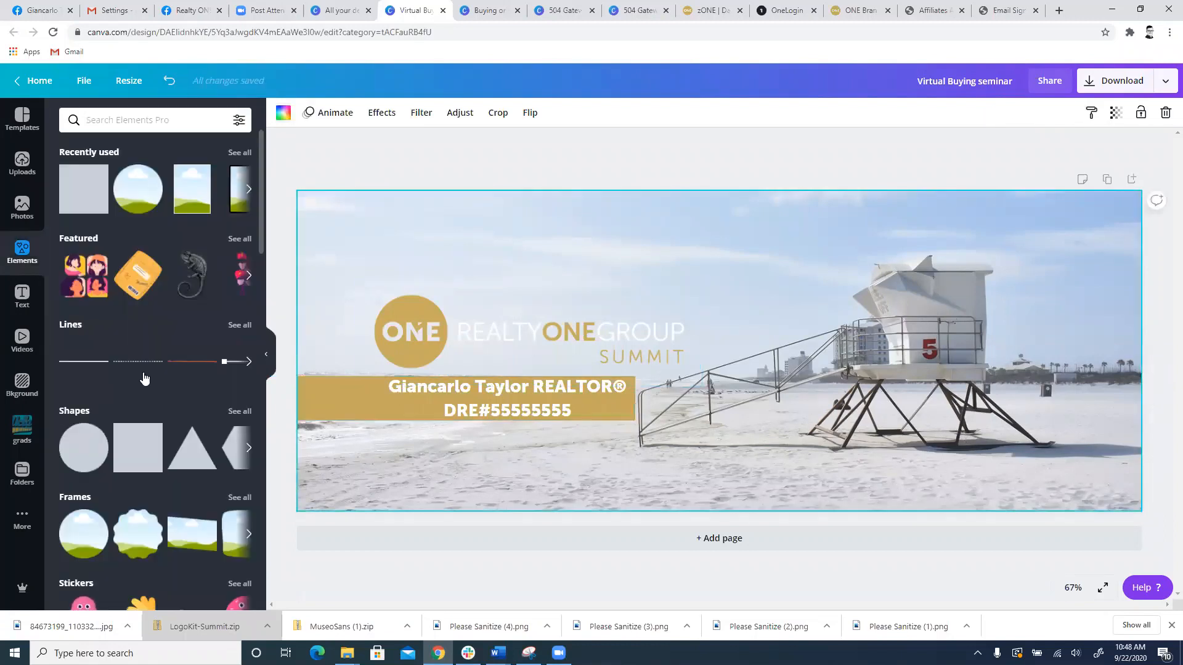
Step: Download the finished Facebook cover design as a PNG file
left_click(1137, 81)
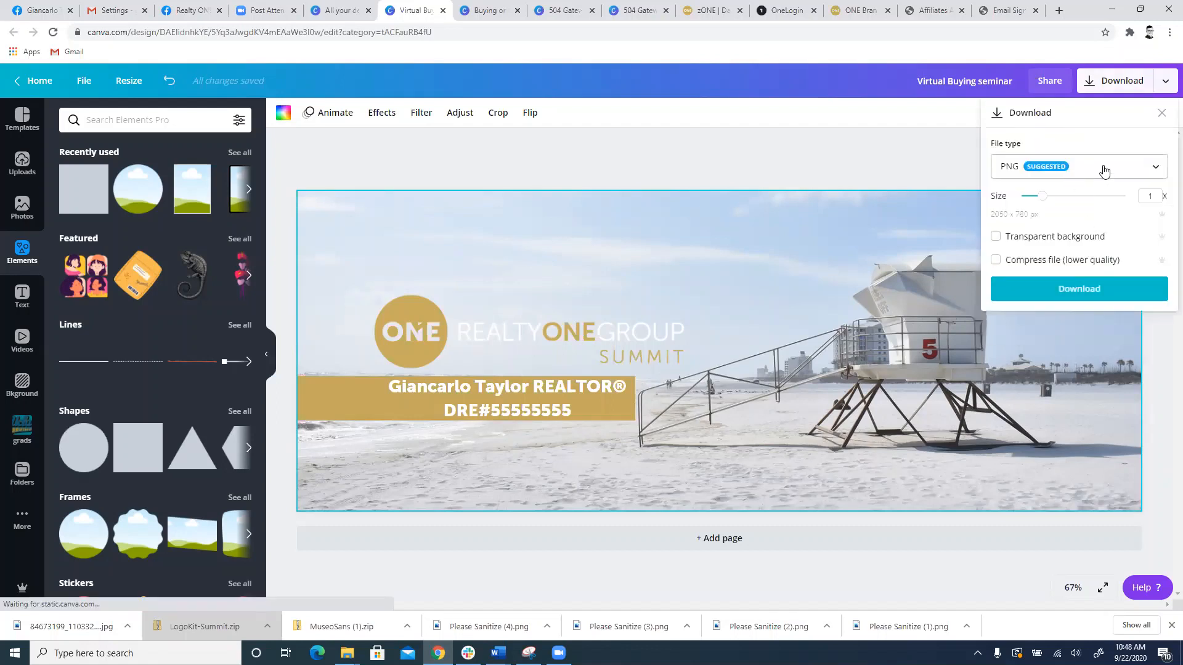
left_click(1082, 167)
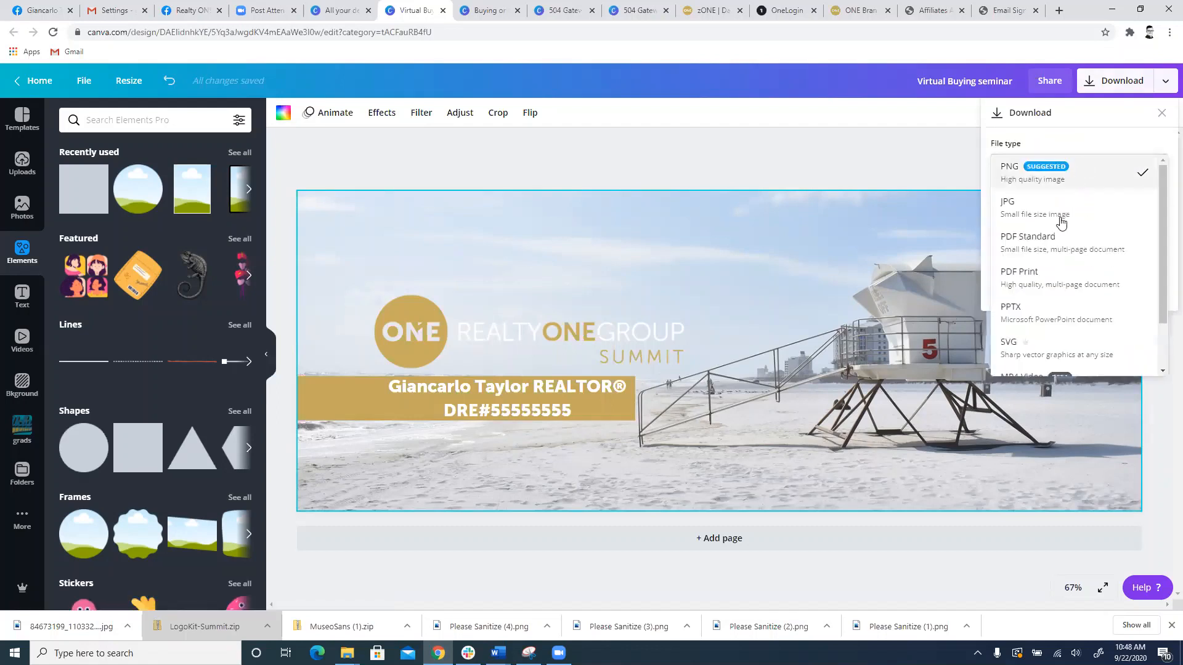
left_click(1033, 184)
left_click(1029, 275)
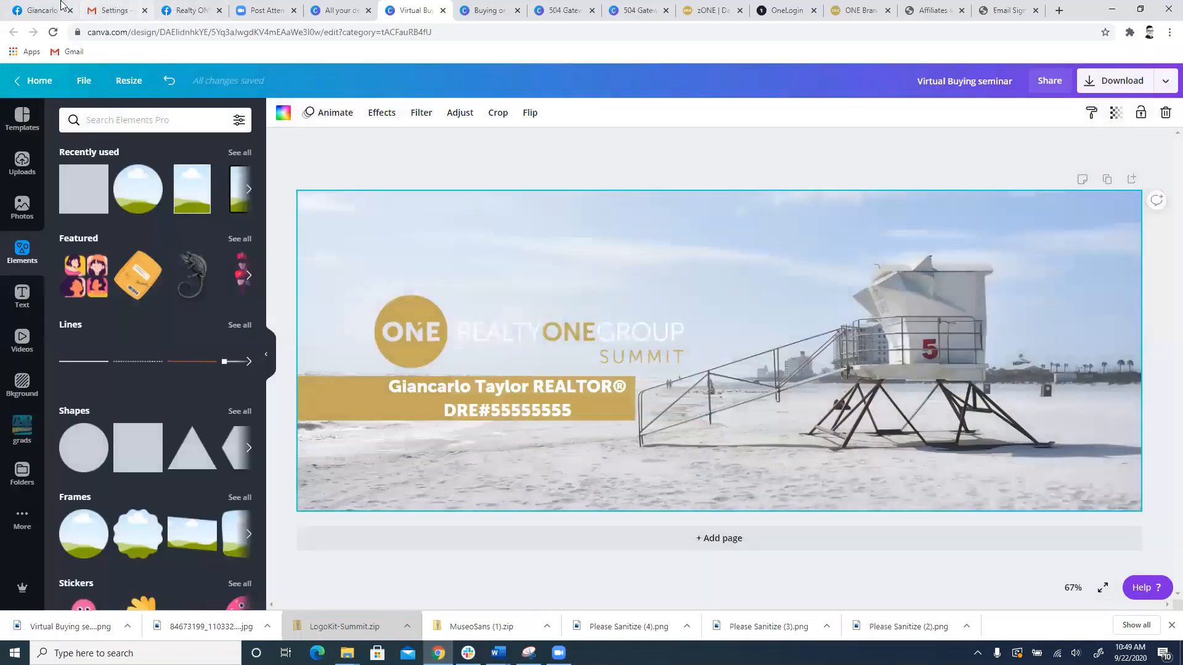
Step: Switch to the Facebook profile and upload the downloaded "Virtual Buying seminar" PNG as the new cover photo
left_click(62, 5)
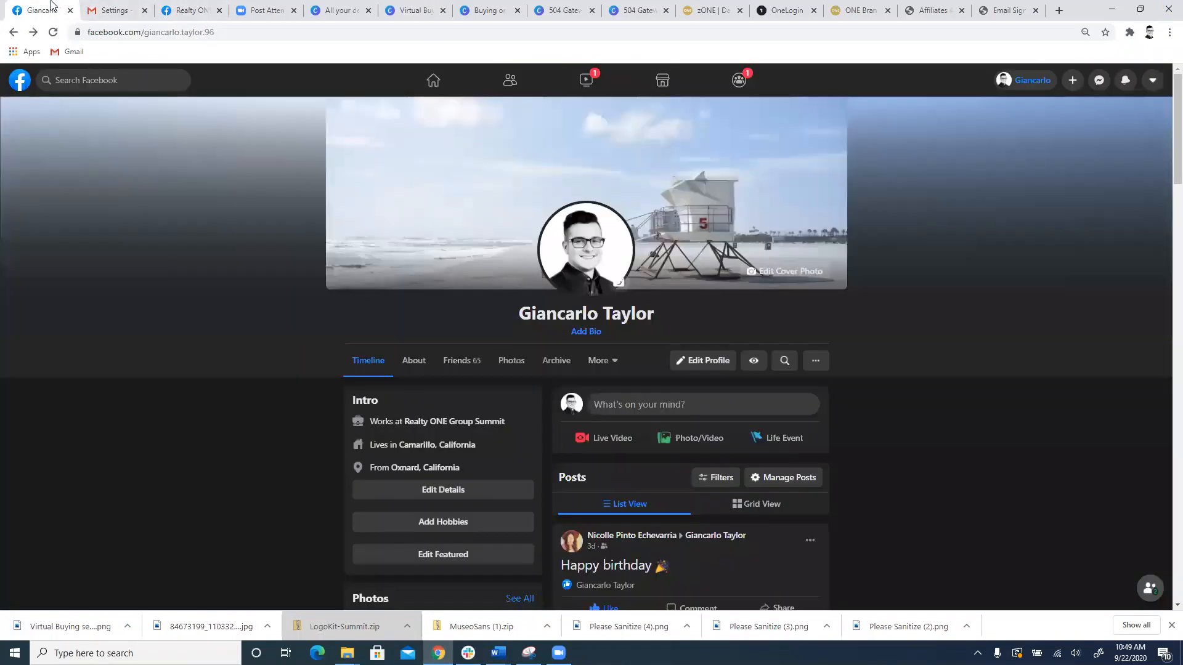
left_click(783, 272)
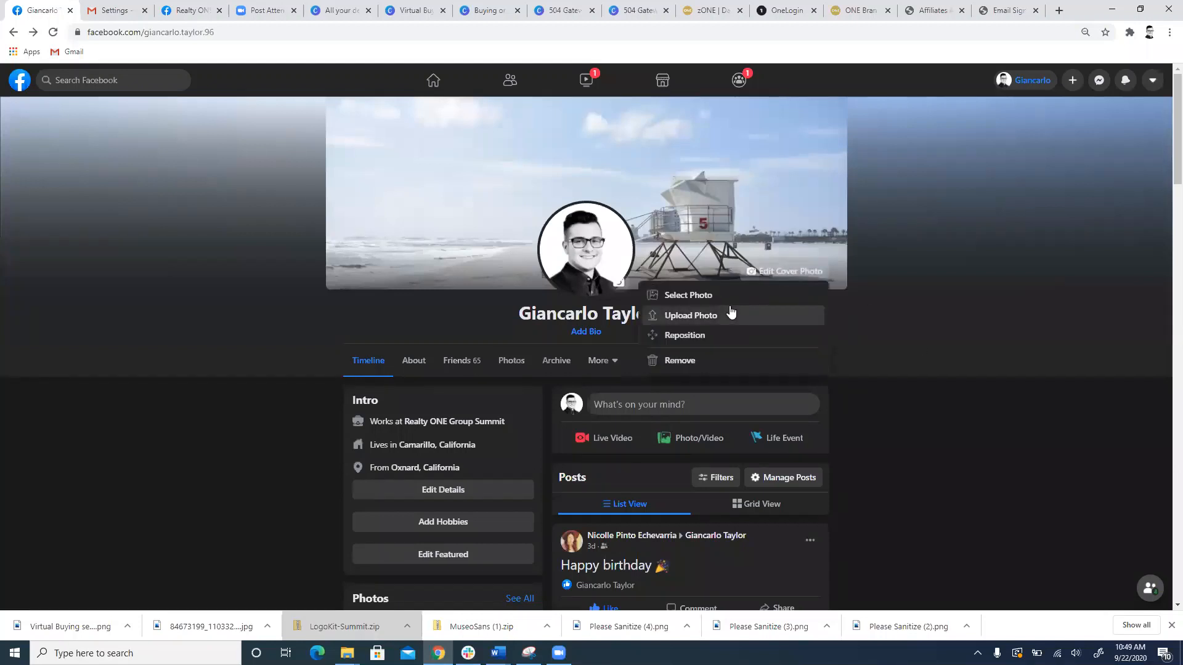
left_click(731, 315)
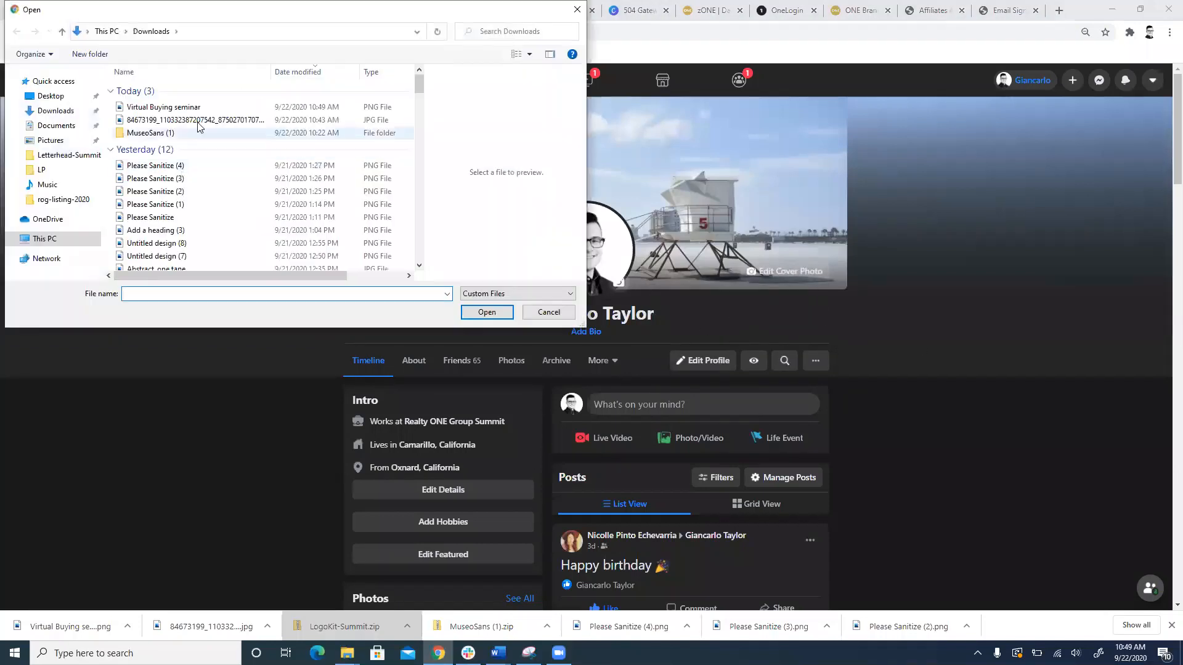
double_click(196, 108)
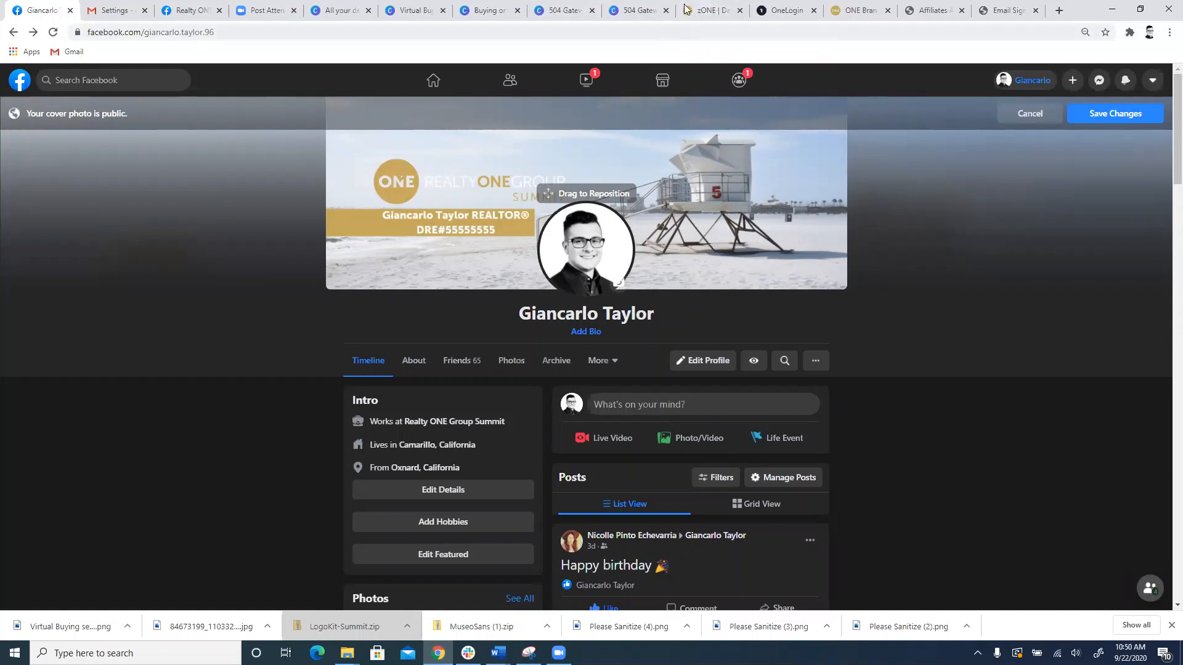
Step: Look through the open zONE, ONE Brand and OneLogin pages, ending at the Virtual Buying seminar design in Canva
left_click(724, 6)
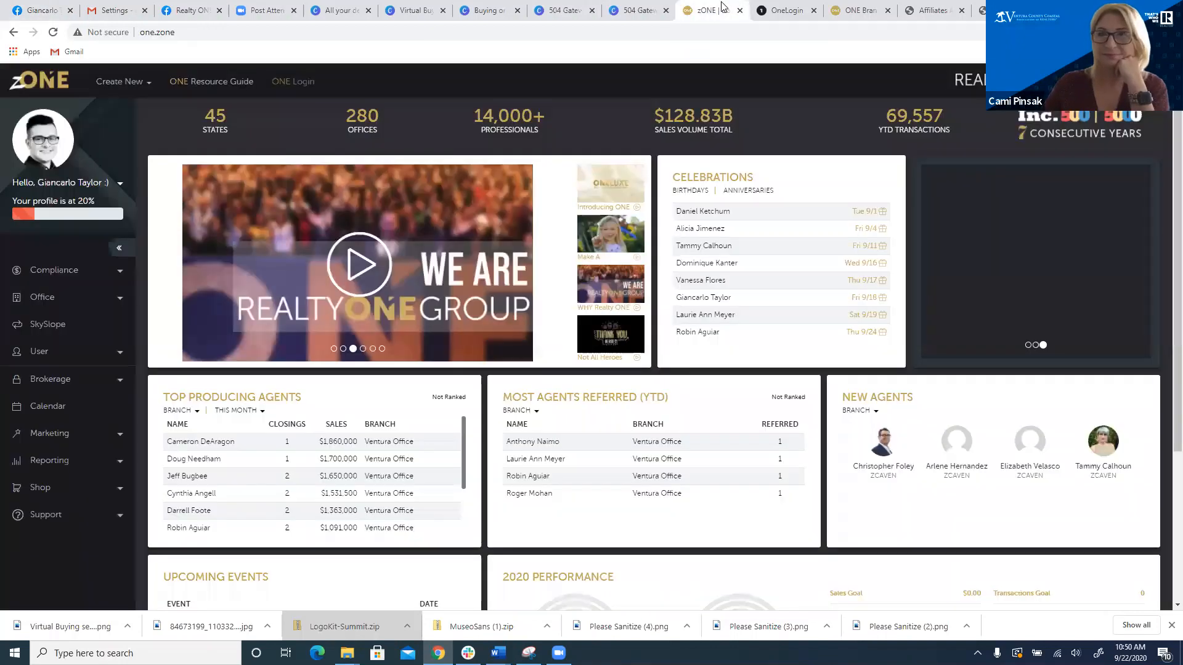
left_click(852, 9)
left_click(788, 10)
left_click(390, 6)
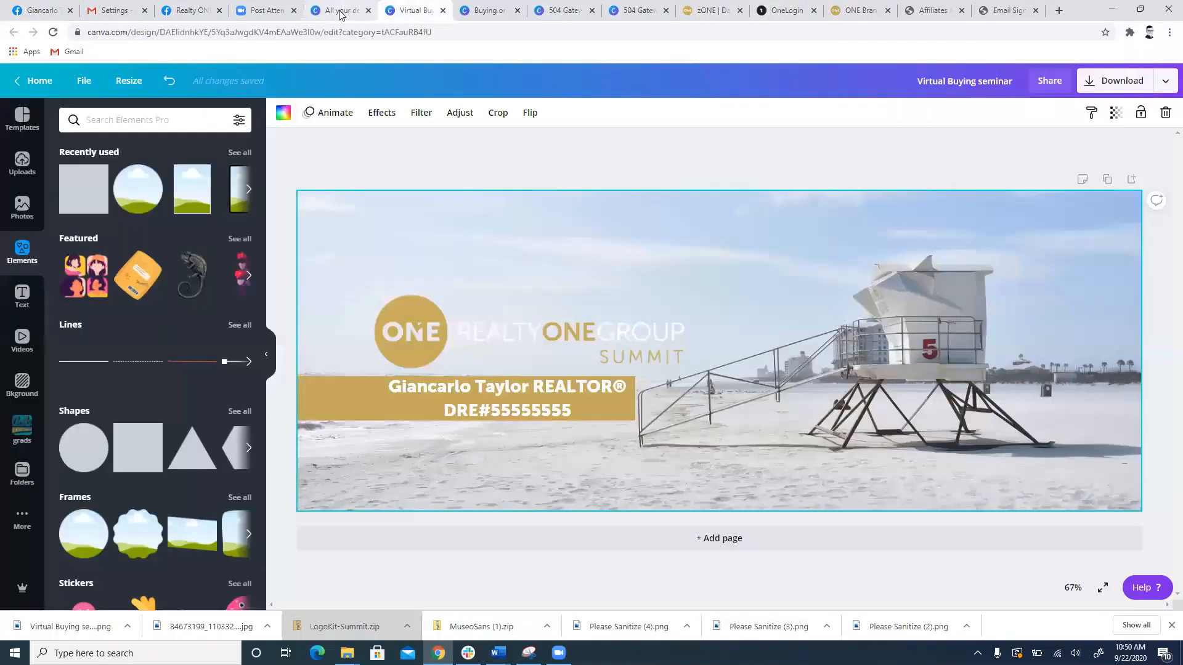